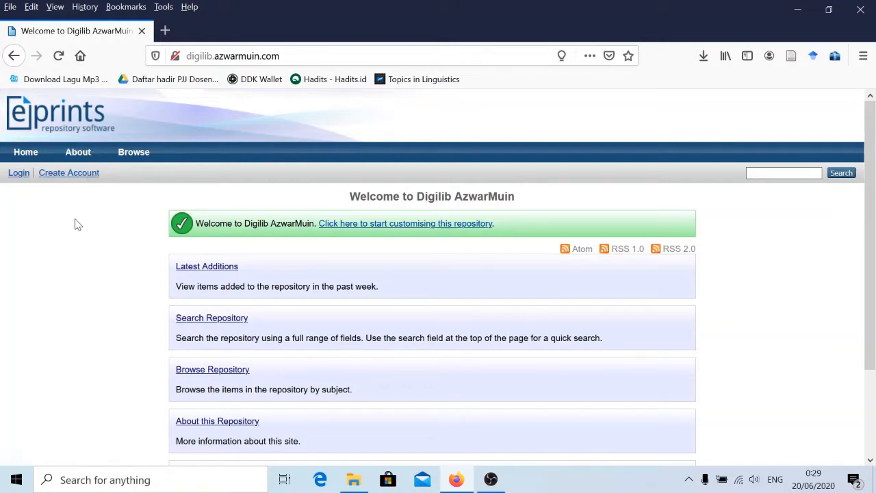
Reload the repository home page and log in with the saved 'author' credentials.
{"action": "left_click", "coordinate": [23, 156]}
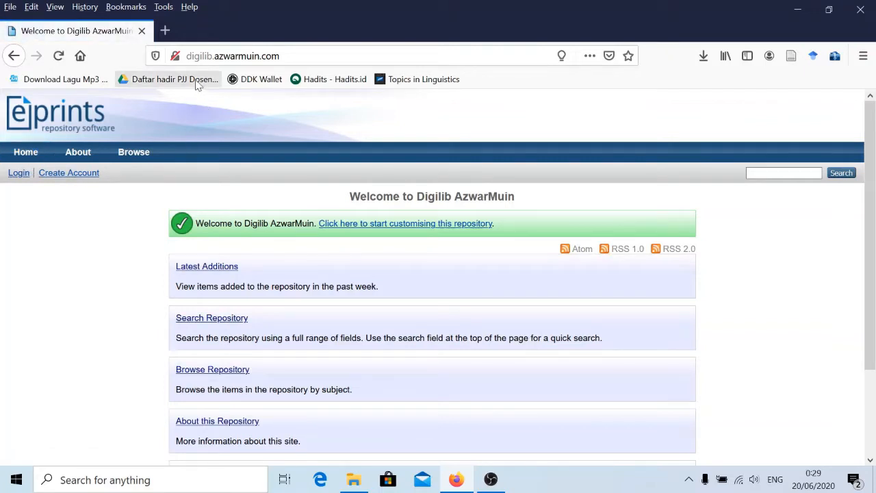
{"action": "left_click", "coordinate": [226, 55]}
{"action": "left_click", "coordinate": [40, 204]}
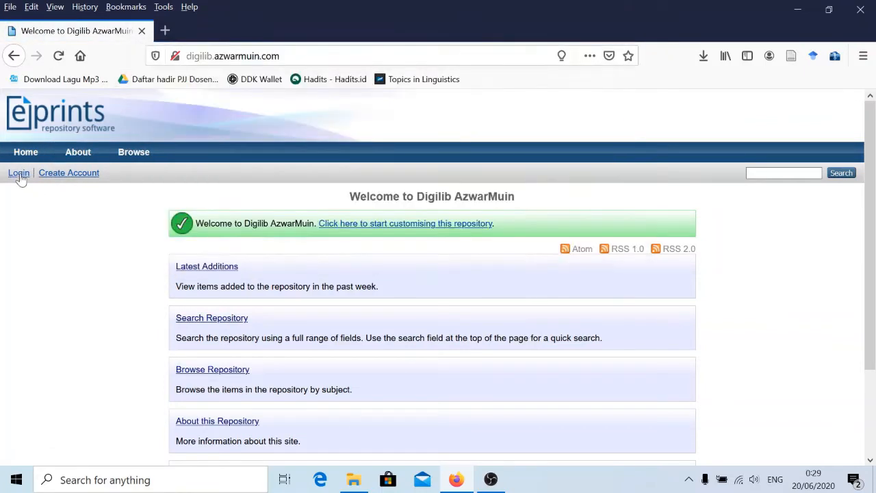
{"action": "left_click", "coordinate": [18, 176]}
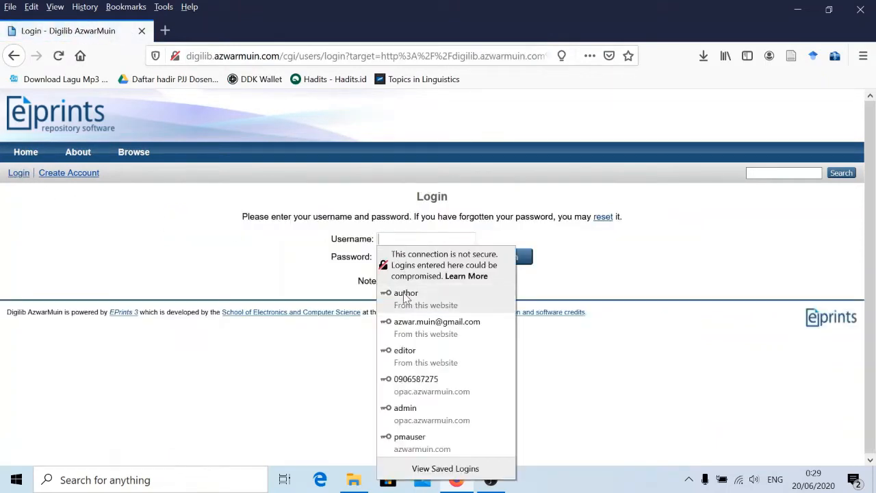
{"action": "left_click", "coordinate": [405, 294]}
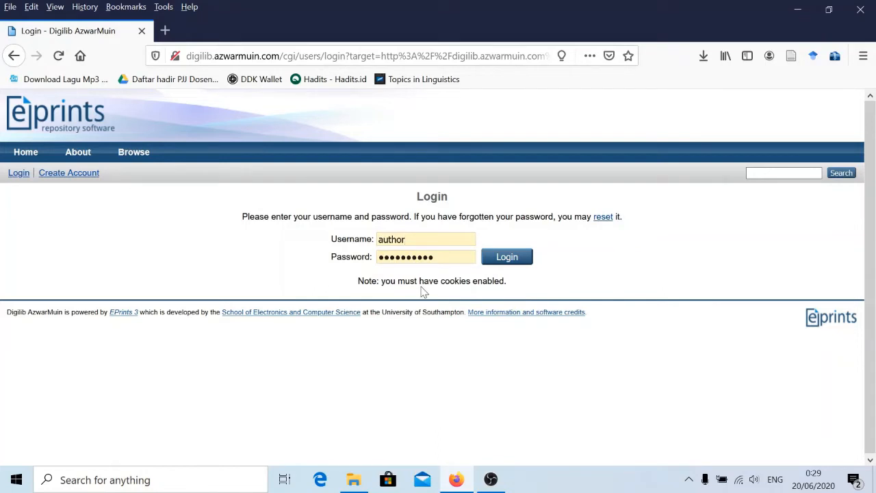
{"action": "left_click", "coordinate": [498, 258]}
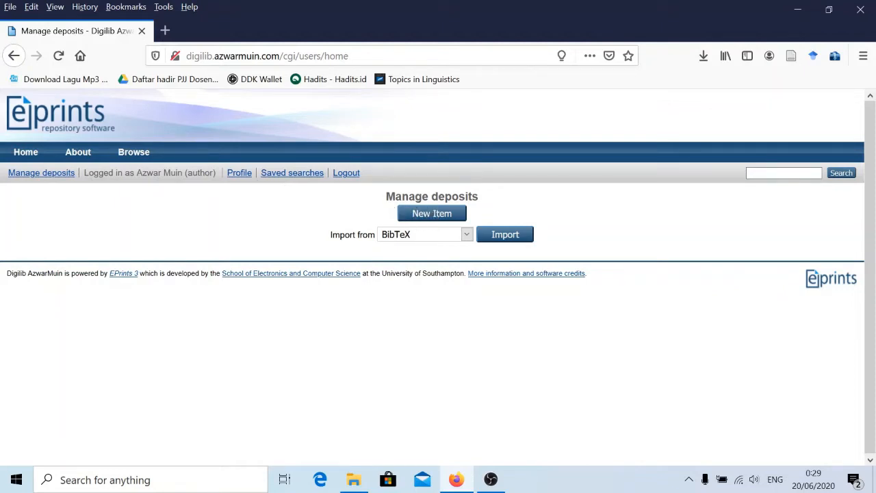
Start a new deposit item from the Manage deposits page.
{"action": "left_click_drag", "start_coordinate": [386, 197], "coordinate": [489, 206]}
{"action": "left_click", "coordinate": [489, 206]}
{"action": "left_click", "coordinate": [424, 215]}
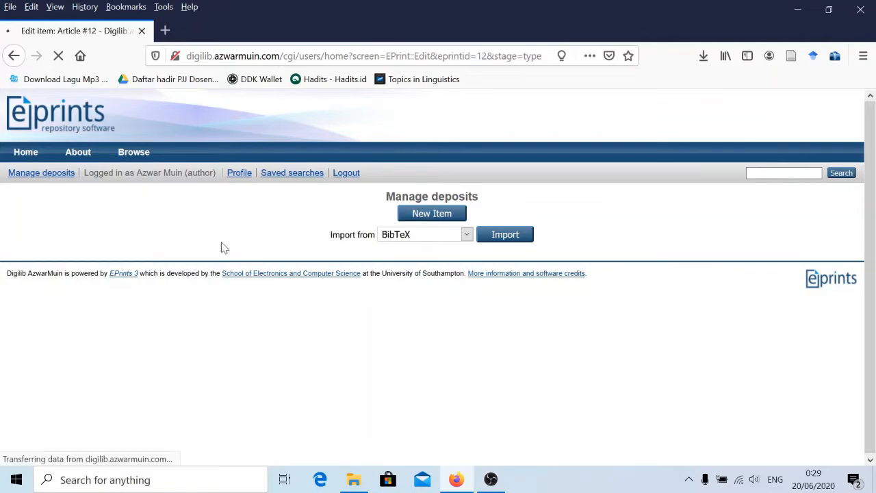
Choose 'Conference or Workshop Item' as the item type and continue to the Upload stage.
{"action": "scroll", "coordinate": [103, 261], "scroll_direction": "down", "scroll_amount": 2}
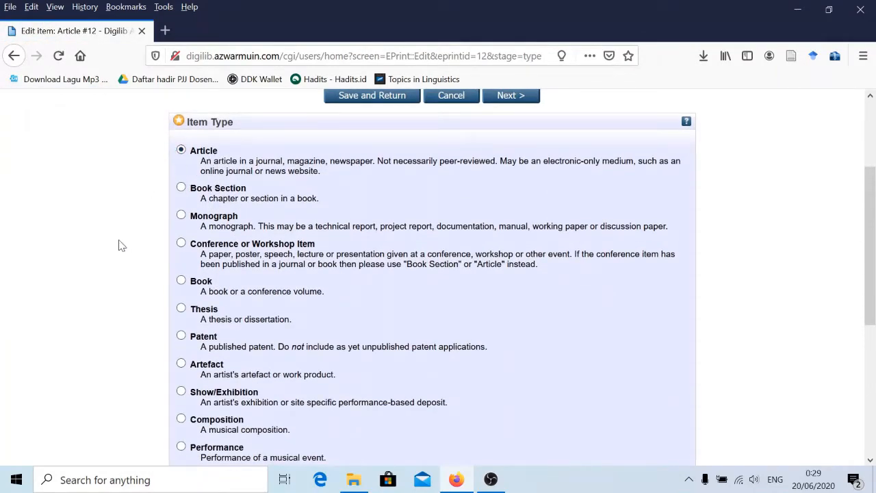
{"action": "scroll", "coordinate": [221, 307], "scroll_direction": "down", "scroll_amount": 2}
{"action": "scroll", "coordinate": [221, 305], "scroll_direction": "down", "scroll_amount": 2}
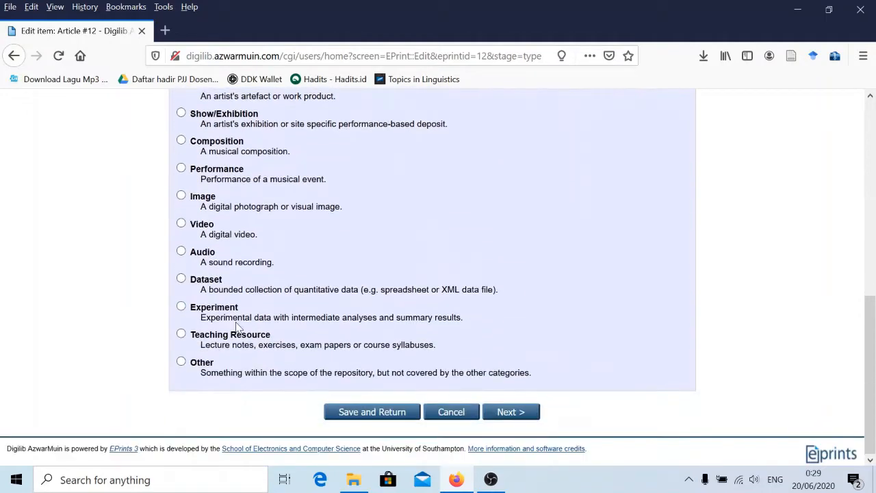
{"action": "scroll", "coordinate": [236, 315], "scroll_direction": "up", "scroll_amount": 3}
{"action": "scroll", "coordinate": [239, 316], "scroll_direction": "up", "scroll_amount": 2}
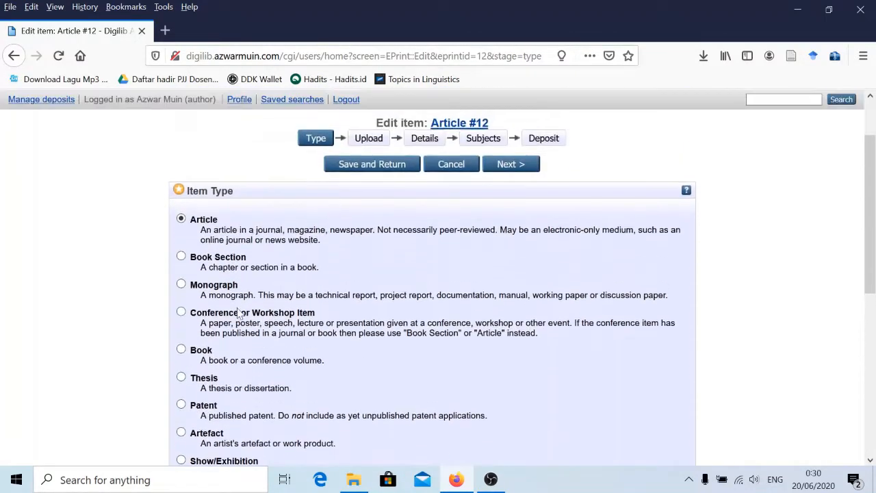
{"action": "scroll", "coordinate": [237, 301], "scroll_direction": "down", "scroll_amount": 1}
{"action": "scroll", "coordinate": [219, 274], "scroll_direction": "up", "scroll_amount": 1}
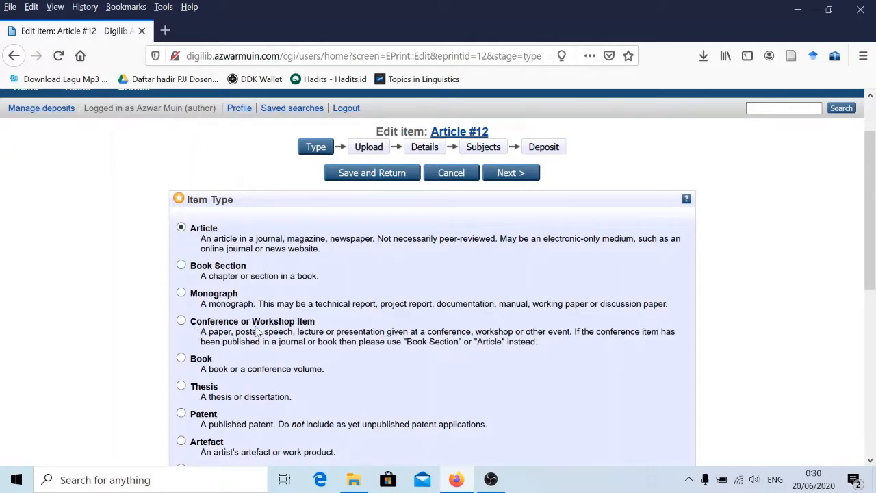
{"action": "scroll", "coordinate": [217, 317], "scroll_direction": "down", "scroll_amount": 1}
{"action": "scroll", "coordinate": [220, 322], "scroll_direction": "down", "scroll_amount": 3}
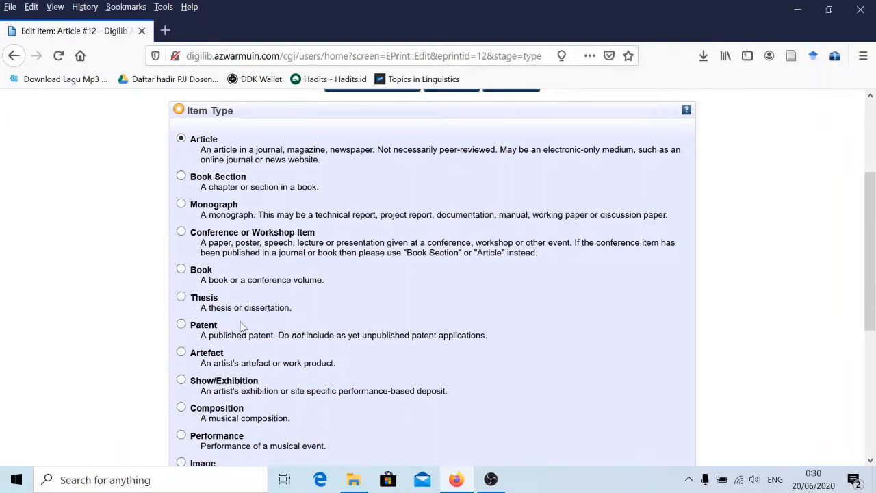
{"action": "scroll", "coordinate": [214, 350], "scroll_direction": "down", "scroll_amount": 2}
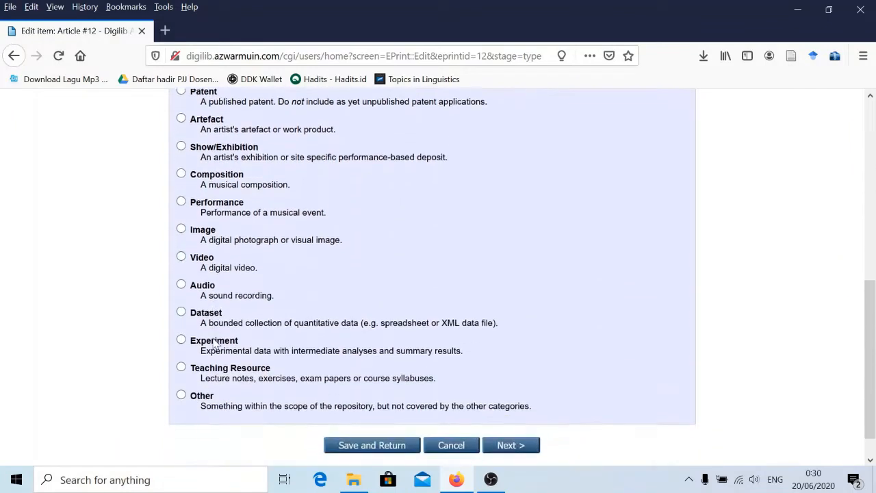
{"action": "scroll", "coordinate": [209, 301], "scroll_direction": "up", "scroll_amount": 2}
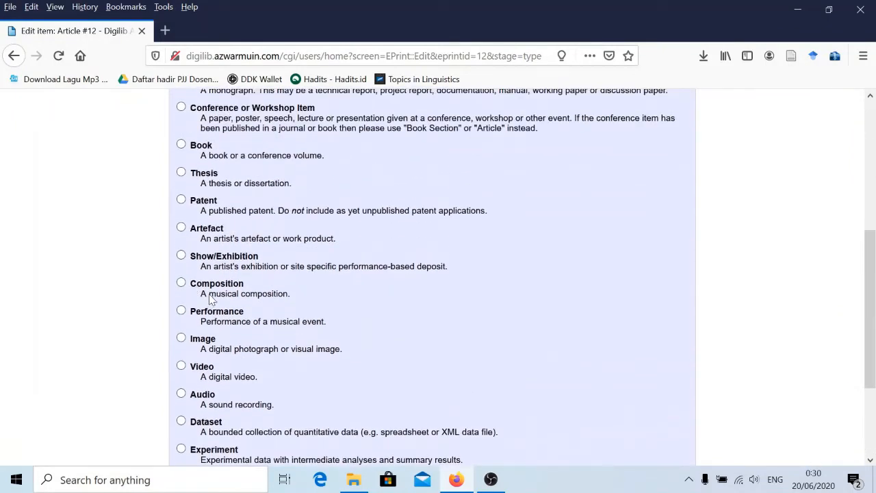
{"action": "scroll", "coordinate": [211, 299], "scroll_direction": "up", "scroll_amount": 2}
{"action": "scroll", "coordinate": [228, 299], "scroll_direction": "down", "scroll_amount": 1}
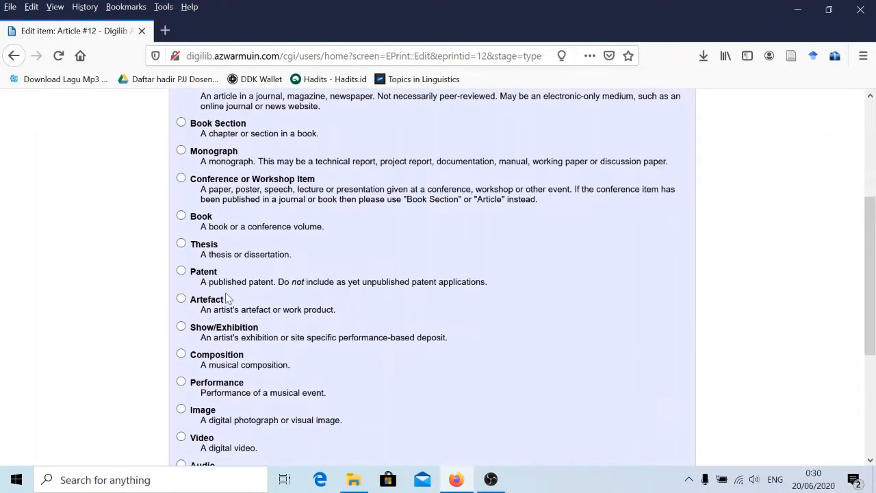
{"action": "scroll", "coordinate": [243, 305], "scroll_direction": "down", "scroll_amount": 1}
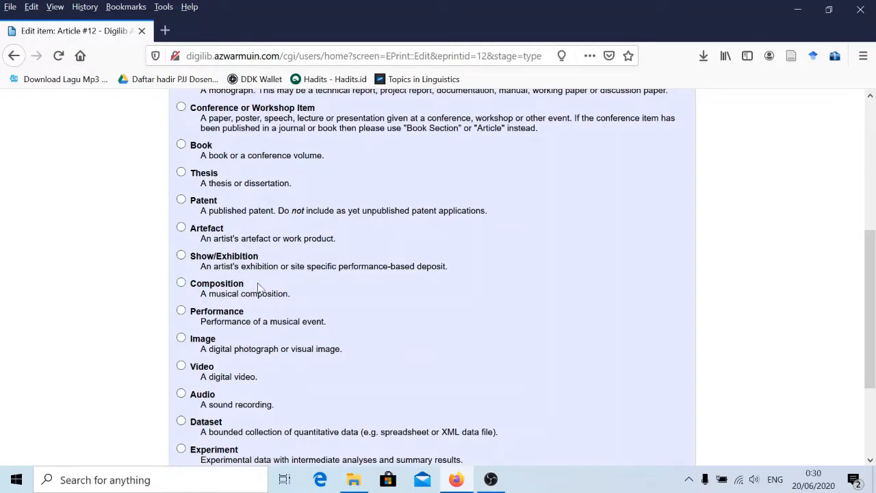
{"action": "scroll", "coordinate": [259, 287], "scroll_direction": "up", "scroll_amount": 4}
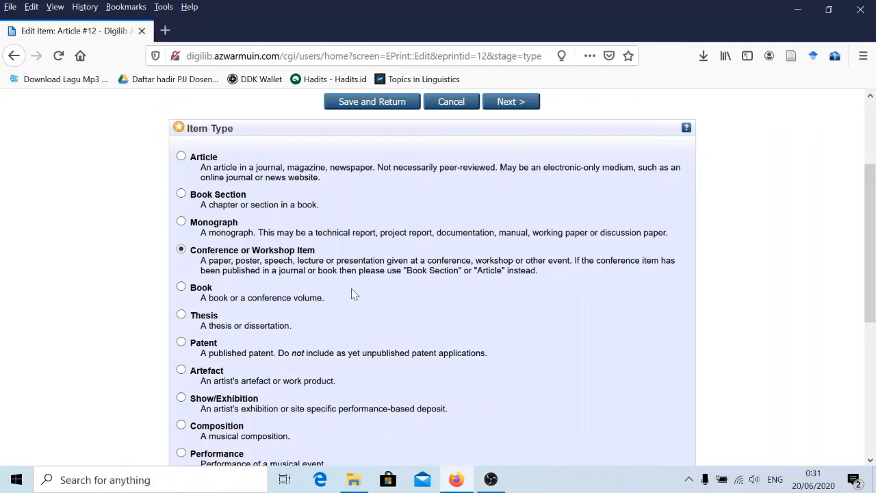
{"action": "scroll", "coordinate": [324, 294], "scroll_direction": "down", "scroll_amount": 2}
{"action": "scroll", "coordinate": [206, 194], "scroll_direction": "down", "scroll_amount": 9}
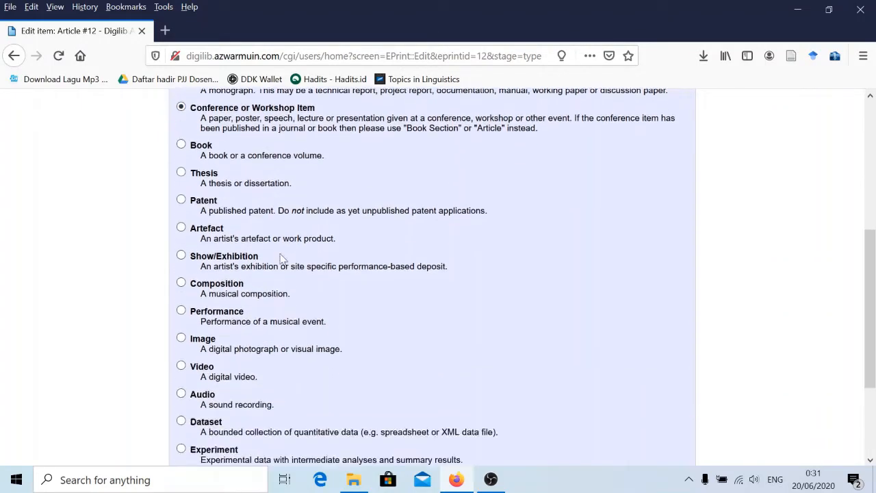
{"action": "left_click", "coordinate": [507, 411]}
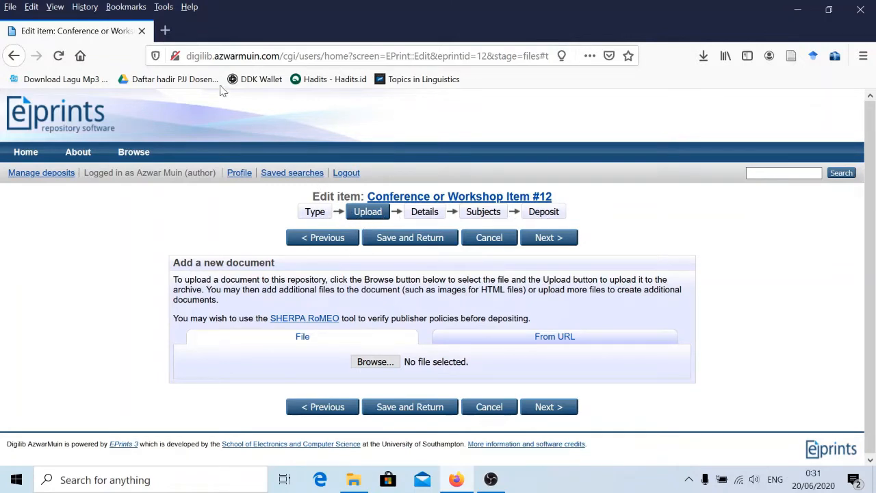
Load google.com in a new browser tab.
{"action": "left_click", "coordinate": [165, 31]}
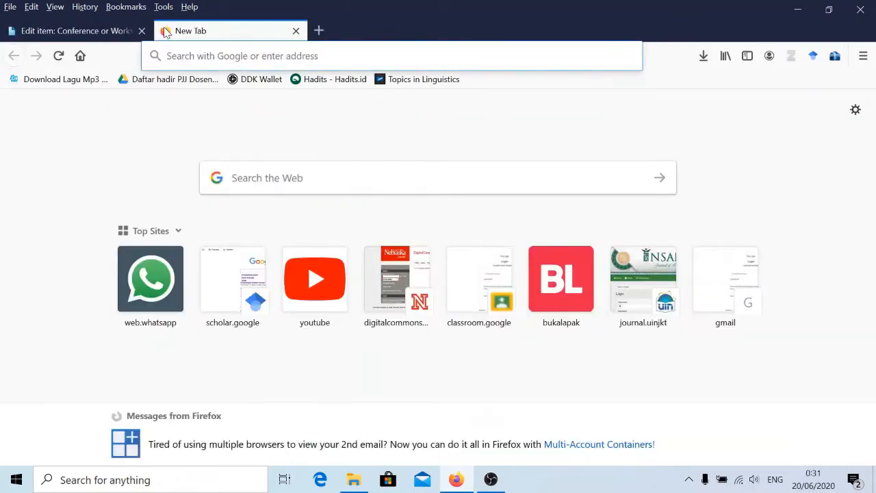
{"action": "type", "text": "google.com/"}
{"action": "key", "text": "Return"}
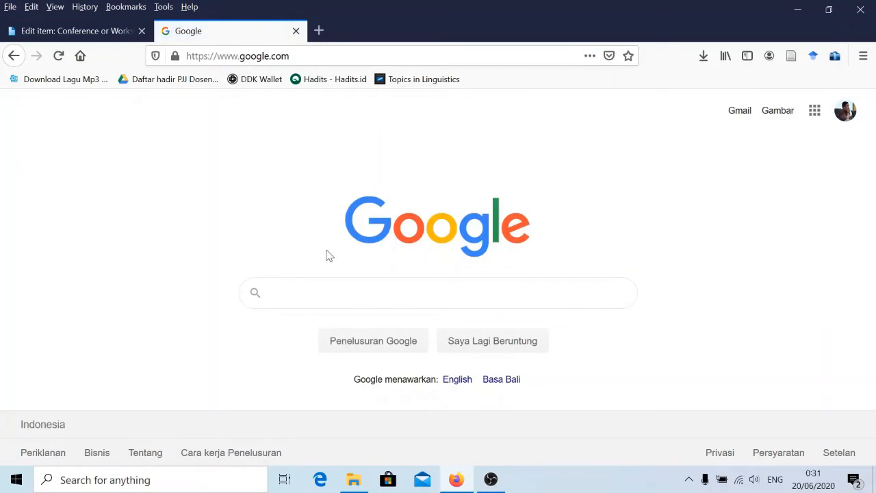
Search 'prosiding ilmu perpustakaan' and open the 'Prosiding Seminar SCWJ16' result.
{"action": "type", "text": "prosid"}
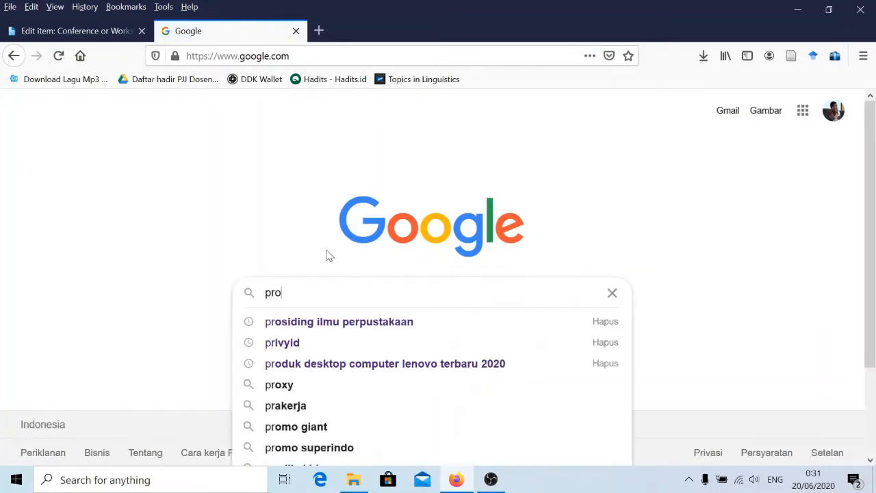
{"action": "key", "text": "BackSpace"}
{"action": "type", "text": "siding"}
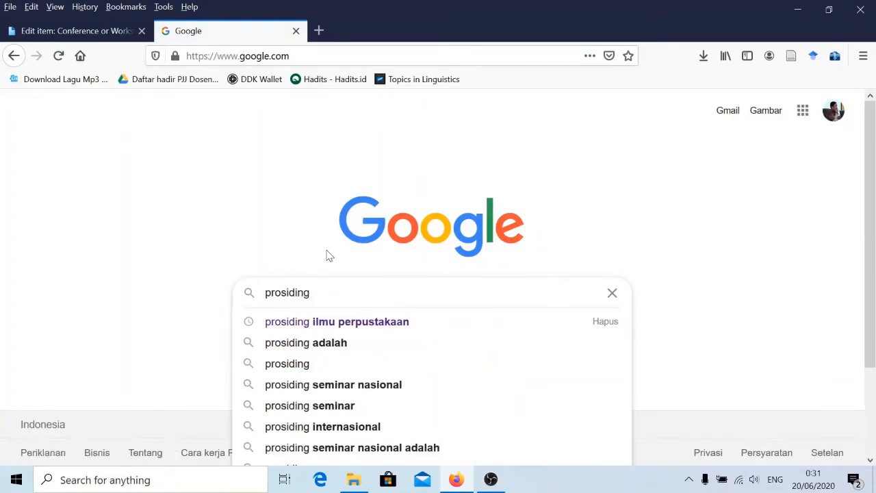
{"action": "key", "text": "Down"}
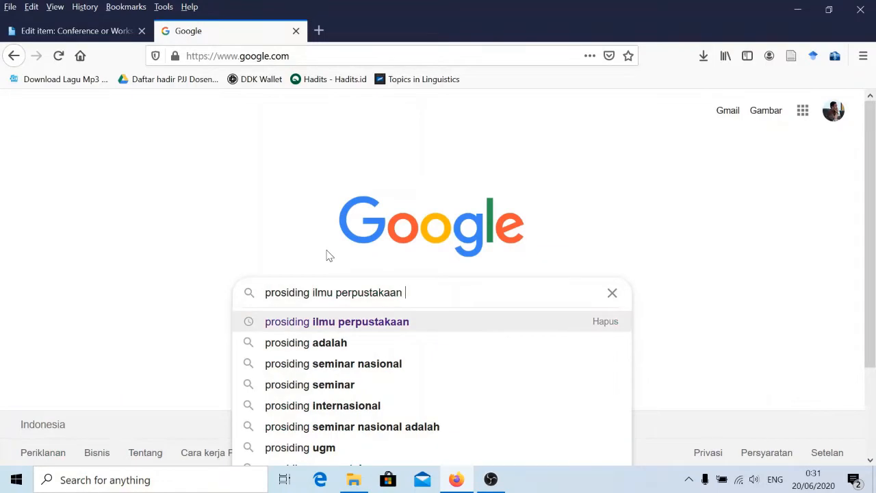
{"action": "key", "text": "Return"}
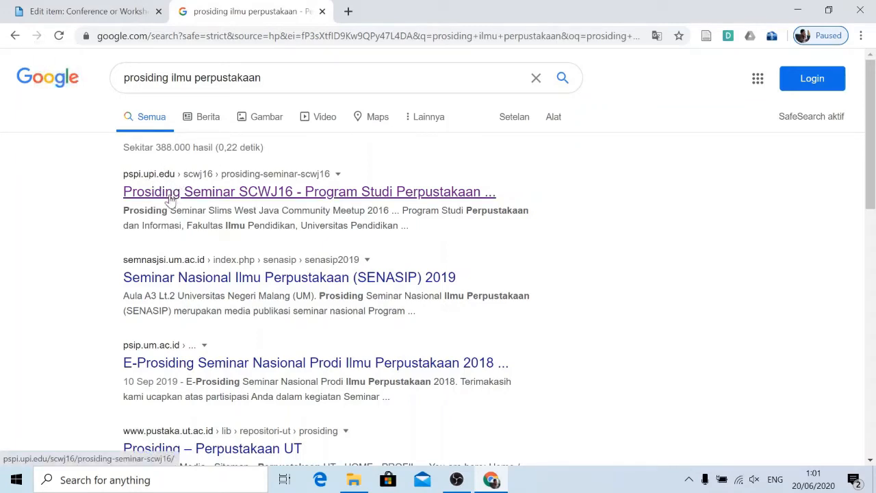
{"action": "left_click", "coordinate": [226, 193]}
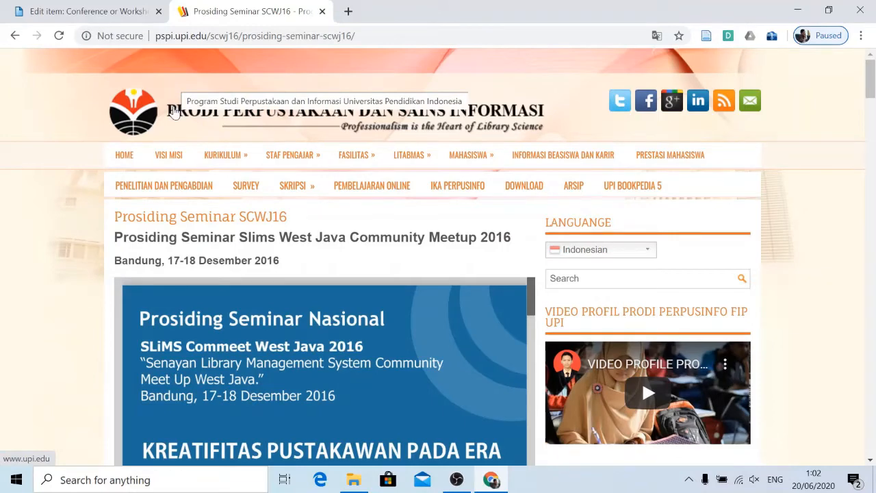
Scroll the SCWJ16 page and open the proceedings PDF download link.
{"action": "scroll", "coordinate": [97, 197], "scroll_direction": "down", "scroll_amount": 7}
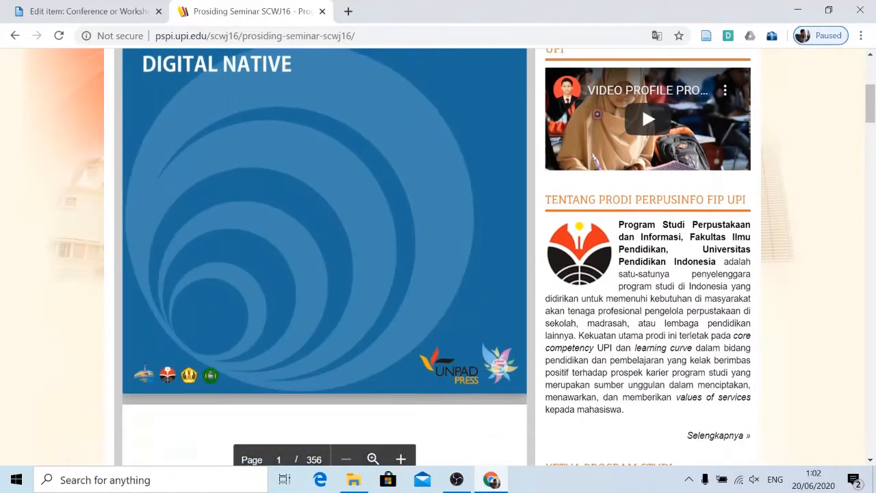
{"action": "scroll", "coordinate": [324, 257], "scroll_direction": "down", "scroll_amount": 2}
{"action": "scroll", "coordinate": [325, 256], "scroll_direction": "down", "scroll_amount": 5}
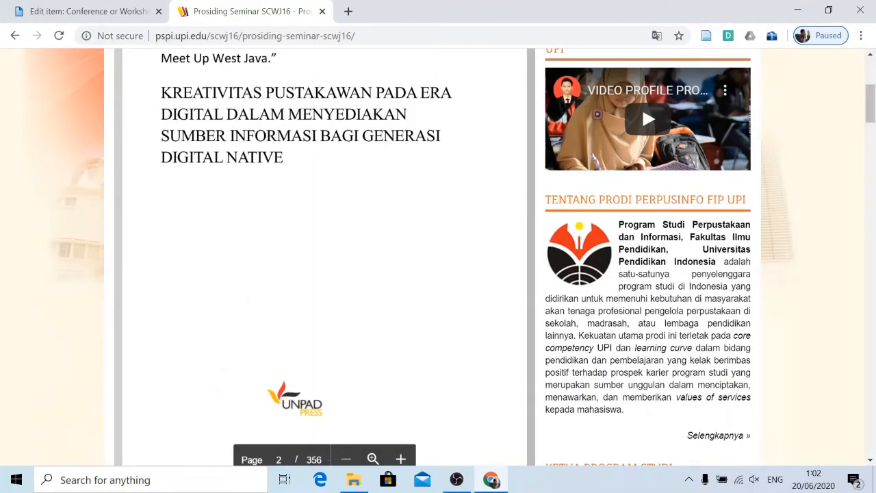
{"action": "scroll", "coordinate": [324, 260], "scroll_direction": "down", "scroll_amount": 8}
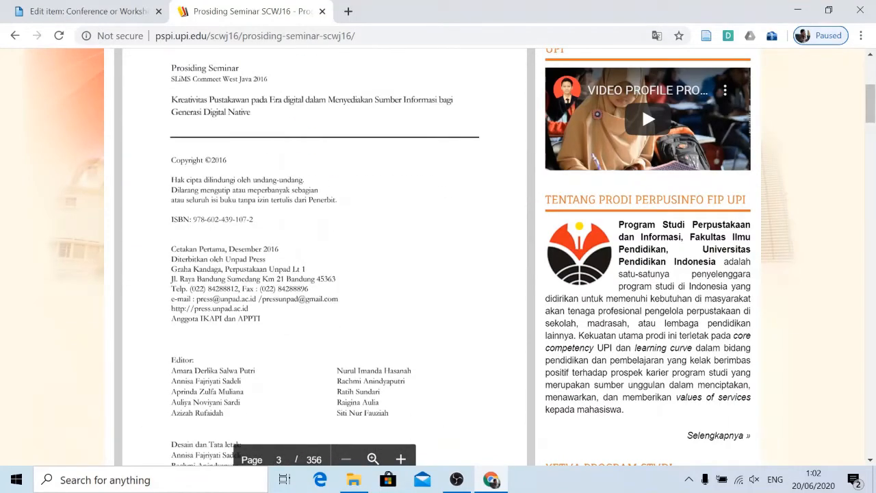
{"action": "scroll", "coordinate": [325, 261], "scroll_direction": "down", "scroll_amount": 10}
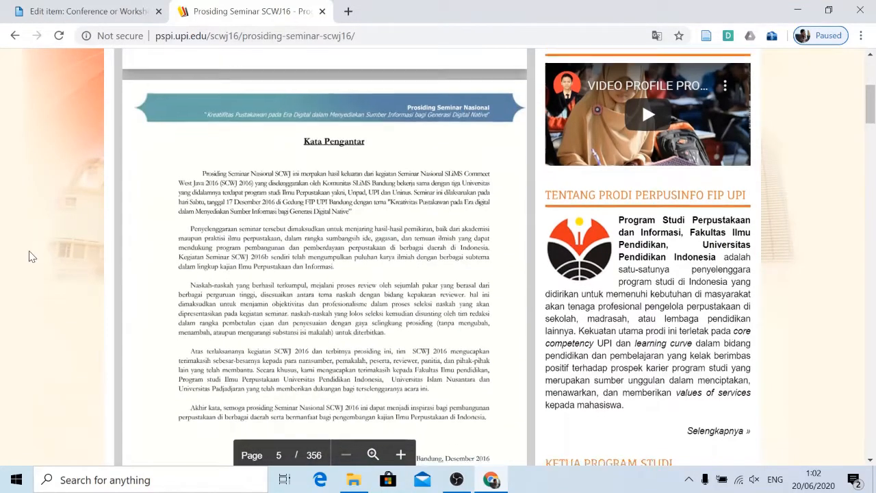
{"action": "scroll", "coordinate": [29, 254], "scroll_direction": "down", "scroll_amount": 3}
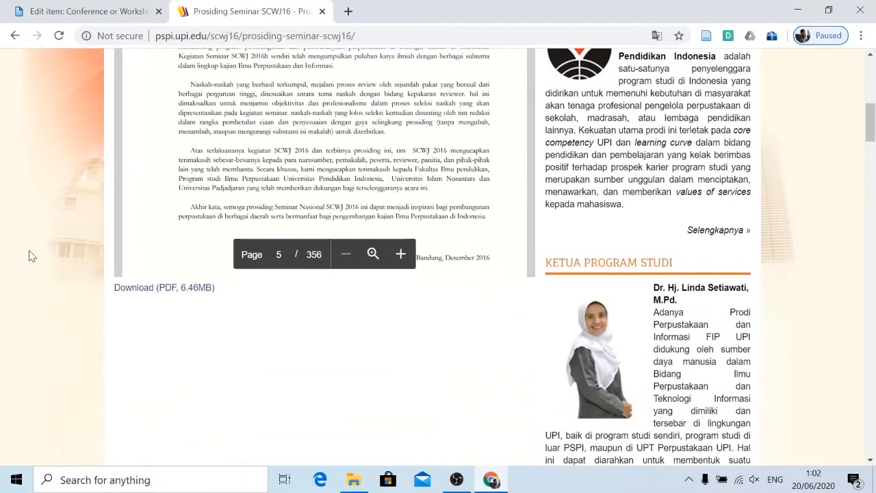
{"action": "left_click", "coordinate": [177, 290]}
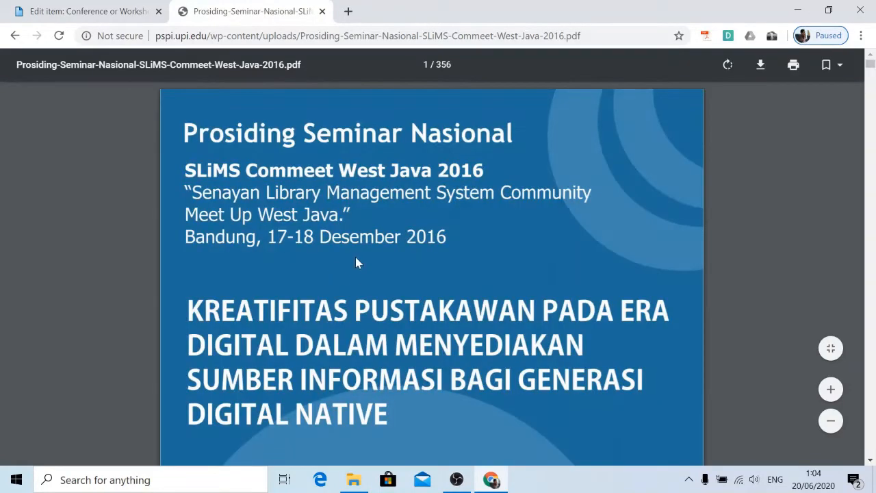
Save Prosiding-Seminar-Nasional-SLiMS-Commeet-West-Java-2016.pdf into the Downloads folder.
{"action": "scroll", "coordinate": [389, 264], "scroll_direction": "down", "scroll_amount": 5}
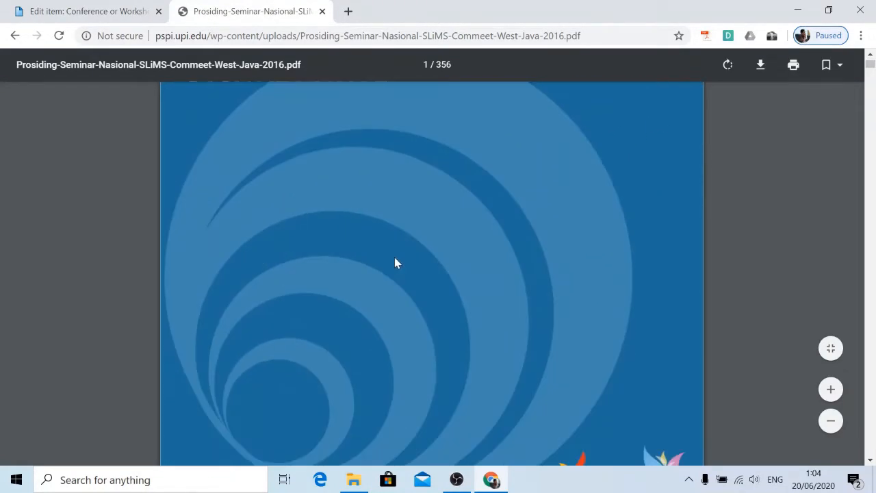
{"action": "scroll", "coordinate": [509, 236], "scroll_direction": "down", "scroll_amount": 5}
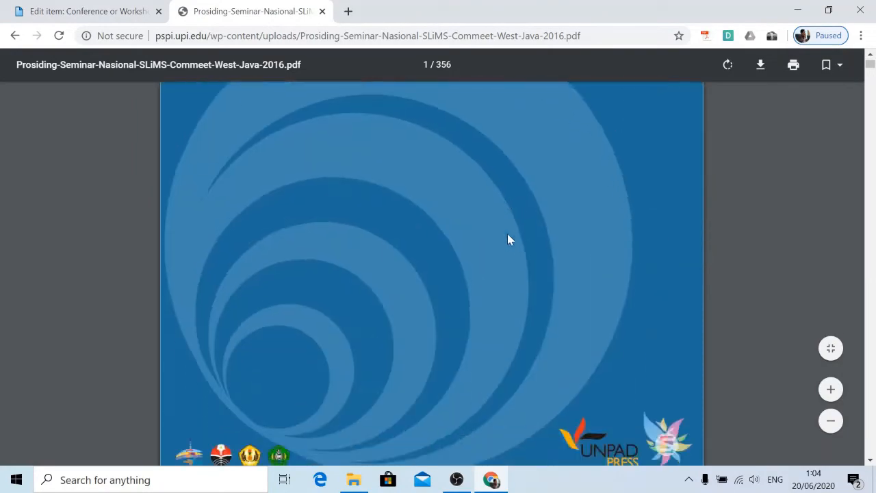
{"action": "scroll", "coordinate": [510, 239], "scroll_direction": "up", "scroll_amount": 8}
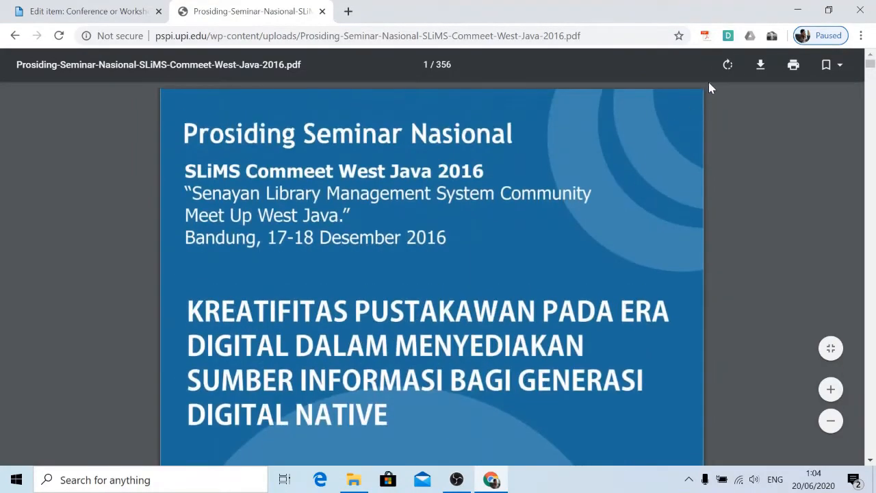
{"action": "left_click", "coordinate": [760, 66]}
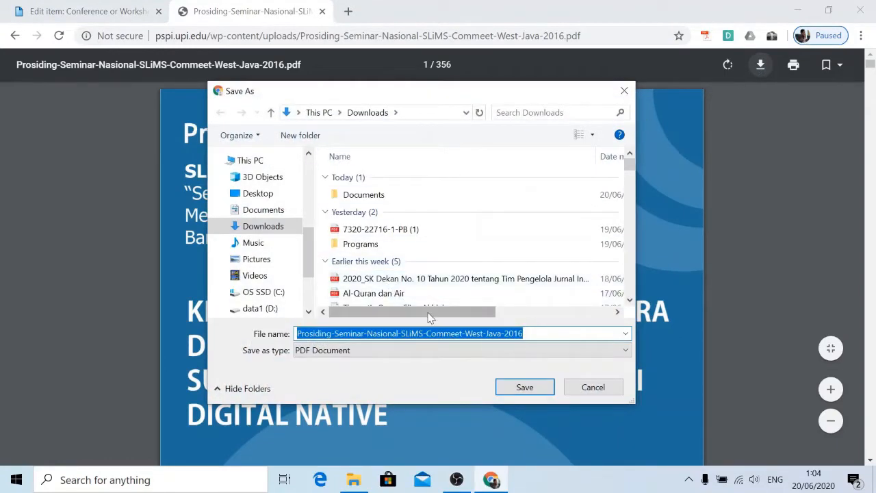
{"action": "left_click", "coordinate": [524, 388]}
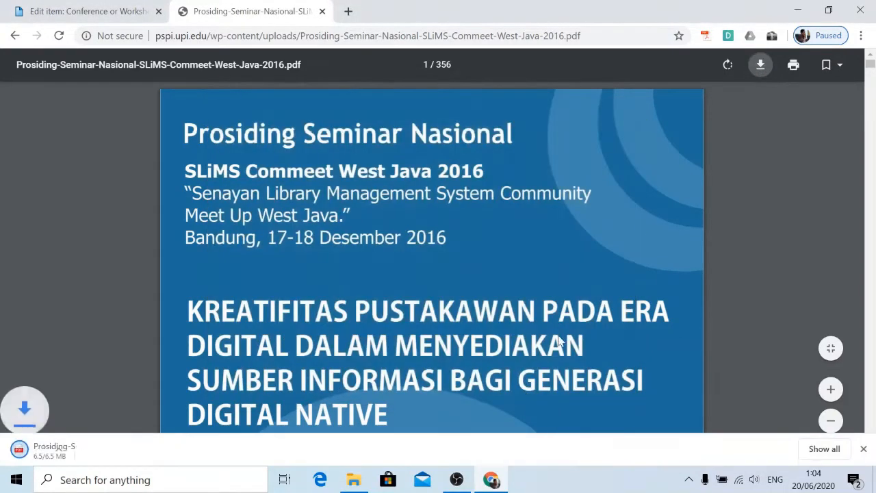
{"action": "left_click", "coordinate": [140, 450]}
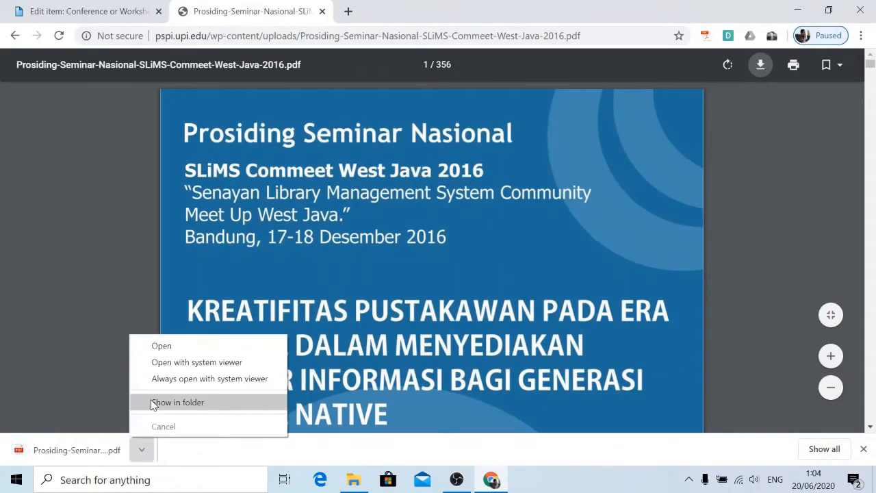
Open the downloaded proceedings PDF from Downloads in Nitro Pro, dismissing the default-viewer notice.
{"action": "left_click", "coordinate": [152, 402]}
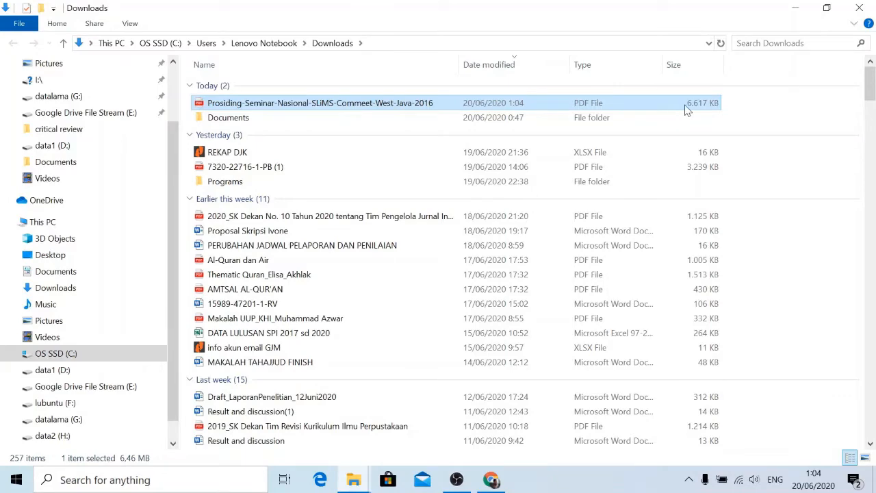
{"action": "right_click", "coordinate": [288, 107]}
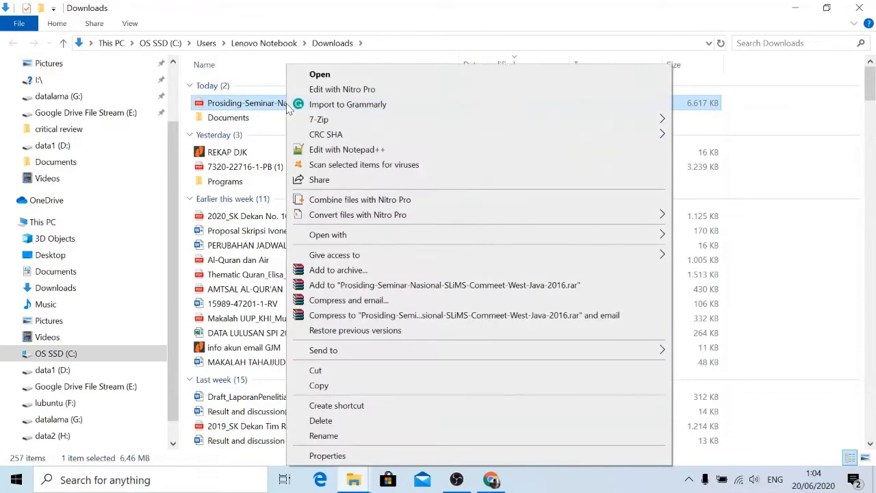
{"action": "mouse_move", "coordinate": [385, 236]}
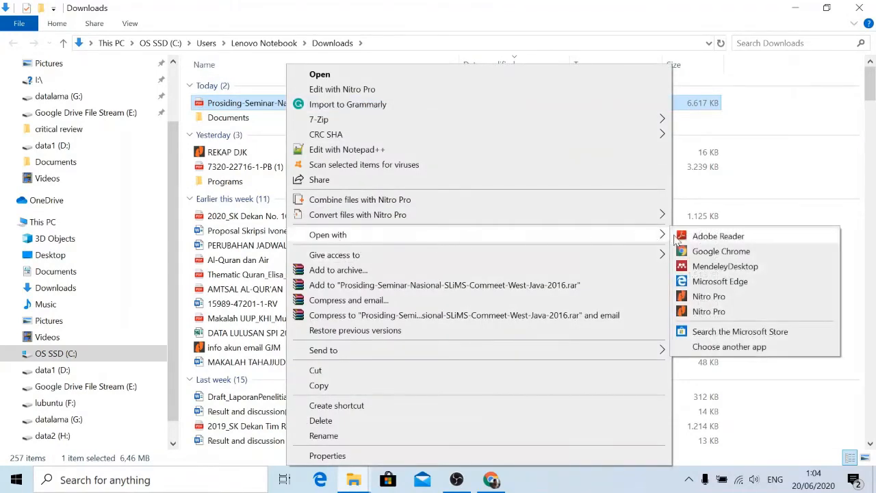
{"action": "left_click", "coordinate": [708, 296]}
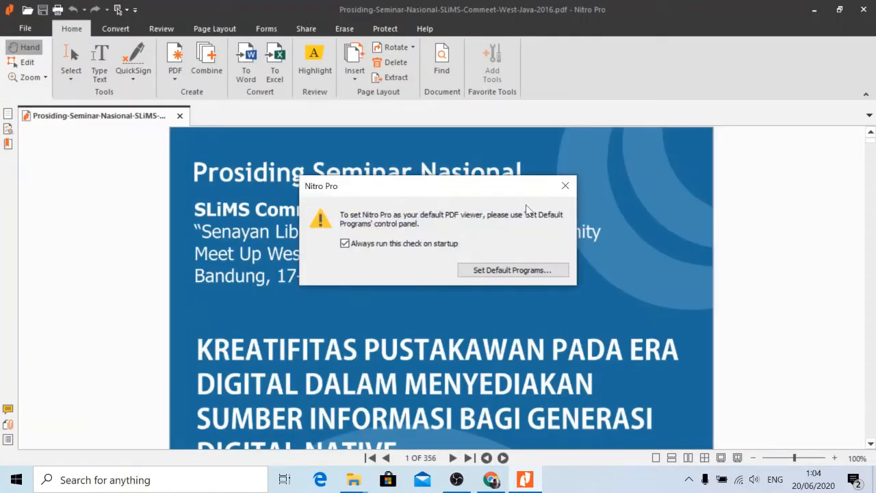
{"action": "left_click", "coordinate": [565, 186]}
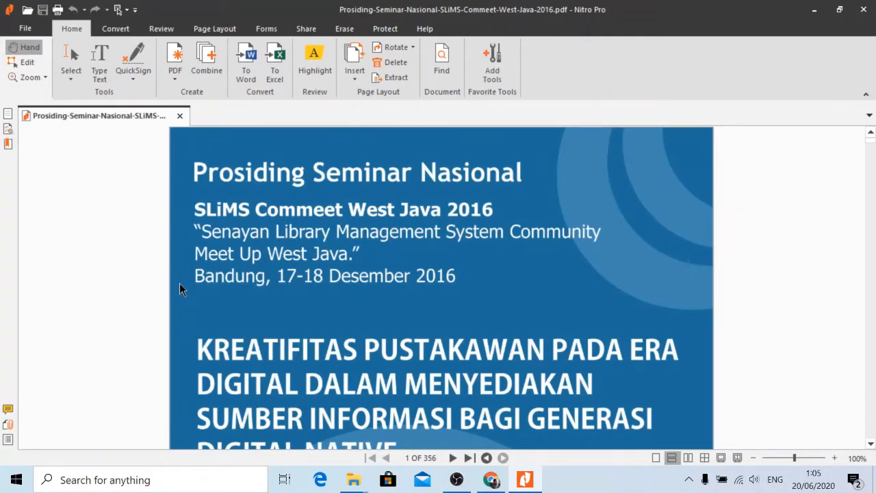
Scroll the PDF to page 11, the 'Perpustakaan Digital Arsip Musik' paper and abstract.
{"action": "scroll", "coordinate": [299, 359], "scroll_direction": "down", "scroll_amount": 5}
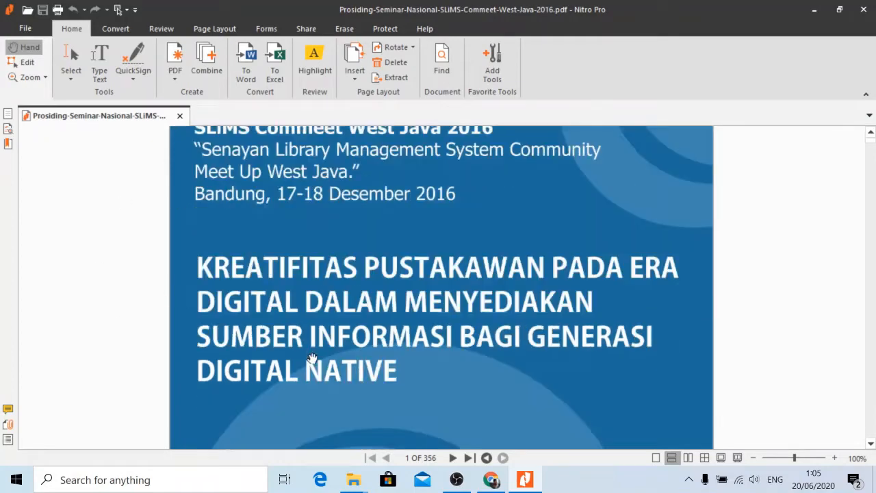
{"action": "scroll", "coordinate": [318, 339], "scroll_direction": "down", "scroll_amount": 3}
{"action": "scroll", "coordinate": [319, 323], "scroll_direction": "up", "scroll_amount": 6}
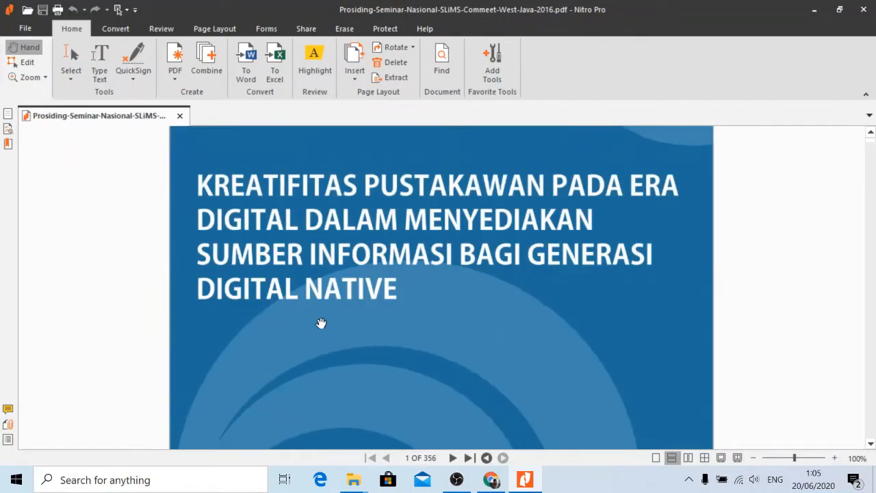
{"action": "scroll", "coordinate": [325, 319], "scroll_direction": "down", "scroll_amount": 10}
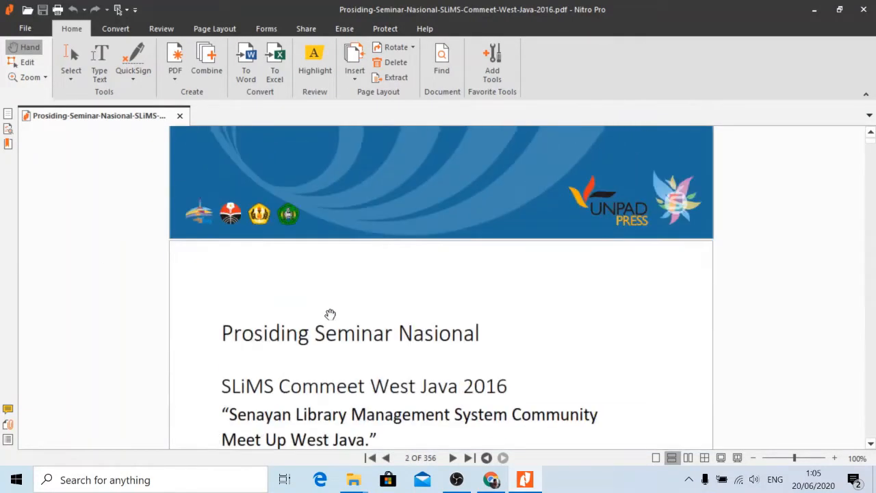
{"action": "scroll", "coordinate": [330, 313], "scroll_direction": "down", "scroll_amount": 10}
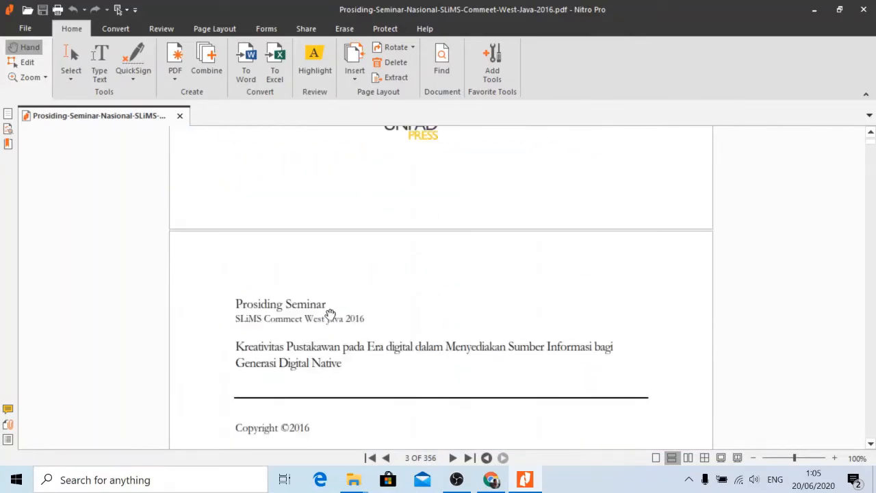
{"action": "scroll", "coordinate": [326, 321], "scroll_direction": "down", "scroll_amount": 5}
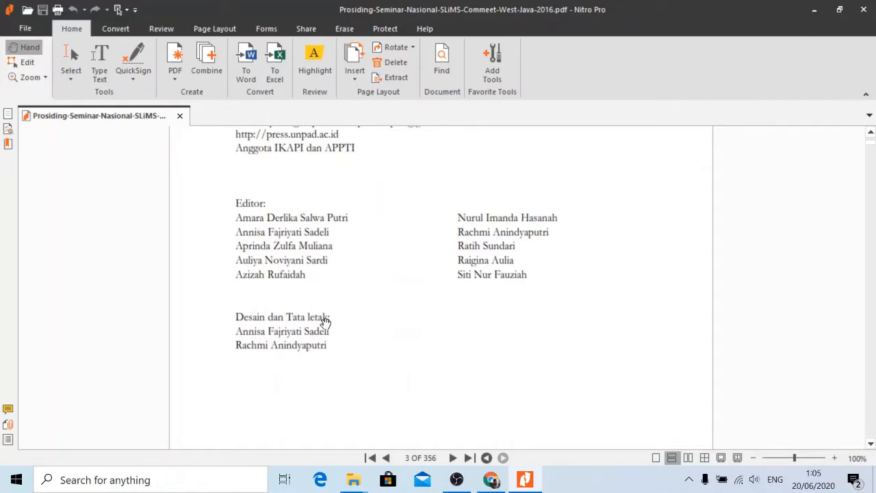
{"action": "scroll", "coordinate": [435, 339], "scroll_direction": "down", "scroll_amount": 15}
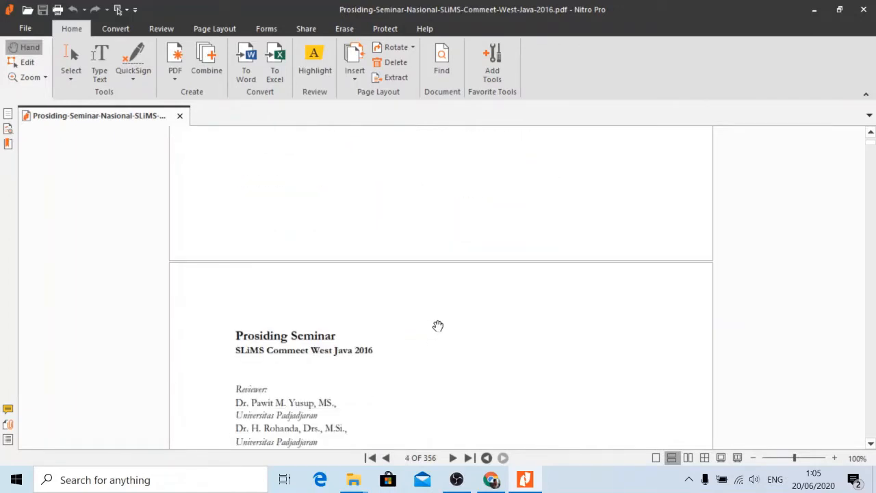
{"action": "scroll", "coordinate": [442, 320], "scroll_direction": "down", "scroll_amount": 10}
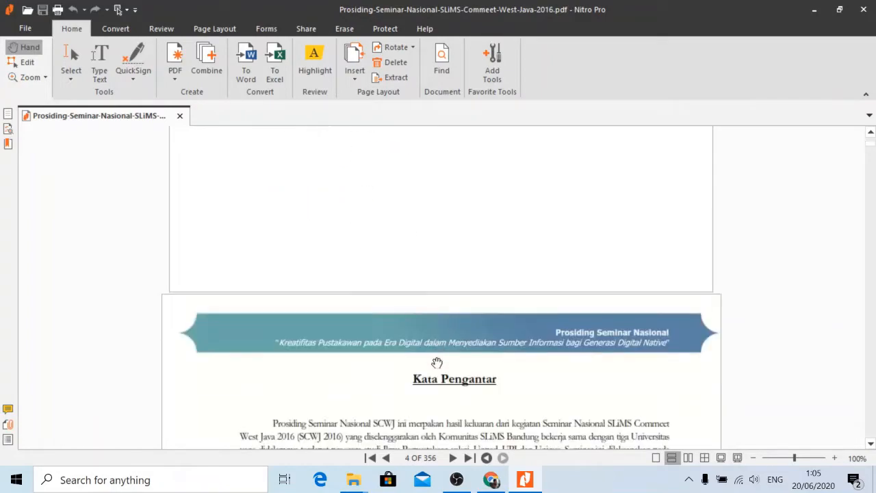
{"action": "scroll", "coordinate": [466, 332], "scroll_direction": "down", "scroll_amount": 20}
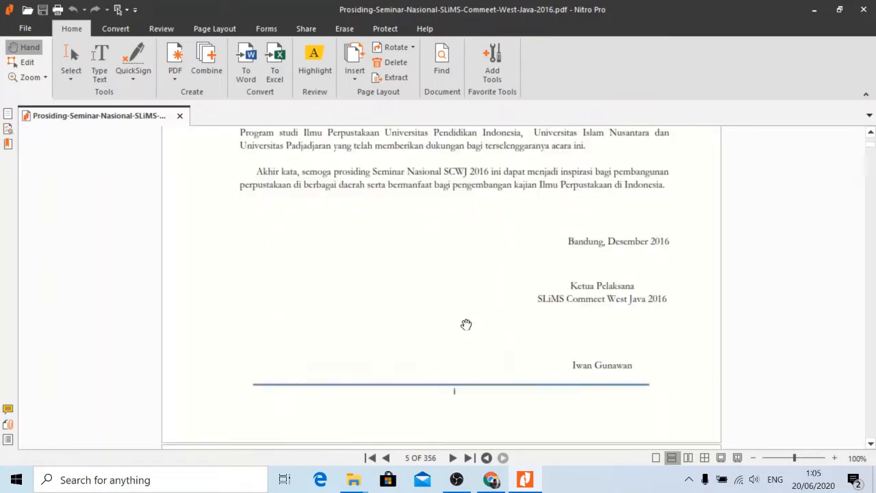
{"action": "scroll", "coordinate": [465, 323], "scroll_direction": "down", "scroll_amount": 20}
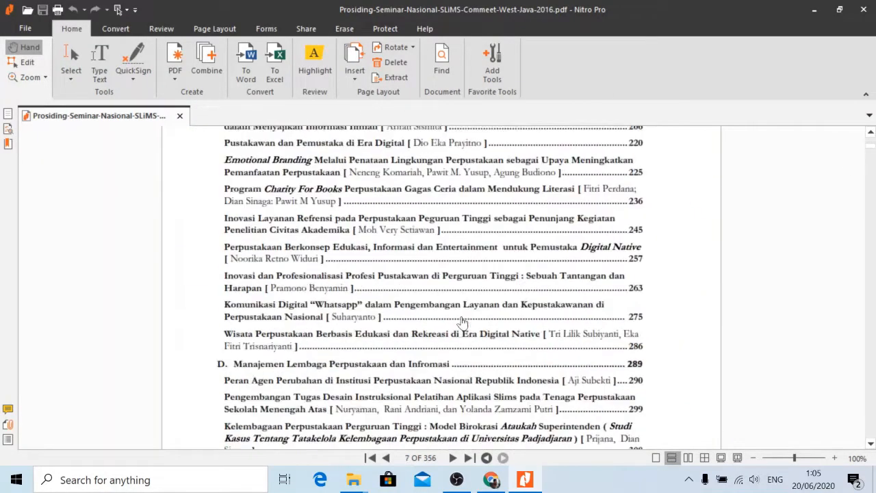
{"action": "scroll", "coordinate": [466, 320], "scroll_direction": "down", "scroll_amount": 20}
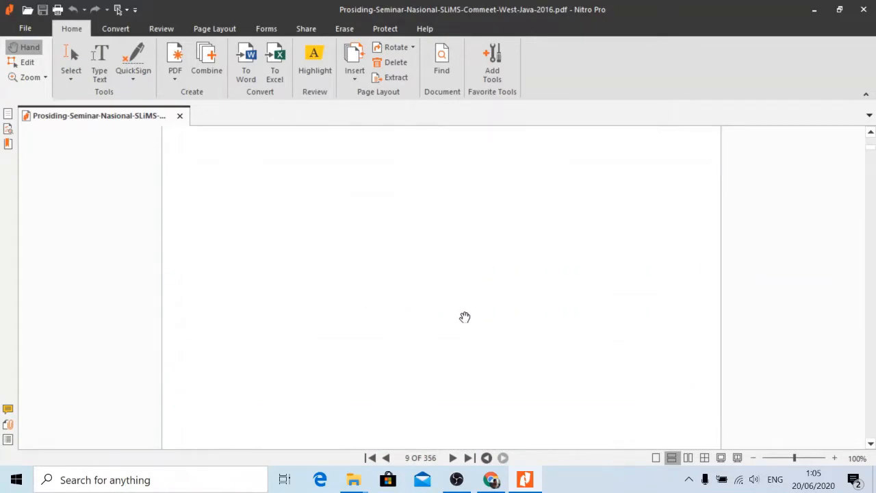
{"action": "scroll", "coordinate": [466, 315], "scroll_direction": "down", "scroll_amount": 15}
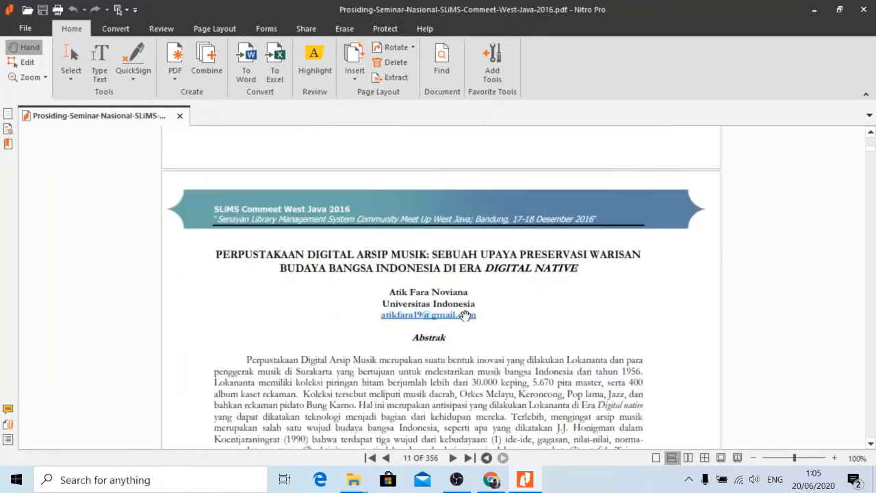
{"action": "scroll", "coordinate": [466, 315], "scroll_direction": "up", "scroll_amount": 1}
{"action": "scroll", "coordinate": [515, 299], "scroll_direction": "down", "scroll_amount": 3}
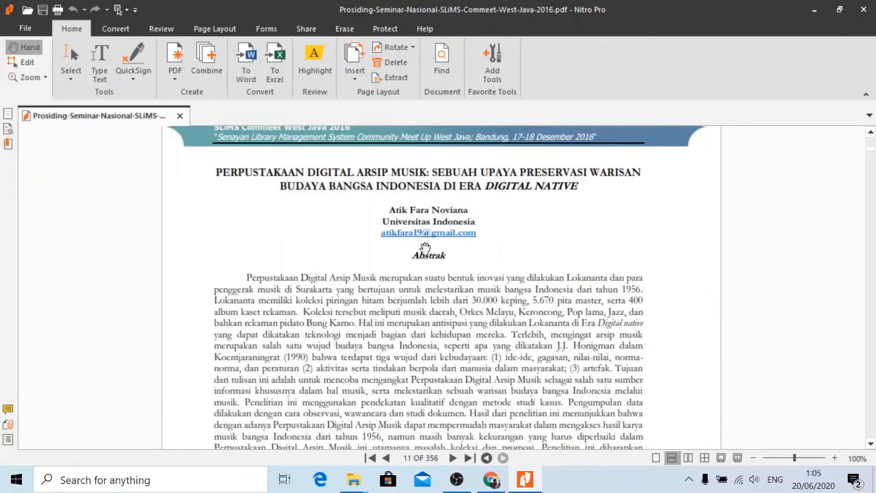
{"action": "scroll", "coordinate": [449, 295], "scroll_direction": "down", "scroll_amount": 10}
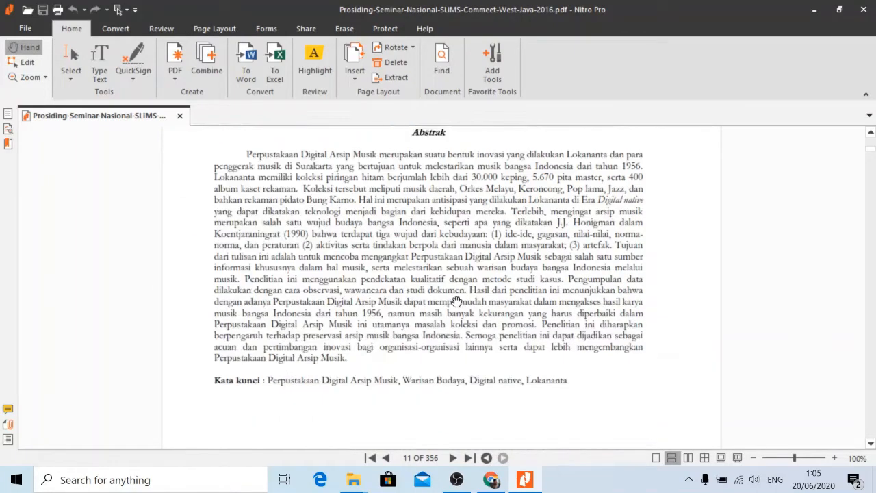
{"action": "scroll", "coordinate": [454, 302], "scroll_direction": "up", "scroll_amount": 10}
{"action": "scroll", "coordinate": [456, 283], "scroll_direction": "up", "scroll_amount": 3}
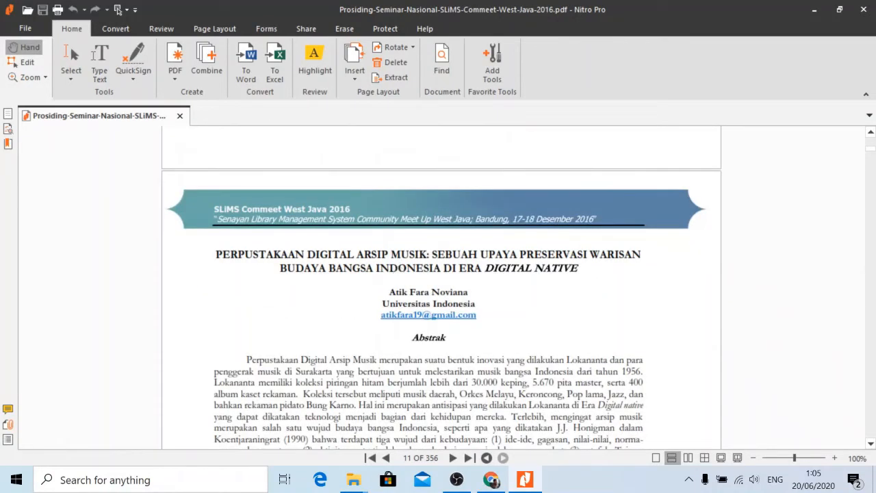
{"action": "scroll", "coordinate": [430, 353], "scroll_direction": "down", "scroll_amount": 3}
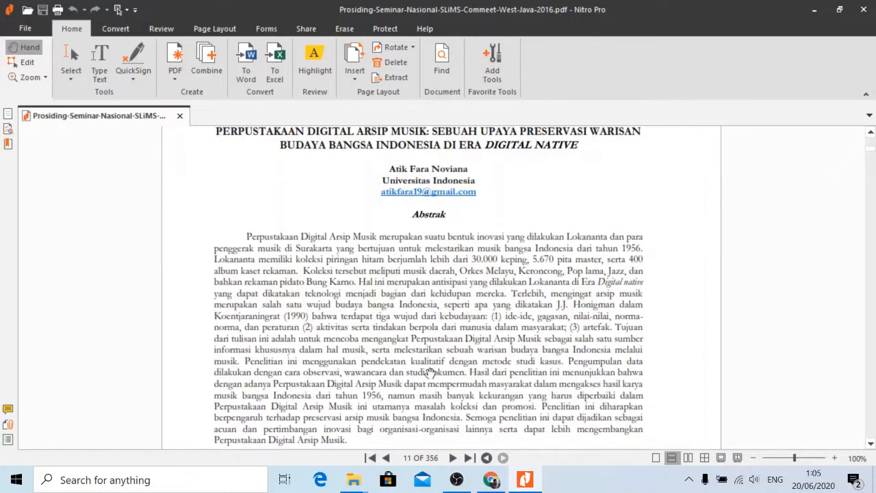
Confirm the page box shows 11, then bring up Windows search.
{"action": "left_click", "coordinate": [420, 457]}
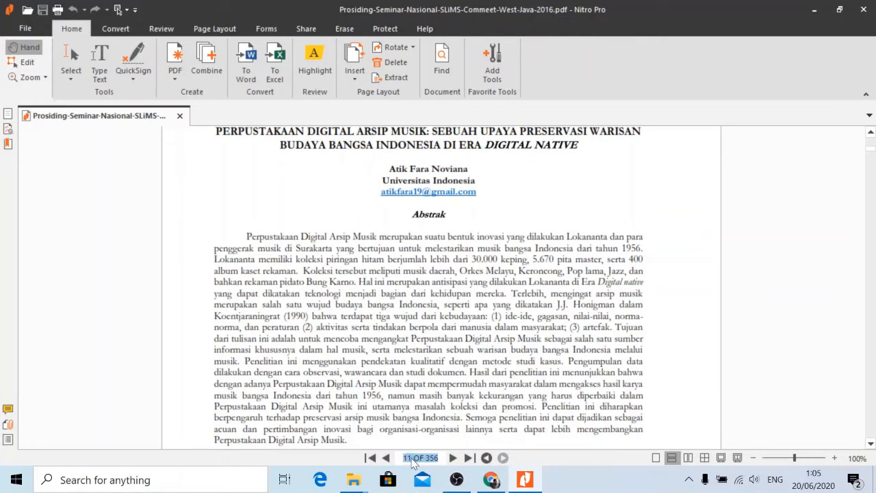
{"action": "left_click", "coordinate": [412, 459]}
{"action": "left_click", "coordinate": [403, 368]}
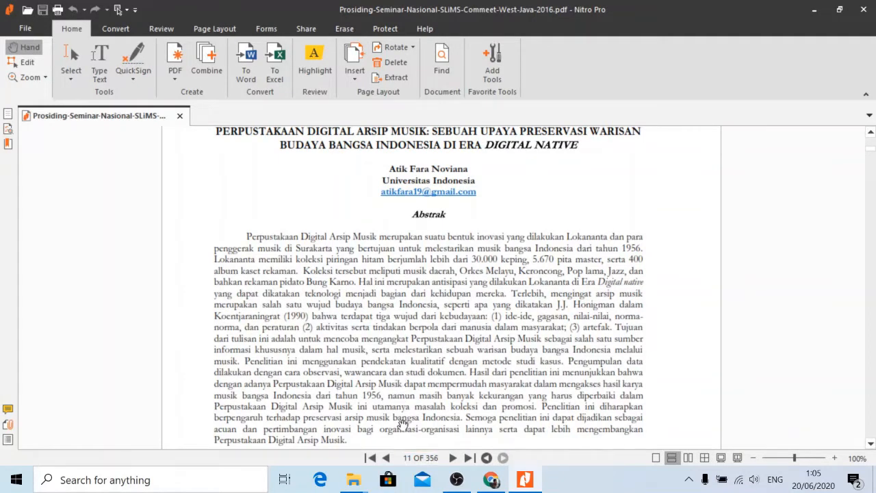
{"action": "left_click", "coordinate": [168, 480]}
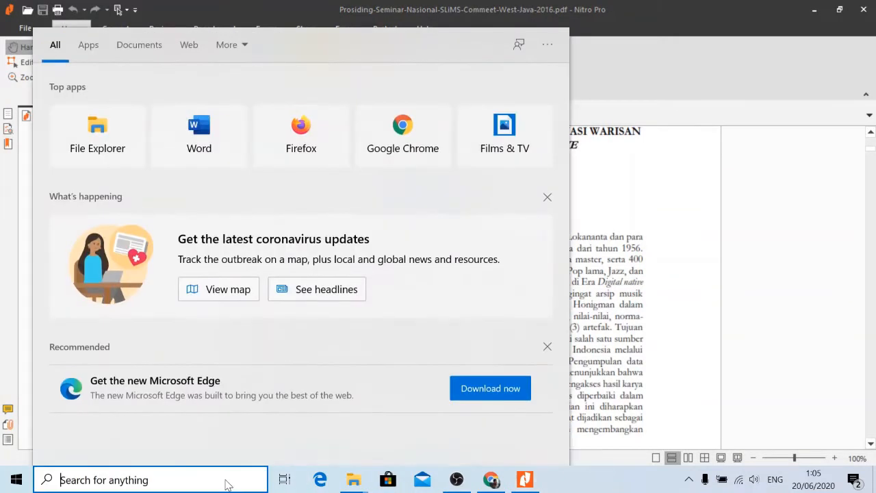
Launch Sticky Notes, clear the old page ranges, and start a note reading 'hal 11-'.
{"action": "type", "text": "sticky"}
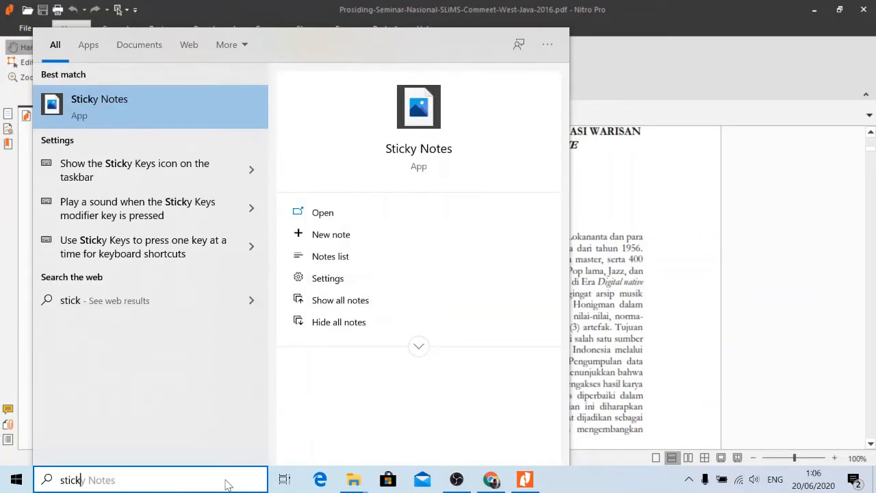
{"action": "left_click", "coordinate": [407, 157]}
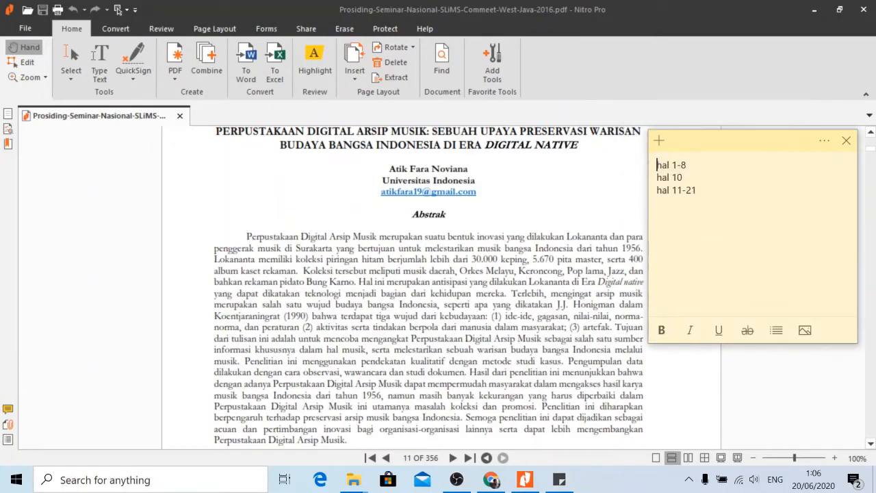
{"action": "key", "text": "ctrl+a"}
{"action": "key", "text": "BackSpace"}
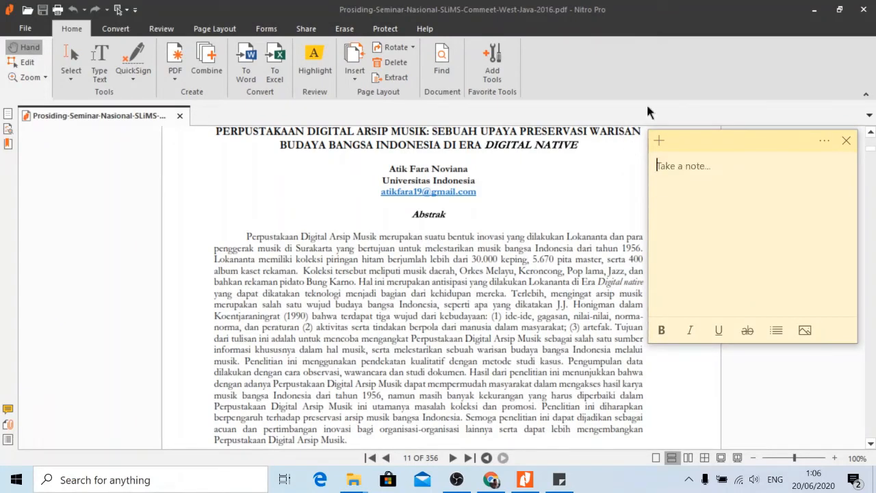
{"action": "left_click_drag", "start_coordinate": [750, 136], "coordinate": [750, 171]}
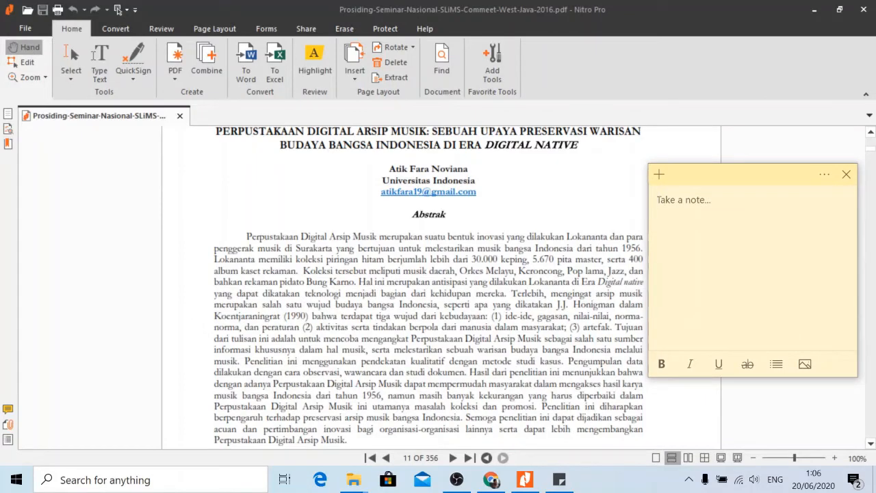
{"action": "type", "text": "hal 11-"}
Scroll the PDF to page 21 and confirm that is where the first article ends.
{"action": "left_click", "coordinate": [498, 183]}
{"action": "scroll", "coordinate": [514, 252], "scroll_direction": "down", "scroll_amount": 10}
{"action": "scroll", "coordinate": [504, 300], "scroll_direction": "down", "scroll_amount": 12}
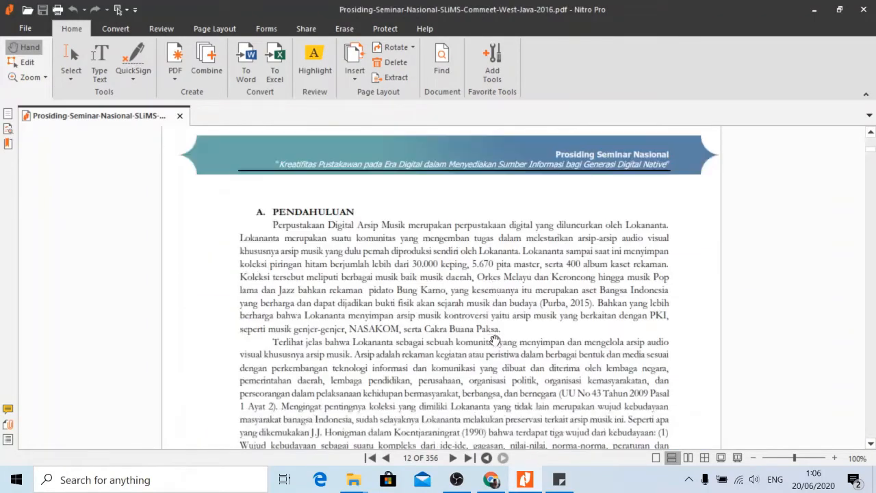
{"action": "scroll", "coordinate": [469, 321], "scroll_direction": "down", "scroll_amount": 12}
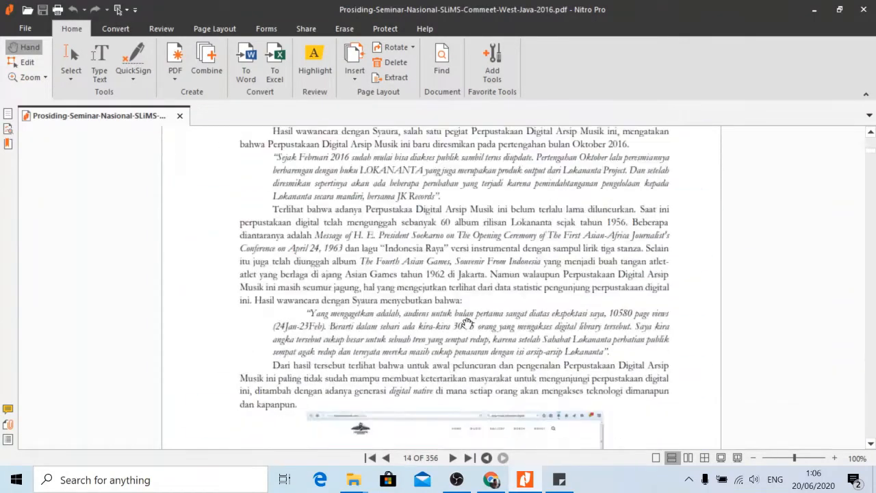
{"action": "scroll", "coordinate": [462, 325], "scroll_direction": "down", "scroll_amount": 12}
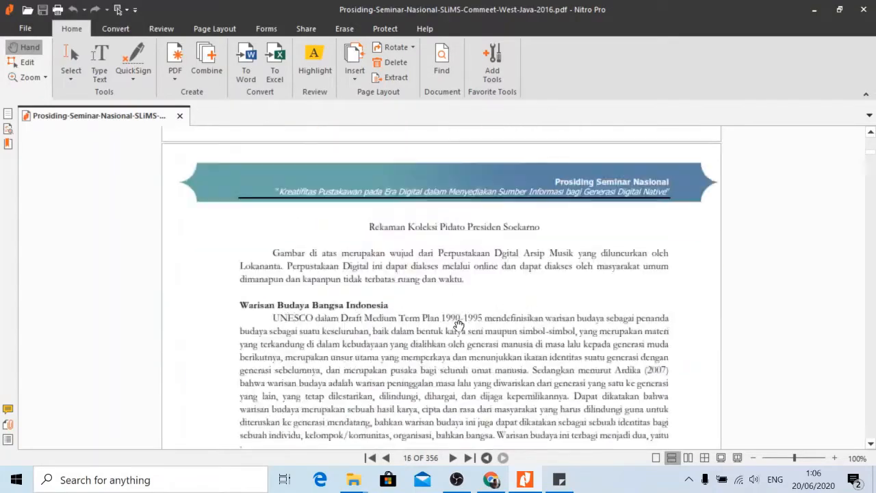
{"action": "scroll", "coordinate": [496, 327], "scroll_direction": "down", "scroll_amount": 12}
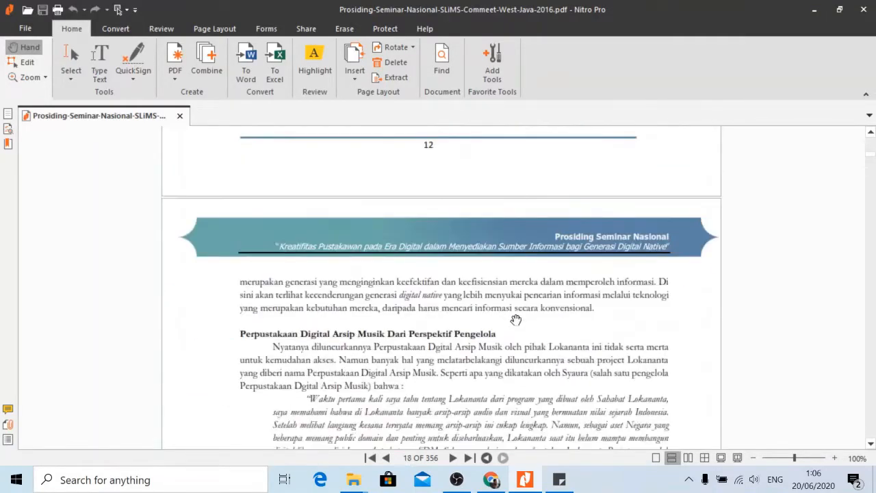
{"action": "scroll", "coordinate": [522, 314], "scroll_direction": "down", "scroll_amount": 12}
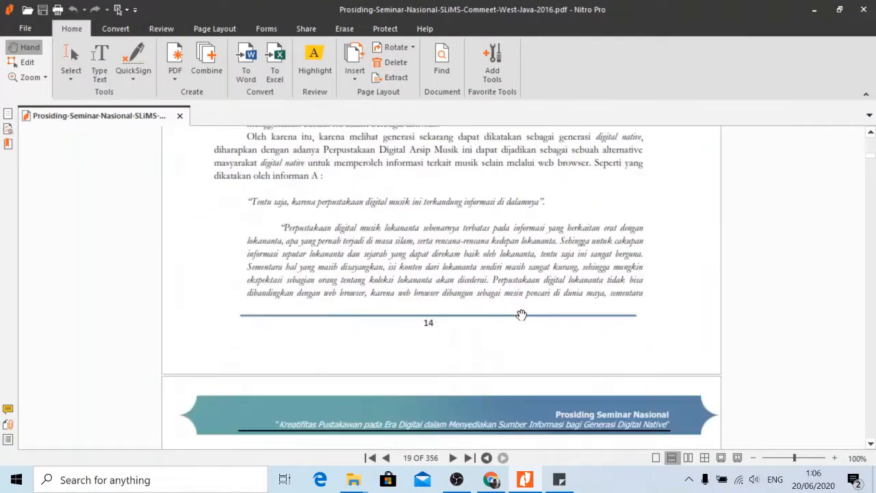
{"action": "scroll", "coordinate": [522, 315], "scroll_direction": "down", "scroll_amount": 12}
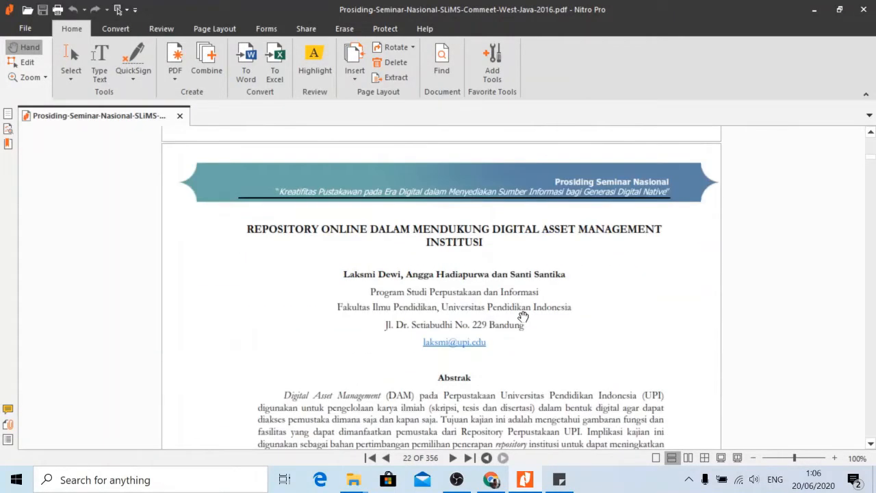
{"action": "scroll", "coordinate": [523, 316], "scroll_direction": "up", "scroll_amount": 5}
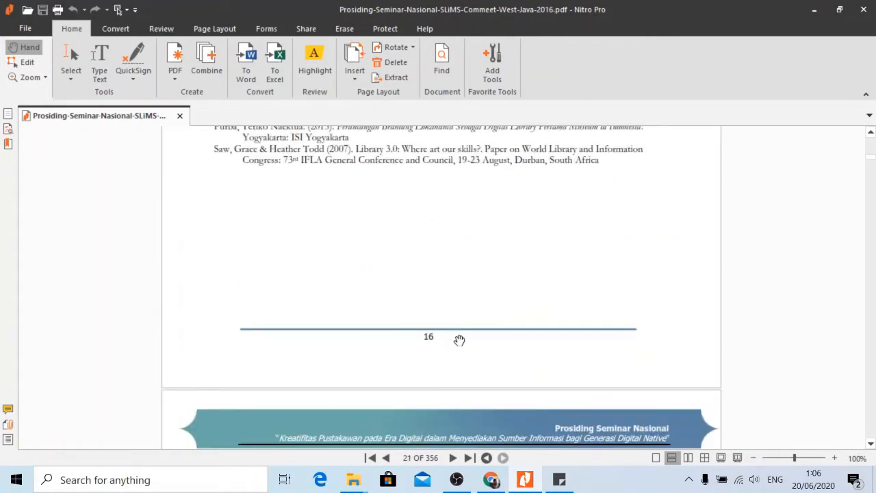
{"action": "scroll", "coordinate": [459, 339], "scroll_direction": "up", "scroll_amount": 4}
{"action": "scroll", "coordinate": [458, 329], "scroll_direction": "down", "scroll_amount": 6}
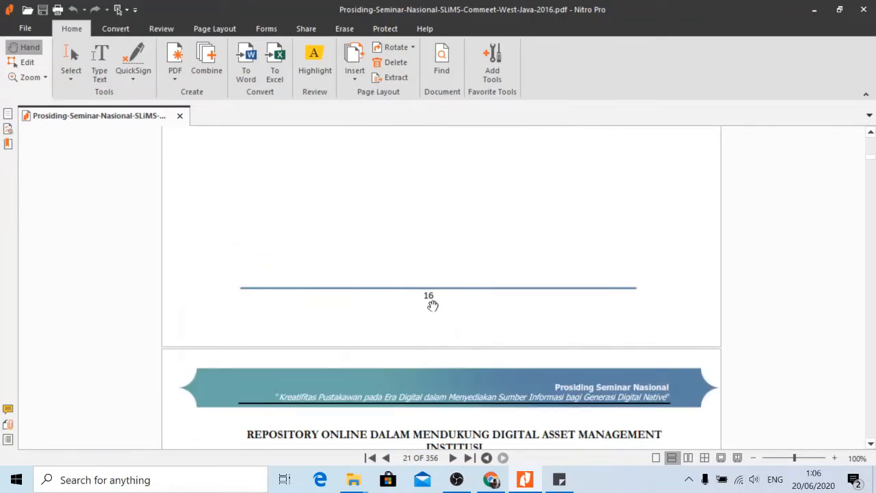
{"action": "scroll", "coordinate": [433, 306], "scroll_direction": "up", "scroll_amount": 3}
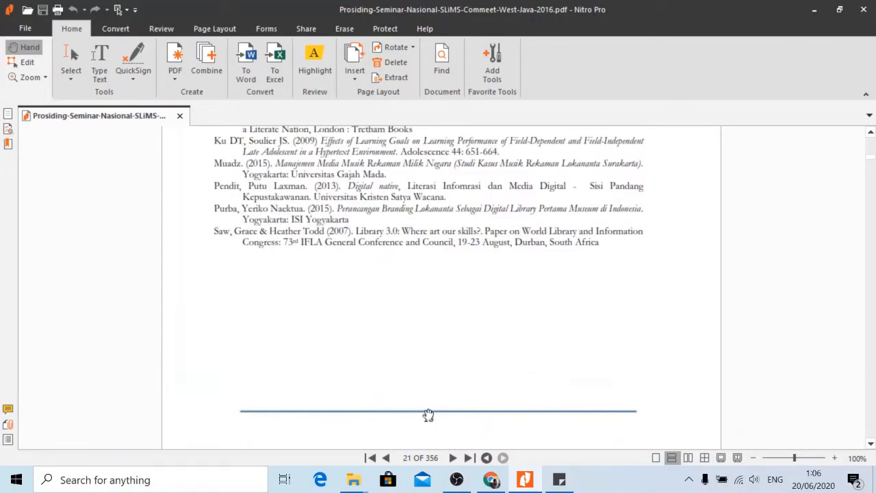
{"action": "left_click", "coordinate": [411, 458]}
{"action": "left_click", "coordinate": [408, 458]}
Complete the note as 'hal 11-21' and drag the PDF back to page 1.
{"action": "left_click", "coordinate": [560, 479]}
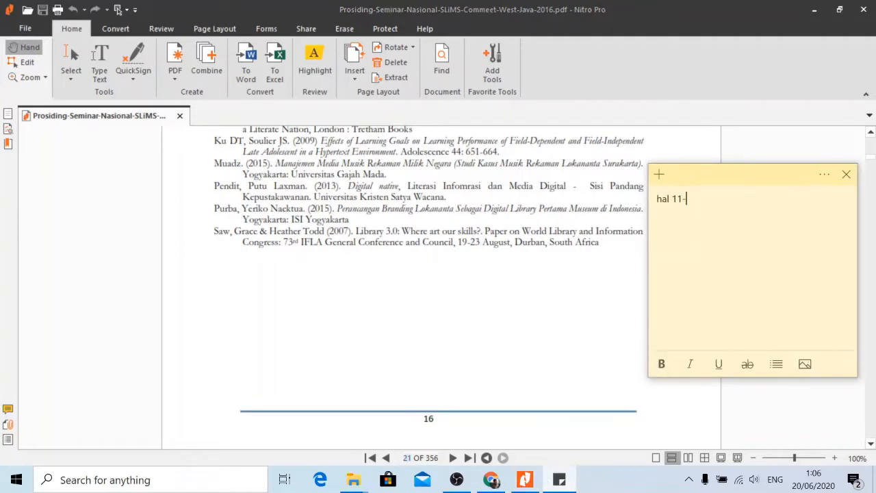
{"action": "left_click", "coordinate": [577, 276]}
{"action": "scroll", "coordinate": [573, 278], "scroll_direction": "down", "scroll_amount": 5}
{"action": "scroll", "coordinate": [573, 278], "scroll_direction": "up", "scroll_amount": 10}
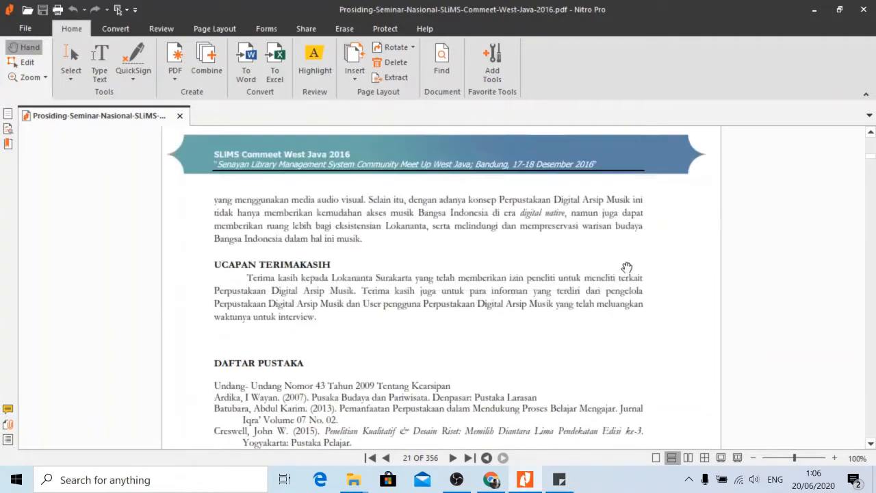
{"action": "scroll", "coordinate": [626, 267], "scroll_direction": "up", "scroll_amount": 5}
{"action": "left_click_drag", "start_coordinate": [873, 159], "coordinate": [872, 137]}
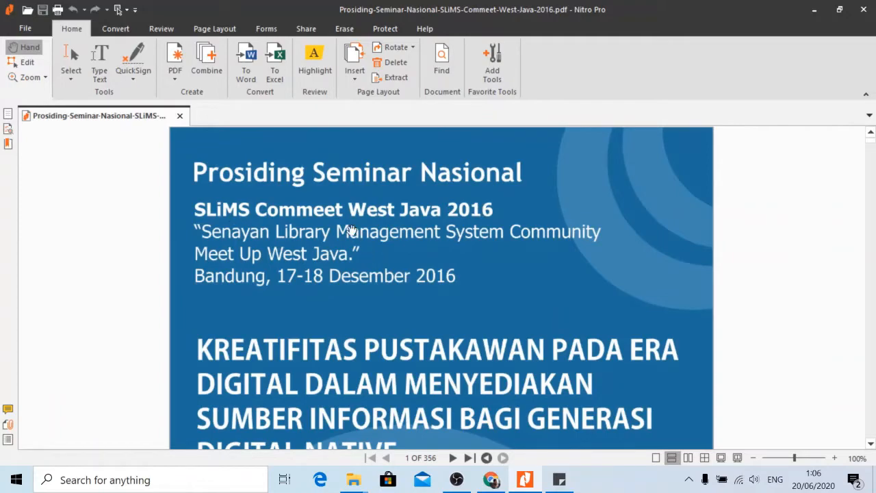
Scroll the proceedings PDF from the cover down to page 8, the last table-of-contents page.
{"action": "scroll", "coordinate": [350, 230], "scroll_direction": "down", "scroll_amount": 2}
{"action": "scroll", "coordinate": [362, 212], "scroll_direction": "up", "scroll_amount": 2}
{"action": "scroll", "coordinate": [373, 250], "scroll_direction": "down", "scroll_amount": 2}
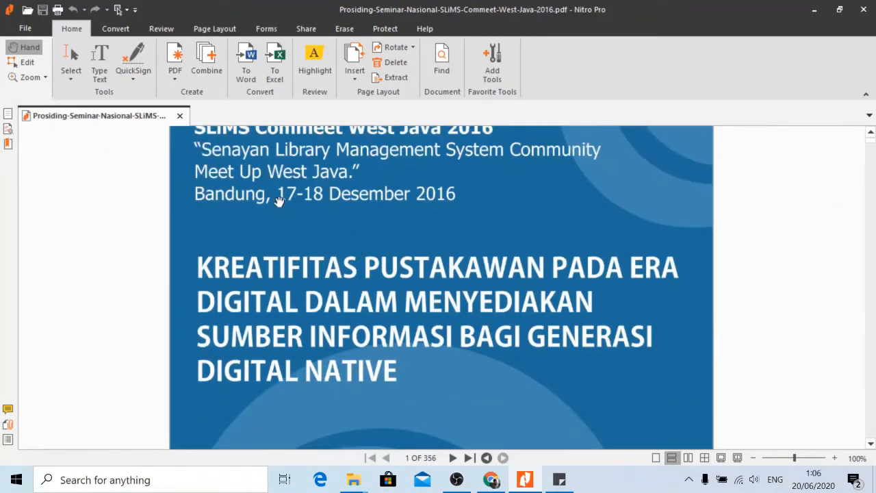
{"action": "scroll", "coordinate": [356, 229], "scroll_direction": "up", "scroll_amount": 2}
{"action": "scroll", "coordinate": [383, 272], "scroll_direction": "down", "scroll_amount": 2}
{"action": "scroll", "coordinate": [395, 267], "scroll_direction": "down", "scroll_amount": 10}
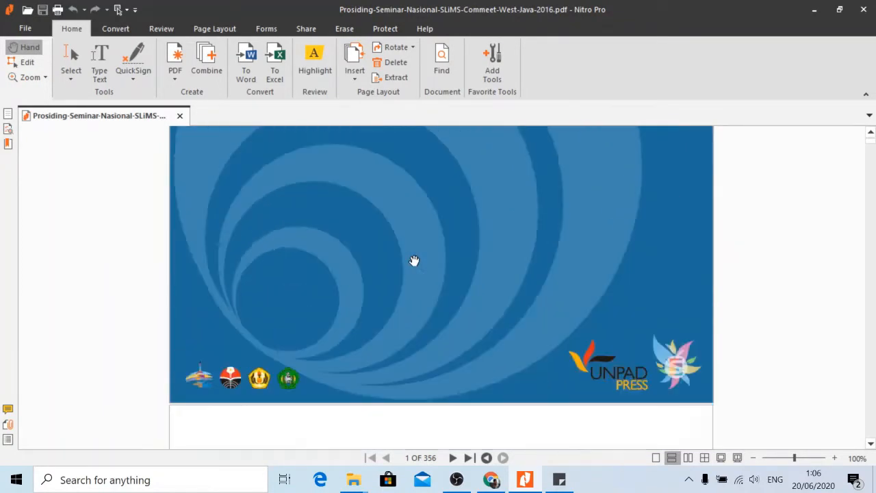
{"action": "scroll", "coordinate": [331, 245], "scroll_direction": "down", "scroll_amount": 8}
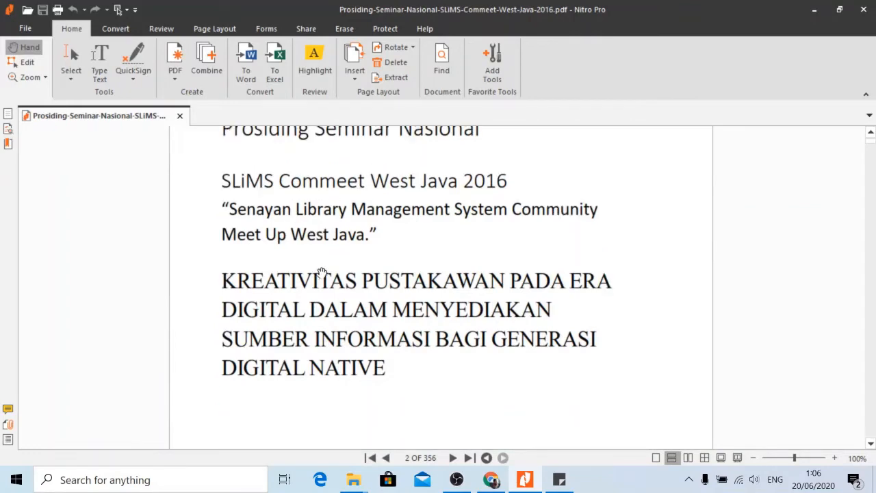
{"action": "scroll", "coordinate": [349, 260], "scroll_direction": "down", "scroll_amount": 3}
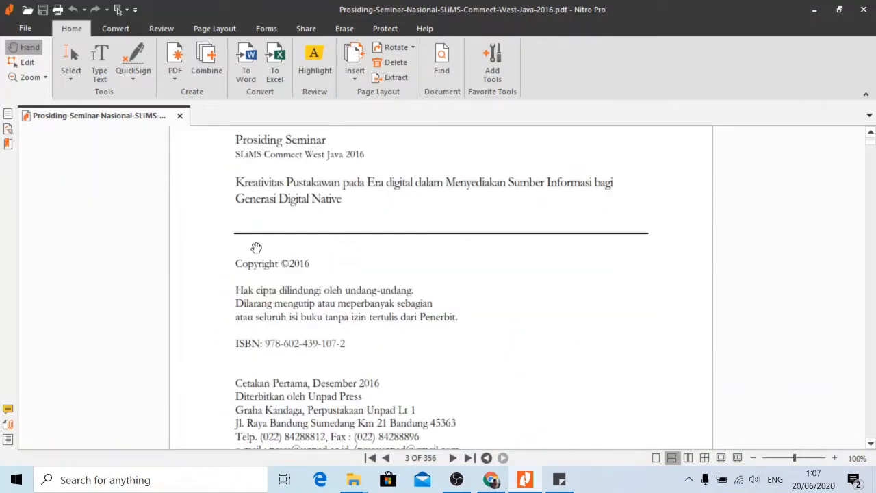
{"action": "scroll", "coordinate": [299, 286], "scroll_direction": "down", "scroll_amount": 8}
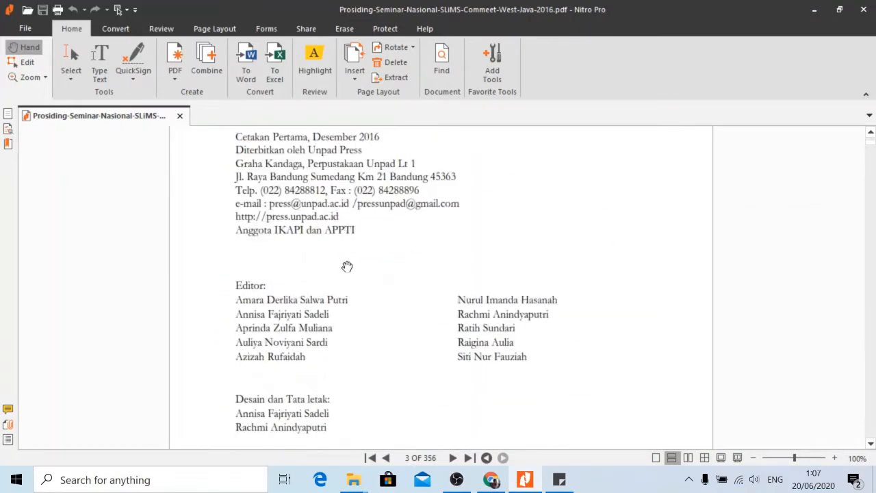
{"action": "scroll", "coordinate": [350, 276], "scroll_direction": "up", "scroll_amount": 7}
{"action": "scroll", "coordinate": [317, 212], "scroll_direction": "up", "scroll_amount": 1}
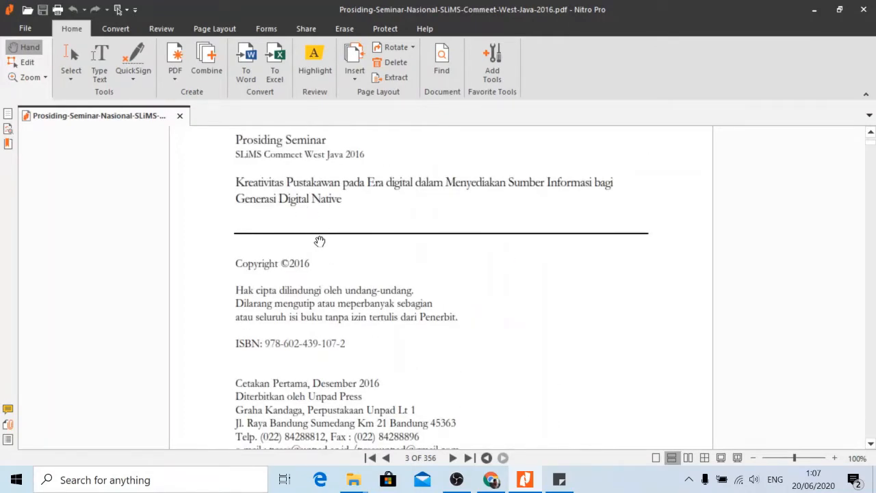
{"action": "scroll", "coordinate": [320, 241], "scroll_direction": "down", "scroll_amount": 15}
{"action": "scroll", "coordinate": [338, 236], "scroll_direction": "up", "scroll_amount": 3}
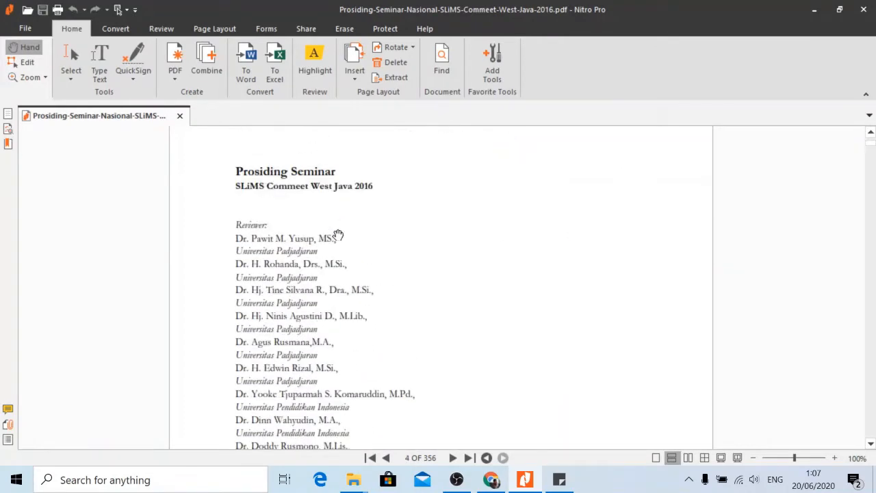
{"action": "scroll", "coordinate": [282, 245], "scroll_direction": "up", "scroll_amount": 1}
{"action": "scroll", "coordinate": [323, 280], "scroll_direction": "down", "scroll_amount": 2}
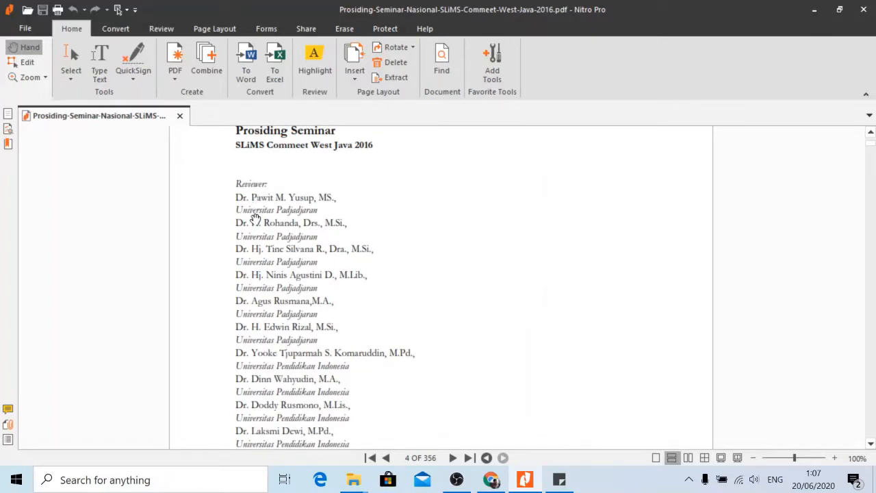
{"action": "scroll", "coordinate": [255, 217], "scroll_direction": "down", "scroll_amount": 15}
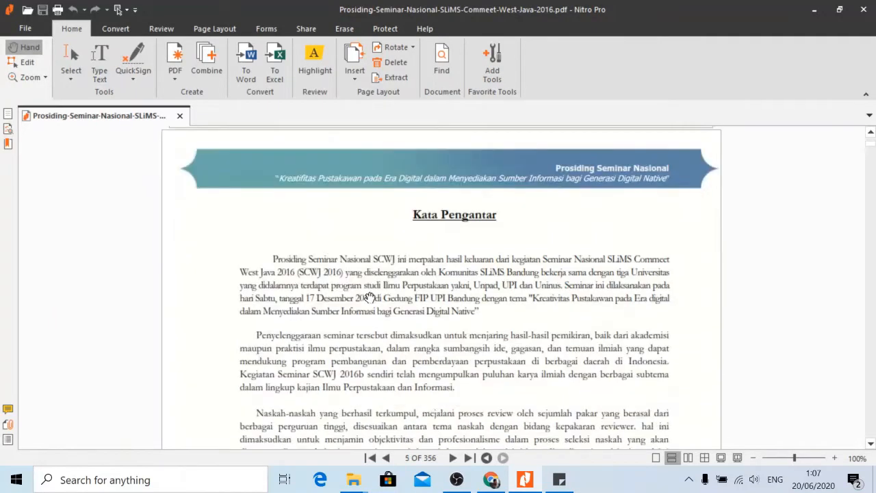
{"action": "scroll", "coordinate": [397, 284], "scroll_direction": "down", "scroll_amount": 15}
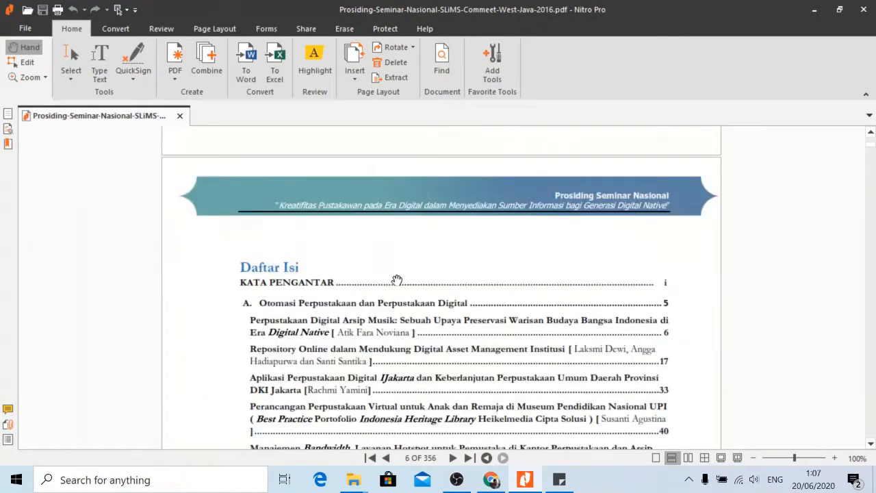
{"action": "scroll", "coordinate": [397, 280], "scroll_direction": "down", "scroll_amount": 4}
{"action": "scroll", "coordinate": [379, 253], "scroll_direction": "down", "scroll_amount": 16}
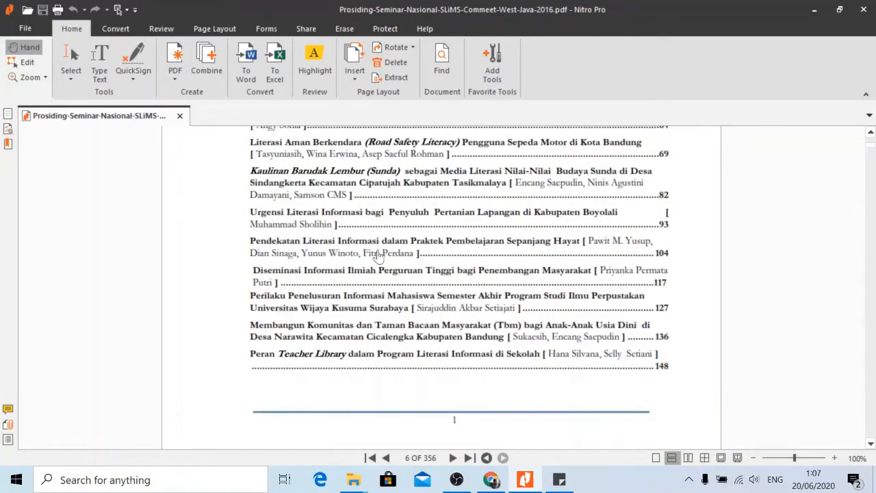
{"action": "scroll", "coordinate": [379, 268], "scroll_direction": "down", "scroll_amount": 17}
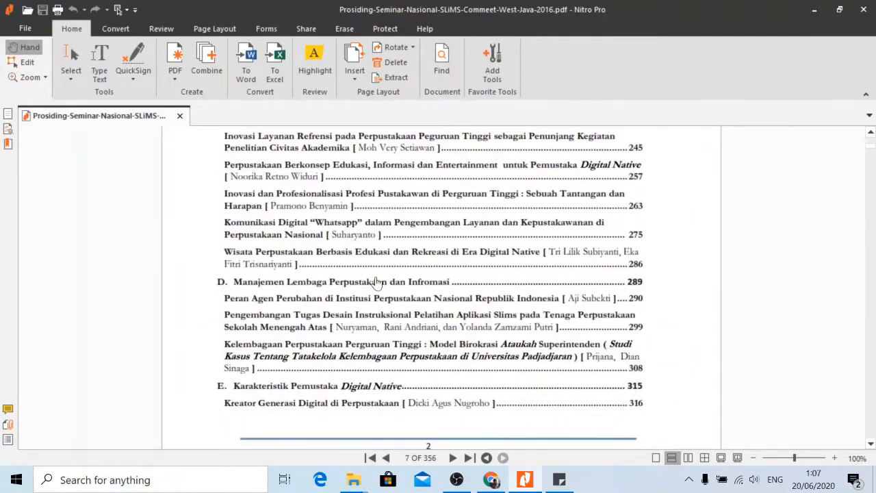
{"action": "scroll", "coordinate": [377, 288], "scroll_direction": "down", "scroll_amount": 16}
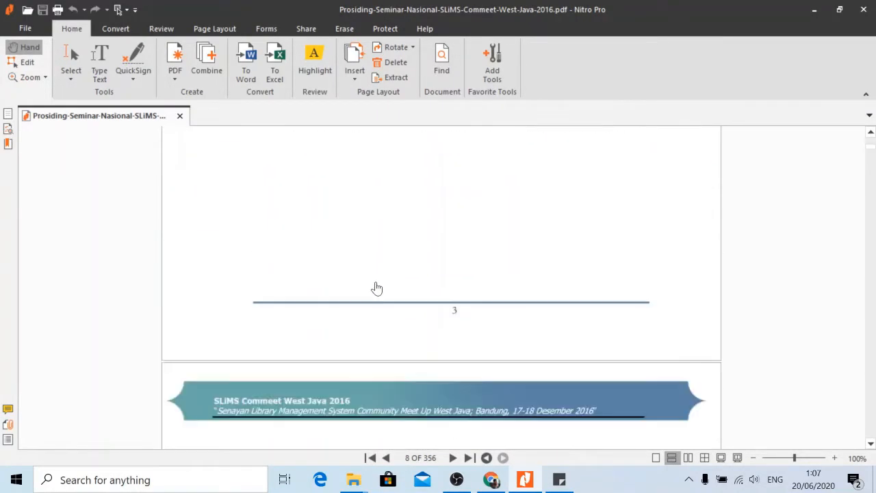
{"action": "scroll", "coordinate": [381, 287], "scroll_direction": "down", "scroll_amount": 10}
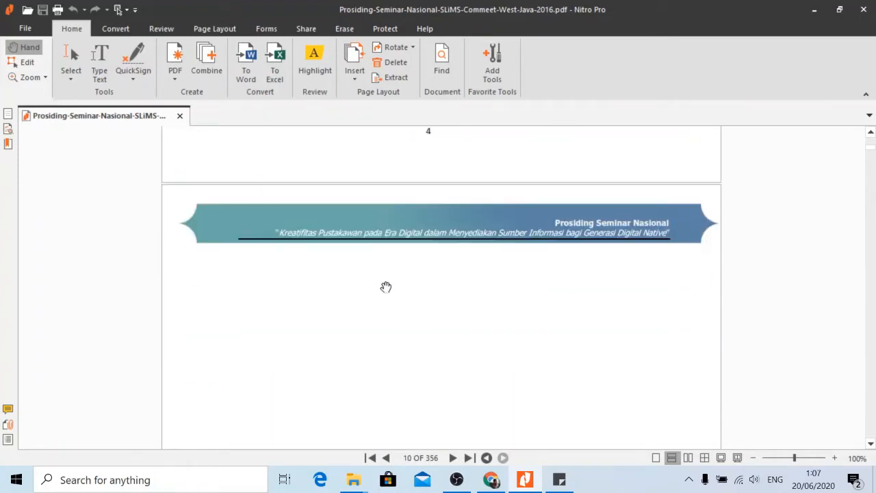
{"action": "scroll", "coordinate": [438, 281], "scroll_direction": "up", "scroll_amount": 6}
{"action": "scroll", "coordinate": [440, 281], "scroll_direction": "up", "scroll_amount": 3}
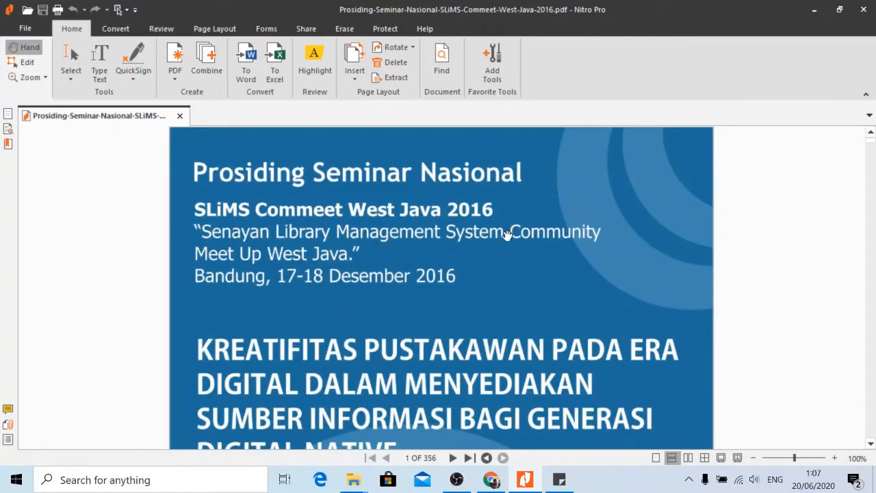
{"action": "scroll", "coordinate": [509, 235], "scroll_direction": "down", "scroll_amount": 3}
{"action": "scroll", "coordinate": [495, 247], "scroll_direction": "up", "scroll_amount": 3}
{"action": "scroll", "coordinate": [385, 261], "scroll_direction": "down", "scroll_amount": 3}
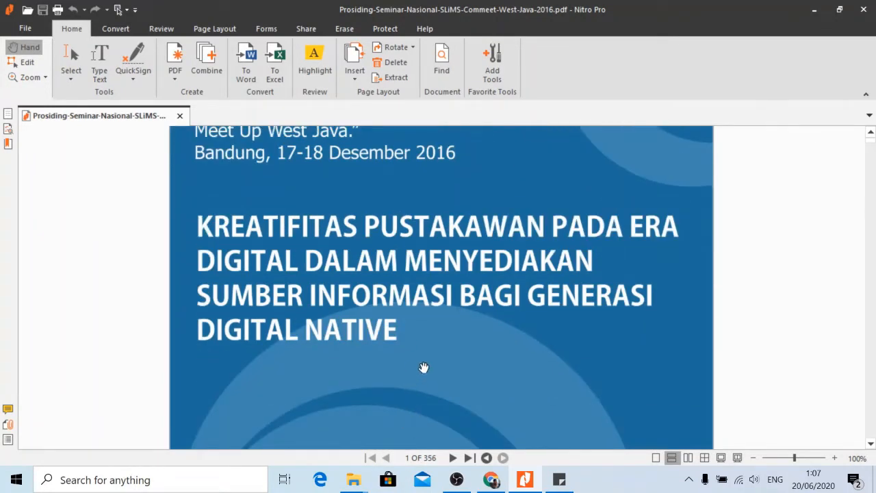
{"action": "scroll", "coordinate": [446, 340], "scroll_direction": "up", "scroll_amount": 5}
{"action": "scroll", "coordinate": [456, 332], "scroll_direction": "down", "scroll_amount": 7}
{"action": "scroll", "coordinate": [445, 285], "scroll_direction": "up", "scroll_amount": 7}
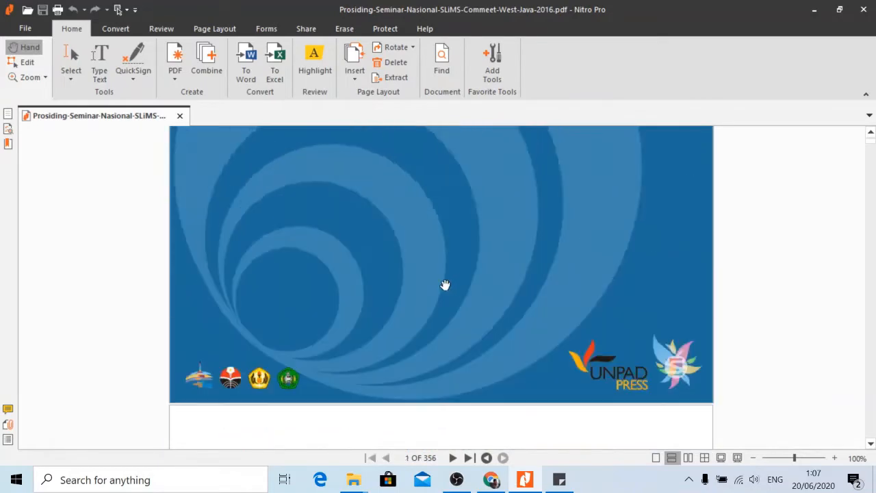
{"action": "scroll", "coordinate": [445, 285], "scroll_direction": "down", "scroll_amount": 10}
{"action": "scroll", "coordinate": [434, 316], "scroll_direction": "down", "scroll_amount": 5}
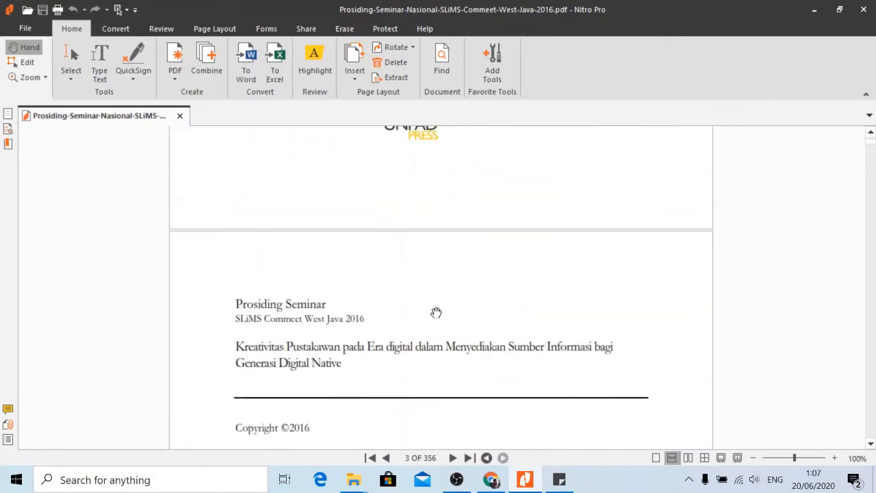
{"action": "scroll", "coordinate": [444, 321], "scroll_direction": "down", "scroll_amount": 7}
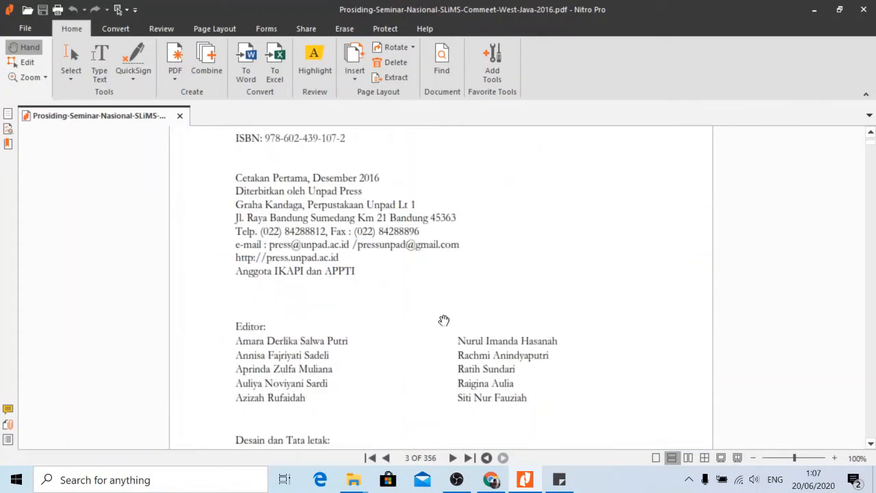
{"action": "scroll", "coordinate": [407, 345], "scroll_direction": "down", "scroll_amount": 5}
{"action": "scroll", "coordinate": [406, 345], "scroll_direction": "down", "scroll_amount": 10}
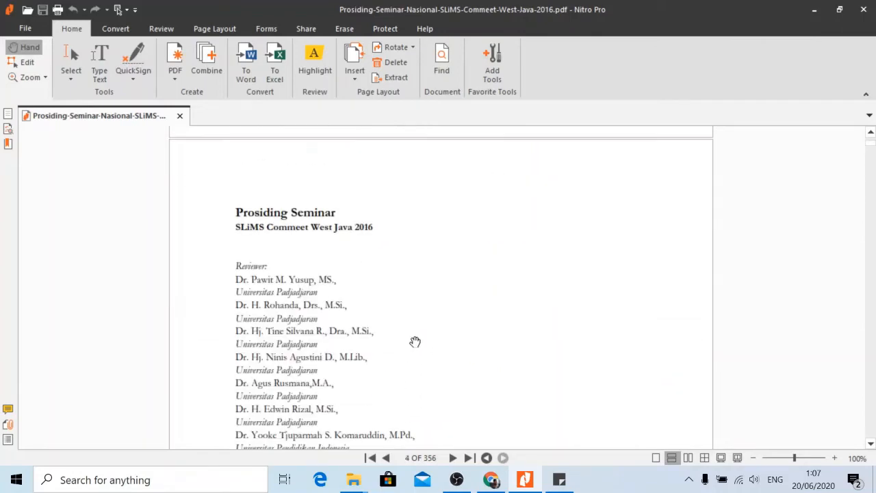
{"action": "scroll", "coordinate": [419, 327], "scroll_direction": "down", "scroll_amount": 5}
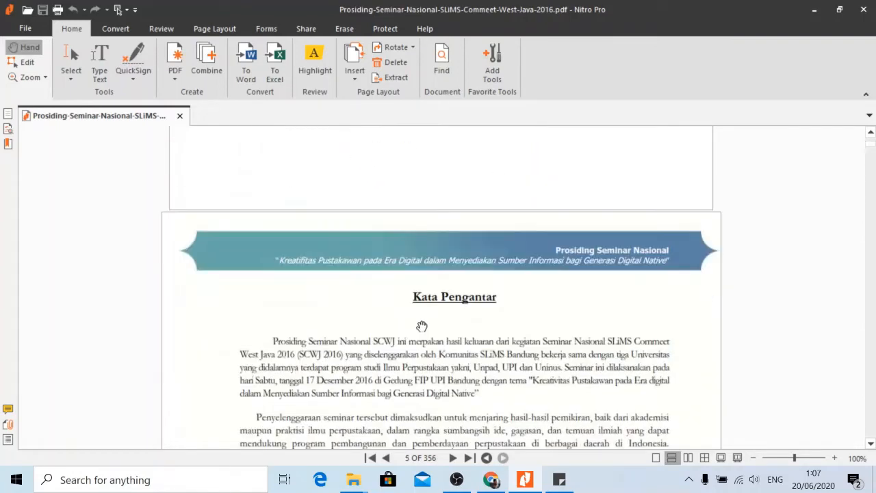
{"action": "scroll", "coordinate": [431, 318], "scroll_direction": "down", "scroll_amount": 8}
{"action": "scroll", "coordinate": [431, 318], "scroll_direction": "down", "scroll_amount": 7}
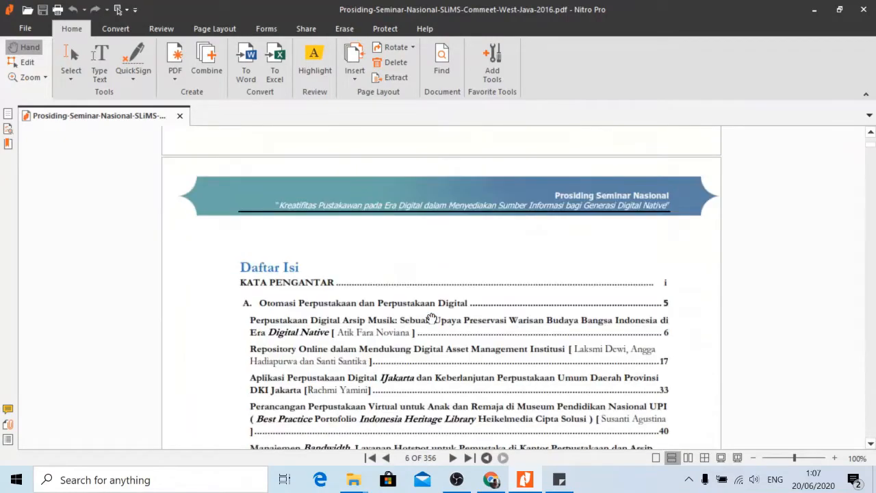
{"action": "scroll", "coordinate": [398, 302], "scroll_direction": "down", "scroll_amount": 4}
{"action": "scroll", "coordinate": [398, 302], "scroll_direction": "down", "scroll_amount": 10}
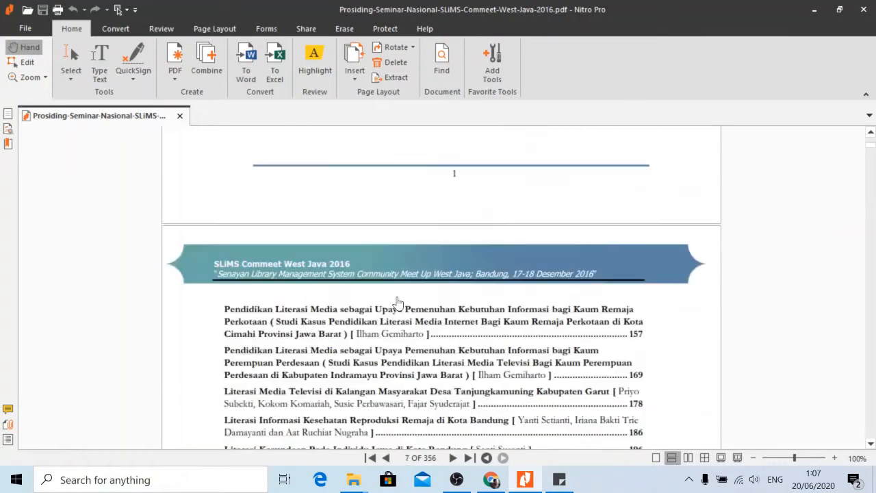
{"action": "scroll", "coordinate": [402, 295], "scroll_direction": "down", "scroll_amount": 3}
{"action": "scroll", "coordinate": [401, 295], "scroll_direction": "down", "scroll_amount": 15}
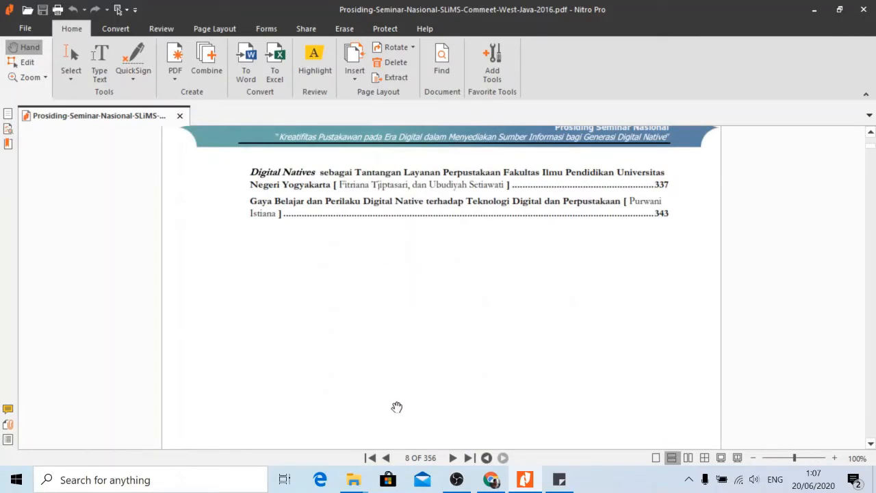
{"action": "scroll", "coordinate": [418, 327], "scroll_direction": "down", "scroll_amount": 18}
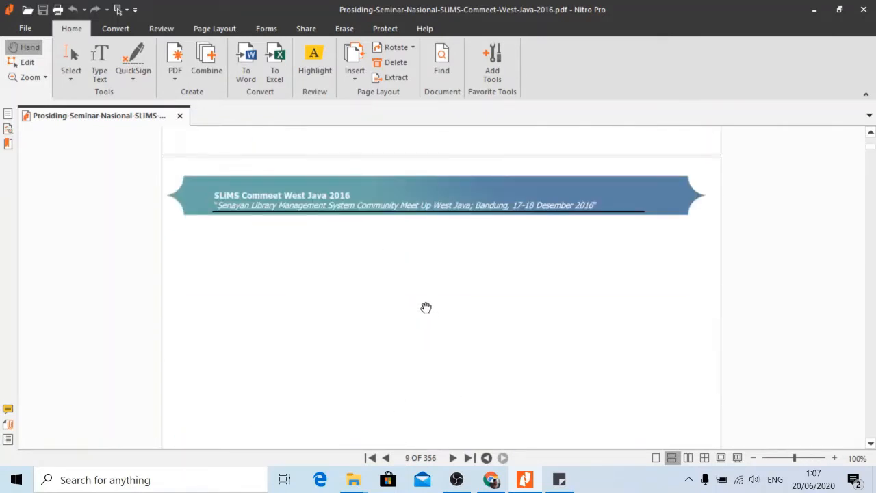
{"action": "scroll", "coordinate": [398, 305], "scroll_direction": "down", "scroll_amount": 3}
{"action": "scroll", "coordinate": [378, 311], "scroll_direction": "up", "scroll_amount": 3}
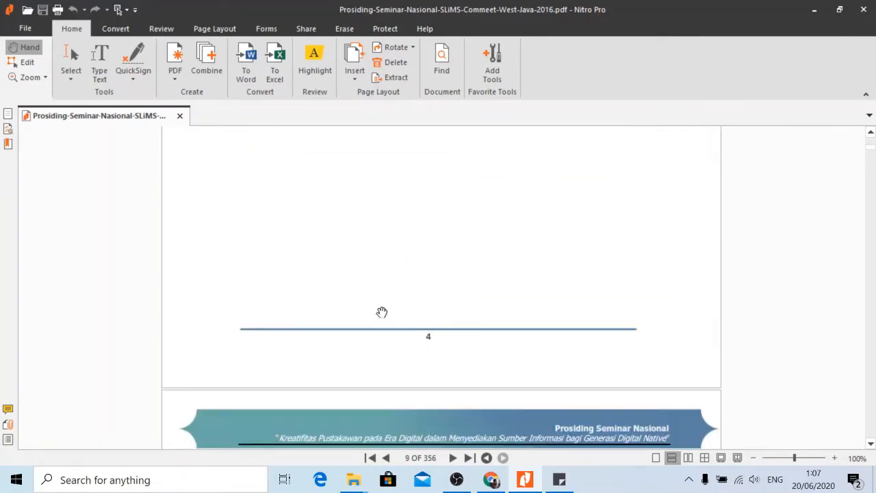
{"action": "scroll", "coordinate": [379, 312], "scroll_direction": "down", "scroll_amount": 3}
{"action": "scroll", "coordinate": [382, 313], "scroll_direction": "up", "scroll_amount": 3}
{"action": "scroll", "coordinate": [384, 310], "scroll_direction": "down", "scroll_amount": 3}
{"action": "scroll", "coordinate": [415, 317], "scroll_direction": "up", "scroll_amount": 4}
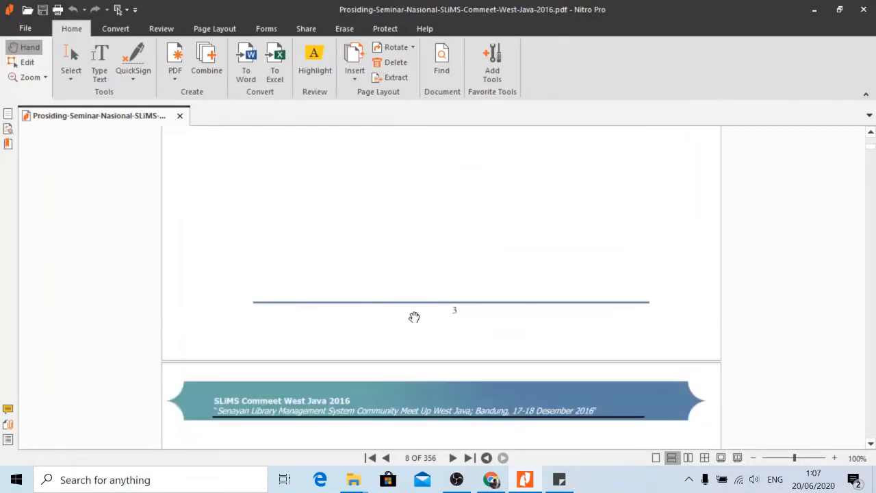
Insert 'hal 1-8' as a new first line in the sticky note, above 'hal 11-21'.
{"action": "left_click", "coordinate": [556, 479]}
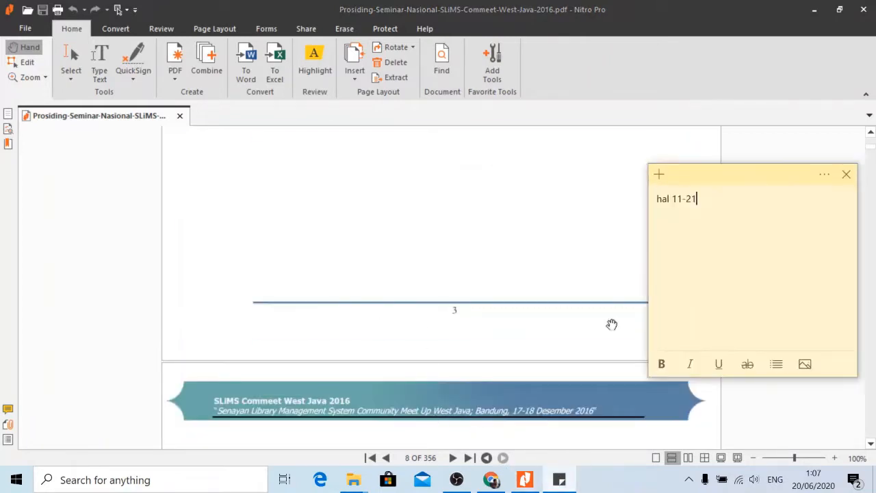
{"action": "key", "text": "Left"}
{"action": "key", "text": "Left"}
{"action": "key", "text": "Left"}
{"action": "key", "text": "Left"}
{"action": "key", "text": "Left"}
{"action": "key", "text": "Left"}
{"action": "key", "text": "Return"}
{"action": "type", "text": "ha"}
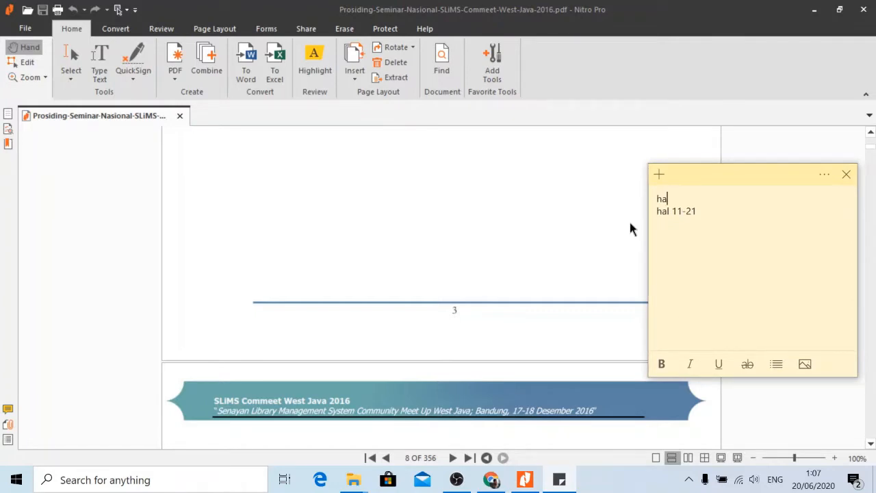
{"action": "type", "text": "l 1-8"}
{"action": "left_click", "coordinate": [513, 207]}
{"action": "scroll", "coordinate": [530, 268], "scroll_direction": "down", "scroll_amount": 5}
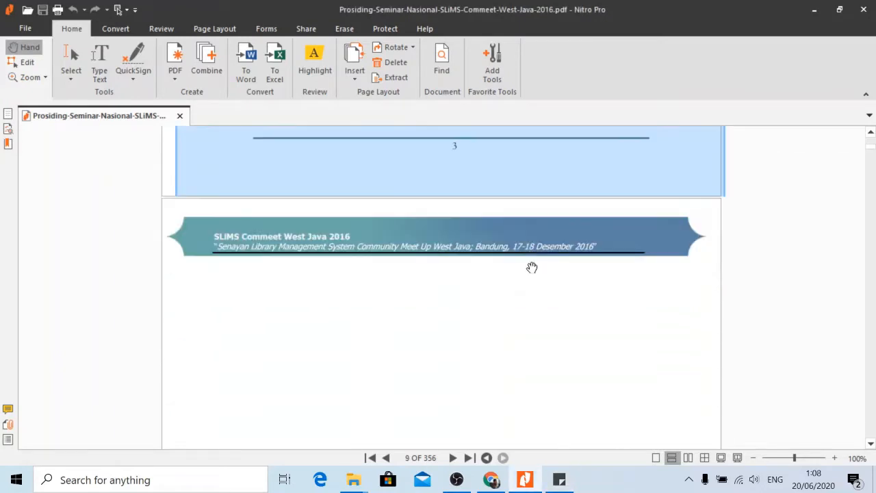
{"action": "scroll", "coordinate": [432, 228], "scroll_direction": "down", "scroll_amount": 3}
{"action": "scroll", "coordinate": [432, 228], "scroll_direction": "up", "scroll_amount": 3}
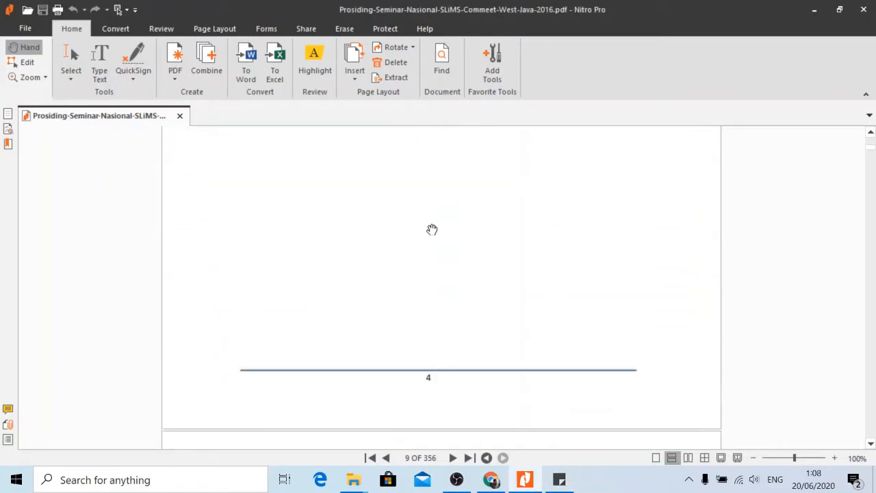
{"action": "scroll", "coordinate": [447, 250], "scroll_direction": "down", "scroll_amount": 5}
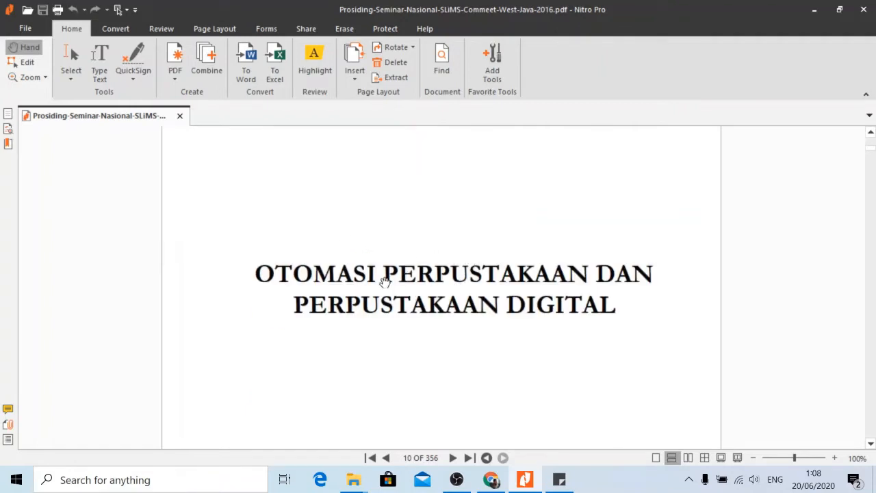
{"action": "scroll", "coordinate": [460, 290], "scroll_direction": "down", "scroll_amount": 2}
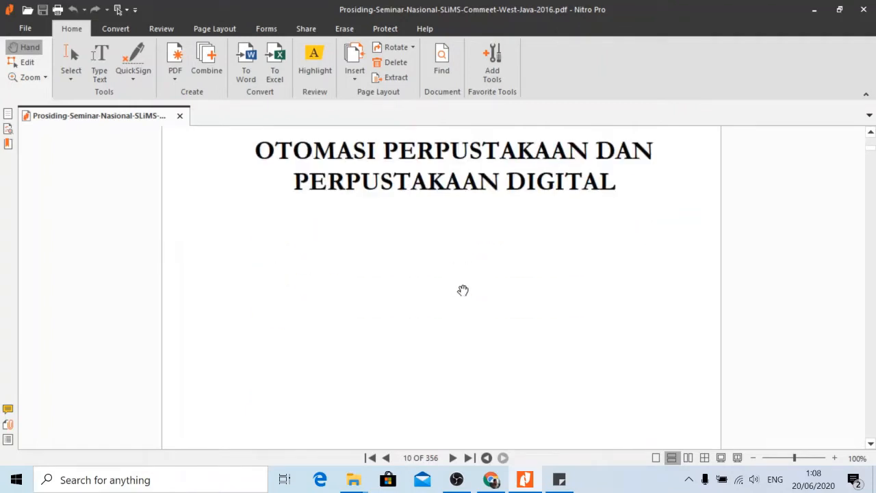
{"action": "scroll", "coordinate": [462, 291], "scroll_direction": "up", "scroll_amount": 2}
{"action": "scroll", "coordinate": [480, 297], "scroll_direction": "down", "scroll_amount": 3}
{"action": "scroll", "coordinate": [460, 293], "scroll_direction": "up", "scroll_amount": 3}
{"action": "scroll", "coordinate": [463, 287], "scroll_direction": "down", "scroll_amount": 3}
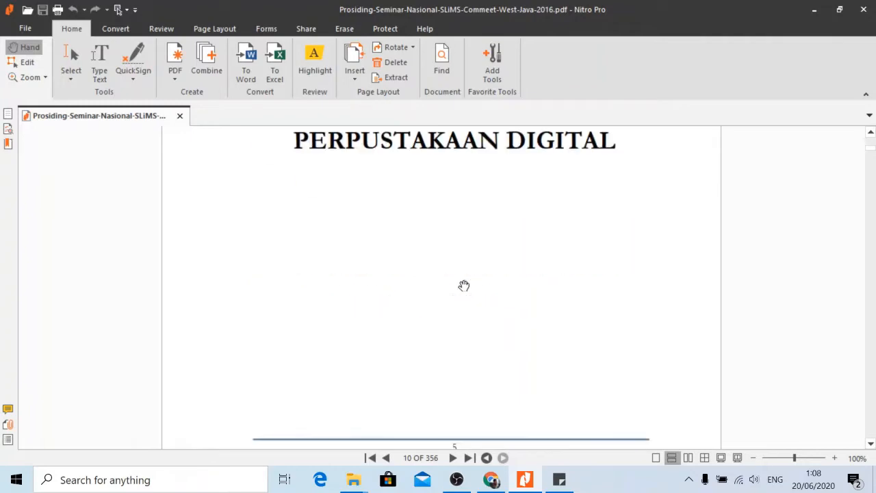
{"action": "scroll", "coordinate": [465, 281], "scroll_direction": "down", "scroll_amount": 5}
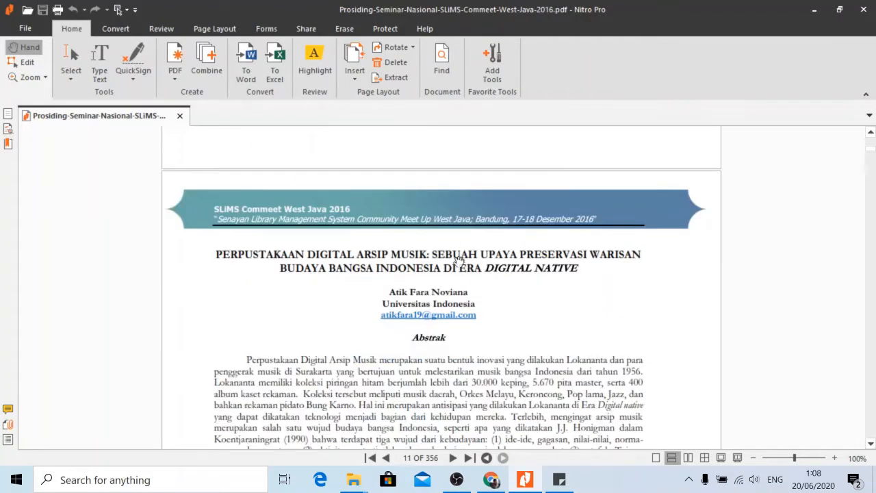
{"action": "scroll", "coordinate": [458, 260], "scroll_direction": "down", "scroll_amount": 2}
{"action": "scroll", "coordinate": [397, 241], "scroll_direction": "up", "scroll_amount": 2}
{"action": "left_click", "coordinate": [559, 479]}
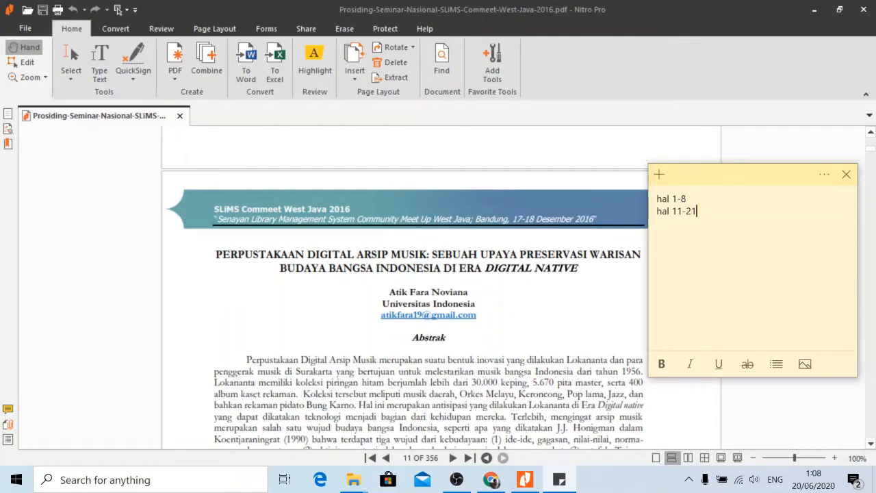
{"action": "left_click", "coordinate": [488, 169]}
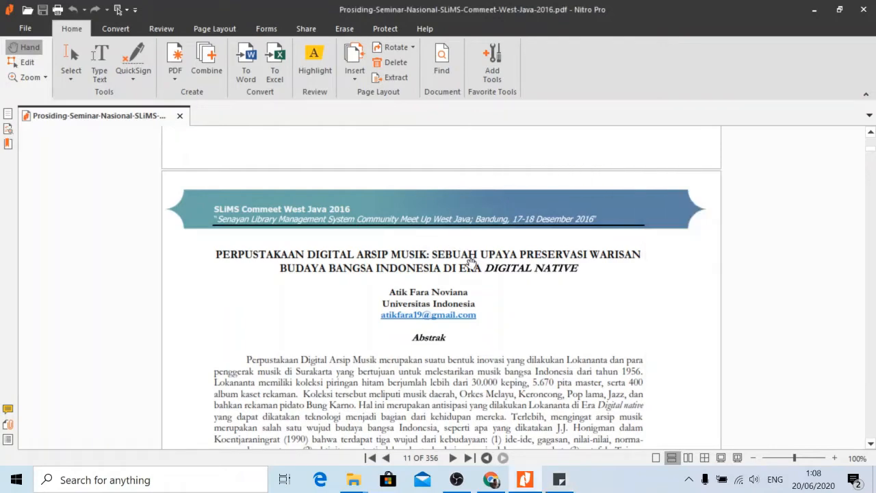
{"action": "scroll", "coordinate": [470, 269], "scroll_direction": "up", "scroll_amount": 3}
{"action": "scroll", "coordinate": [469, 275], "scroll_direction": "up", "scroll_amount": 20}
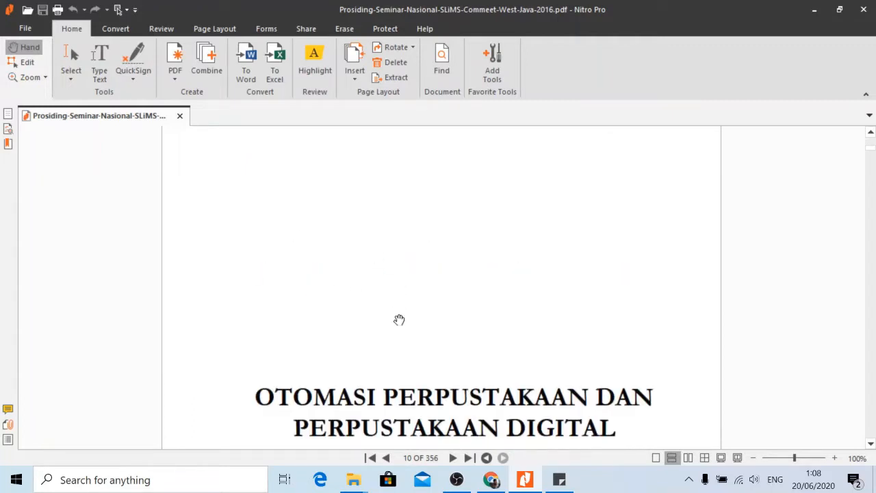
{"action": "scroll", "coordinate": [251, 262], "scroll_direction": "up", "scroll_amount": 10}
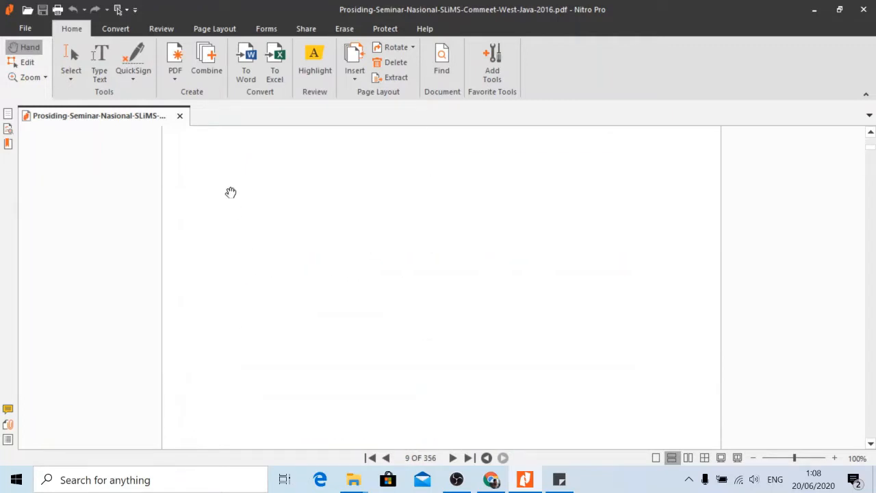
{"action": "scroll", "coordinate": [226, 151], "scroll_direction": "up", "scroll_amount": 3}
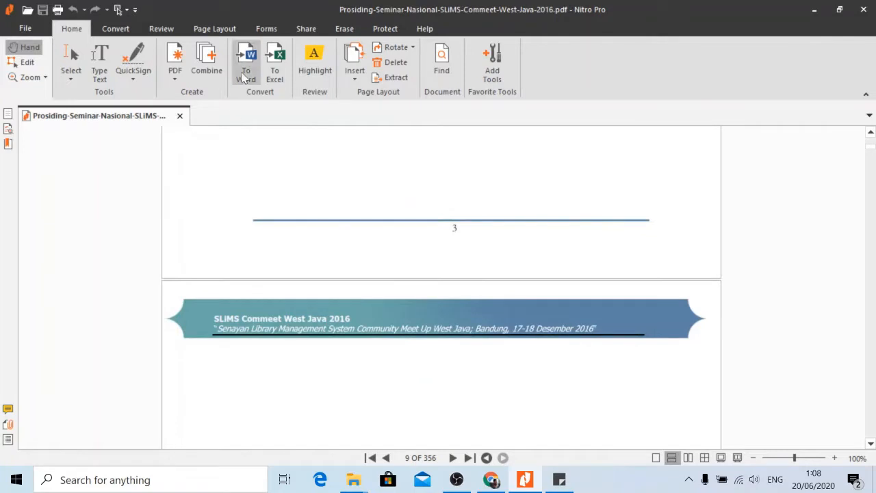
In Split Pages, replace the page range with '1-8,11-21;', checked against the note, keeping Documents as output.
{"action": "left_click", "coordinate": [217, 30]}
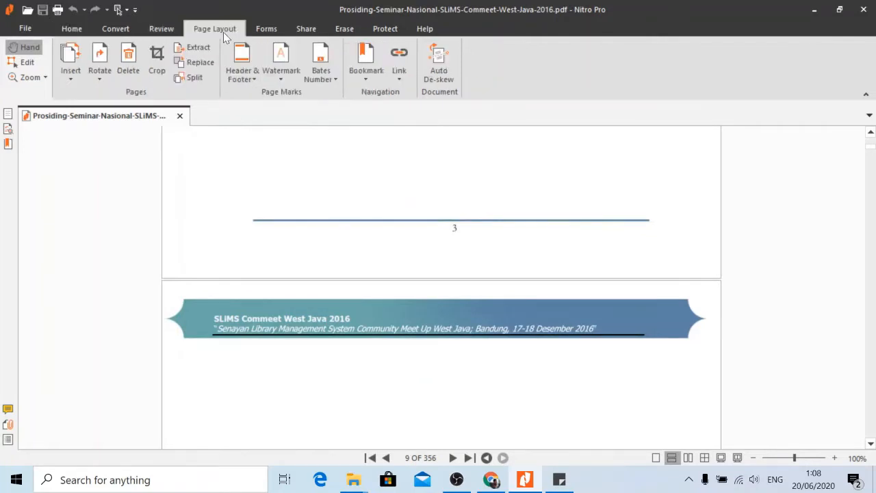
{"action": "left_click", "coordinate": [194, 78]}
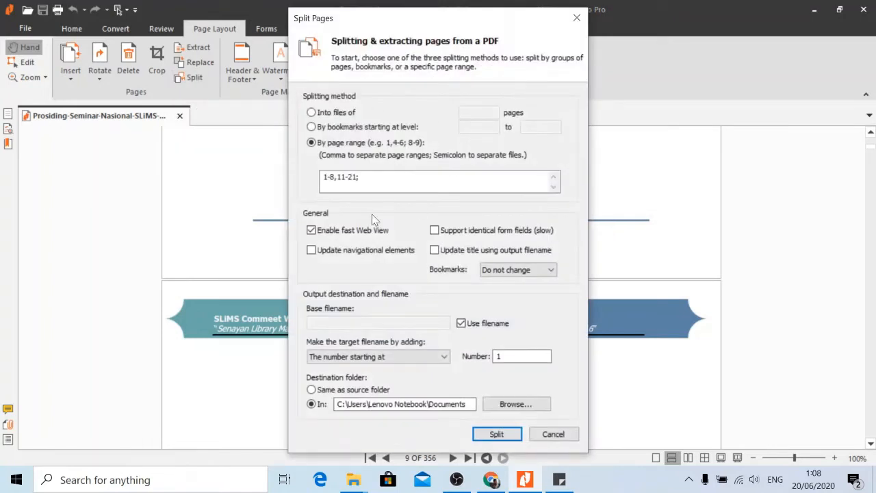
{"action": "left_click", "coordinate": [373, 181]}
{"action": "key", "text": "ctrl+a"}
{"action": "key", "text": "BackSpace"}
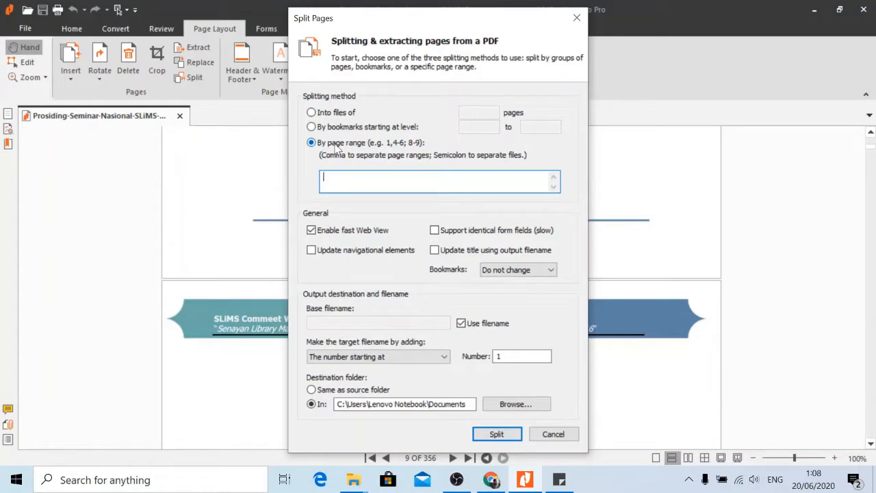
{"action": "left_click_drag", "start_coordinate": [394, 33], "coordinate": [471, 28]}
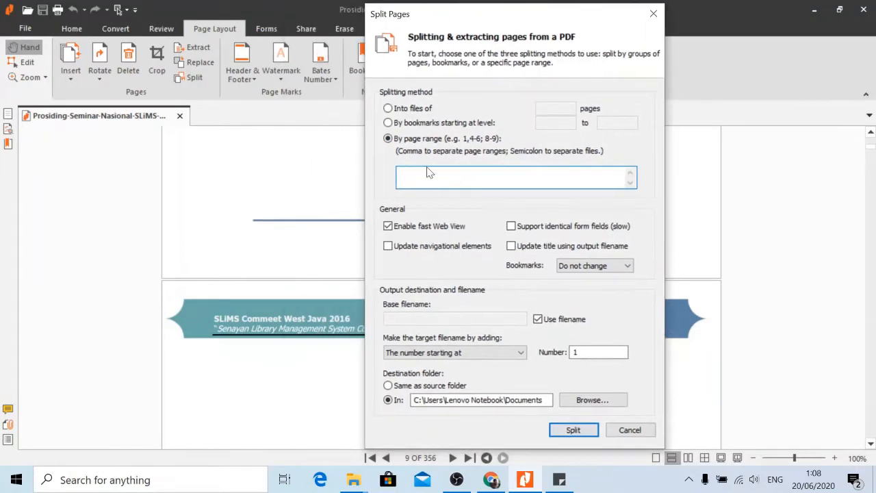
{"action": "left_click", "coordinate": [559, 480]}
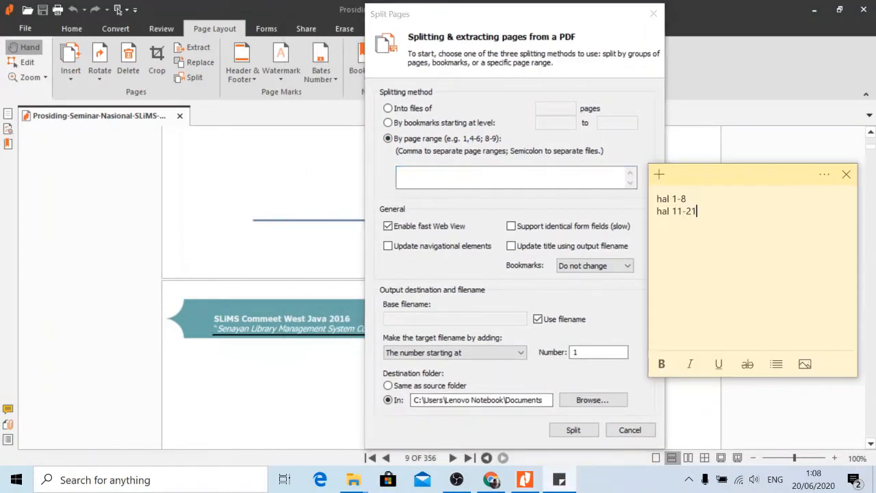
{"action": "left_click", "coordinate": [522, 203]}
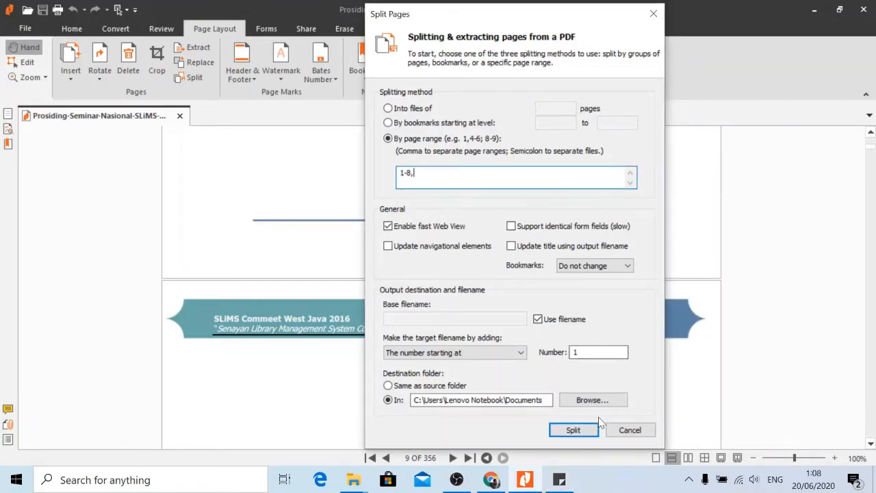
{"action": "left_click", "coordinate": [559, 480]}
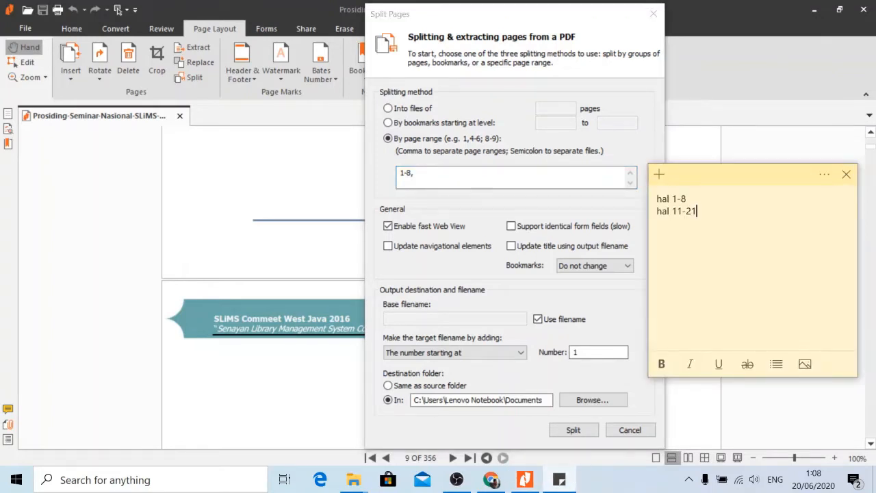
{"action": "left_click", "coordinate": [455, 179]}
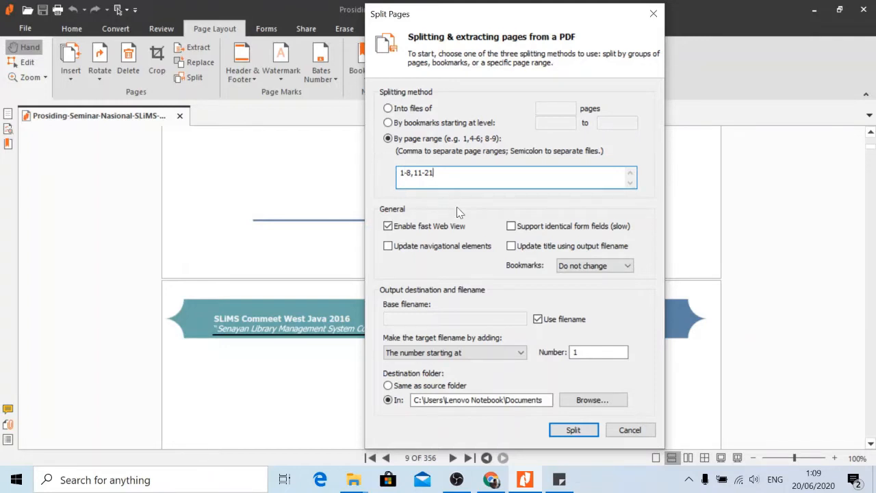
{"action": "type", "text": ";"}
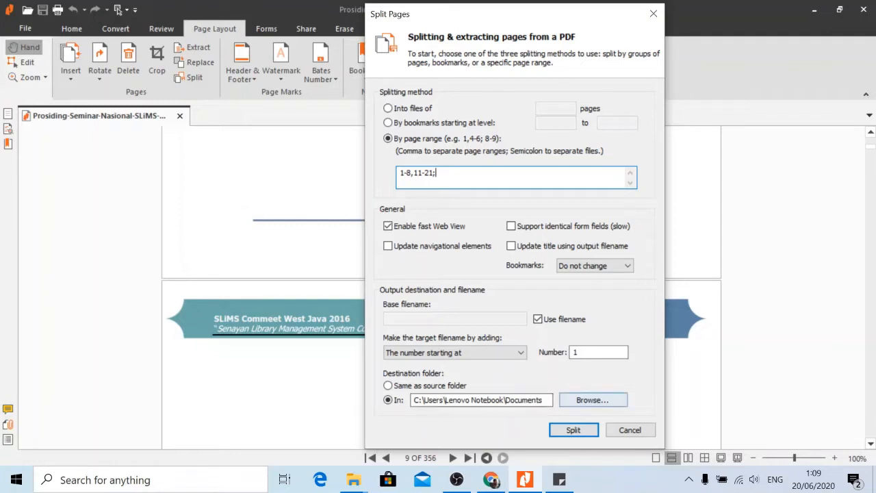
Run the split and locate the new Prosiding-Seminar-Nasional-SLiMS-Commeet-West-Java-2016_1 PDF in Documents.
{"action": "left_click", "coordinate": [573, 430]}
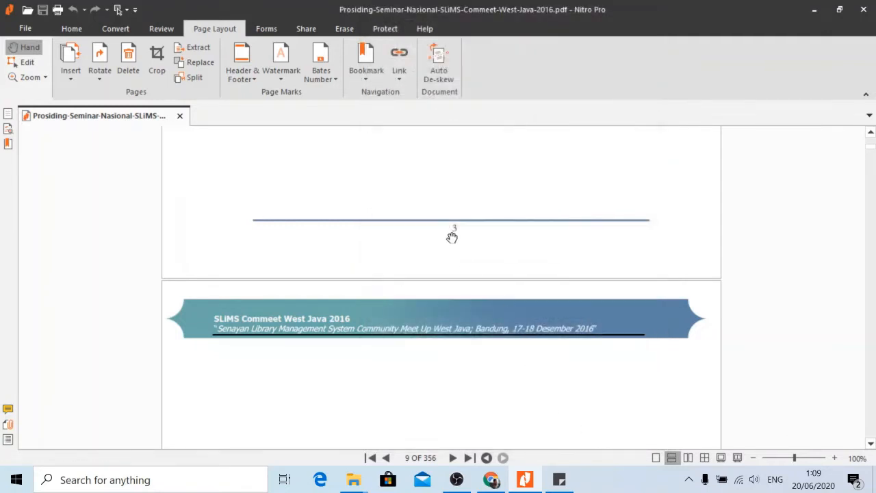
{"action": "mouse_move", "coordinate": [353, 479]}
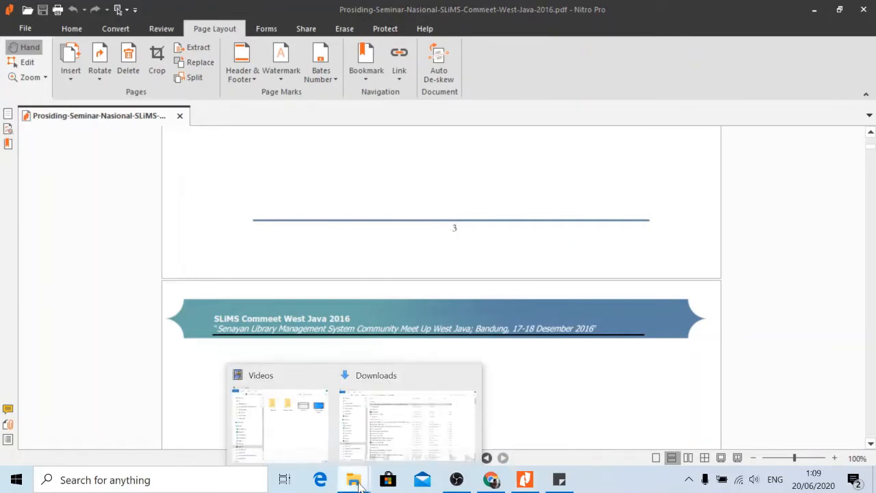
{"action": "left_click", "coordinate": [384, 415]}
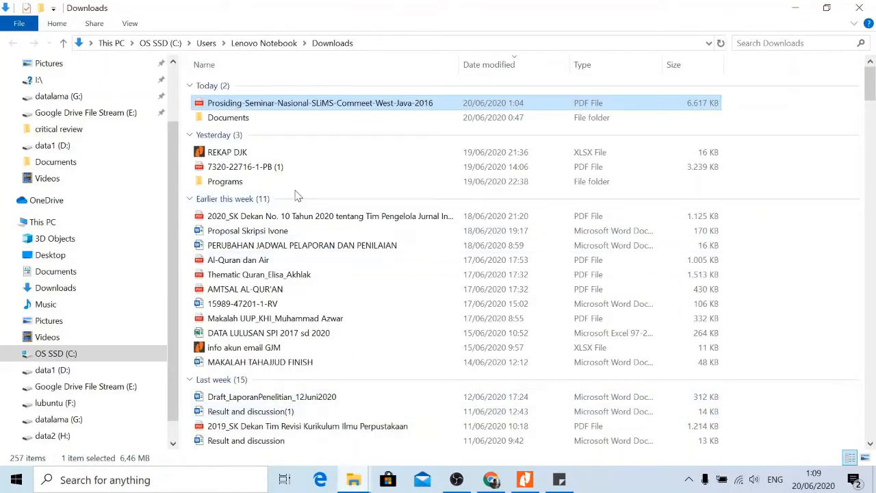
{"action": "left_click", "coordinate": [61, 164]}
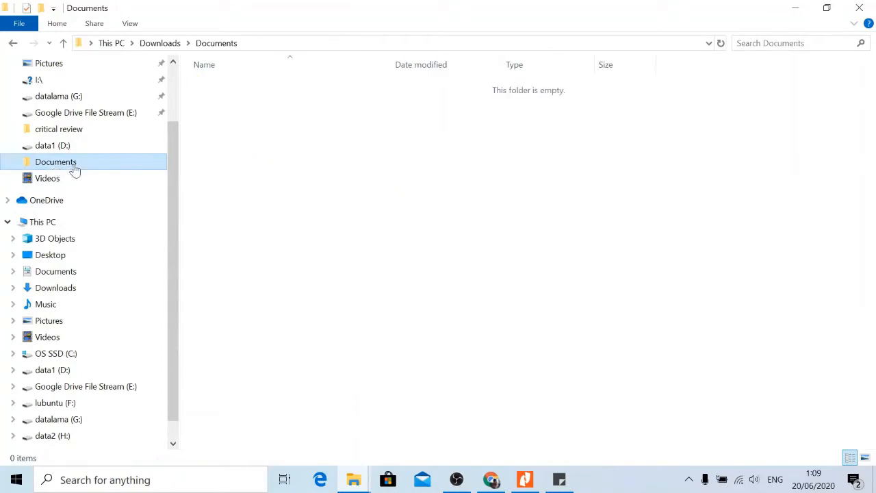
{"action": "scroll", "coordinate": [87, 140], "scroll_direction": "up", "scroll_amount": 2}
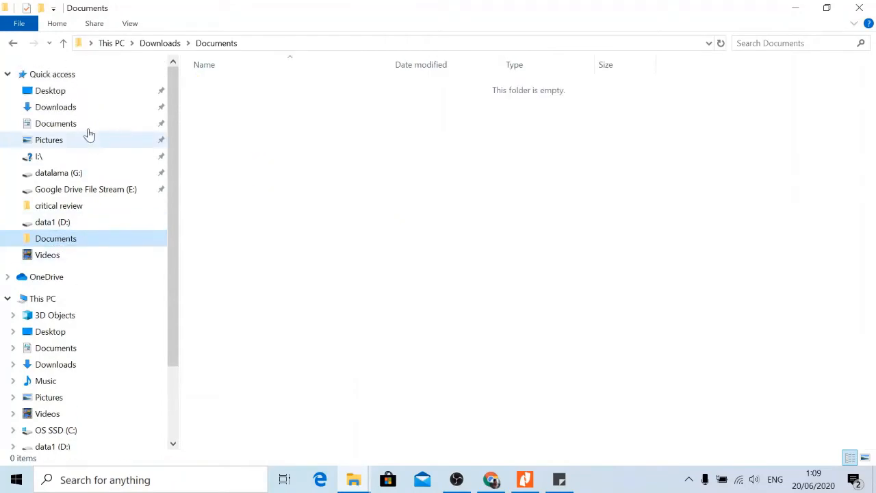
{"action": "left_click", "coordinate": [65, 108]}
{"action": "left_click", "coordinate": [57, 125]}
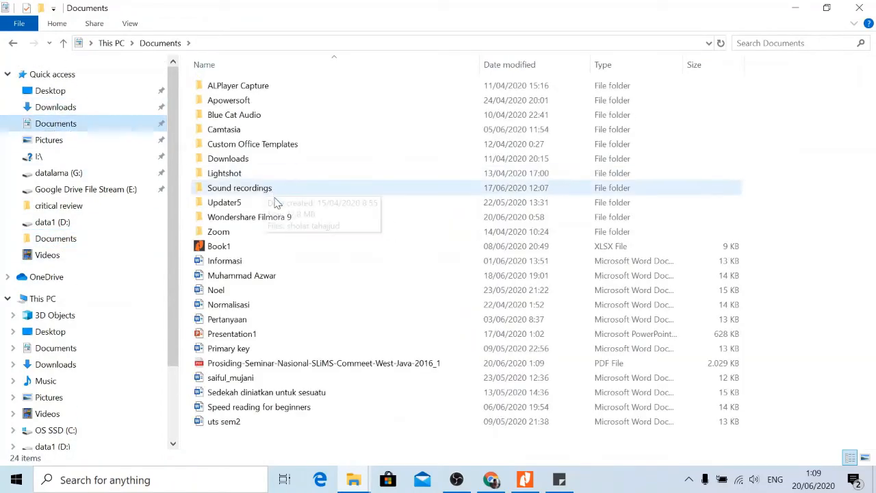
{"action": "left_click", "coordinate": [291, 364]}
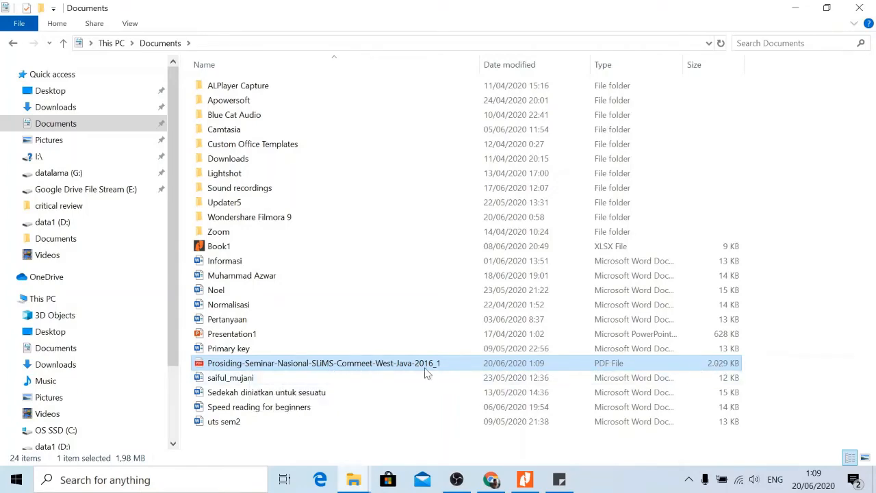
{"action": "right_click", "coordinate": [384, 369]}
Open the split PDF with Nitro Pro and scroll through its first pages.
{"action": "mouse_move", "coordinate": [448, 238]}
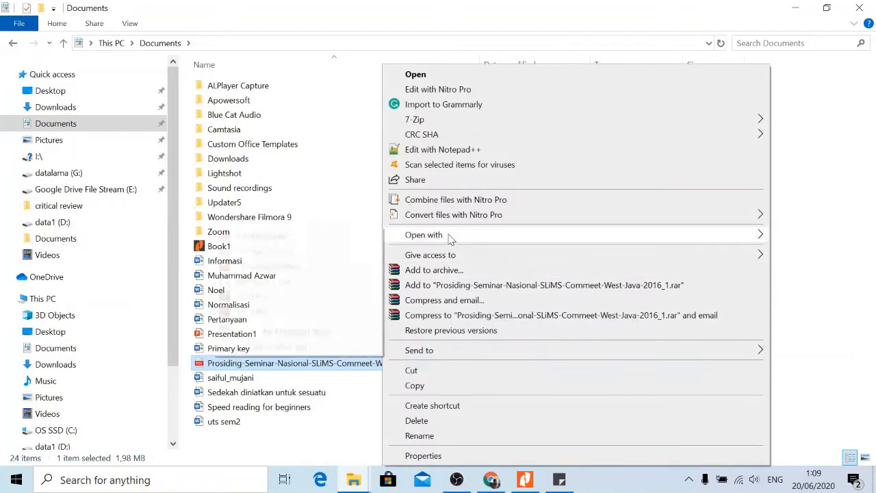
{"action": "left_click", "coordinate": [286, 297]}
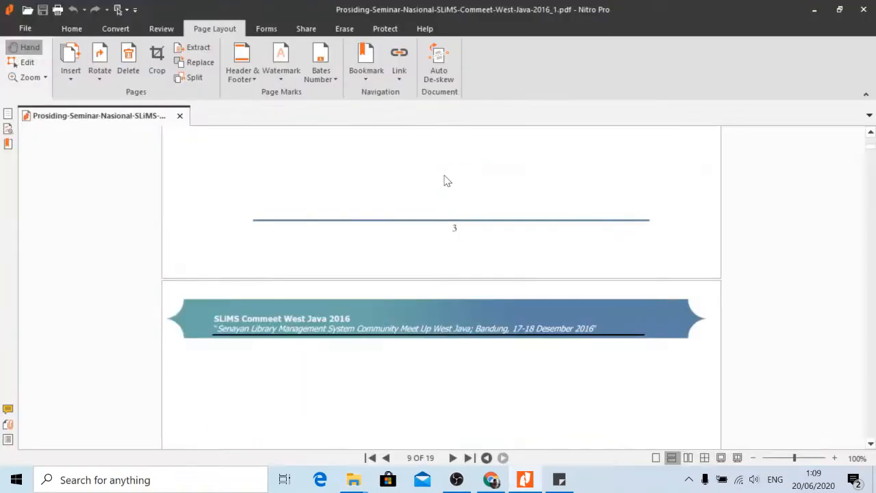
{"action": "scroll", "coordinate": [438, 210], "scroll_direction": "up", "scroll_amount": 10}
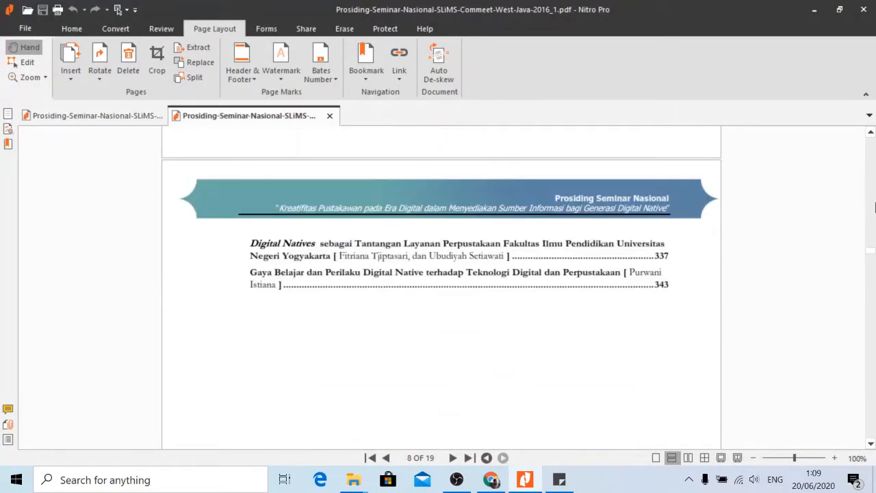
{"action": "scroll", "coordinate": [637, 290], "scroll_direction": "up", "scroll_amount": 7}
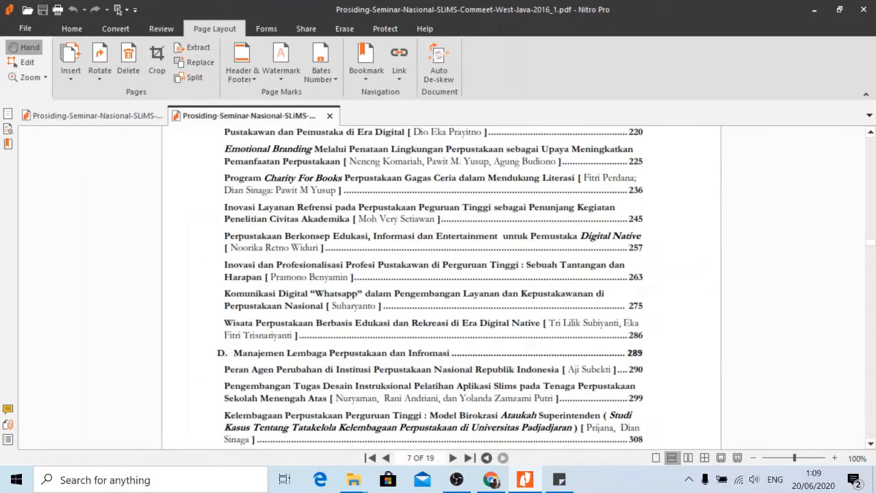
{"action": "left_click_drag", "start_coordinate": [871, 246], "coordinate": [871, 132]}
{"action": "scroll", "coordinate": [548, 267], "scroll_direction": "down", "scroll_amount": 3}
{"action": "scroll", "coordinate": [557, 269], "scroll_direction": "down", "scroll_amount": 10}
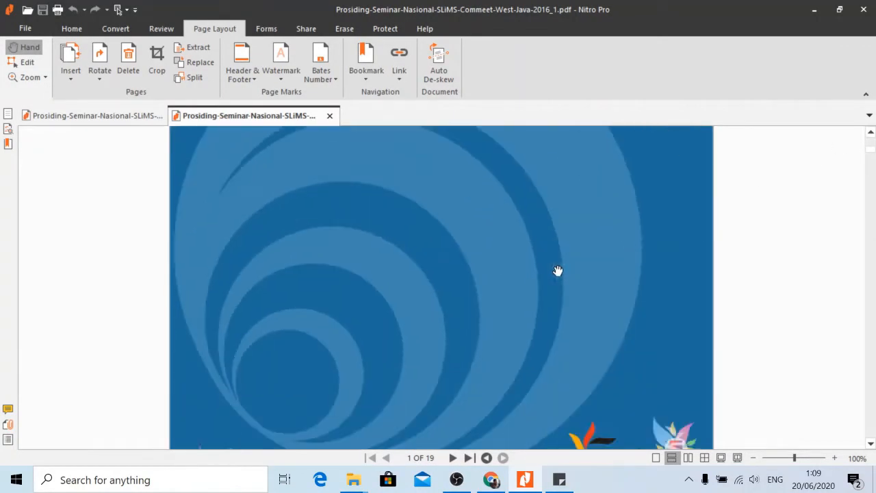
{"action": "scroll", "coordinate": [439, 305], "scroll_direction": "down", "scroll_amount": 10}
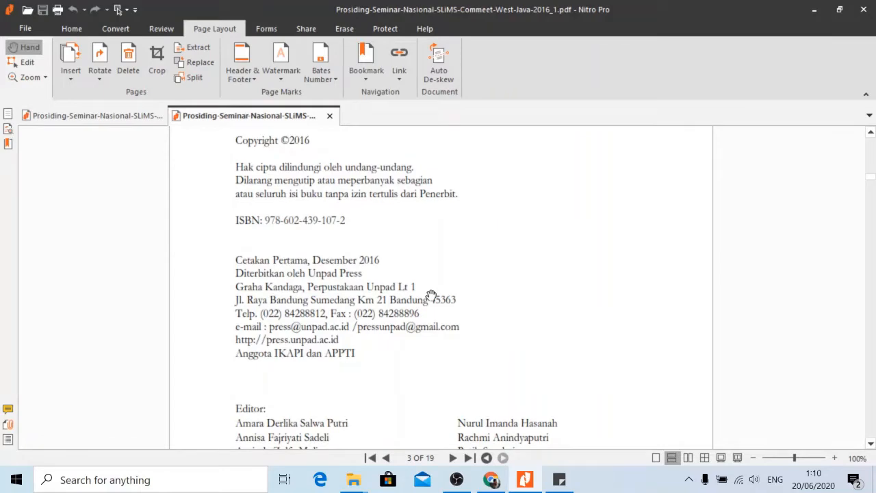
{"action": "scroll", "coordinate": [431, 295], "scroll_direction": "down", "scroll_amount": 10}
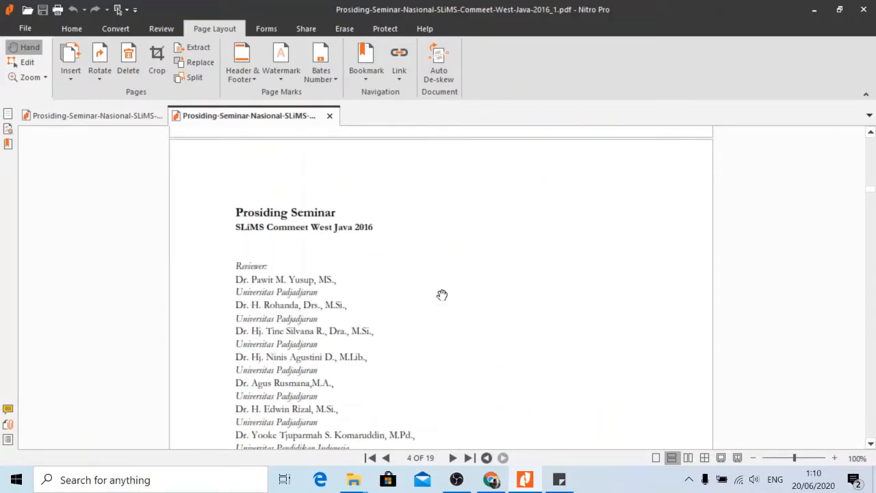
{"action": "scroll", "coordinate": [438, 283], "scroll_direction": "down", "scroll_amount": 15}
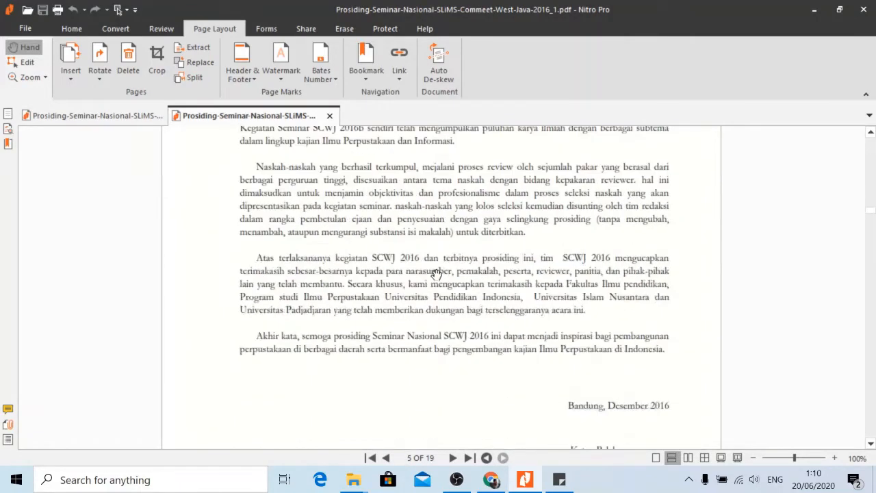
{"action": "scroll", "coordinate": [436, 274], "scroll_direction": "down", "scroll_amount": 12}
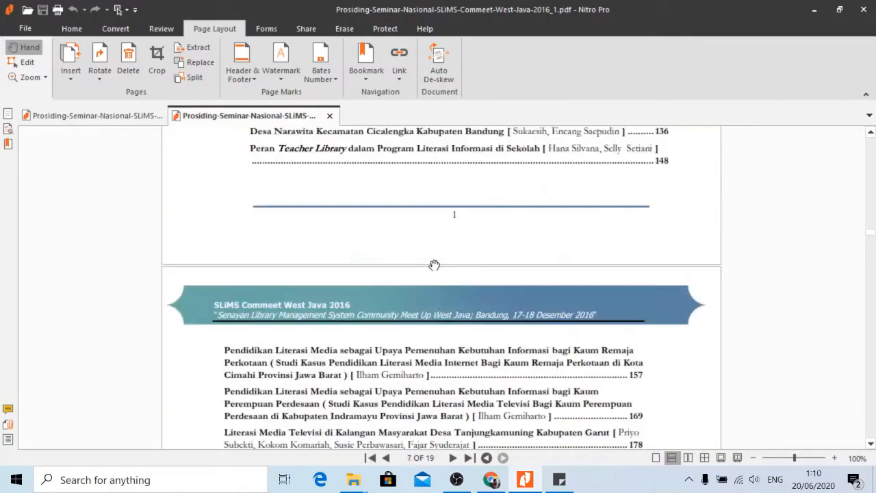
{"action": "scroll", "coordinate": [434, 265], "scroll_direction": "down", "scroll_amount": 10}
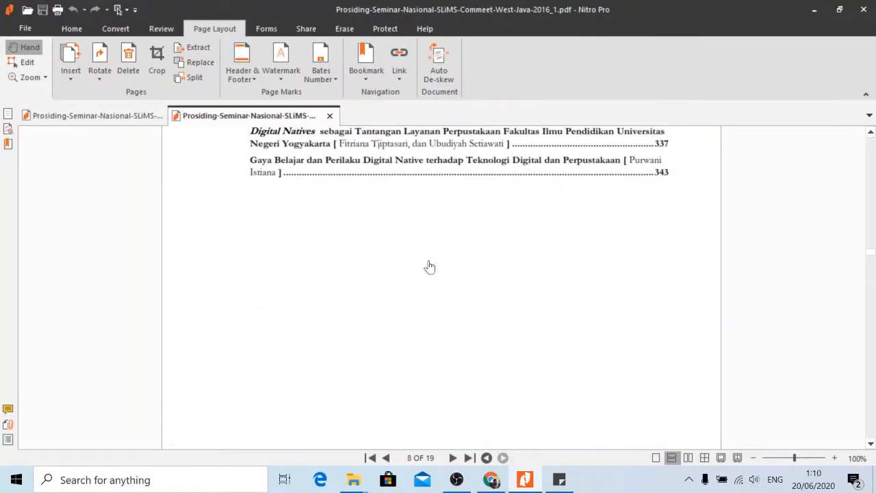
Review the remaining pages of the 19-page PDF, then close all Nitro Pro tabs.
{"action": "scroll", "coordinate": [431, 265], "scroll_direction": "up", "scroll_amount": 3}
{"action": "scroll", "coordinate": [429, 252], "scroll_direction": "down", "scroll_amount": 15}
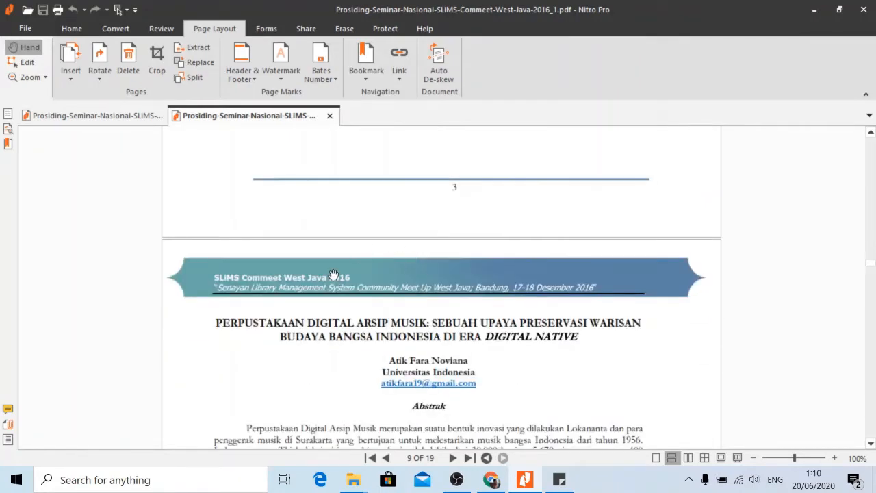
{"action": "scroll", "coordinate": [350, 328], "scroll_direction": "down", "scroll_amount": 1}
{"action": "scroll", "coordinate": [350, 328], "scroll_direction": "down", "scroll_amount": 10}
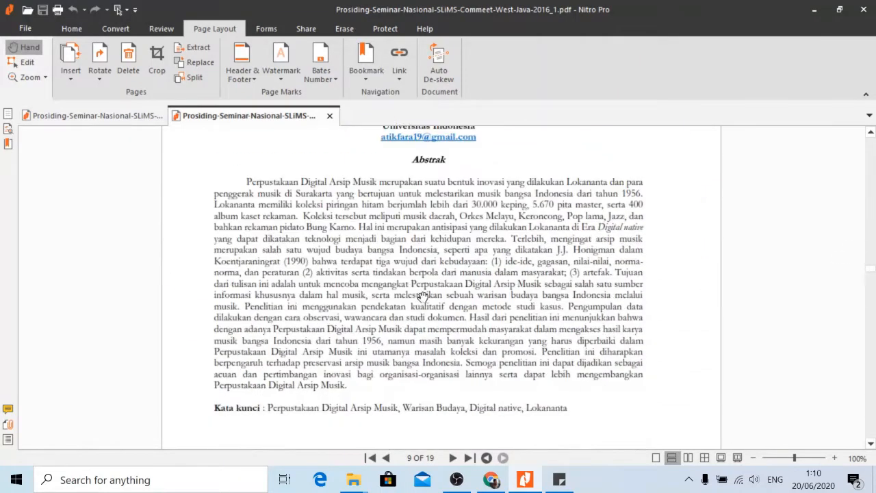
{"action": "scroll", "coordinate": [418, 303], "scroll_direction": "down", "scroll_amount": 10}
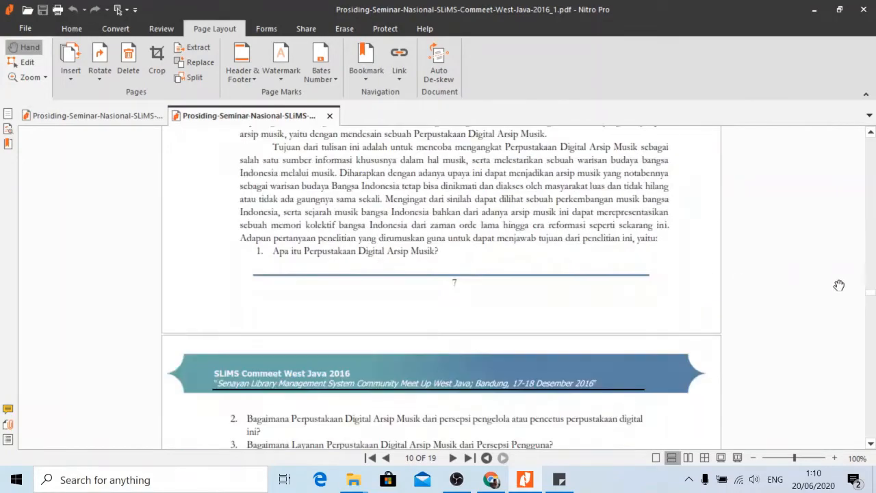
{"action": "left_click_drag", "start_coordinate": [871, 295], "coordinate": [874, 438]}
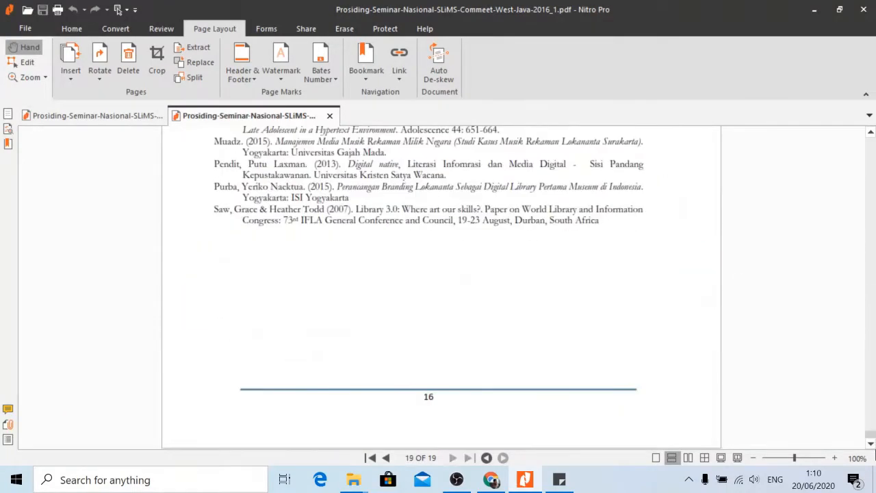
{"action": "scroll", "coordinate": [404, 366], "scroll_direction": "up", "scroll_amount": 3}
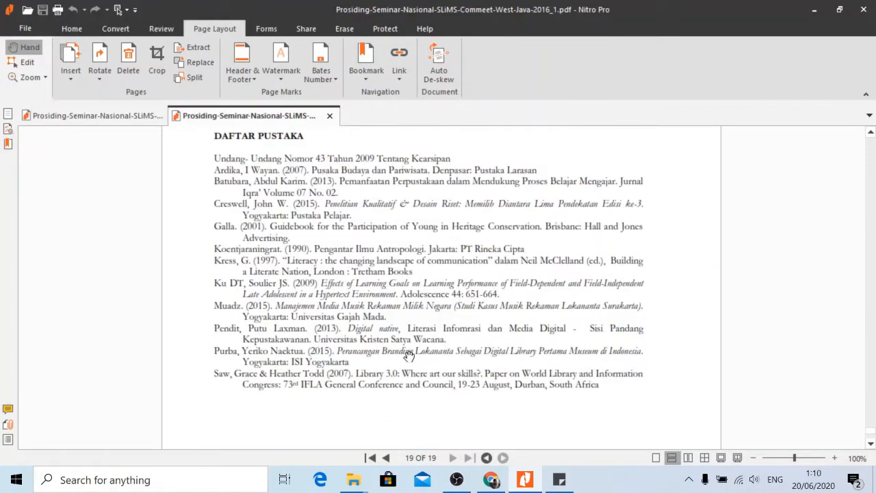
{"action": "scroll", "coordinate": [411, 390], "scroll_direction": "down", "scroll_amount": 3}
{"action": "scroll", "coordinate": [430, 368], "scroll_direction": "up", "scroll_amount": 5}
{"action": "scroll", "coordinate": [430, 368], "scroll_direction": "up", "scroll_amount": 10}
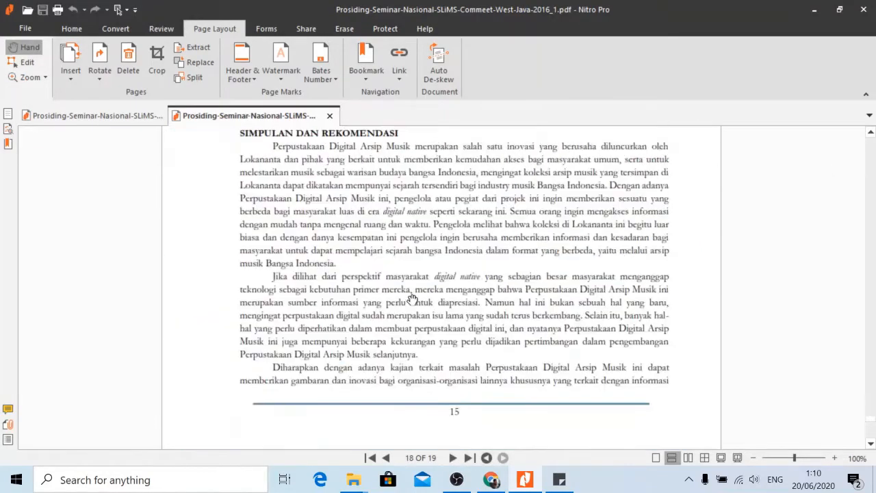
{"action": "left_click", "coordinate": [863, 11]}
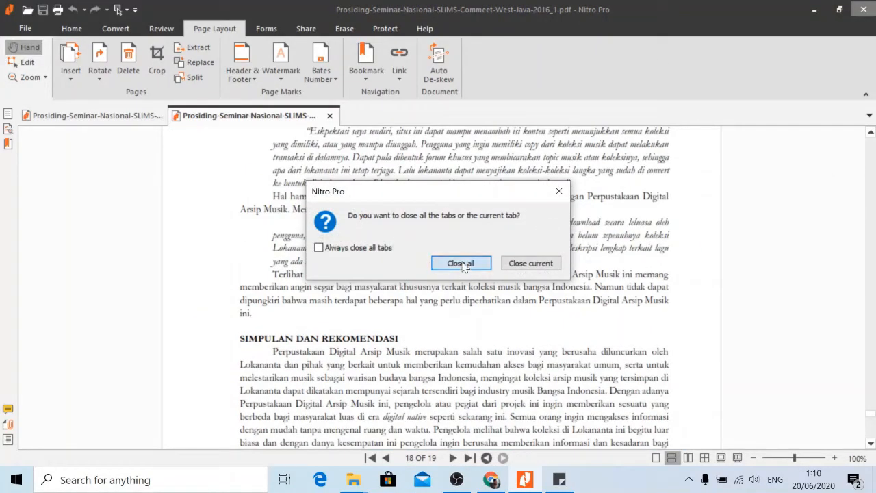
{"action": "left_click", "coordinate": [462, 264]}
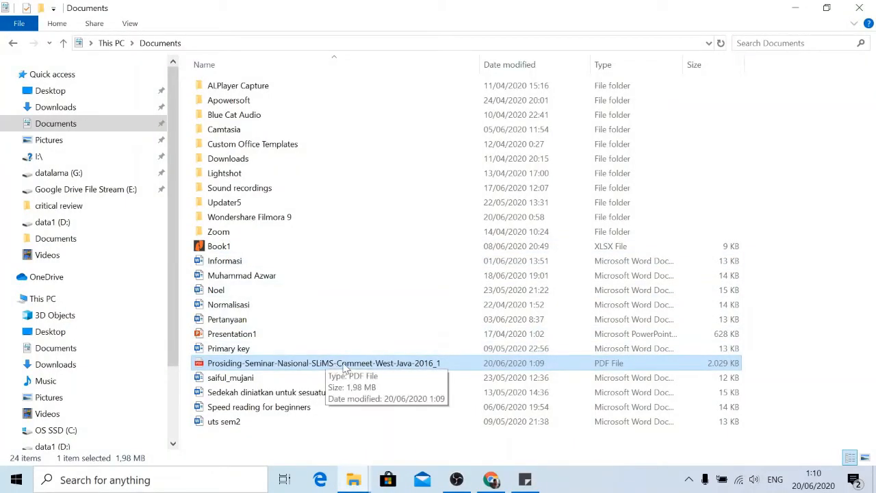
Upload Prosiding-Seminar-Nasional-SLiMS-Commeet-West-Java-2016_1.pdf from Documents to EPrints item #12.
{"action": "double_click", "coordinate": [348, 370]}
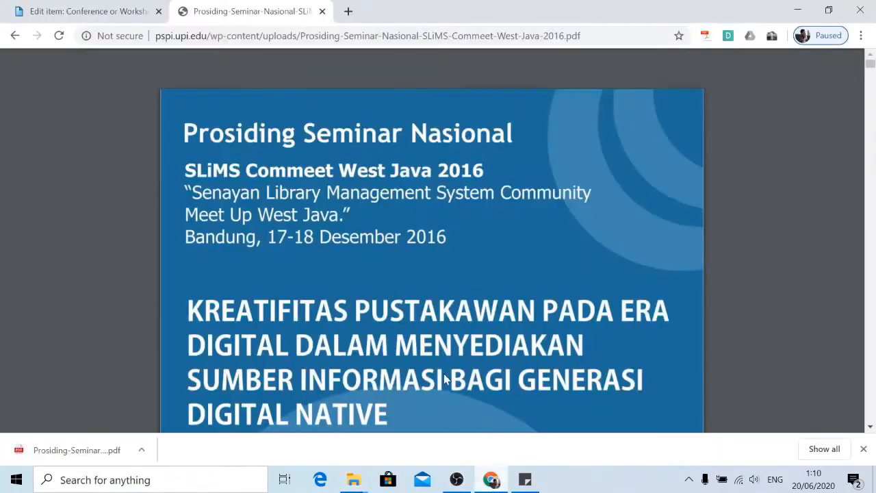
{"action": "left_click", "coordinate": [92, 12]}
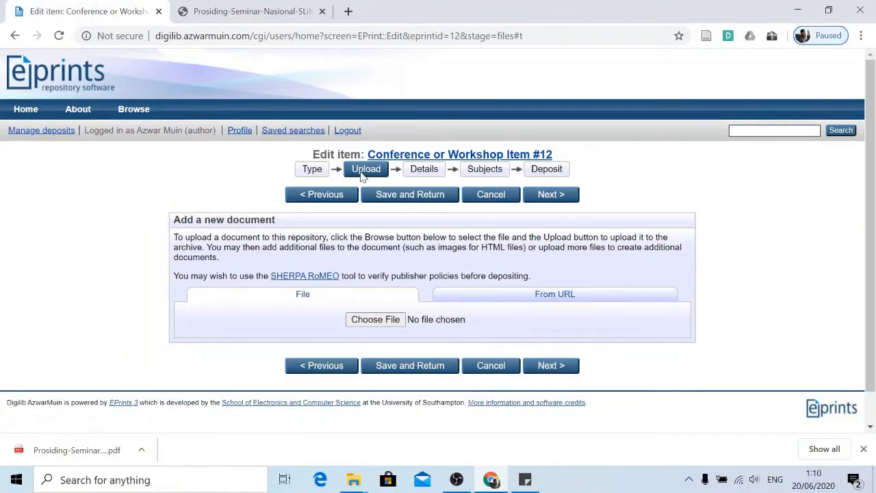
{"action": "left_click", "coordinate": [377, 319]}
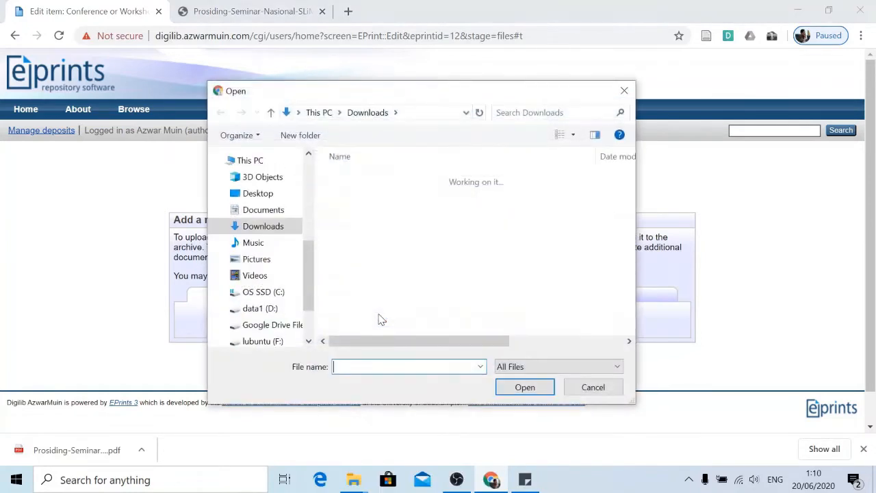
{"action": "left_click", "coordinate": [263, 214]}
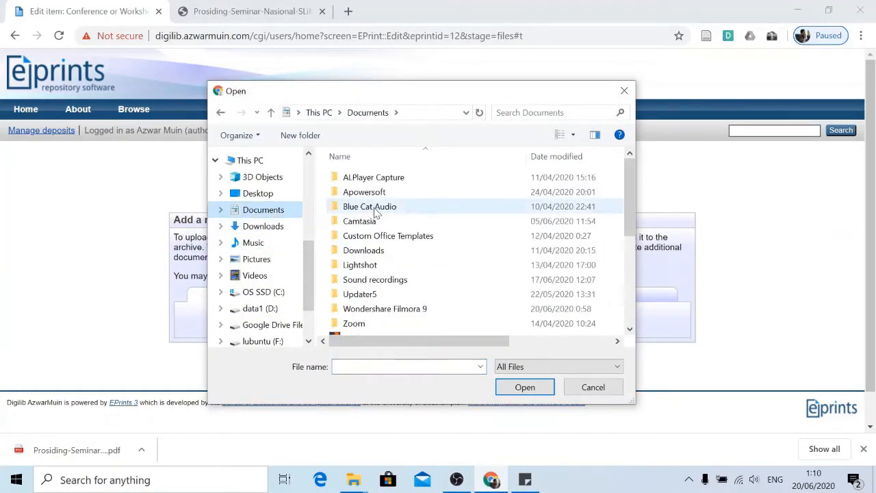
{"action": "scroll", "coordinate": [383, 226], "scroll_direction": "down", "scroll_amount": 5}
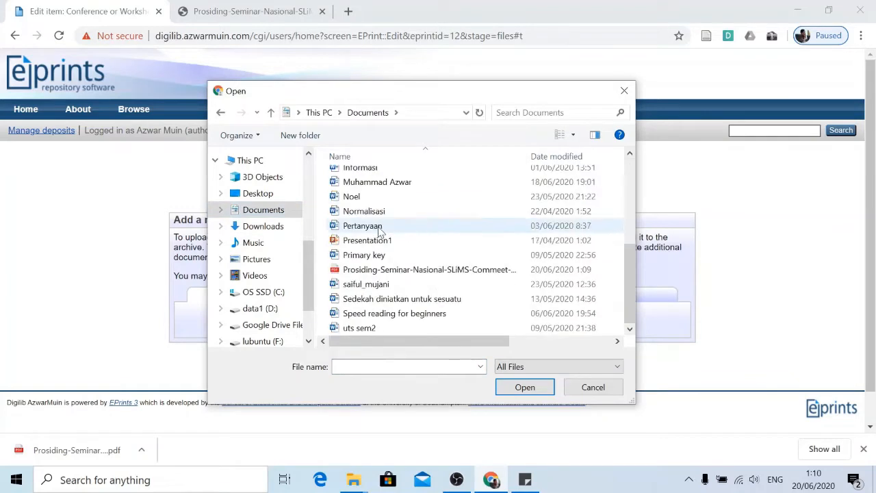
{"action": "left_click", "coordinate": [407, 270]}
{"action": "left_click_drag", "start_coordinate": [421, 346], "coordinate": [377, 333]}
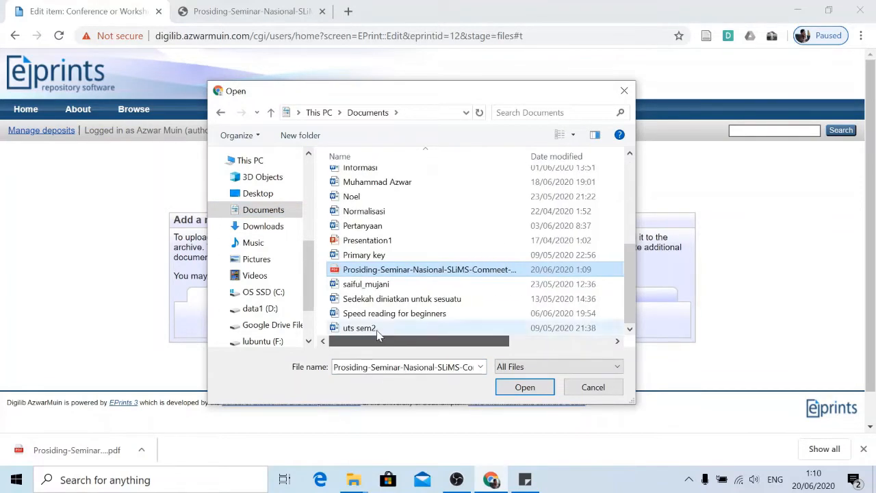
{"action": "left_click", "coordinate": [502, 388]}
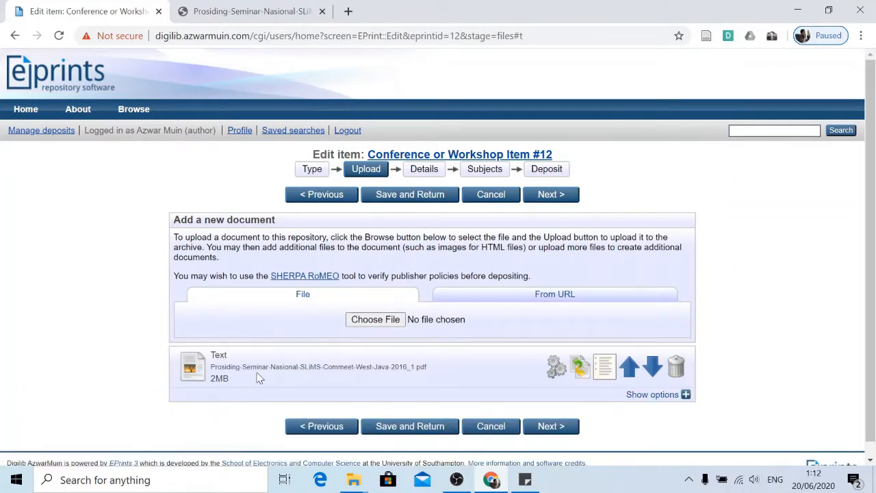
{"action": "scroll", "coordinate": [294, 363], "scroll_direction": "down", "scroll_amount": 1}
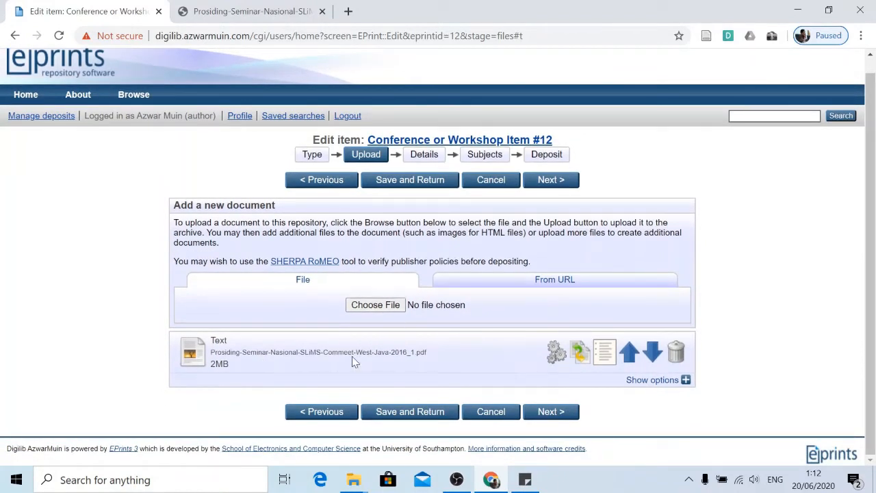
Advance item #12 to the Details stage and put the cursor in the empty Title field.
{"action": "left_click", "coordinate": [545, 414]}
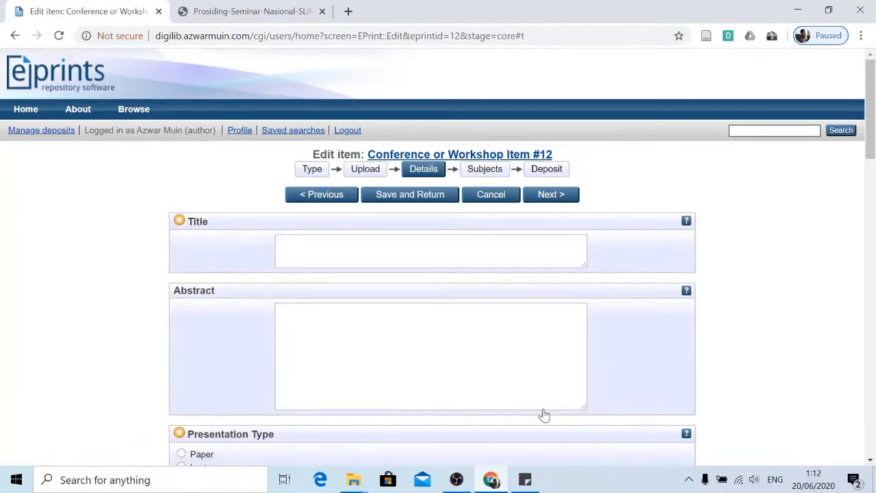
{"action": "left_click", "coordinate": [483, 238]}
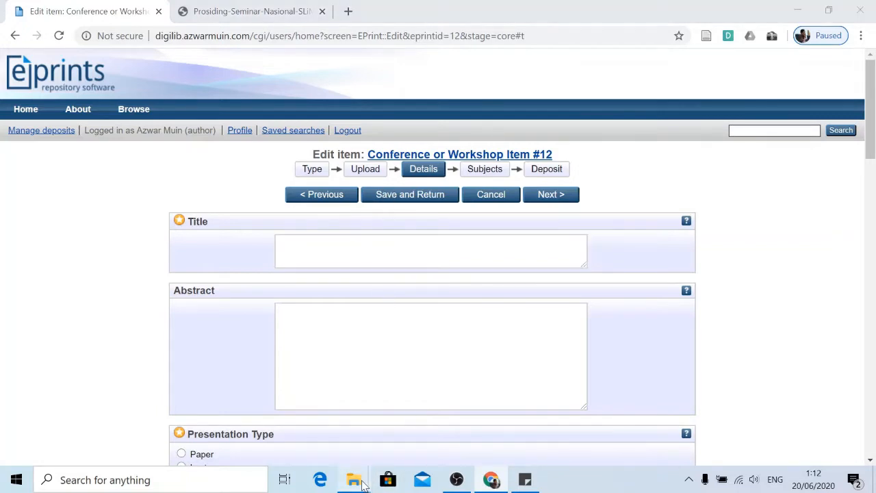
Open the split proceedings PDF in Nitro Pro and go to page 9.
{"action": "mouse_move", "coordinate": [353, 479]}
{"action": "left_click", "coordinate": [383, 408]}
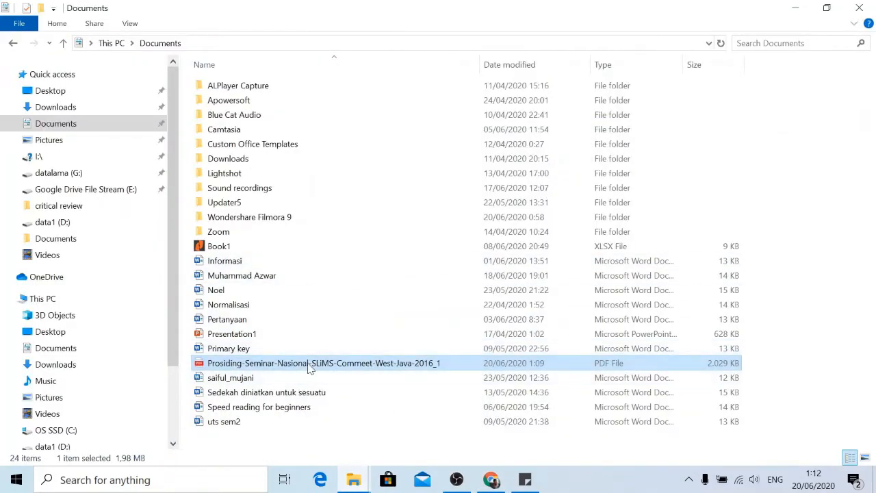
{"action": "right_click", "coordinate": [309, 363]}
{"action": "mouse_move", "coordinate": [419, 234]}
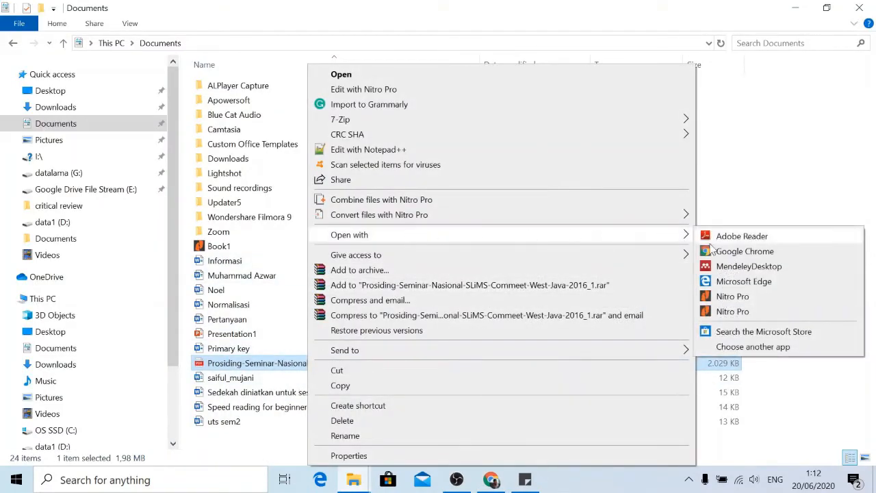
{"action": "left_click", "coordinate": [723, 296]}
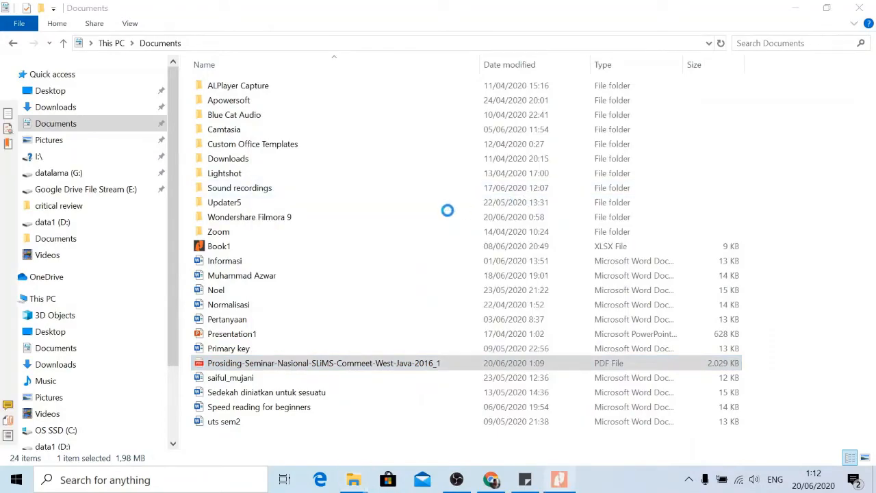
{"action": "left_click", "coordinate": [565, 185]}
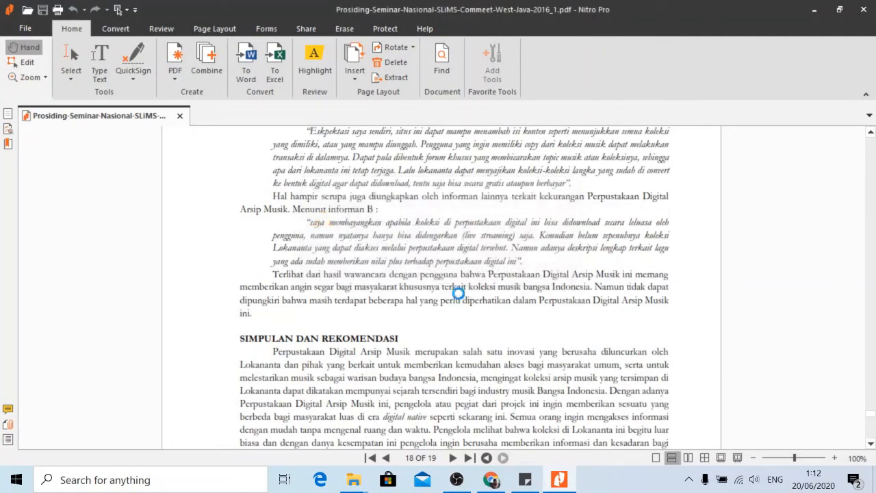
{"action": "scroll", "coordinate": [463, 292], "scroll_direction": "up", "scroll_amount": 10}
{"action": "scroll", "coordinate": [469, 294], "scroll_direction": "up", "scroll_amount": 20}
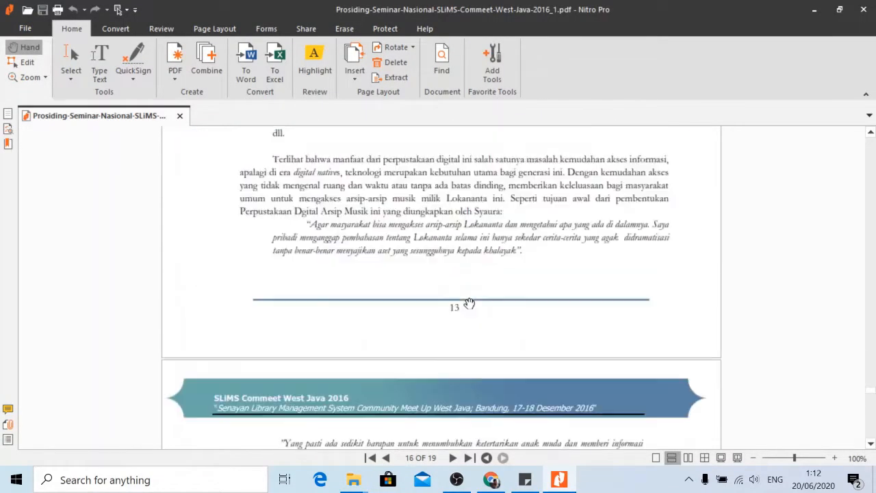
{"action": "scroll", "coordinate": [469, 302], "scroll_direction": "up", "scroll_amount": 20}
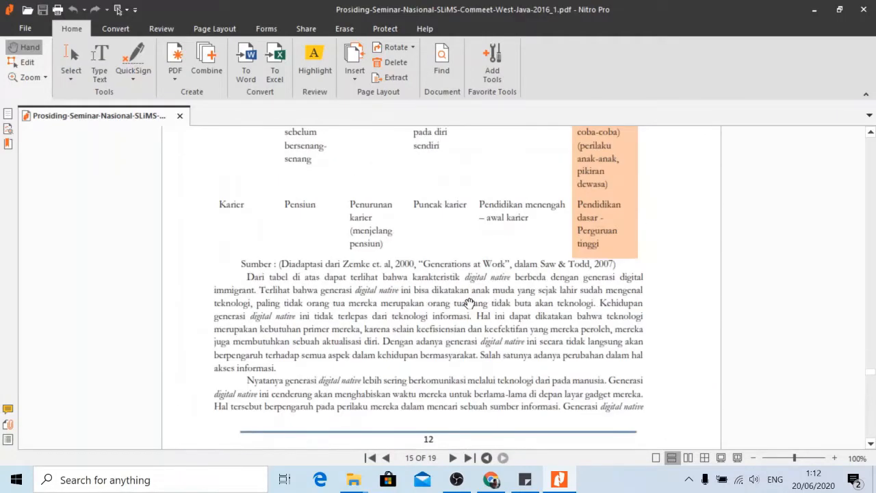
{"action": "scroll", "coordinate": [471, 302], "scroll_direction": "up", "scroll_amount": 10}
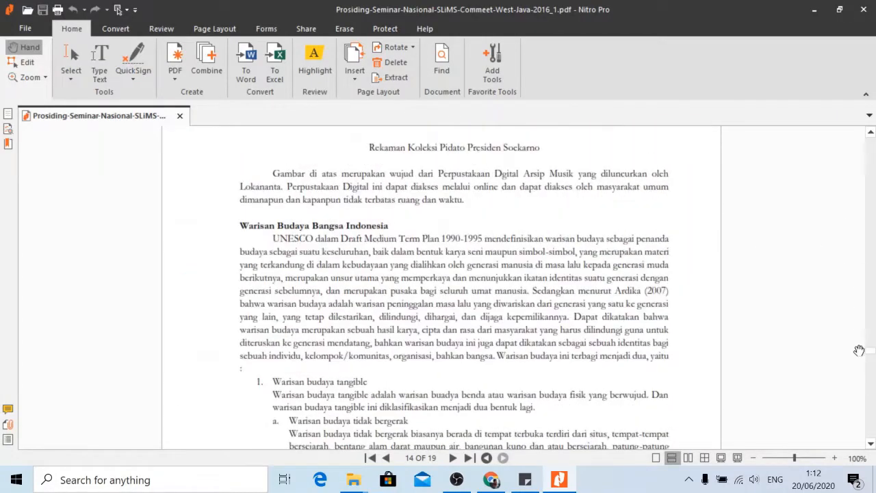
{"action": "left_click_drag", "start_coordinate": [871, 355], "coordinate": [863, 130]}
{"action": "scroll", "coordinate": [487, 292], "scroll_direction": "down", "scroll_amount": 12}
{"action": "scroll", "coordinate": [486, 292], "scroll_direction": "down", "scroll_amount": 20}
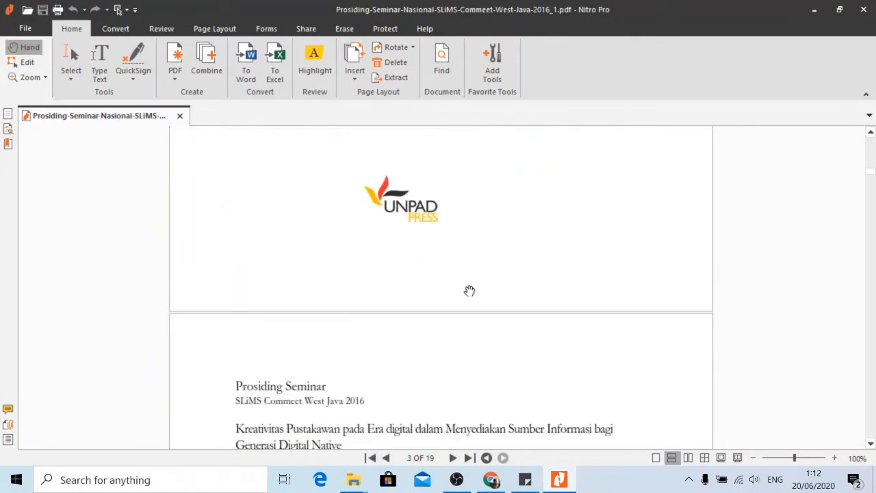
{"action": "scroll", "coordinate": [435, 309], "scroll_direction": "down", "scroll_amount": 20}
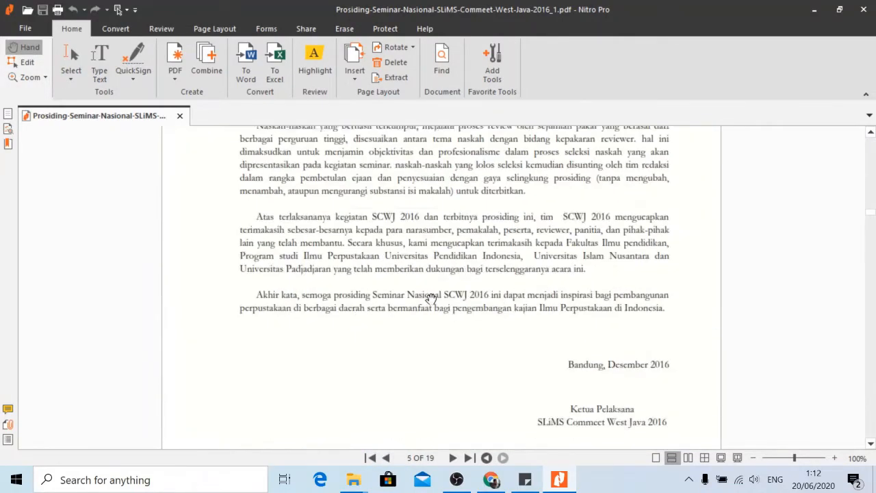
{"action": "scroll", "coordinate": [426, 293], "scroll_direction": "down", "scroll_amount": 20}
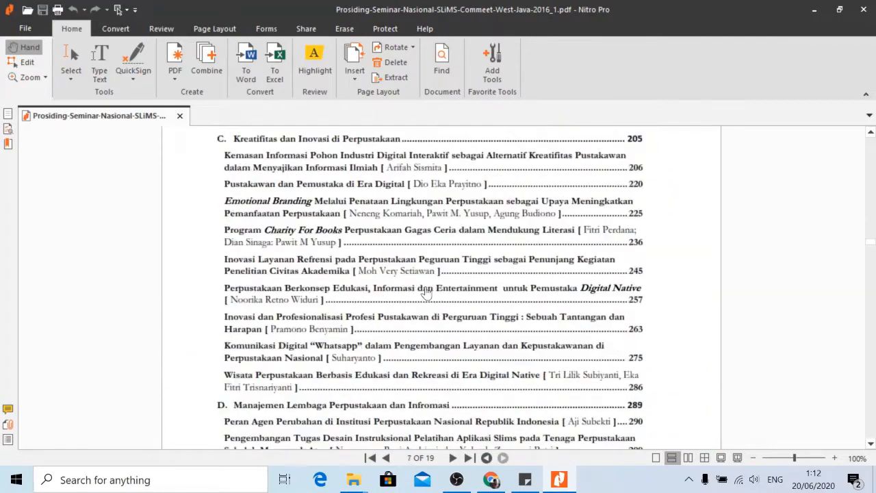
{"action": "scroll", "coordinate": [428, 293], "scroll_direction": "down", "scroll_amount": 3}
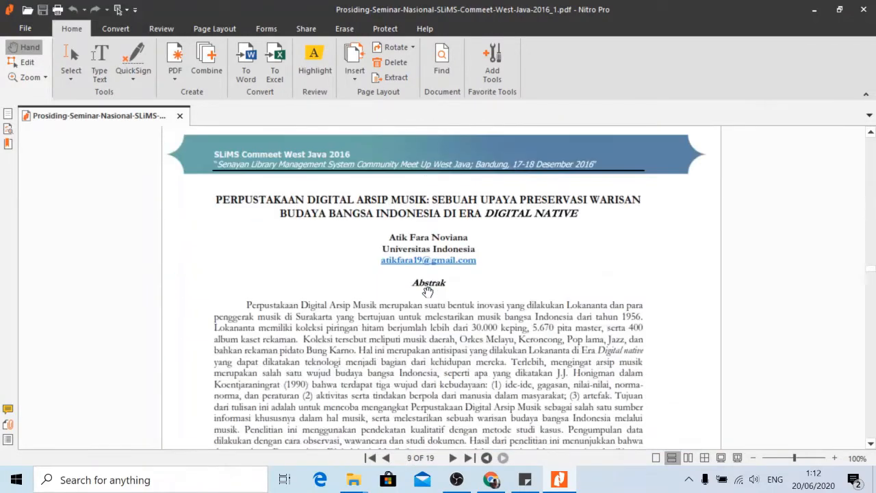
{"action": "scroll", "coordinate": [415, 275], "scroll_direction": "up", "scroll_amount": 2}
Copy the 'Perpustakaan Digital Arsip Musik' paper's two-line title and return to the browser.
{"action": "left_click", "coordinate": [77, 58]}
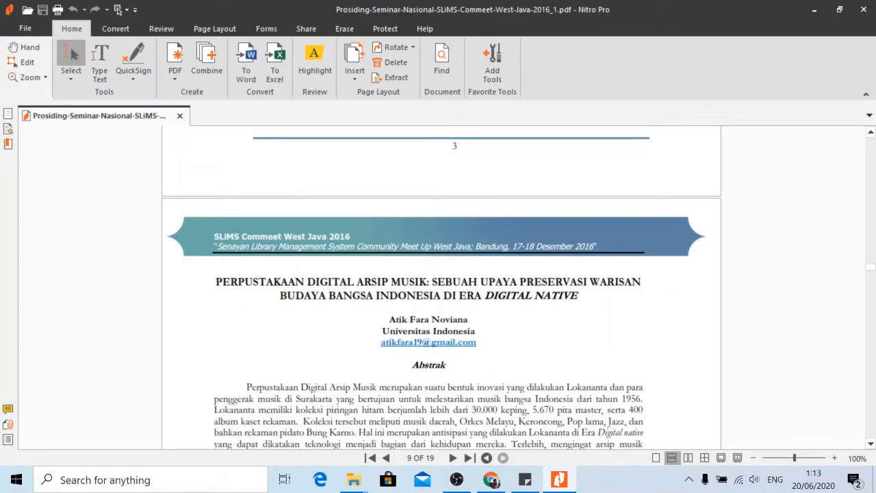
{"action": "left_click_drag", "start_coordinate": [215, 282], "coordinate": [579, 295]}
{"action": "key", "text": "ctrl+c"}
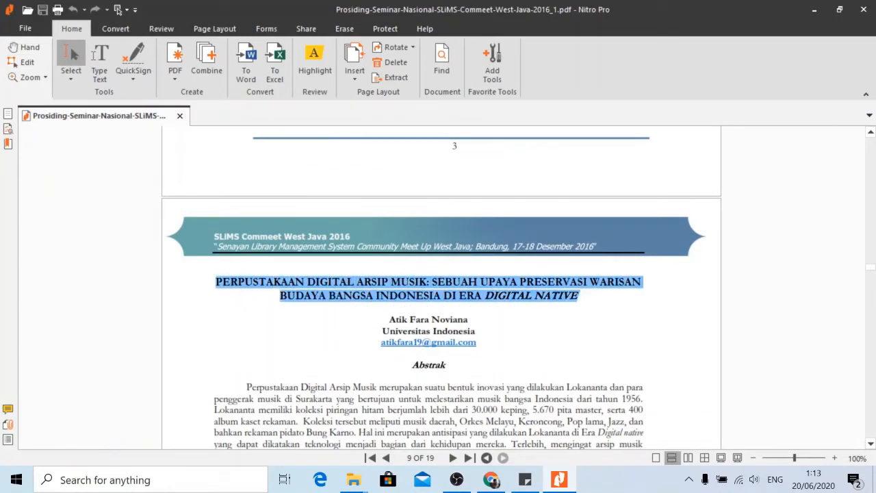
{"action": "right_click", "coordinate": [549, 282]}
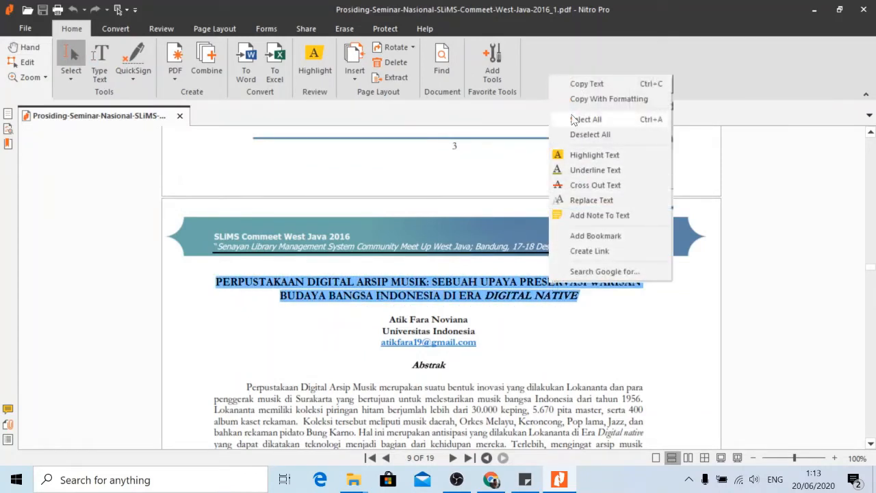
{"action": "left_click", "coordinate": [573, 84]}
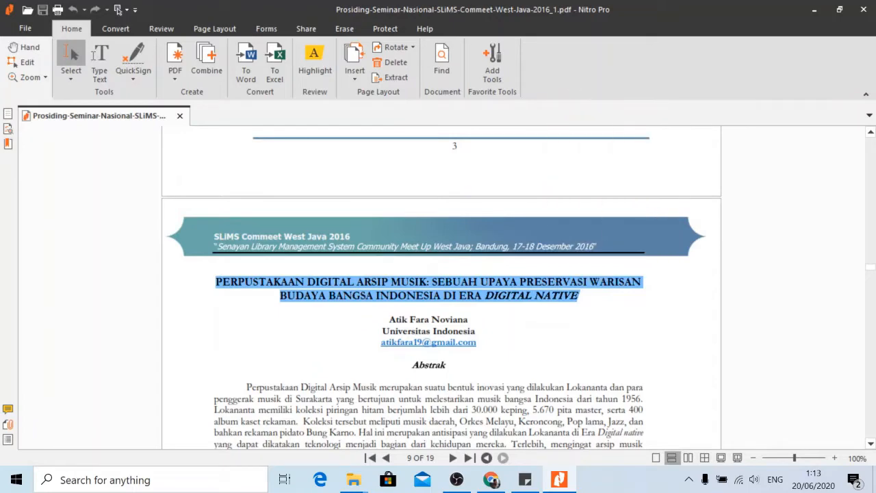
{"action": "left_click", "coordinate": [492, 480]}
{"action": "key", "text": "ctrl+v"}
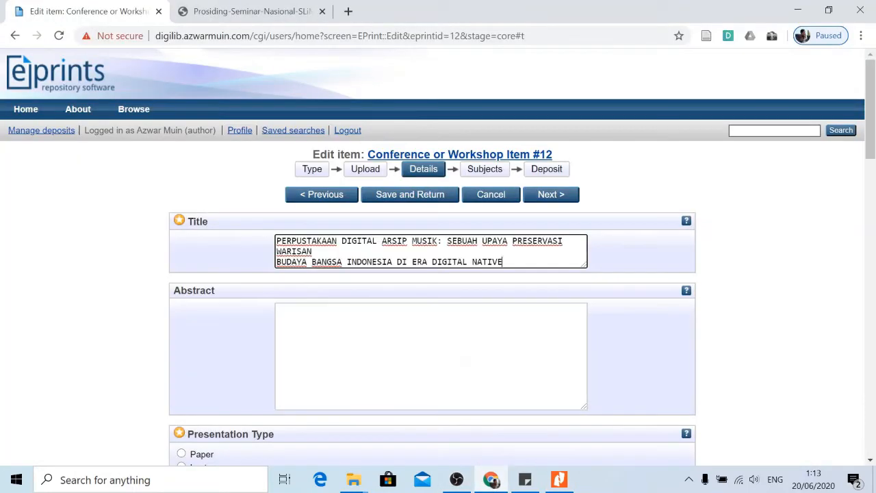
{"action": "left_click_drag", "start_coordinate": [506, 263], "coordinate": [215, 245]}
{"action": "key", "text": "ctrl+c"}
{"action": "key", "text": "BackSpace"}
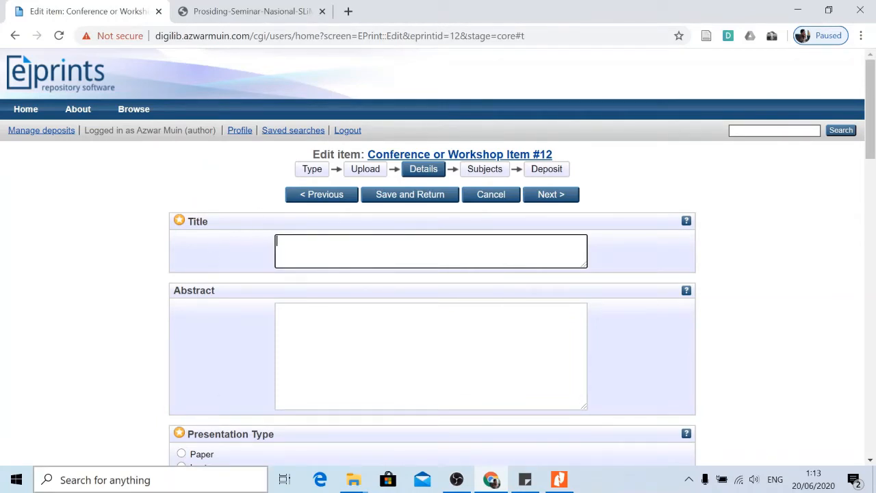
{"action": "left_click", "coordinate": [150, 480]}
In a new Word document, put the paper title on one line in sentence case with Indonesia capitalised.
{"action": "type", "text": "word"}
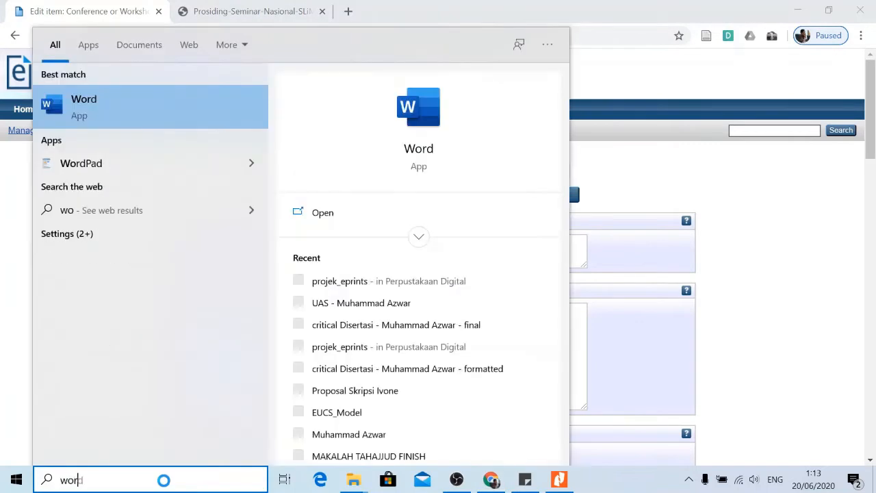
{"action": "left_click", "coordinate": [416, 159]}
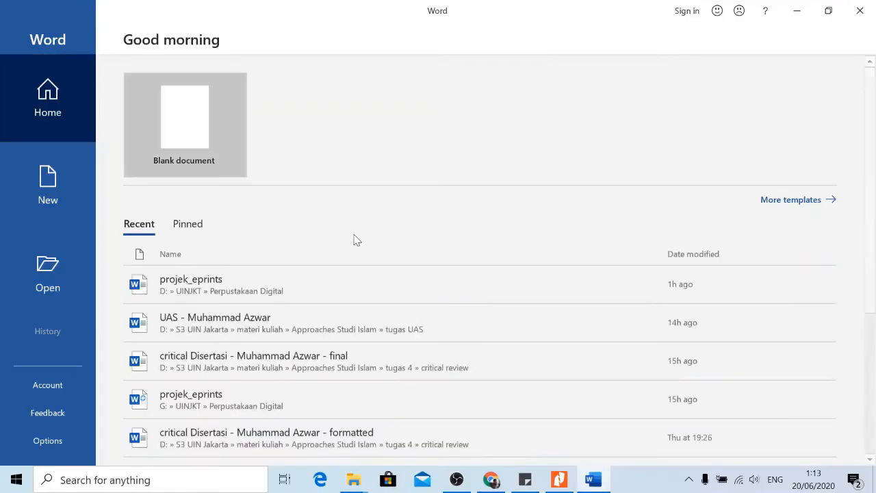
{"action": "left_click", "coordinate": [180, 116]}
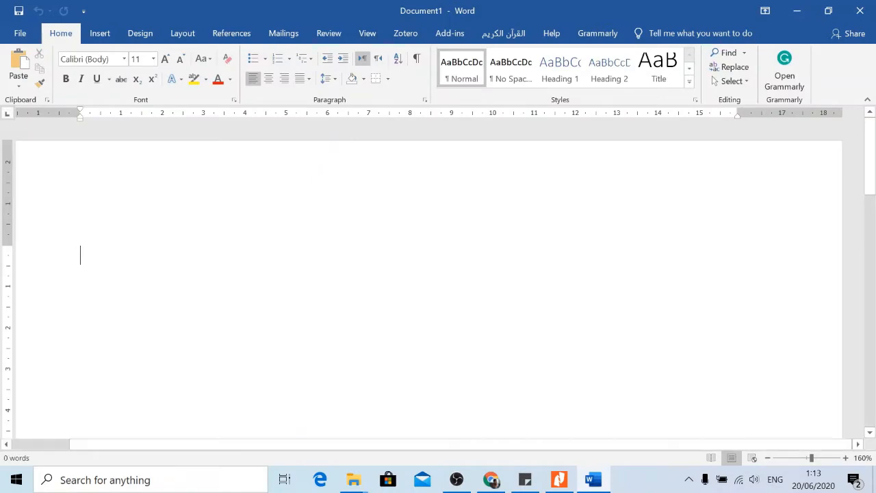
{"action": "key", "text": "ctrl+v"}
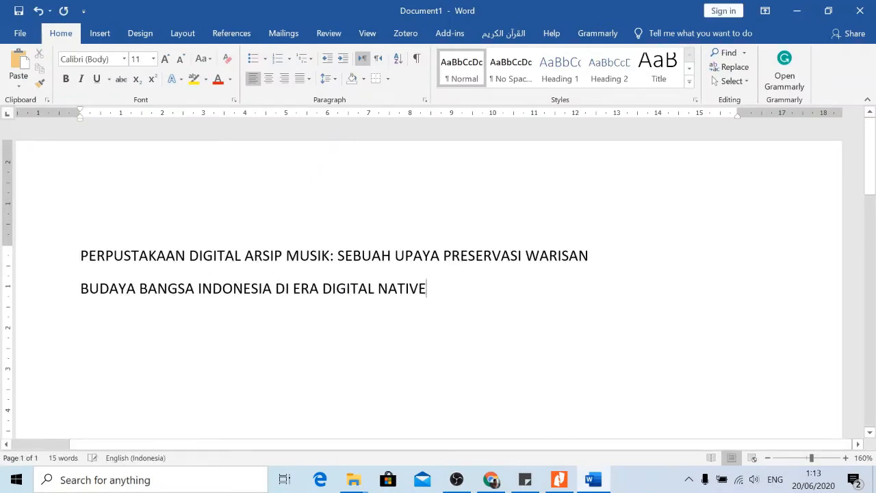
{"action": "key", "text": "BackSpace"}
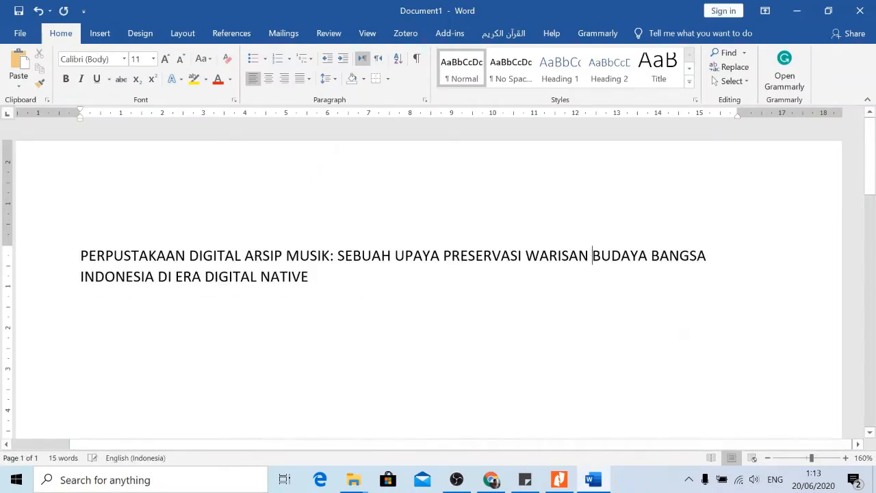
{"action": "left_click_drag", "start_coordinate": [315, 281], "coordinate": [80, 257]}
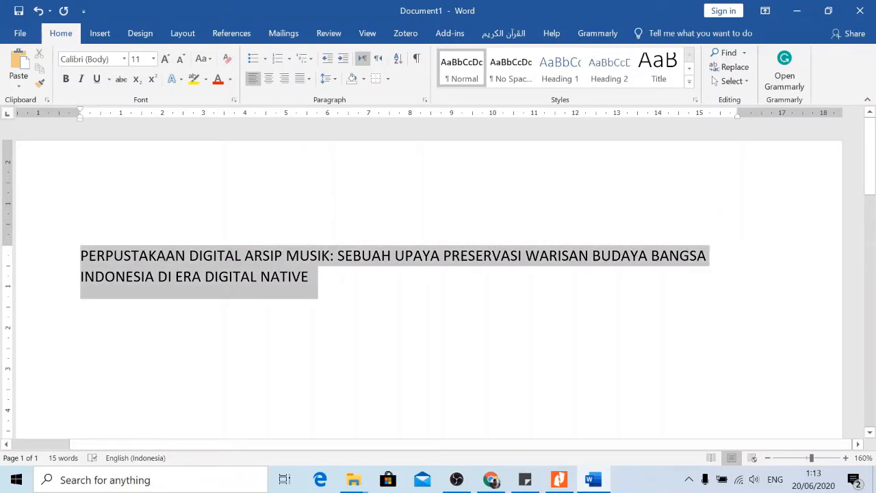
{"action": "left_click", "coordinate": [210, 60]}
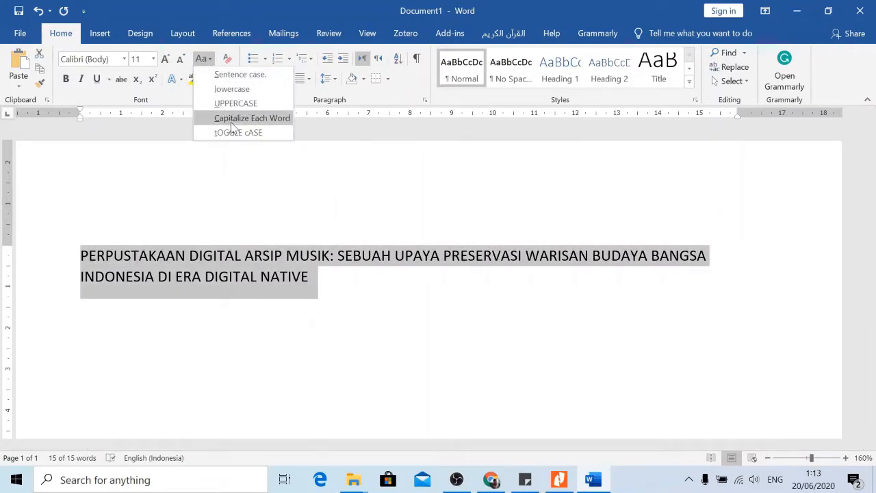
{"action": "left_click", "coordinate": [243, 76]}
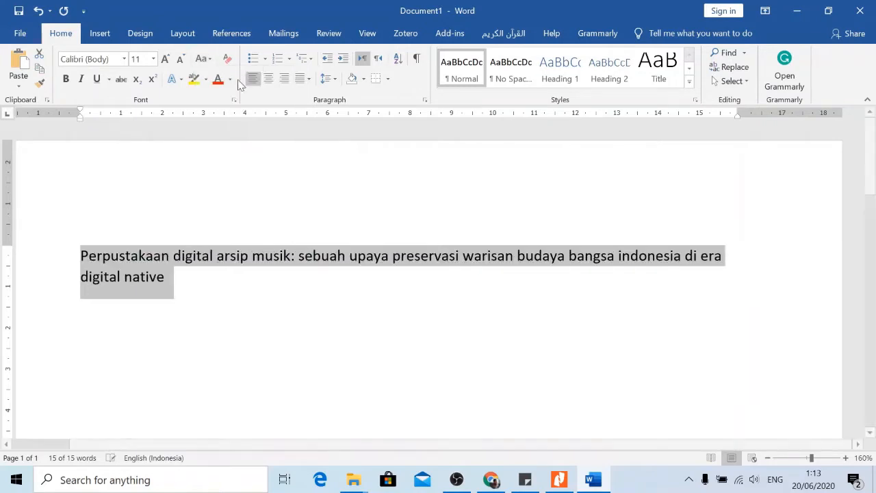
{"action": "left_click", "coordinate": [297, 256]}
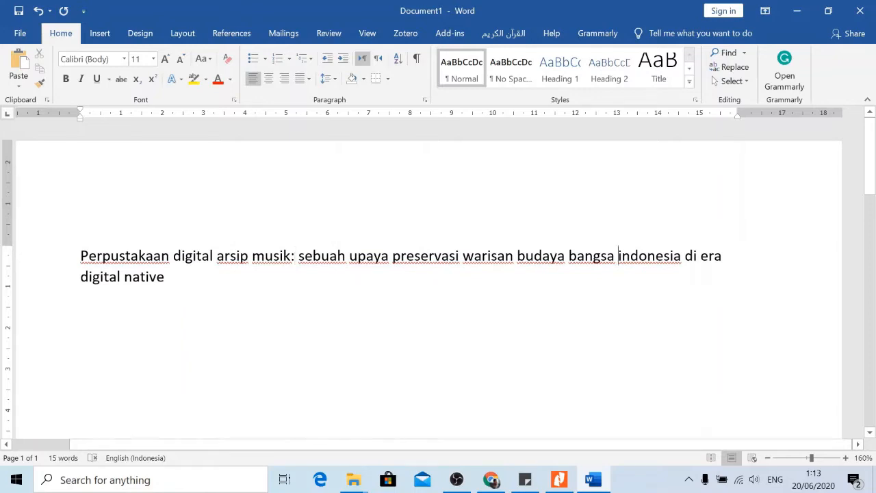
{"action": "key", "text": "Delete"}
{"action": "type", "text": "I"}
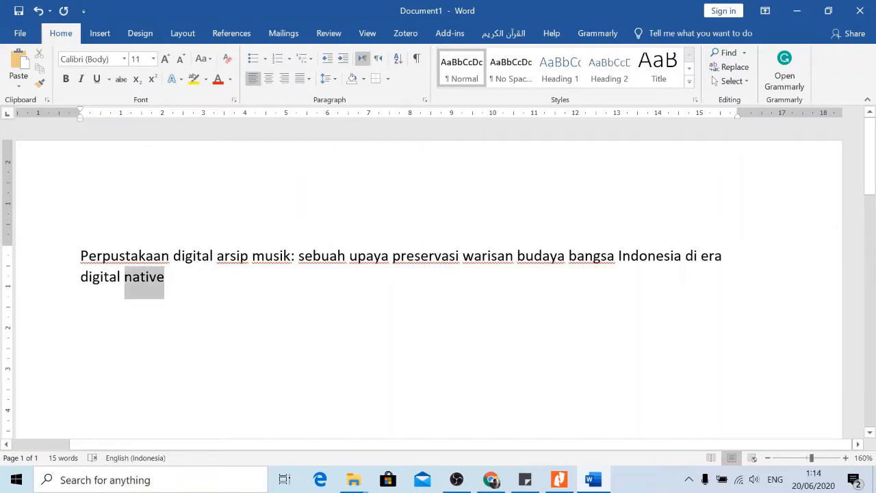
Copy the corrected title from Word into the EPrints Title field.
{"action": "triple_click", "coordinate": [144, 277]}
{"action": "right_click", "coordinate": [113, 268]}
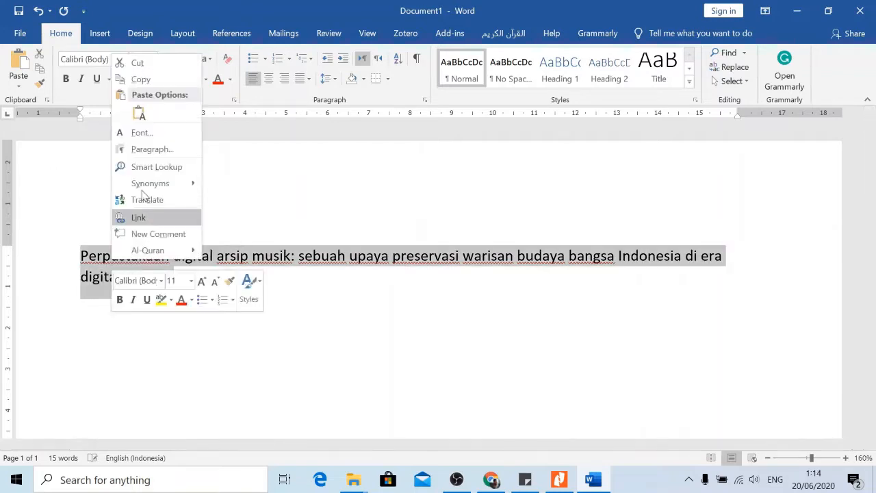
{"action": "left_click", "coordinate": [140, 80]}
{"action": "left_click", "coordinate": [491, 480]}
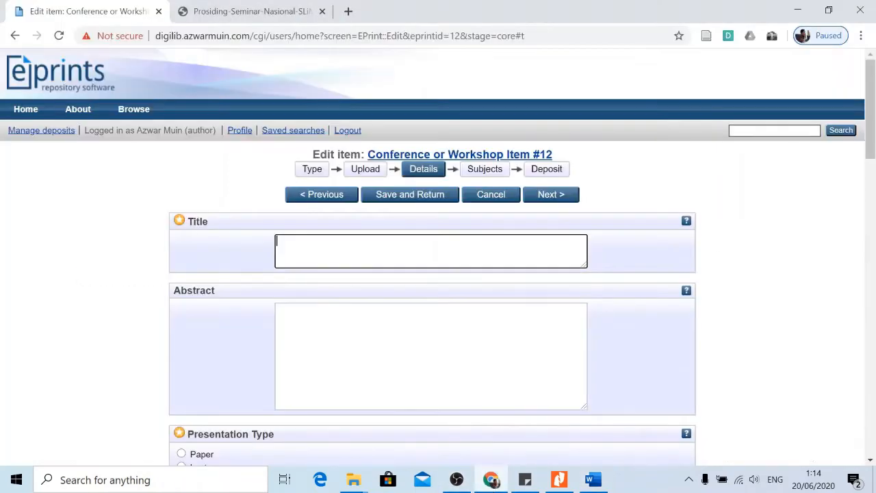
{"action": "right_click", "coordinate": [295, 251]}
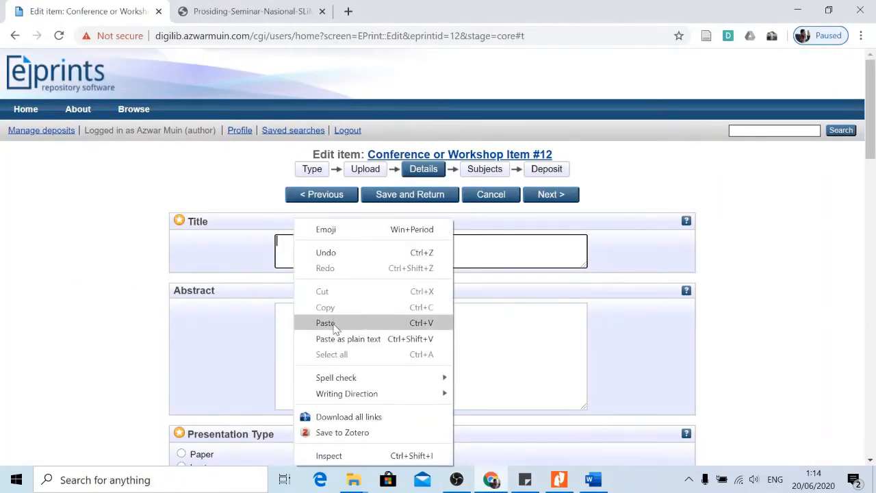
{"action": "left_click", "coordinate": [333, 324]}
{"action": "left_click", "coordinate": [333, 325]}
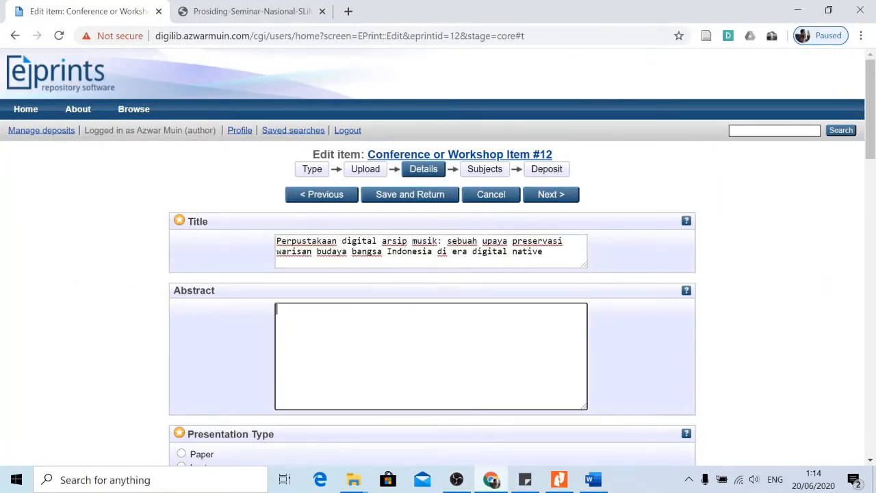
{"action": "left_click", "coordinate": [559, 479]}
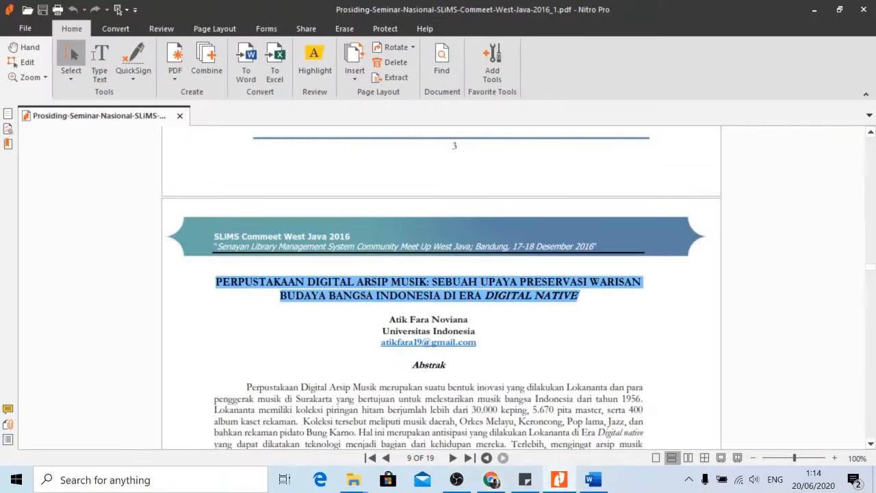
Copy the abstract paragraph from the PDF and paste it into the EPrints Abstract box.
{"action": "scroll", "coordinate": [429, 287], "scroll_direction": "down", "scroll_amount": 5}
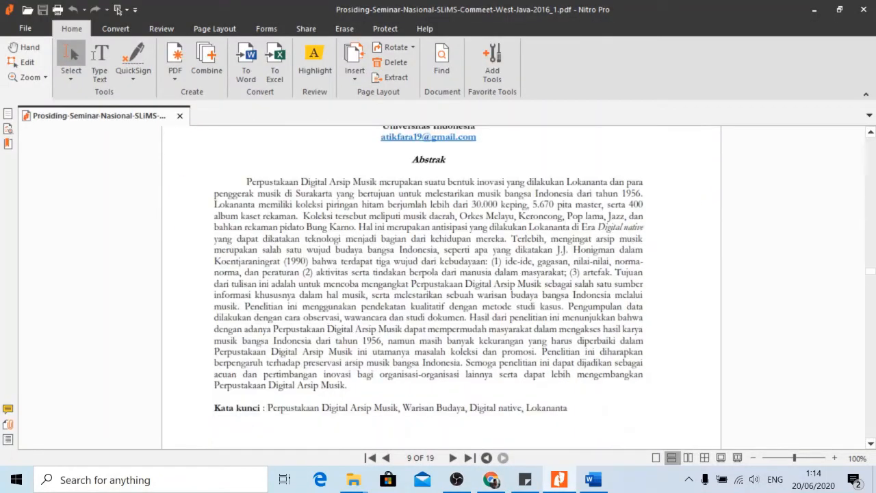
{"action": "left_click_drag", "start_coordinate": [246, 181], "coordinate": [350, 385]}
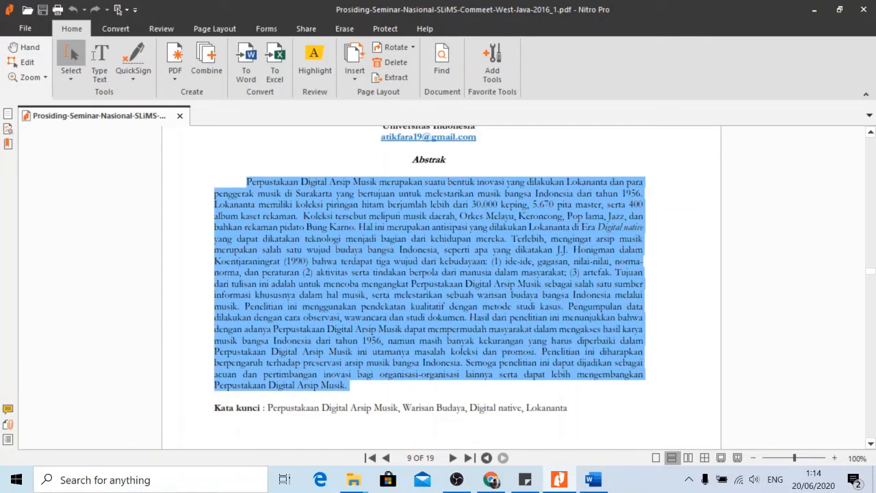
{"action": "right_click", "coordinate": [346, 259]}
{"action": "left_click", "coordinate": [363, 264]}
{"action": "left_click", "coordinate": [492, 480]}
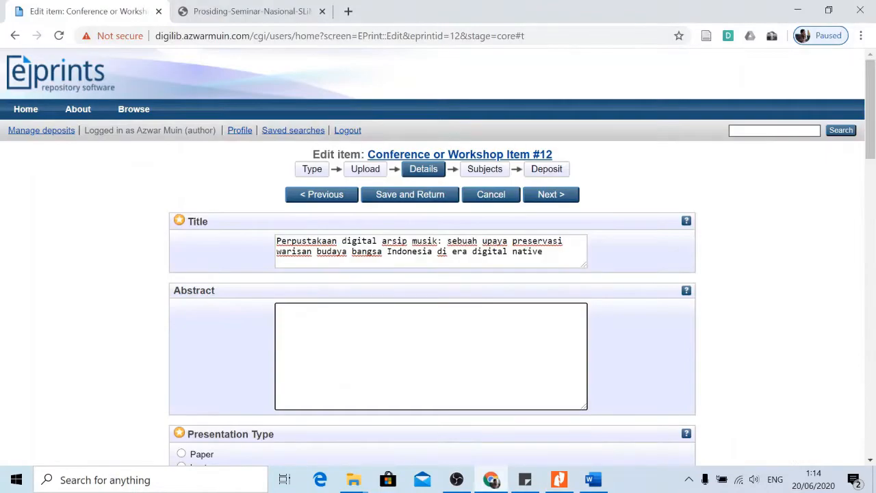
{"action": "right_click", "coordinate": [344, 317]}
{"action": "left_click", "coordinate": [377, 177]}
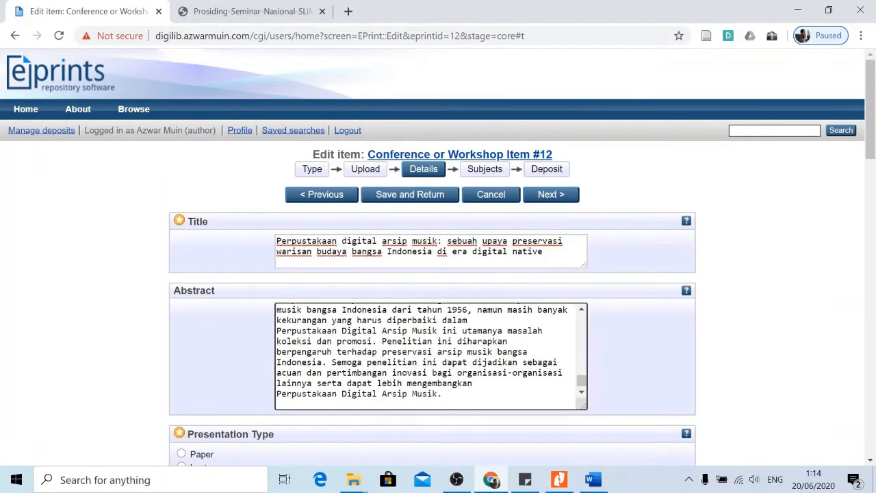
{"action": "scroll", "coordinate": [430, 356], "scroll_direction": "up", "scroll_amount": 5}
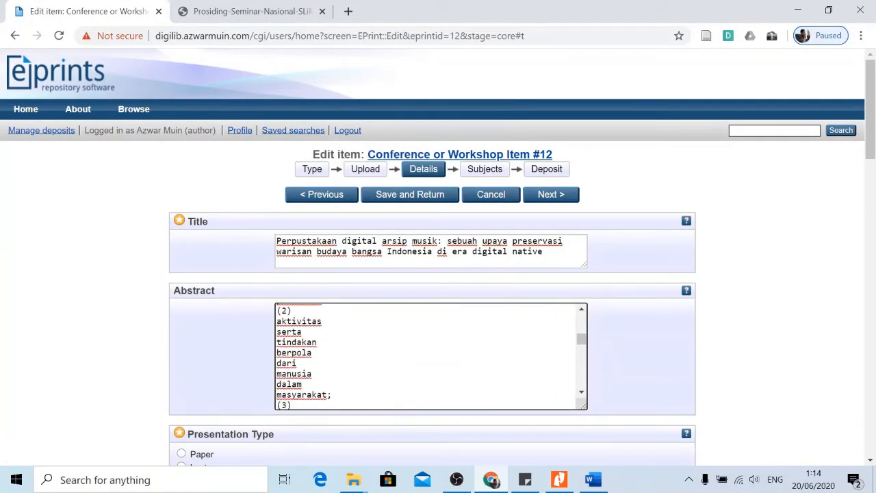
{"action": "scroll", "coordinate": [431, 356], "scroll_direction": "up", "scroll_amount": 5}
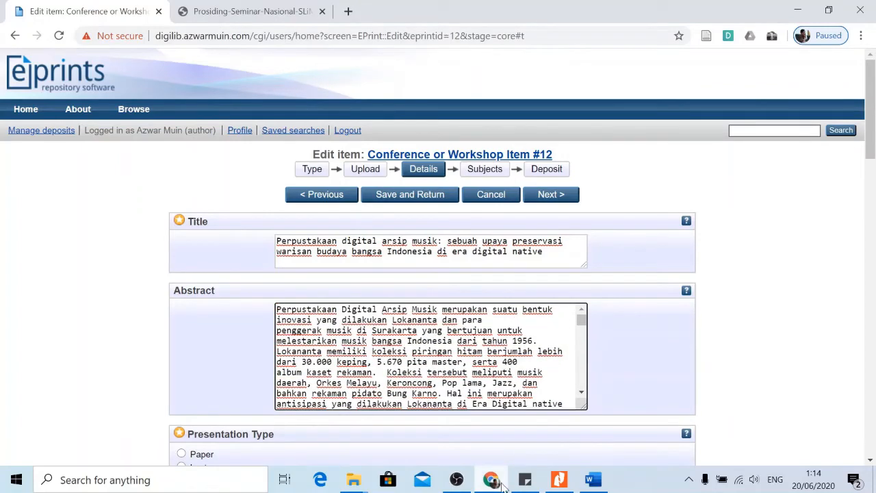
{"action": "left_click", "coordinate": [559, 479]}
Paste the abstract on a new line below the Word title, then undo the broken one-word-per-line paste.
{"action": "right_click", "coordinate": [416, 241]}
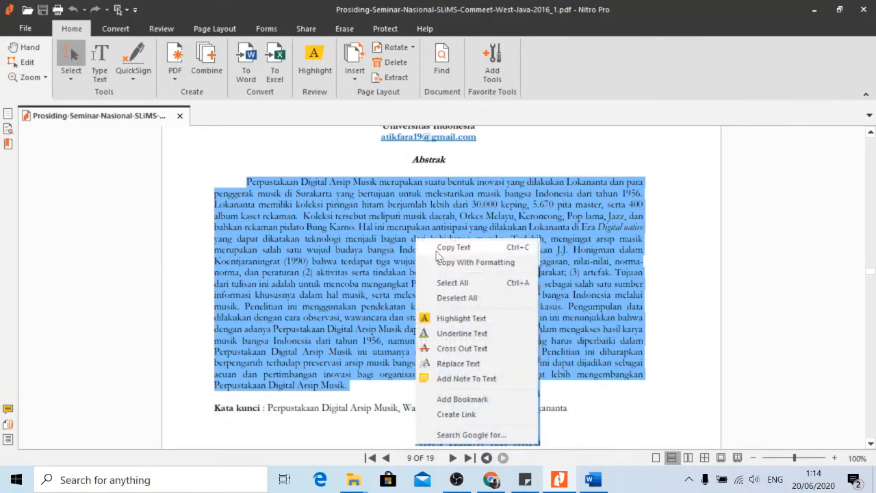
{"action": "left_click", "coordinate": [445, 247]}
{"action": "left_click", "coordinate": [596, 482]}
{"action": "key", "text": "ctrl+a"}
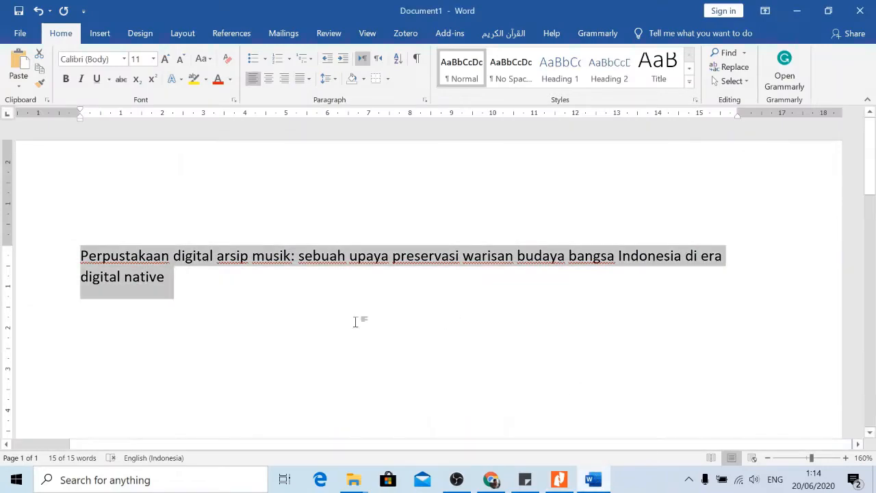
{"action": "left_click", "coordinate": [237, 316]}
{"action": "key", "text": "Return"}
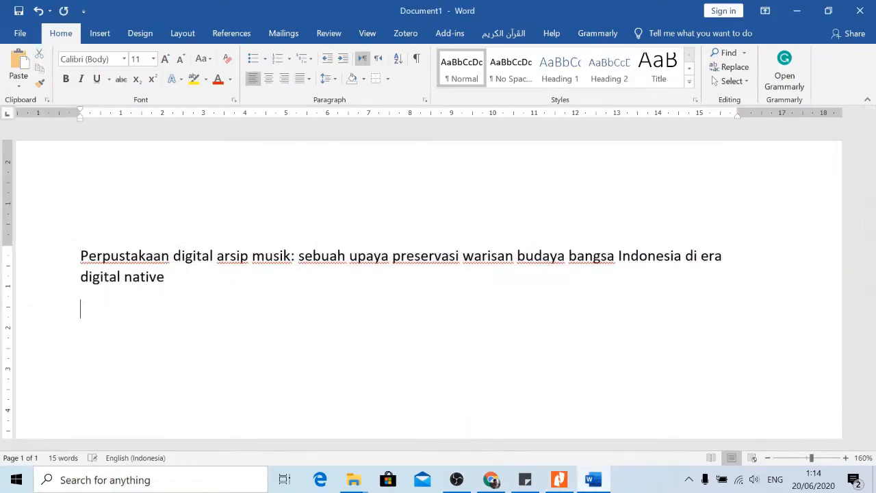
{"action": "key", "text": "ctrl+v"}
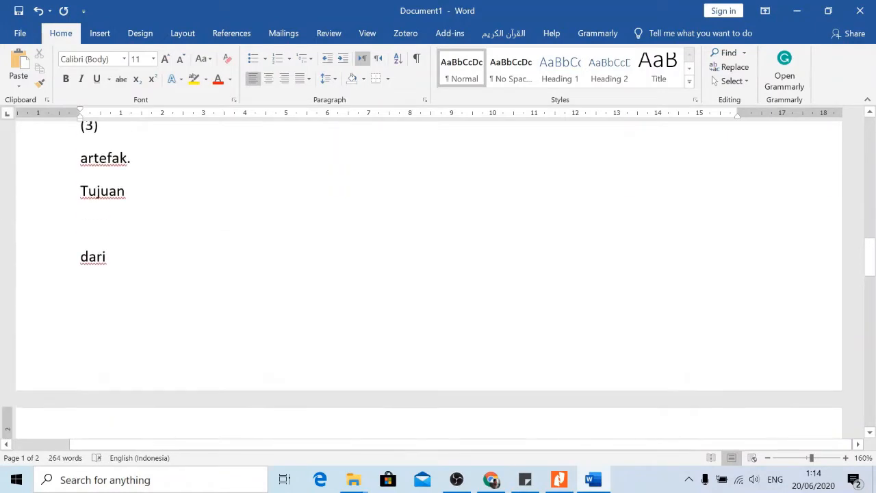
{"action": "key", "text": "ctrl+z"}
{"action": "left_click", "coordinate": [491, 479]}
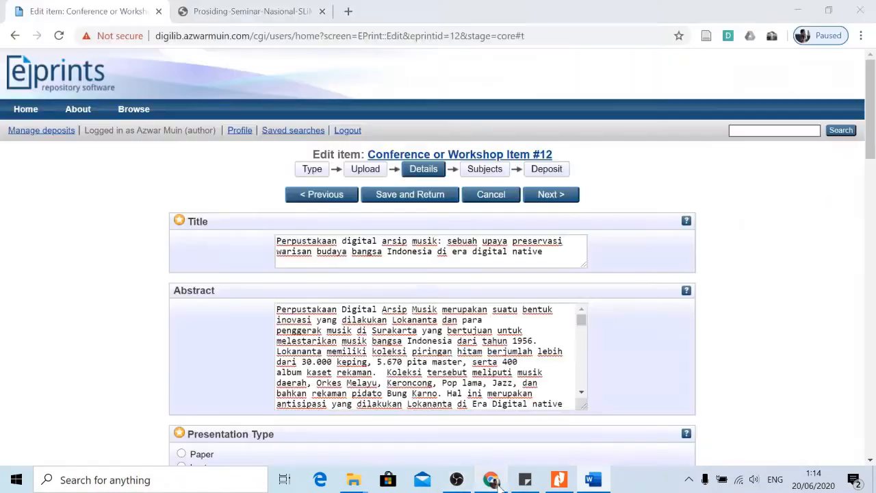
Flatten the abstract in a new tab's address bar and paste it over the Abstract box text.
{"action": "left_click", "coordinate": [348, 11]}
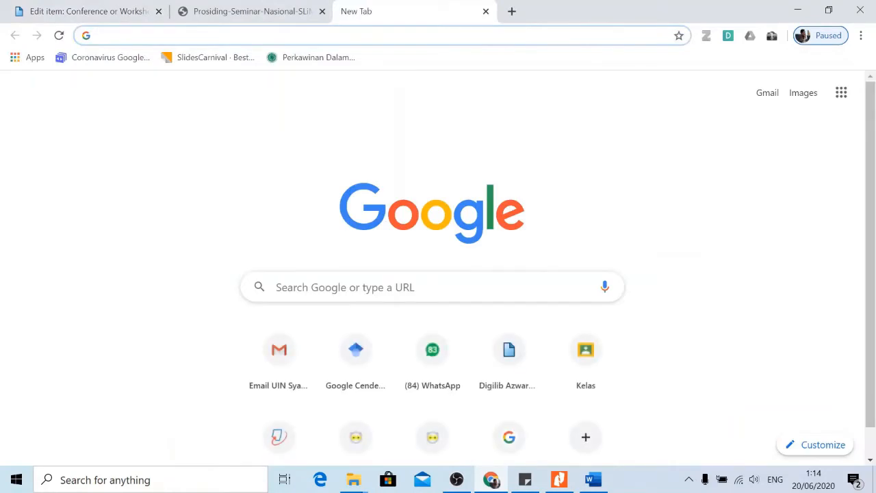
{"action": "key", "text": "ctrl+v"}
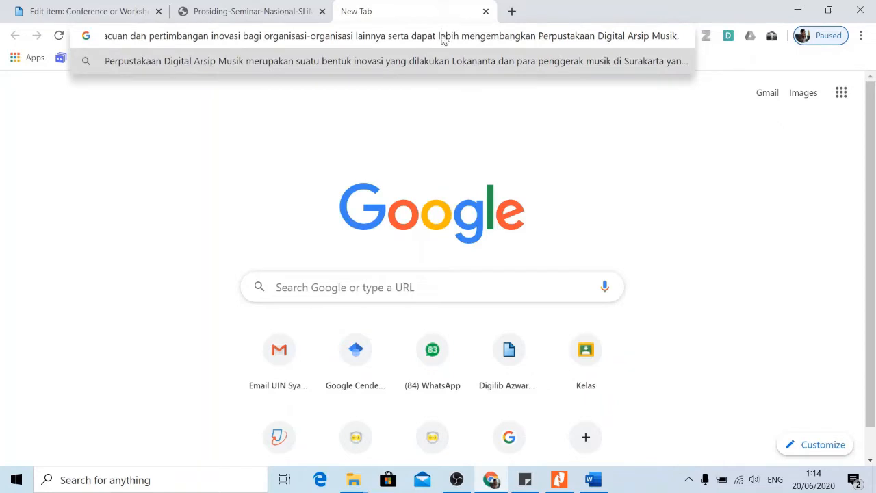
{"action": "key", "text": "ctrl+a"}
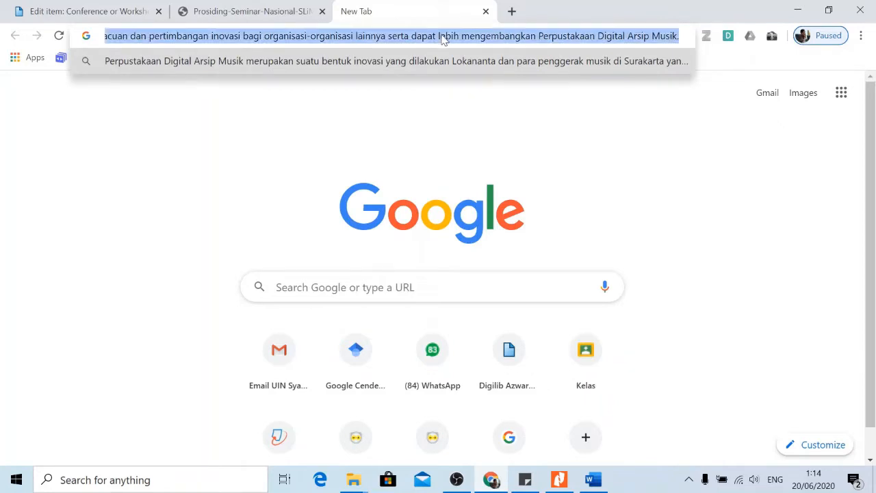
{"action": "left_click", "coordinate": [102, 11]}
{"action": "key", "text": "ctrl+a"}
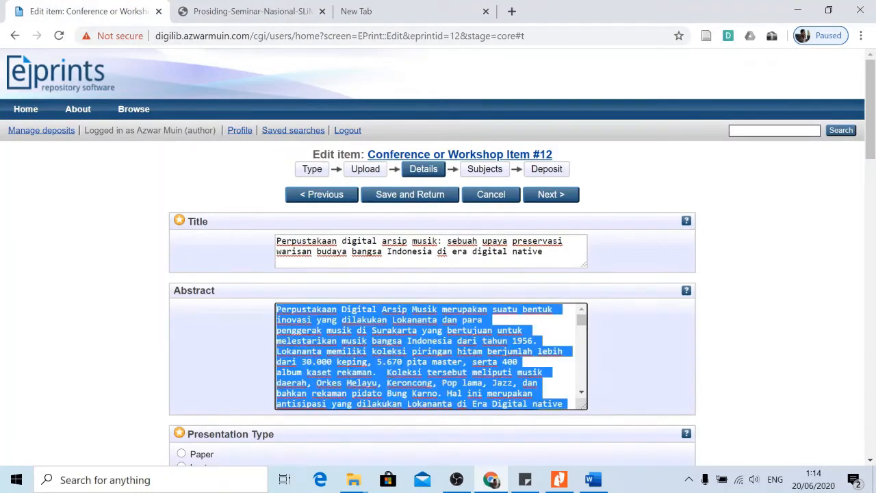
{"action": "key", "text": "BackSpace"}
{"action": "key", "text": "ctrl+v"}
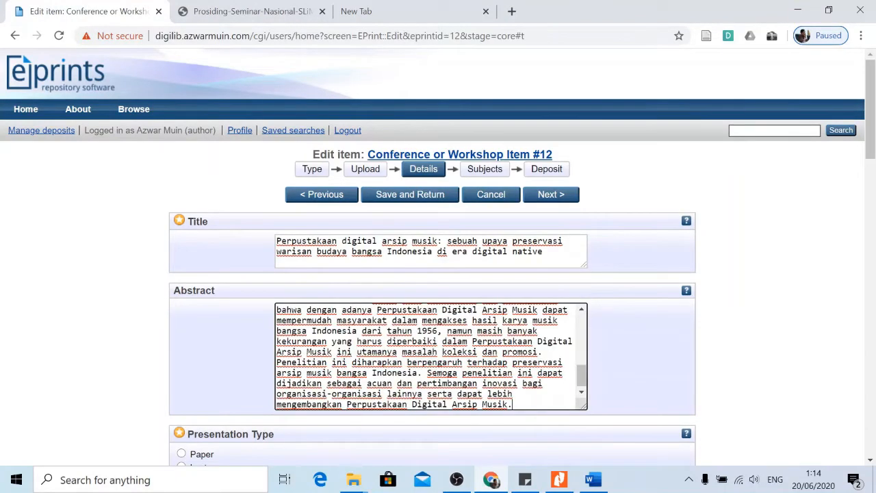
{"action": "scroll", "coordinate": [431, 356], "scroll_direction": "up", "scroll_amount": 5}
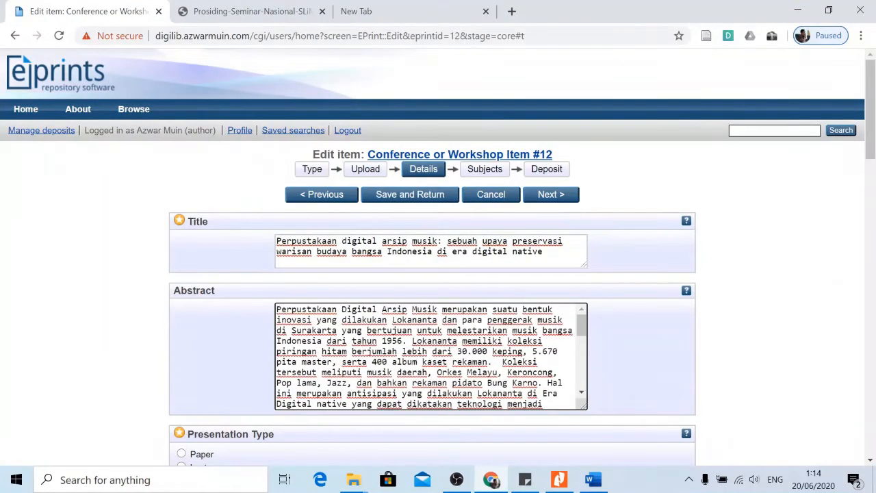
{"action": "scroll", "coordinate": [431, 356], "scroll_direction": "down", "scroll_amount": 5}
{"action": "left_click", "coordinate": [593, 479]}
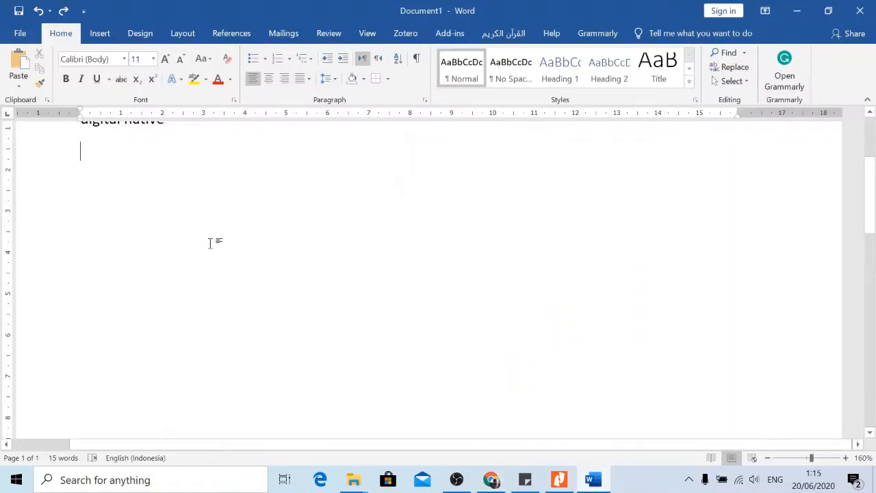
Paste the flattened abstract below the Word title, justify the paragraph, and copy it.
{"action": "key", "text": "ctrl+v"}
{"action": "scroll", "coordinate": [438, 274], "scroll_direction": "up", "scroll_amount": 5}
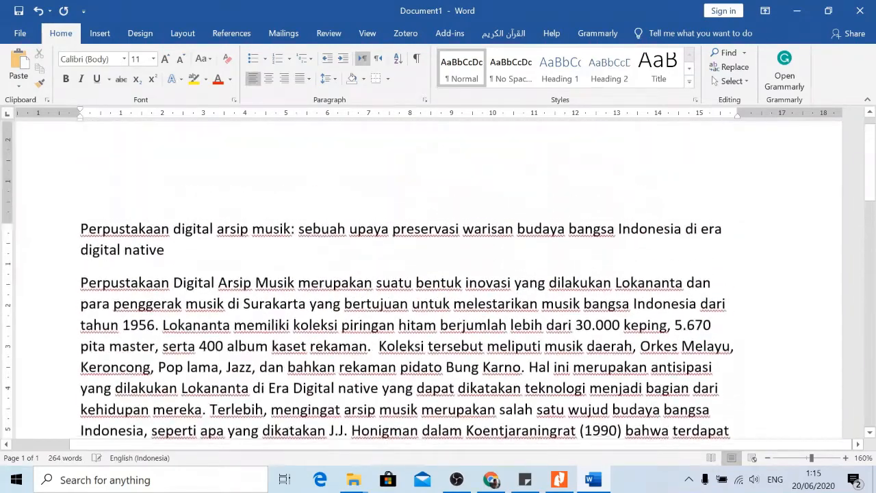
{"action": "scroll", "coordinate": [438, 281], "scroll_direction": "up", "scroll_amount": 1}
{"action": "scroll", "coordinate": [438, 281], "scroll_direction": "down", "scroll_amount": 3}
{"action": "scroll", "coordinate": [438, 281], "scroll_direction": "up", "scroll_amount": 3}
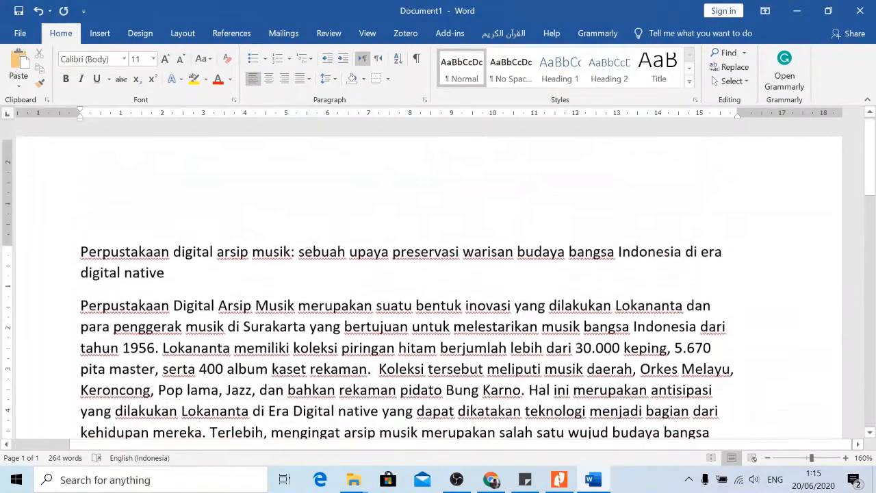
{"action": "scroll", "coordinate": [438, 281], "scroll_direction": "down", "scroll_amount": 2}
{"action": "left_click_drag", "start_coordinate": [79, 205], "coordinate": [367, 352]}
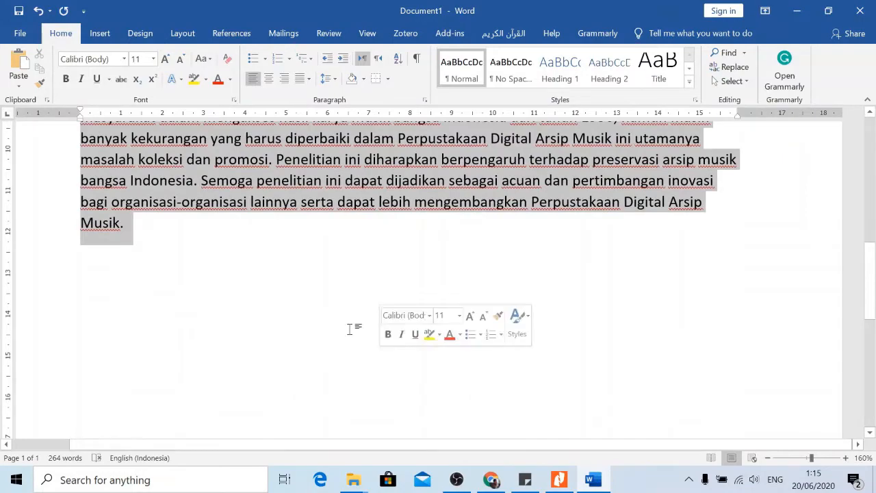
{"action": "left_click", "coordinate": [309, 78]}
{"action": "left_click", "coordinate": [314, 94]}
{"action": "scroll", "coordinate": [457, 245], "scroll_direction": "up", "scroll_amount": 5}
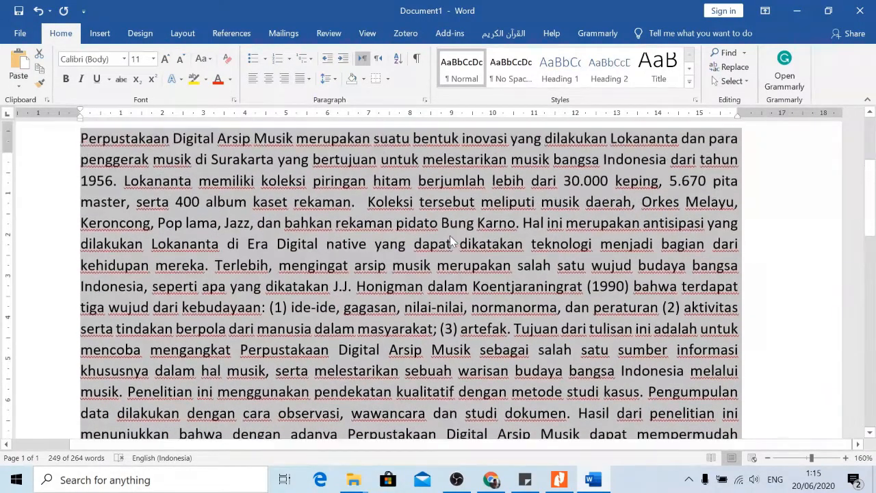
{"action": "right_click", "coordinate": [366, 291]}
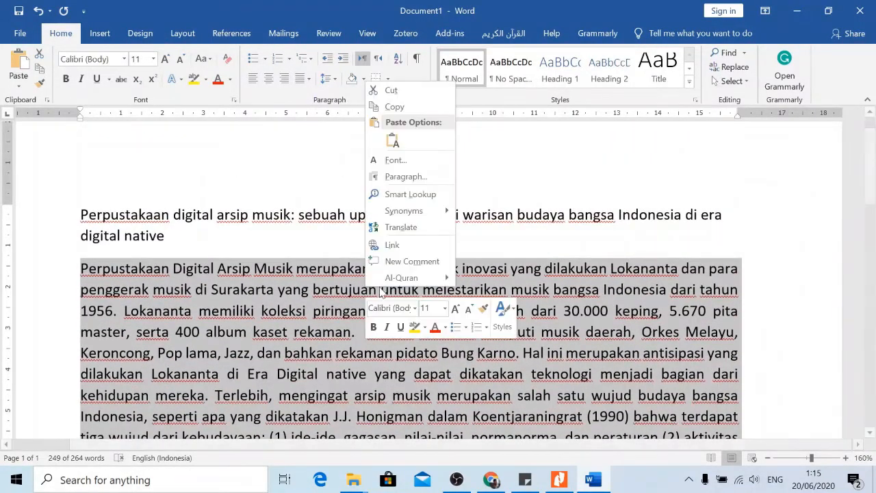
{"action": "left_click", "coordinate": [394, 107]}
{"action": "left_click", "coordinate": [491, 479]}
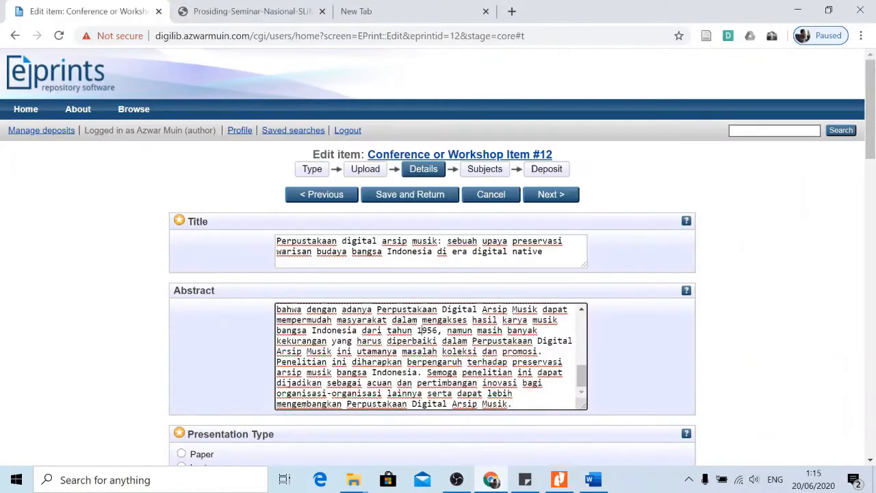
Replace the Abstract box contents with the complete justified abstract from Word.
{"action": "key", "text": "ctrl+a"}
{"action": "key", "text": "ctrl+v"}
{"action": "scroll", "coordinate": [430, 356], "scroll_direction": "up", "scroll_amount": 3}
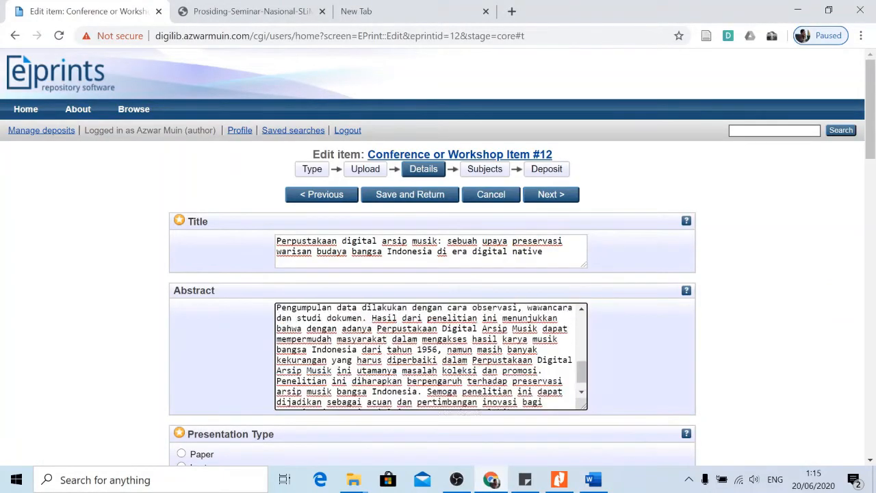
{"action": "scroll", "coordinate": [432, 356], "scroll_direction": "down", "scroll_amount": 2}
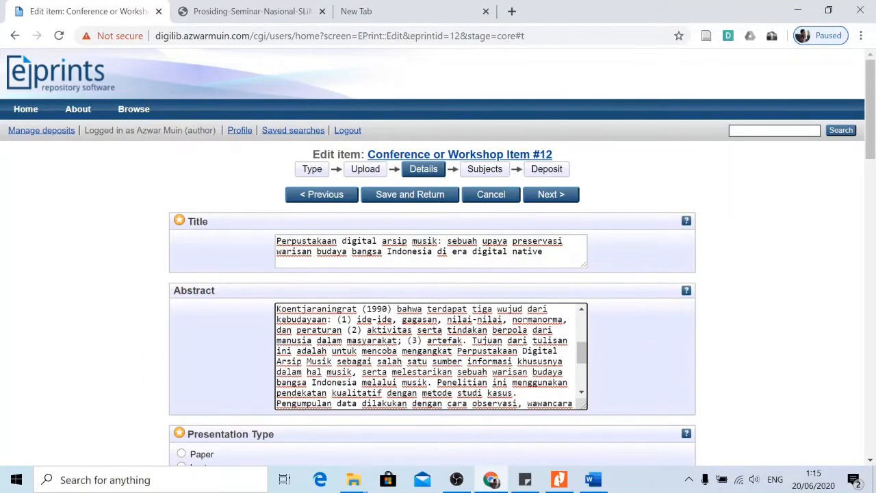
{"action": "scroll", "coordinate": [431, 356], "scroll_direction": "up", "scroll_amount": 1}
{"action": "scroll", "coordinate": [663, 382], "scroll_direction": "down", "scroll_amount": 2}
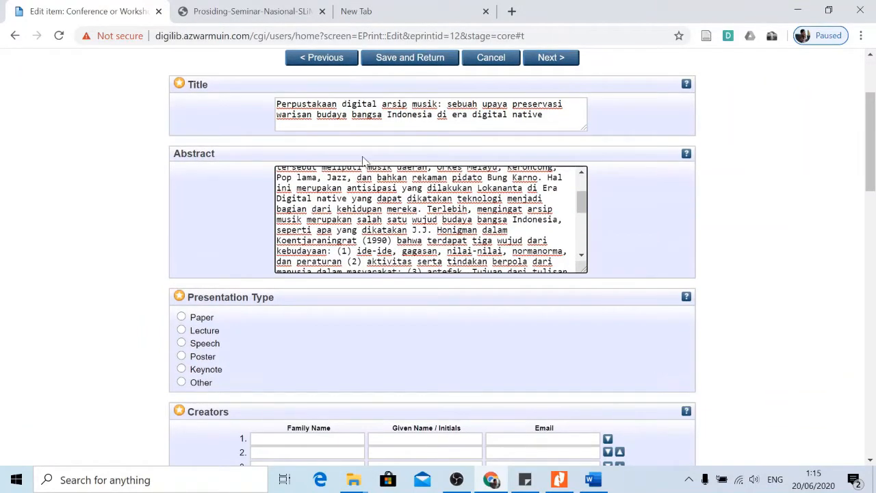
{"action": "scroll", "coordinate": [141, 273], "scroll_direction": "down", "scroll_amount": 2}
{"action": "scroll", "coordinate": [138, 235], "scroll_direction": "up", "scroll_amount": 3}
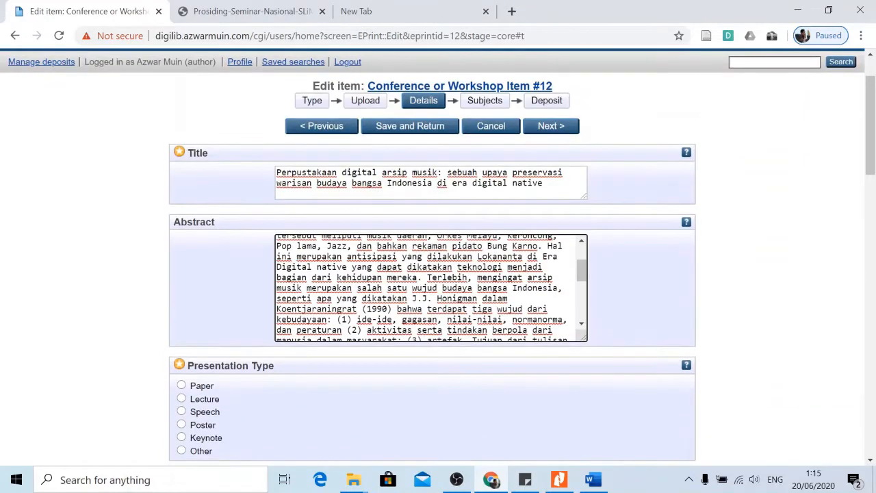
{"action": "scroll", "coordinate": [575, 274], "scroll_direction": "up", "scroll_amount": 3}
{"action": "scroll", "coordinate": [797, 265], "scroll_direction": "down", "scroll_amount": 1}
{"action": "scroll", "coordinate": [797, 265], "scroll_direction": "down", "scroll_amount": 2}
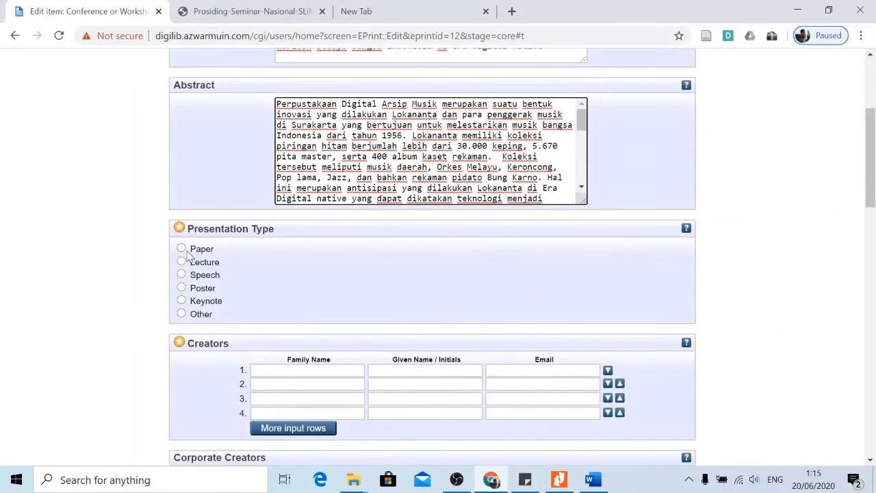
Choose Paper as the Presentation Type.
{"action": "left_click", "coordinate": [181, 248]}
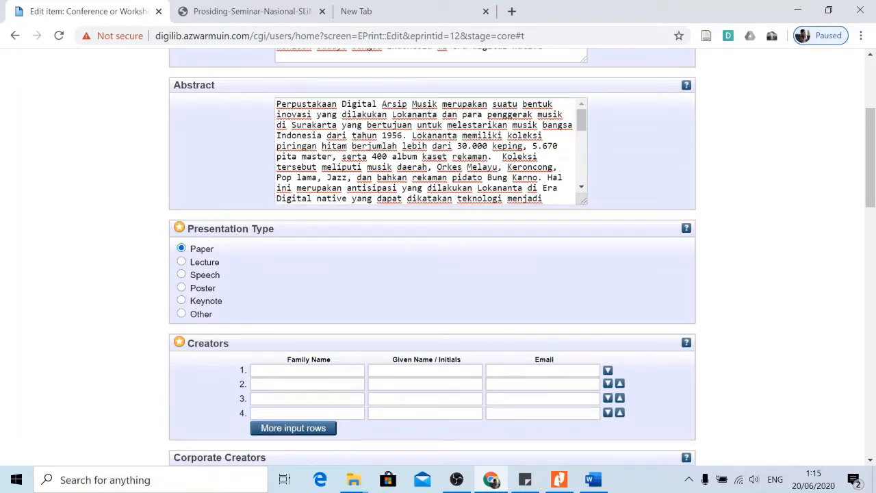
{"action": "scroll", "coordinate": [110, 268], "scroll_direction": "down", "scroll_amount": 2}
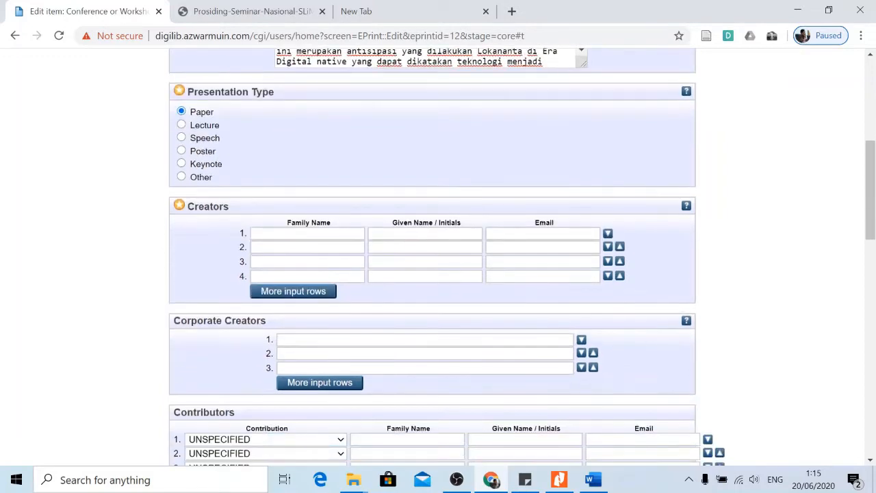
{"action": "left_click", "coordinate": [425, 233]}
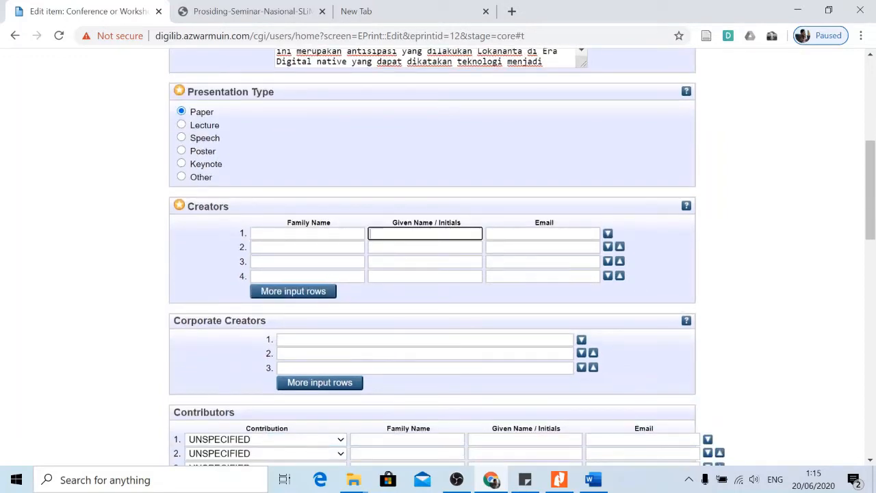
Copy the author's full name from below the title on the PDF's title page.
{"action": "left_click", "coordinate": [558, 479]}
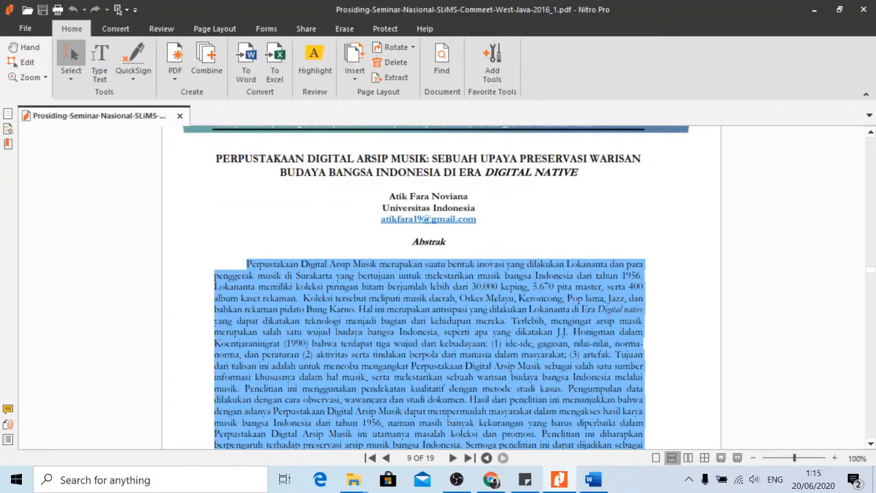
{"action": "left_click", "coordinate": [549, 334]}
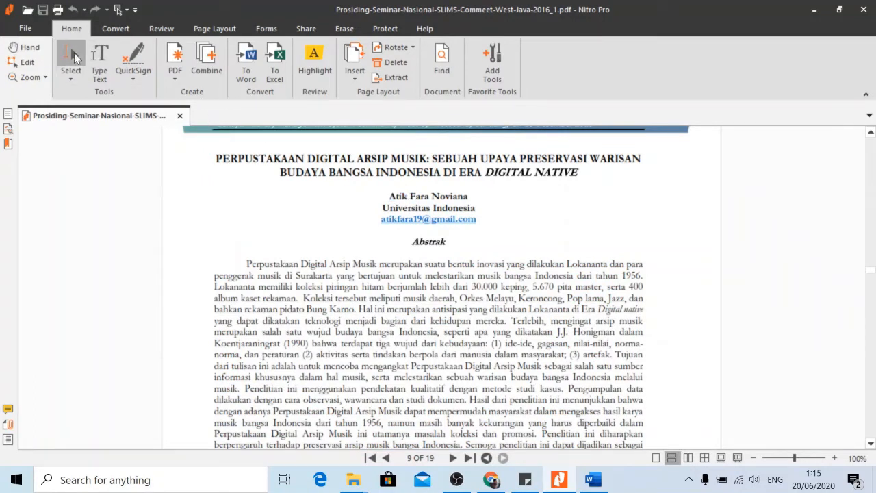
{"action": "left_click_drag", "start_coordinate": [389, 197], "coordinate": [469, 198]}
{"action": "right_click", "coordinate": [472, 207]}
{"action": "left_click", "coordinate": [474, 205]}
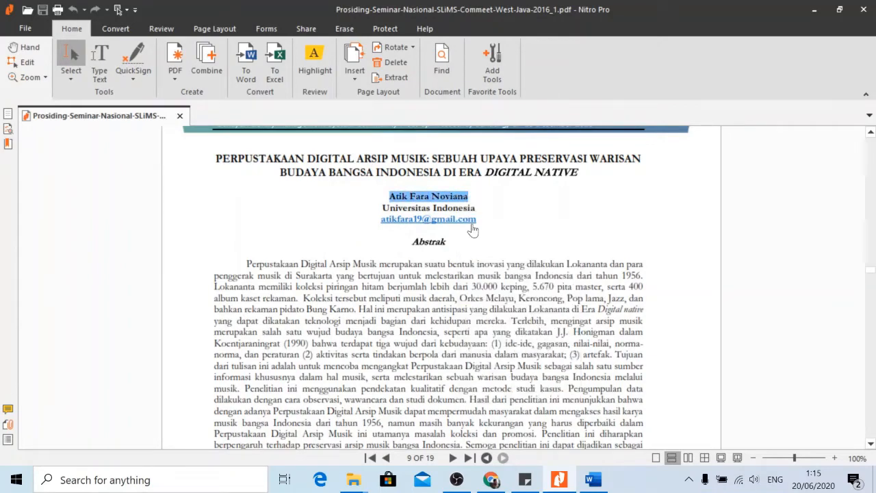
{"action": "left_click", "coordinate": [492, 480]}
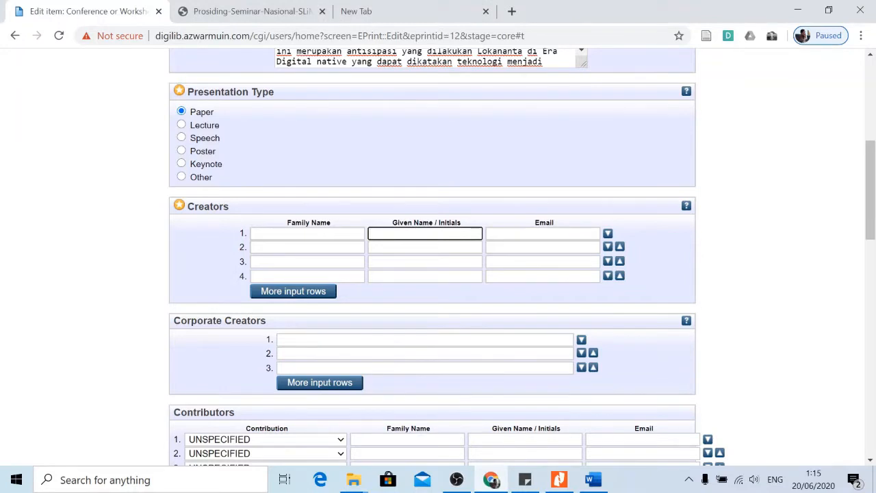
Enter the author's given names in Given Name and move the surname into Family Name.
{"action": "key", "text": "ctrl+v"}
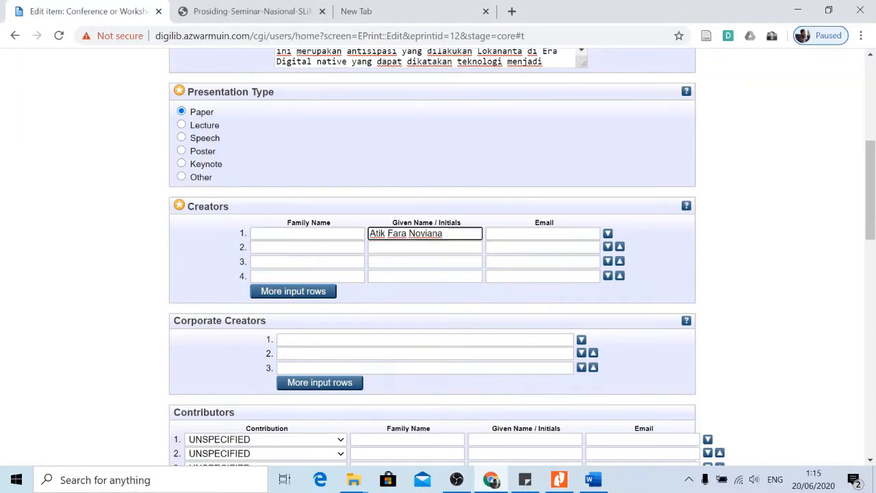
{"action": "key", "text": "shift+Left"}
{"action": "key", "text": "shift+Left"}
{"action": "key", "text": "shift+Left"}
{"action": "key", "text": "shift+Left"}
{"action": "key", "text": "shift+Left"}
{"action": "key", "text": "shift+Left"}
{"action": "key", "text": "shift+Left"}
{"action": "right_click", "coordinate": [421, 234]}
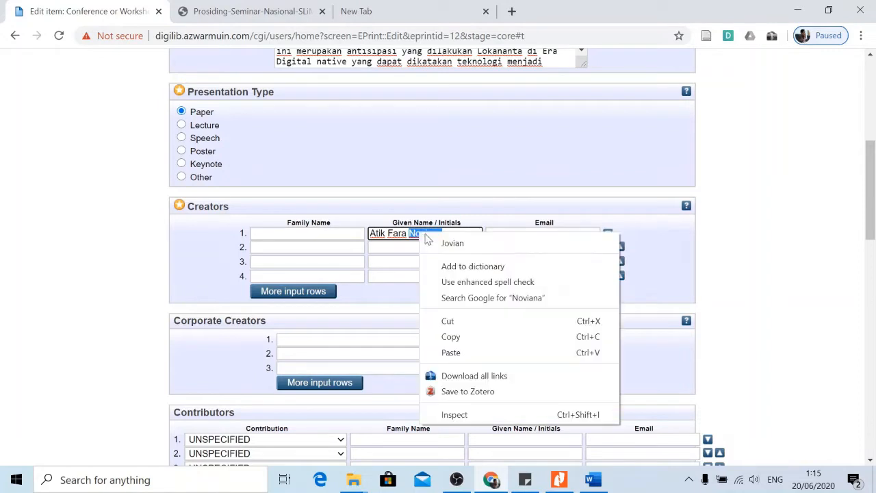
{"action": "left_click", "coordinate": [449, 319]}
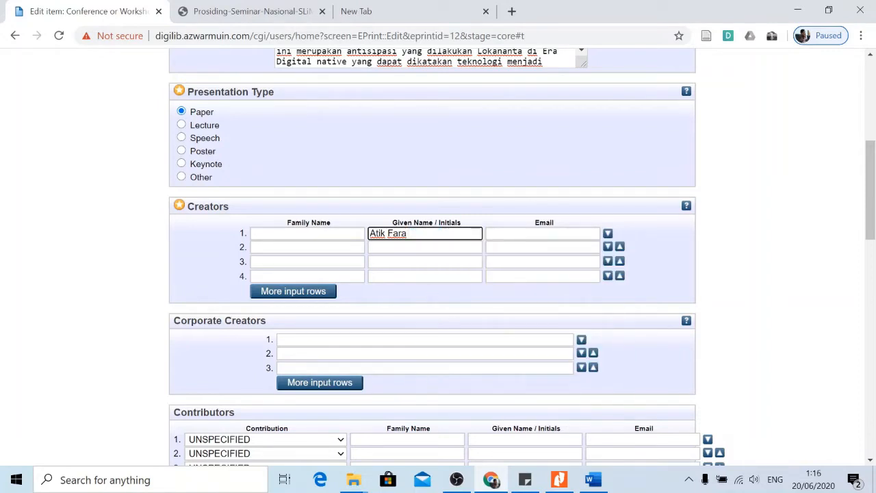
{"action": "left_click", "coordinate": [306, 233]}
{"action": "right_click", "coordinate": [306, 231]}
{"action": "left_click", "coordinate": [340, 323]}
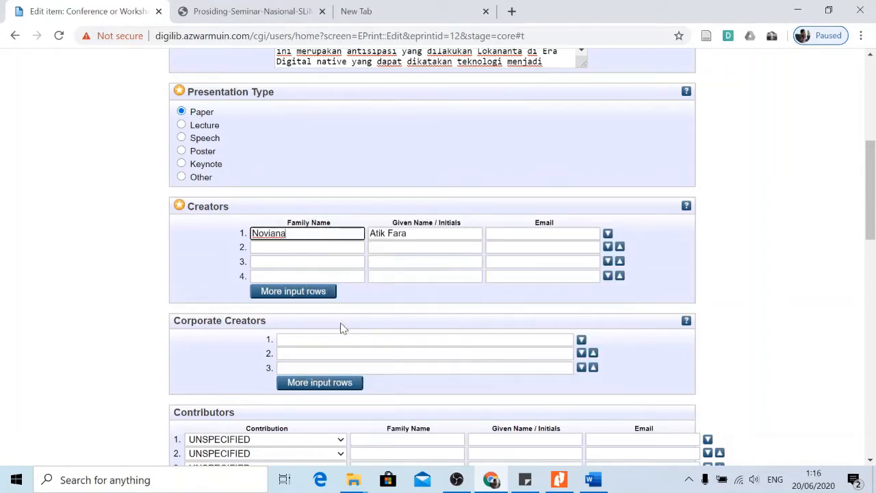
{"action": "left_click", "coordinate": [200, 257]}
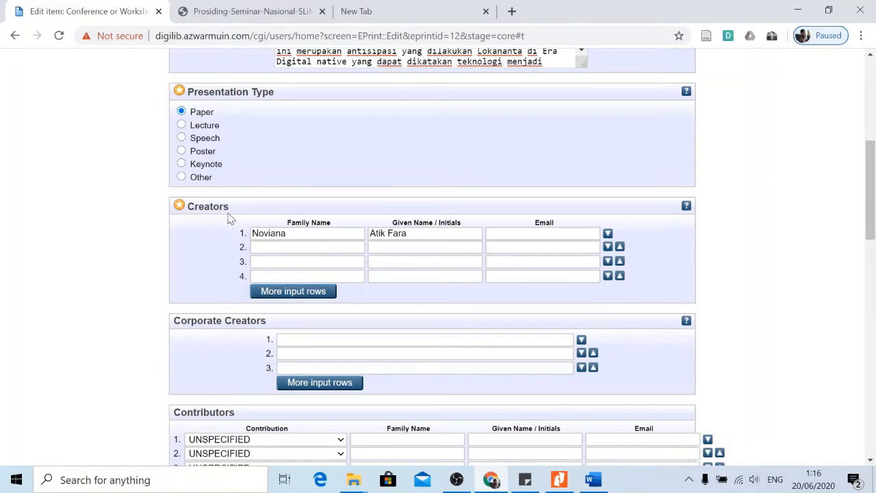
Check the author details in the PDF and click through the name fields of further creator rows.
{"action": "left_click", "coordinate": [560, 480]}
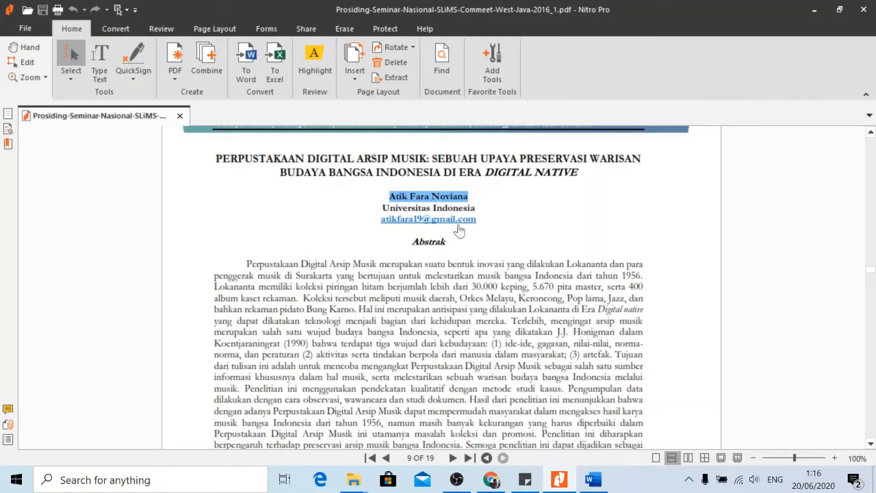
{"action": "left_click", "coordinate": [561, 481]}
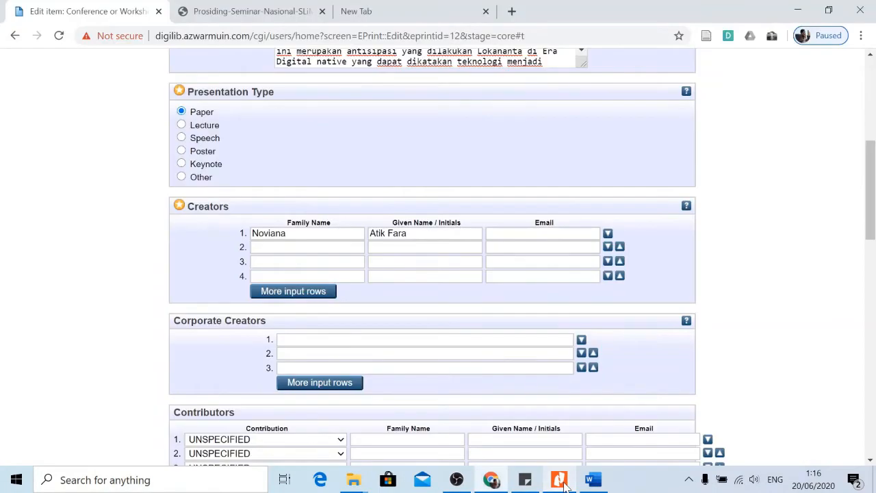
{"action": "left_click", "coordinate": [561, 481]}
{"action": "left_click", "coordinate": [561, 482]}
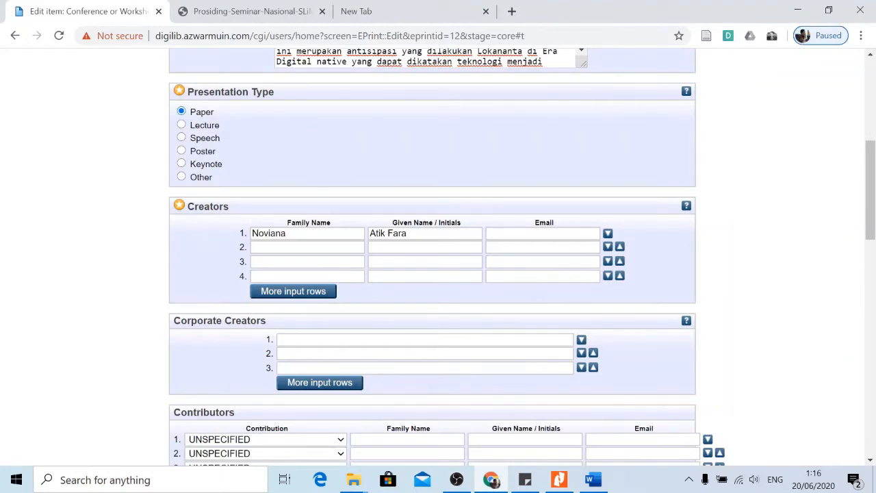
{"action": "left_click", "coordinate": [425, 248]}
{"action": "left_click", "coordinate": [308, 248]}
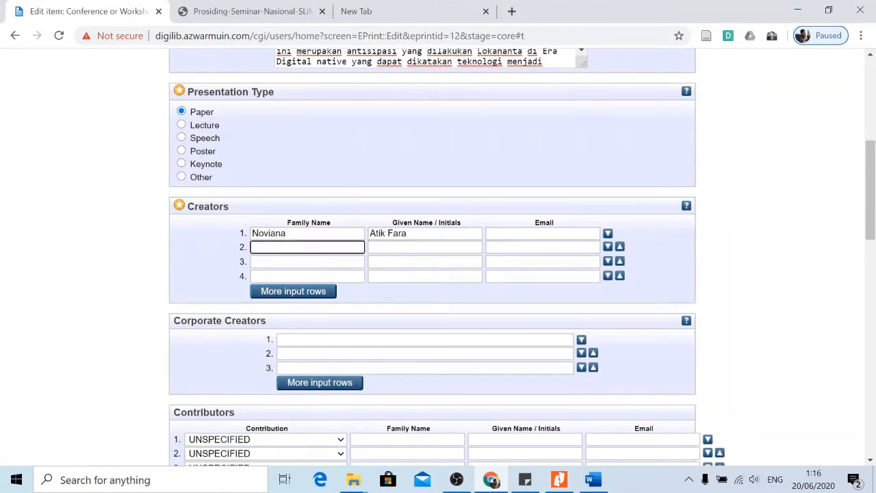
{"action": "left_click", "coordinate": [424, 262]}
{"action": "left_click", "coordinate": [315, 262]}
{"action": "left_click", "coordinate": [424, 277]}
{"action": "left_click", "coordinate": [321, 276]}
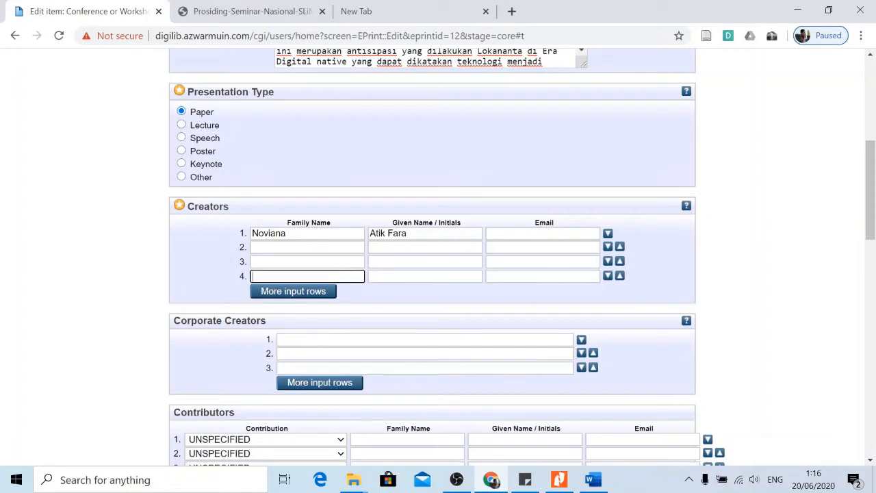
{"action": "left_click", "coordinate": [423, 276]}
{"action": "left_click", "coordinate": [315, 276]}
Copy the author's email address from the PDF and dismiss the mail-link prompt.
{"action": "left_click", "coordinate": [559, 479]}
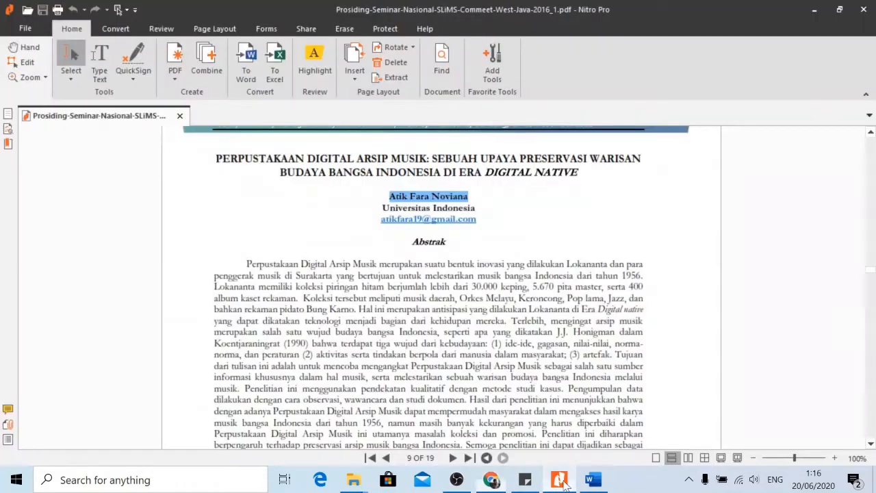
{"action": "left_click_drag", "start_coordinate": [477, 221], "coordinate": [372, 220]}
{"action": "left_click", "coordinate": [482, 221]}
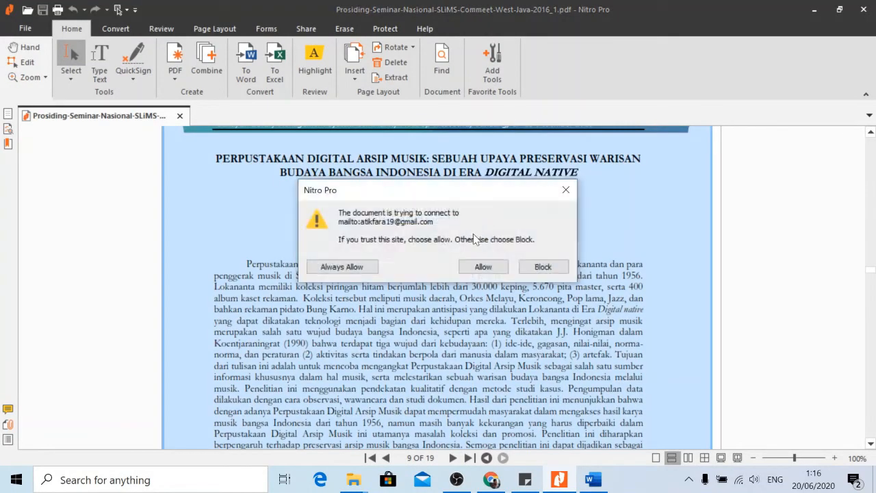
{"action": "left_click", "coordinate": [565, 190]}
{"action": "left_click", "coordinate": [491, 479]}
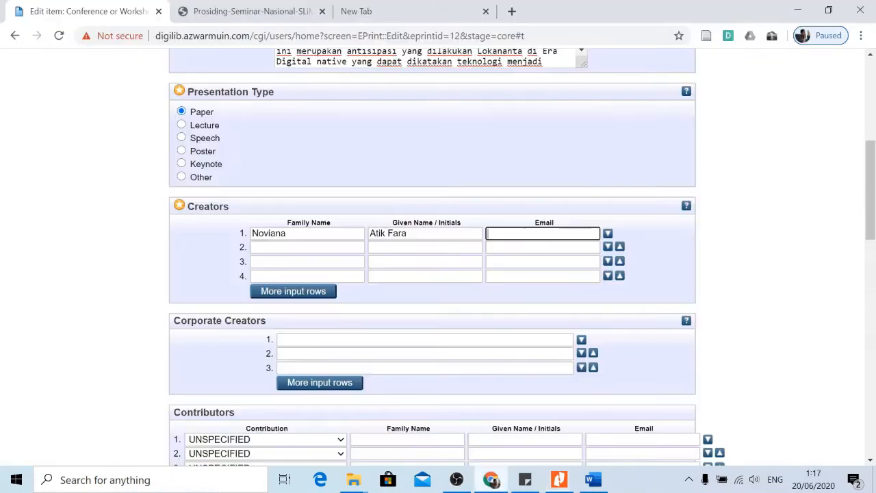
Paste the author's email into creator 1's Email field and review the Creators section.
{"action": "key", "text": "ctrl+v"}
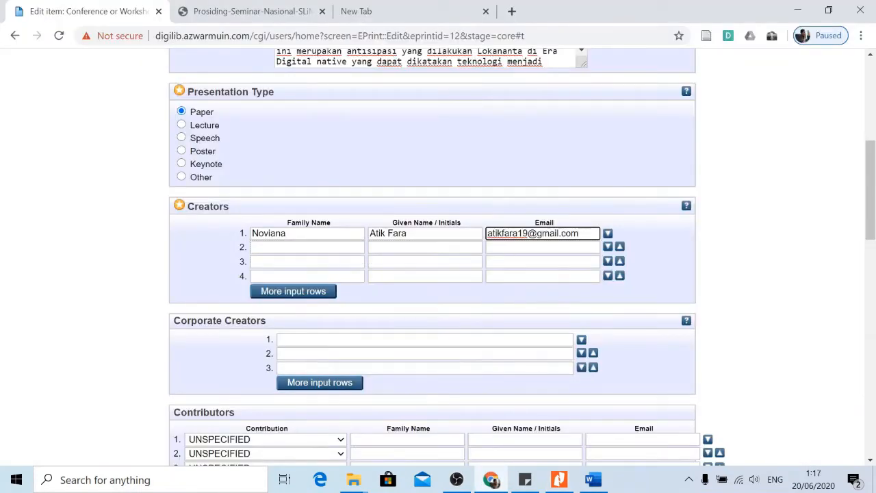
{"action": "left_click", "coordinate": [662, 237]}
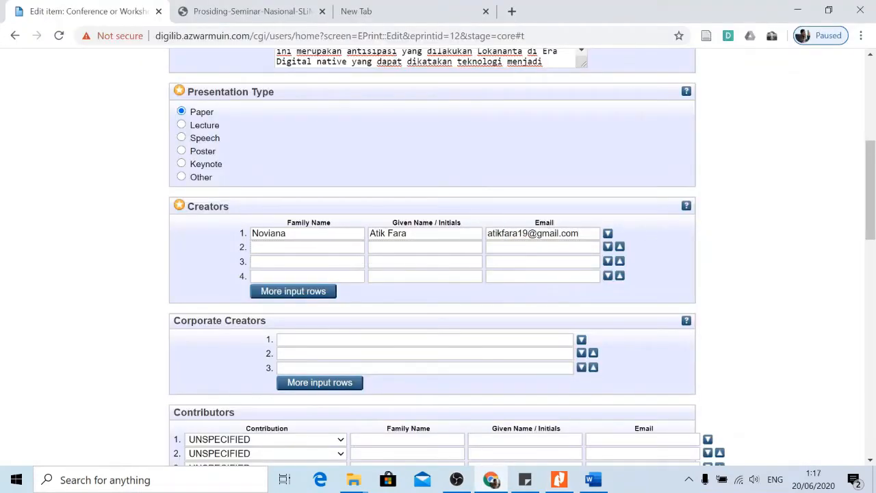
{"action": "scroll", "coordinate": [368, 264], "scroll_direction": "down", "scroll_amount": 1}
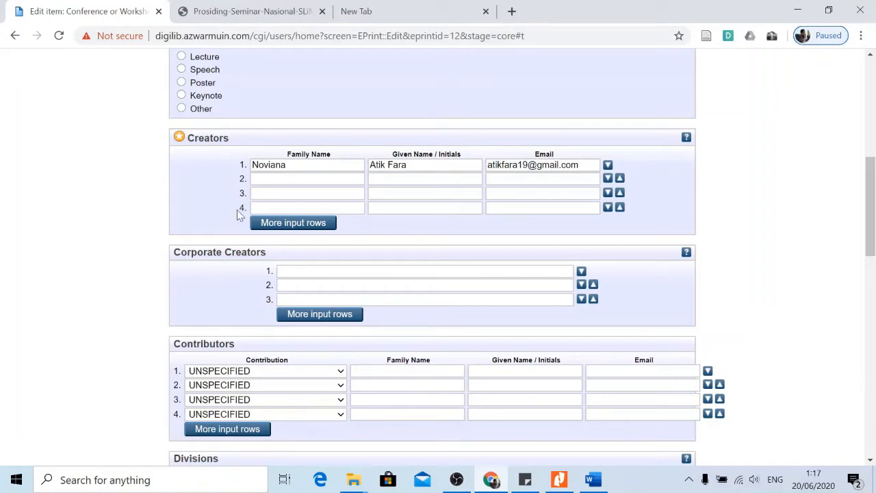
{"action": "scroll", "coordinate": [158, 227], "scroll_direction": "up", "scroll_amount": 3}
{"action": "scroll", "coordinate": [158, 230], "scroll_direction": "down", "scroll_amount": 2}
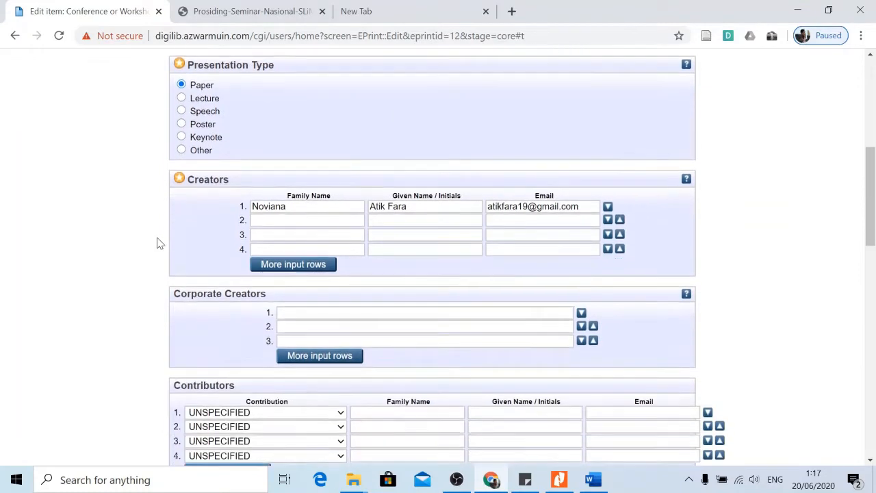
{"action": "scroll", "coordinate": [157, 243], "scroll_direction": "down", "scroll_amount": 2}
{"action": "scroll", "coordinate": [233, 247], "scroll_direction": "up", "scroll_amount": 1}
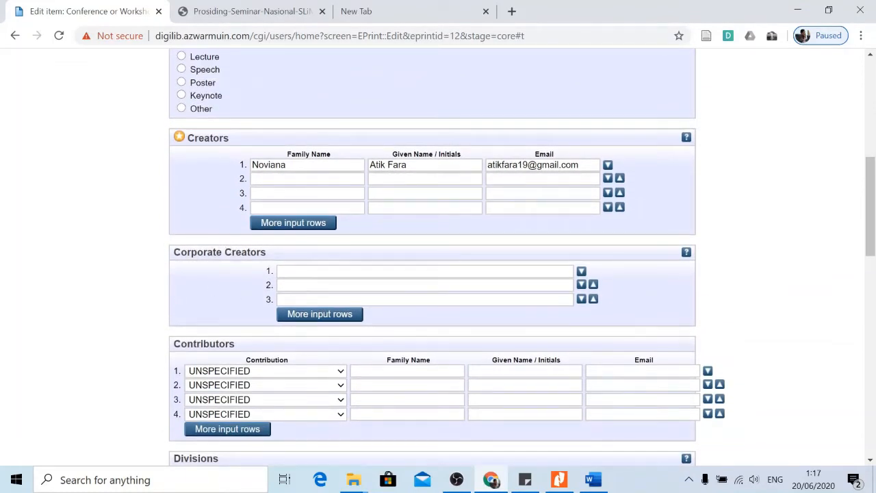
{"action": "left_click", "coordinate": [293, 272]}
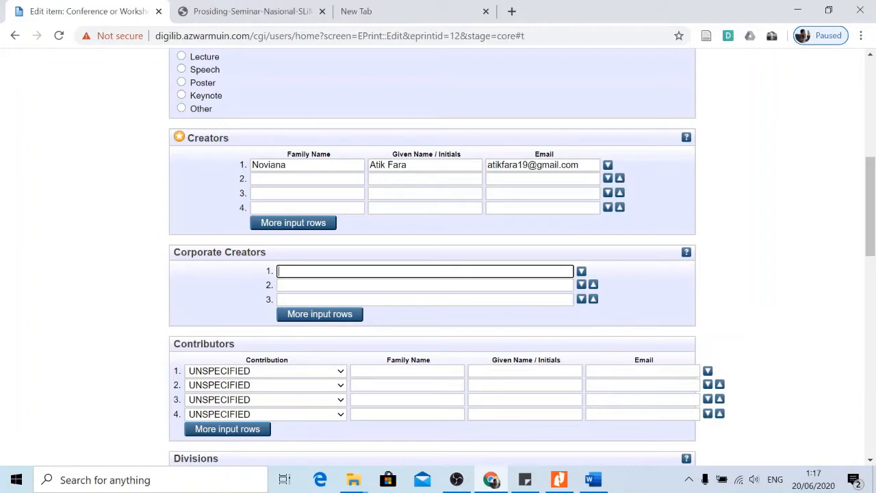
Assign the item to the Ilmu Perpustakaan & Informasi division under Fakultas Adab & Humaniora.
{"action": "scroll", "coordinate": [228, 203], "scroll_direction": "down", "scroll_amount": 2}
{"action": "scroll", "coordinate": [184, 207], "scroll_direction": "up", "scroll_amount": 1}
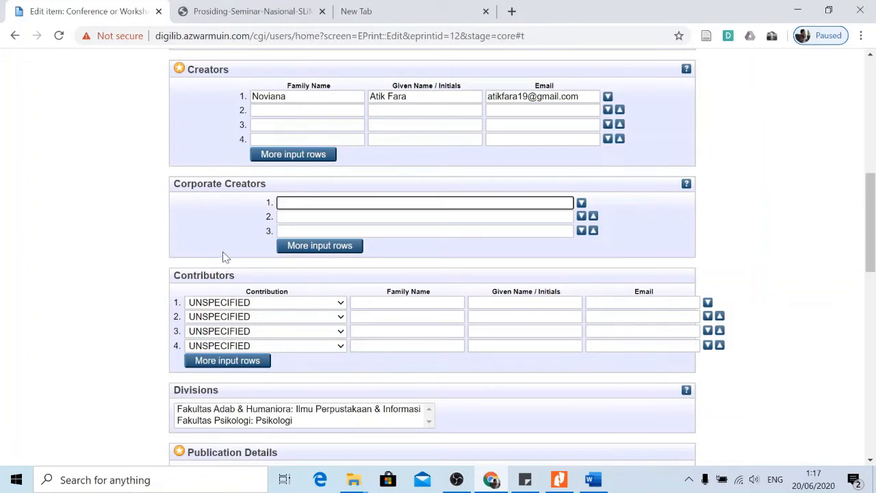
{"action": "scroll", "coordinate": [228, 242], "scroll_direction": "up", "scroll_amount": 1}
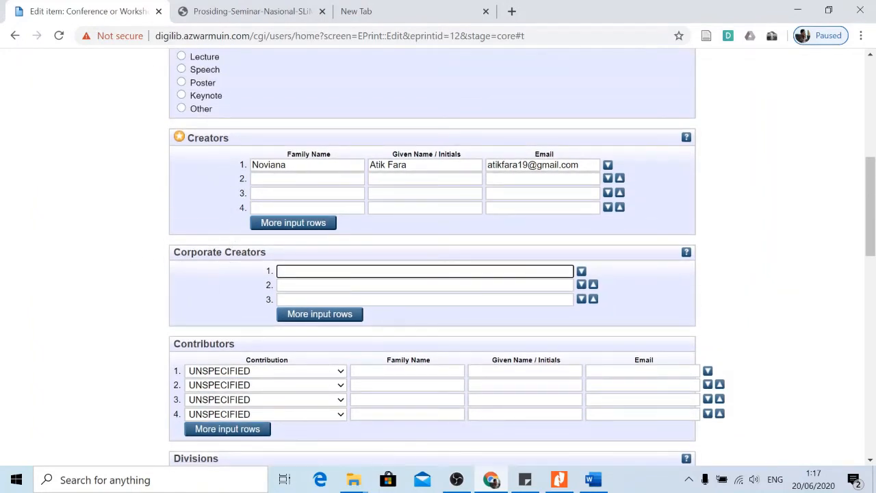
{"action": "scroll", "coordinate": [121, 238], "scroll_direction": "down", "scroll_amount": 3}
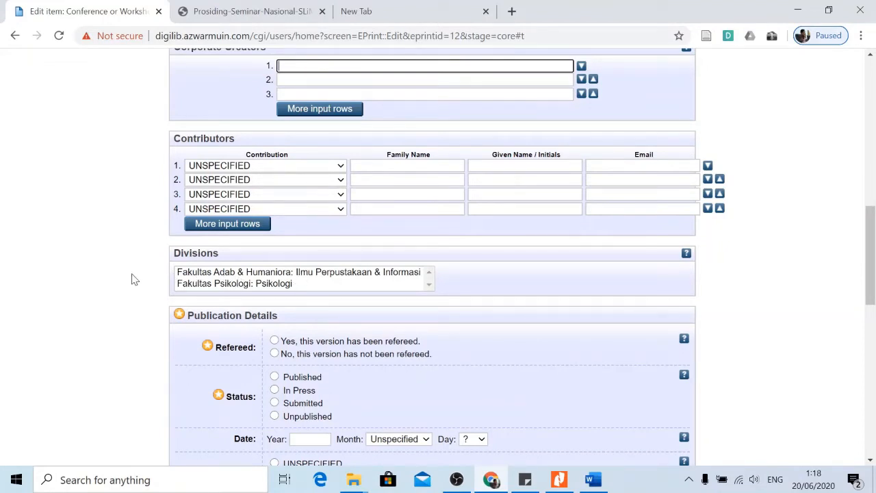
{"action": "scroll", "coordinate": [135, 279], "scroll_direction": "up", "scroll_amount": 6}
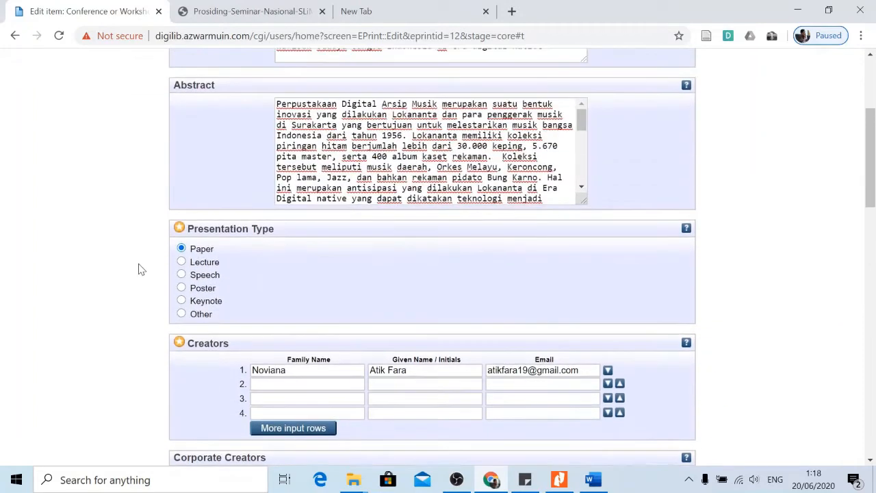
{"action": "scroll", "coordinate": [138, 269], "scroll_direction": "up", "scroll_amount": 1}
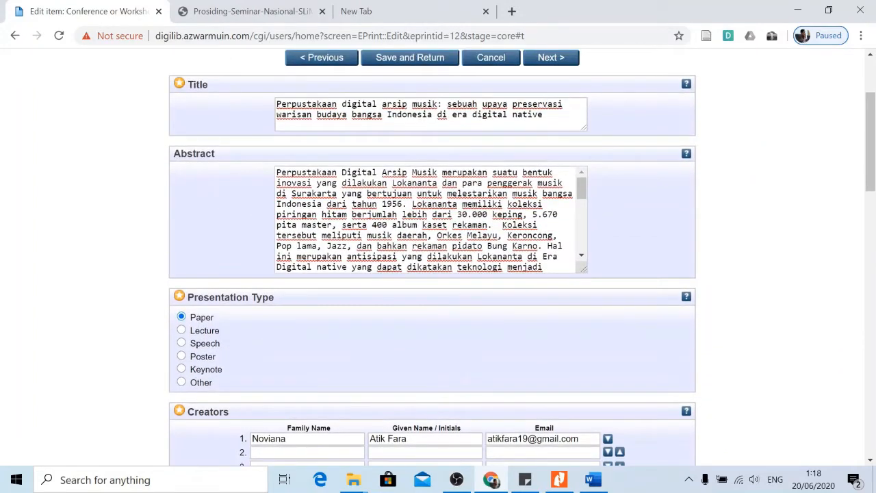
{"action": "scroll", "coordinate": [133, 215], "scroll_direction": "down", "scroll_amount": 7}
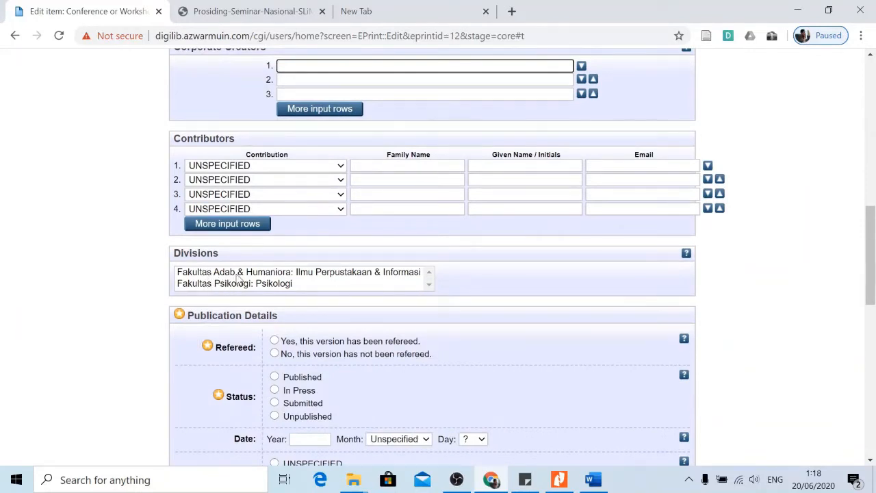
{"action": "left_click", "coordinate": [322, 273]}
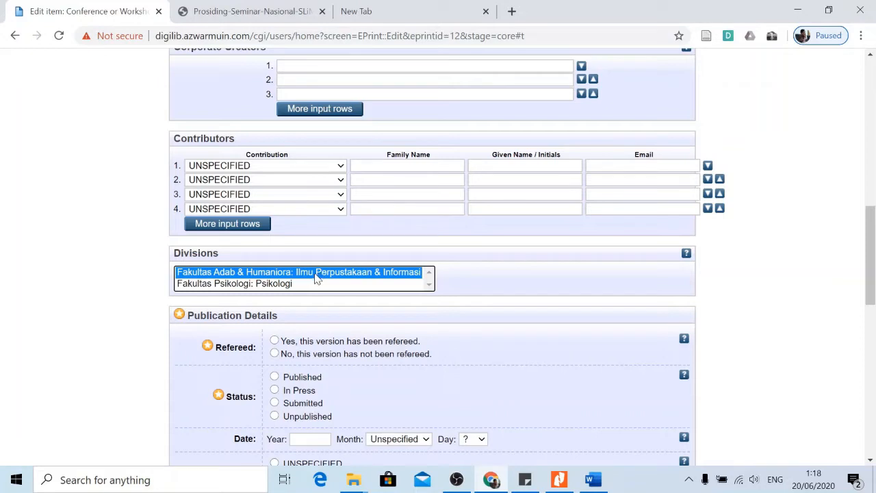
Mark the item as 'Yes, refereed' with status 'Published'.
{"action": "scroll", "coordinate": [165, 226], "scroll_direction": "down", "scroll_amount": 1}
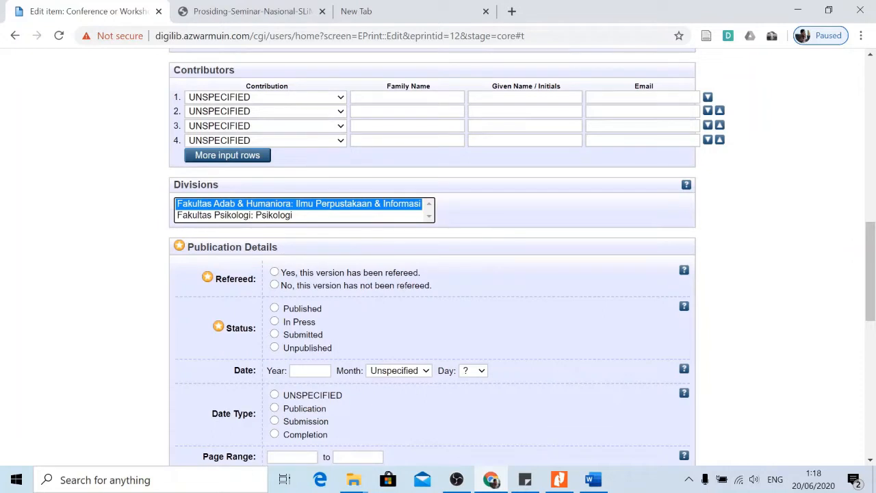
{"action": "left_click", "coordinate": [275, 273]}
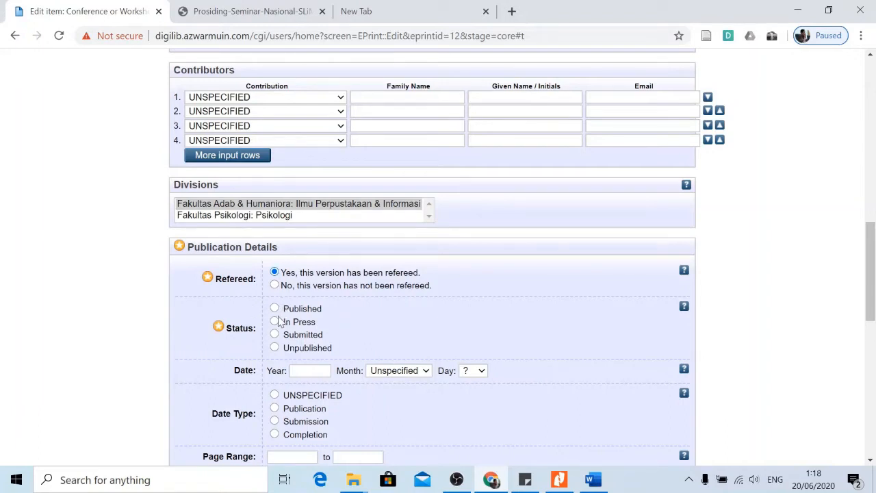
{"action": "left_click", "coordinate": [274, 309]}
{"action": "scroll", "coordinate": [254, 322], "scroll_direction": "down", "scroll_amount": 1}
Check the publication date in the proceedings PDF before filling in the Year.
{"action": "left_click", "coordinate": [310, 301]}
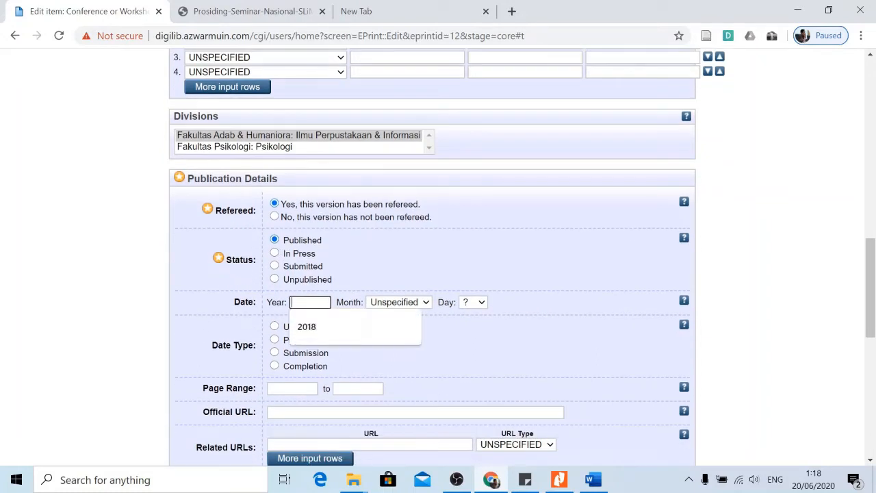
{"action": "left_click", "coordinate": [506, 272]}
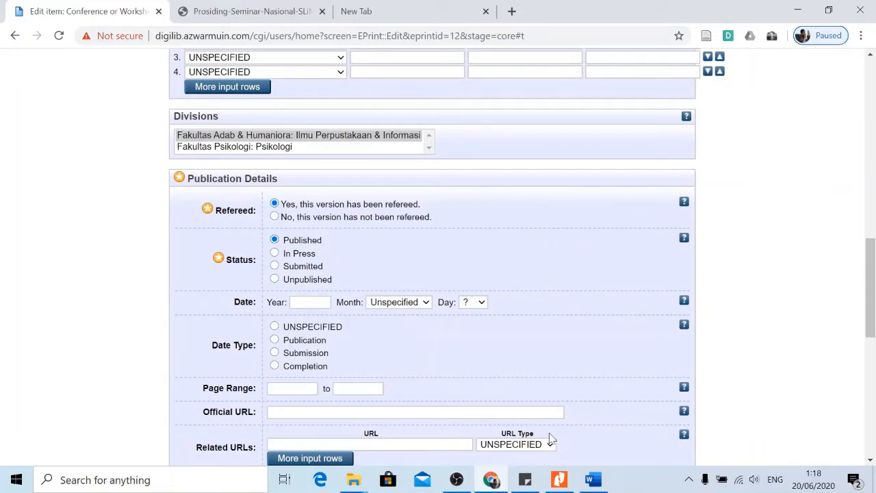
{"action": "left_click", "coordinate": [560, 481]}
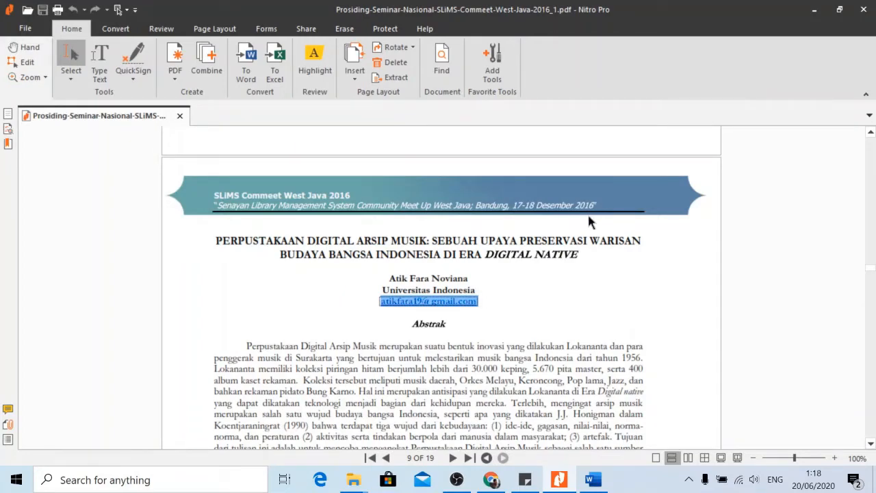
{"action": "left_click", "coordinate": [564, 480]}
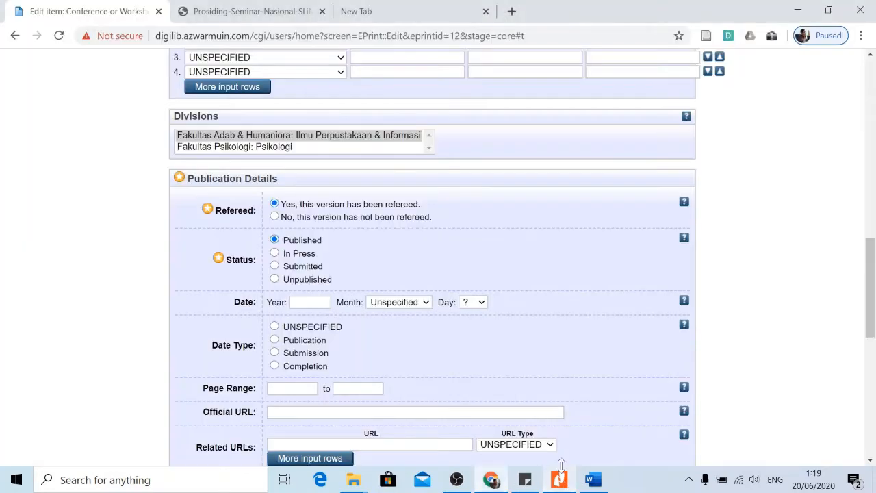
Enter year 2016 and month December, rechecking the PDF for the day.
{"action": "left_click", "coordinate": [310, 302]}
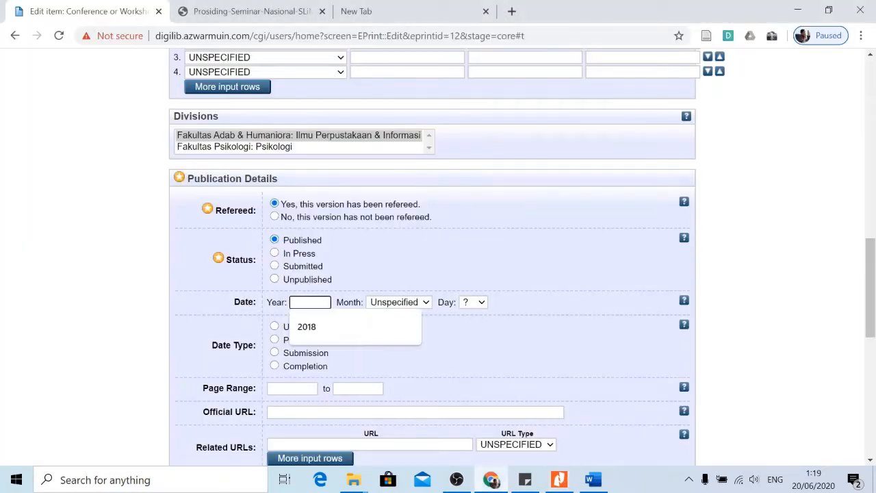
{"action": "type", "text": "2016"}
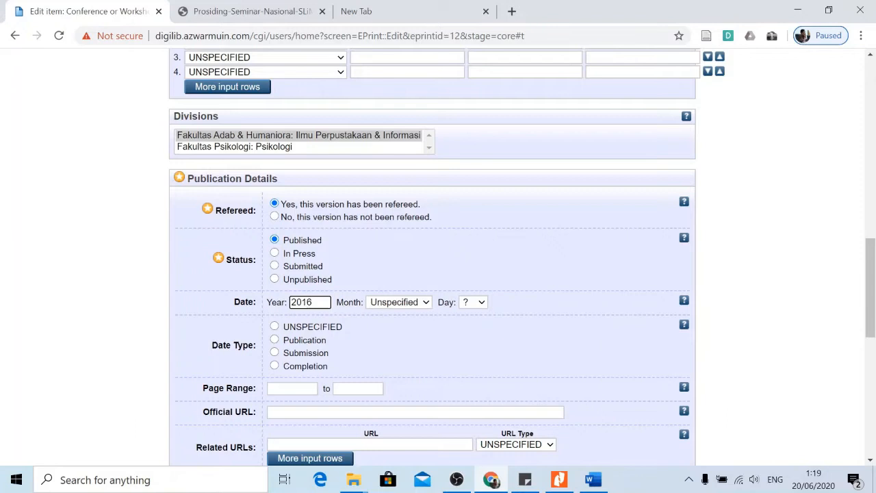
{"action": "left_click", "coordinate": [375, 304]}
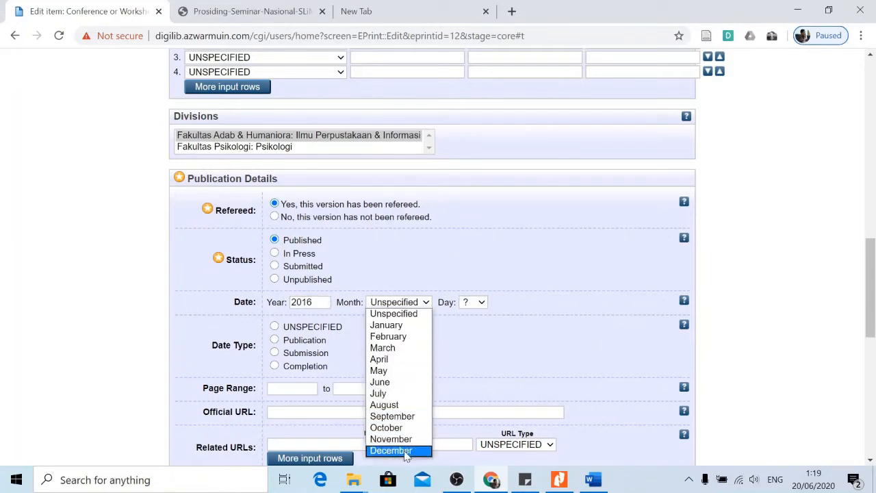
{"action": "left_click", "coordinate": [393, 450]}
{"action": "left_click", "coordinate": [559, 480]}
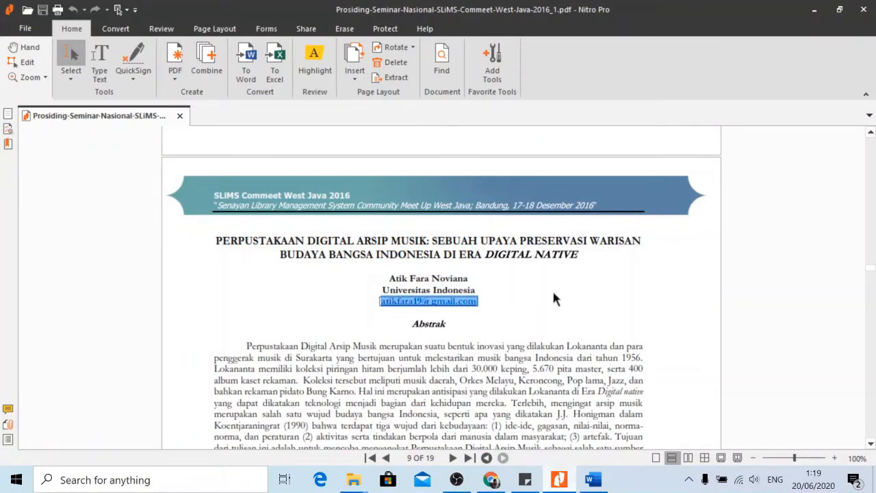
{"action": "left_click", "coordinate": [491, 479]}
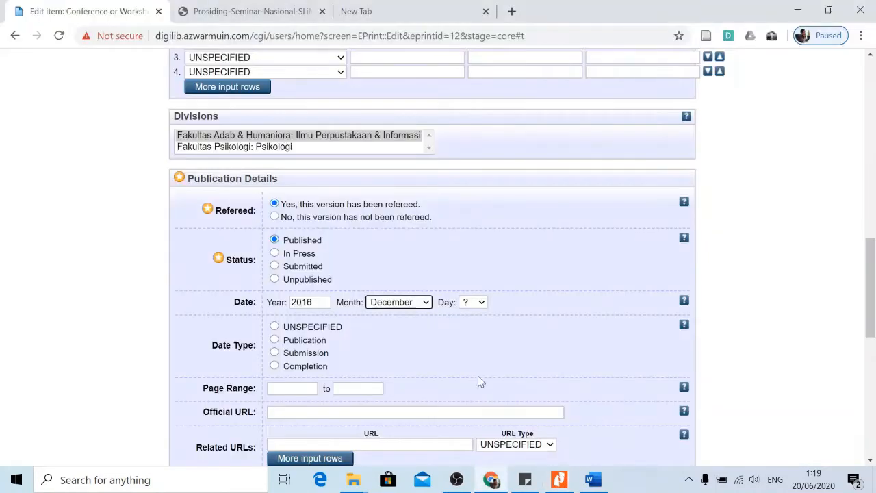
{"action": "left_click", "coordinate": [478, 303]}
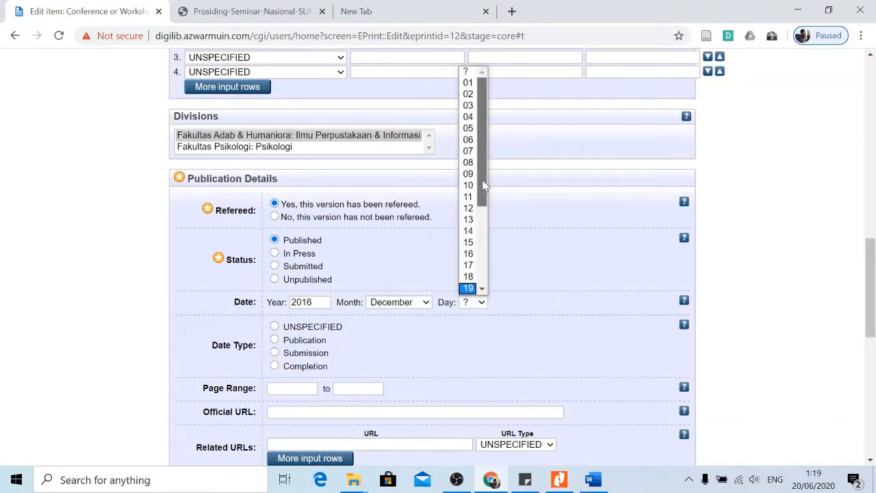
{"action": "scroll", "coordinate": [482, 219], "scroll_direction": "down", "scroll_amount": 1}
Set the day to 17 and the date type to Publication.
{"action": "left_click", "coordinate": [472, 200]}
{"action": "scroll", "coordinate": [483, 270], "scroll_direction": "down", "scroll_amount": 1}
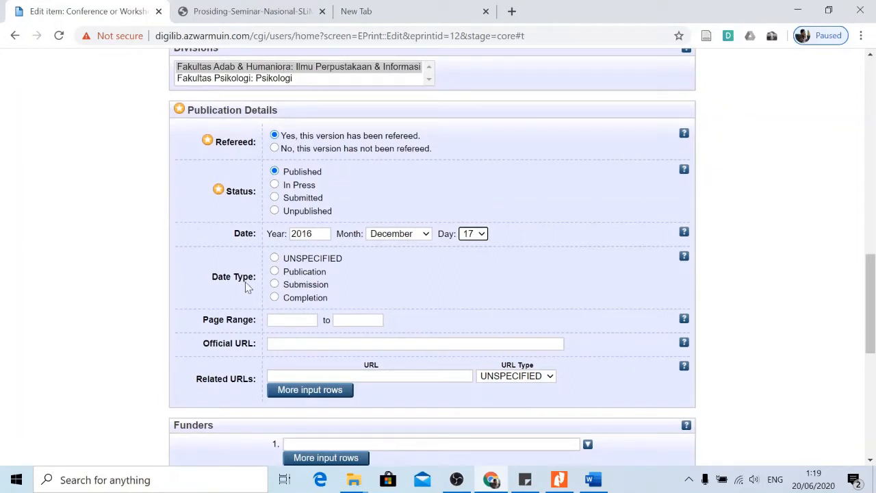
{"action": "left_click", "coordinate": [274, 271]}
Select the Page Range boxes, then switch to the PDF to look up page numbers.
{"action": "left_click", "coordinate": [292, 320]}
{"action": "left_click", "coordinate": [183, 293]}
{"action": "left_click", "coordinate": [296, 320]}
{"action": "left_click", "coordinate": [358, 320]}
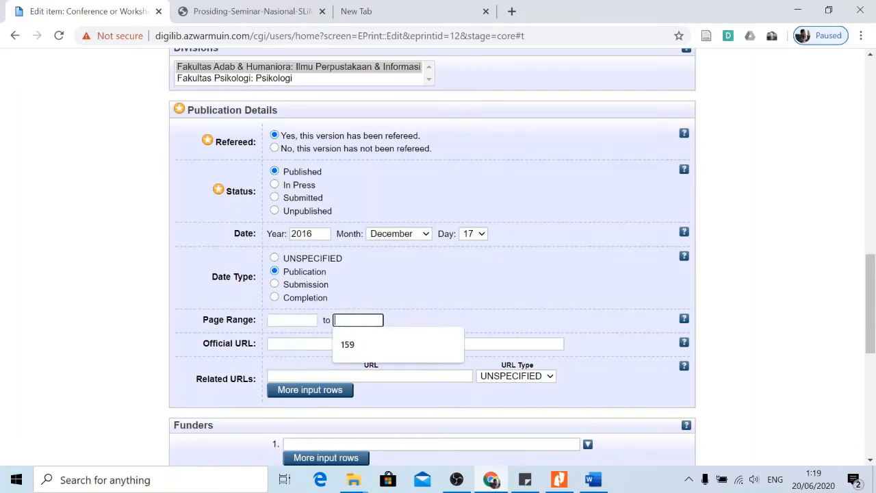
{"action": "left_click", "coordinate": [296, 320]}
{"action": "left_click", "coordinate": [376, 292]}
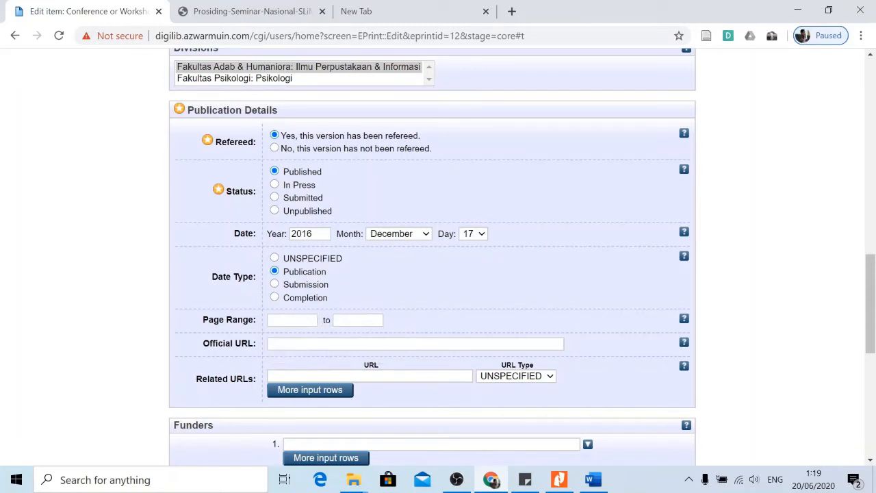
{"action": "left_click", "coordinate": [558, 484]}
Scroll to the last page of the proceedings PDF to confirm it is numbered 16.
{"action": "scroll", "coordinate": [510, 288], "scroll_direction": "down", "scroll_amount": 10}
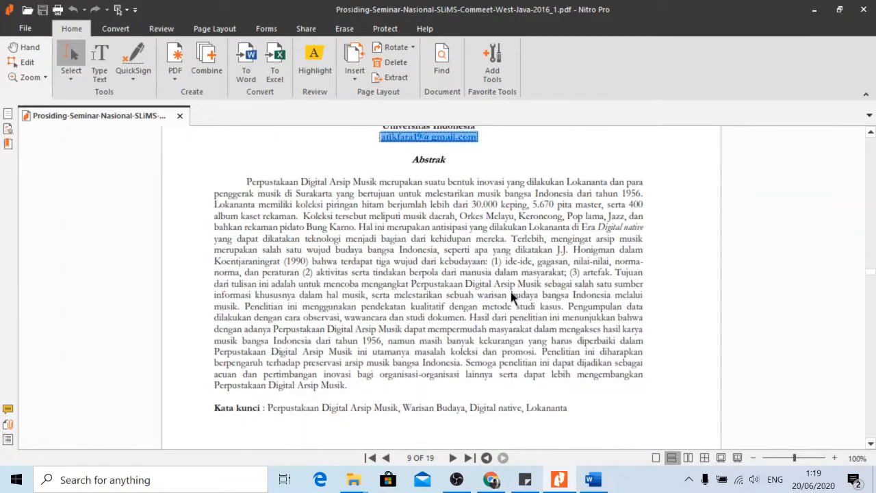
{"action": "scroll", "coordinate": [449, 352], "scroll_direction": "down", "scroll_amount": 5}
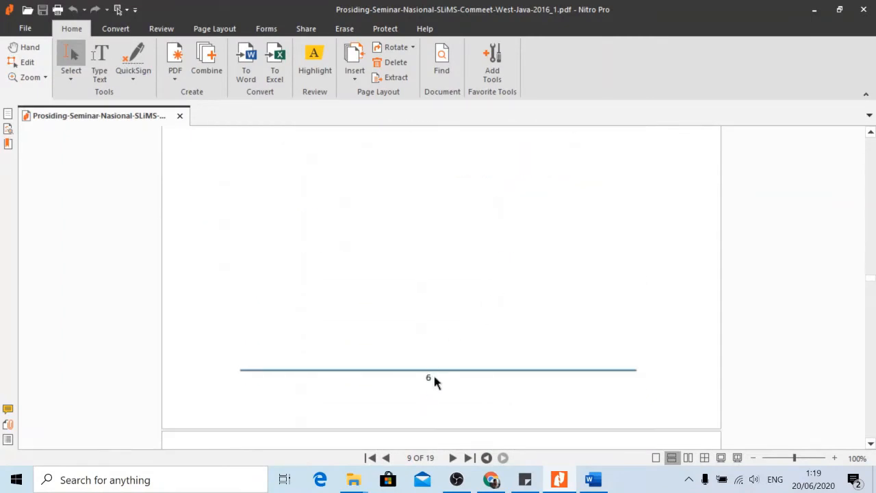
{"action": "key", "text": "ctrl+a"}
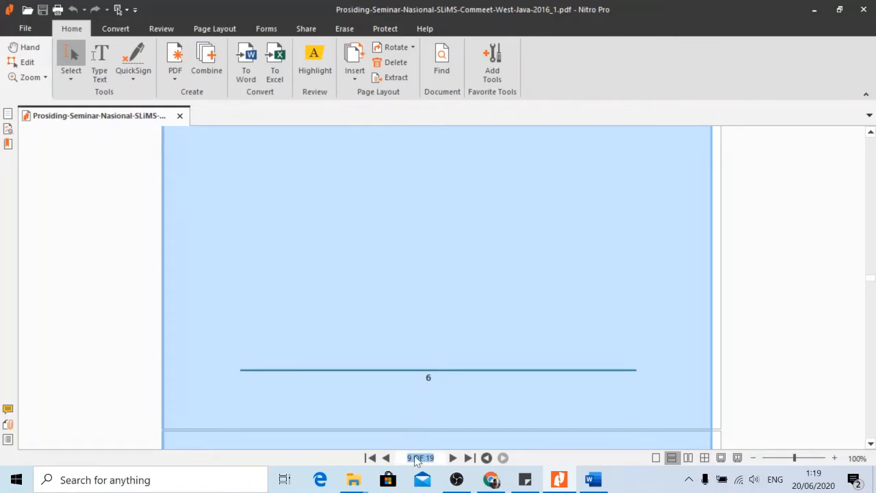
{"action": "left_click", "coordinate": [437, 399]}
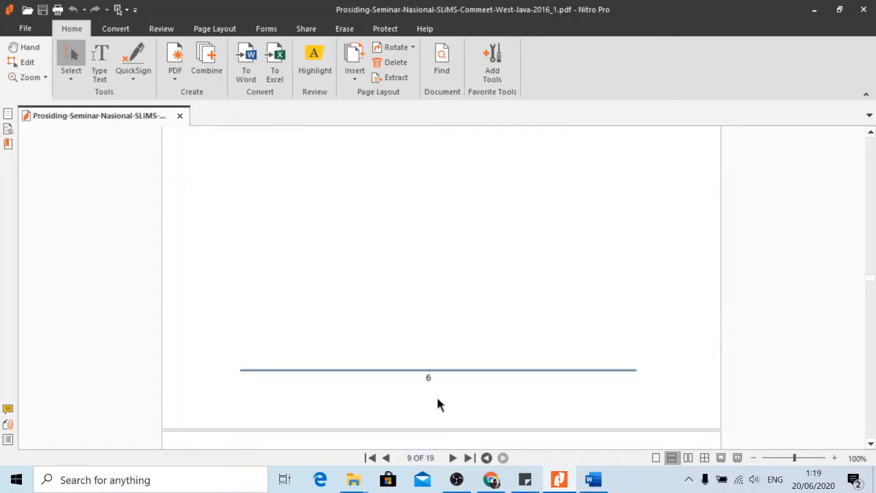
{"action": "scroll", "coordinate": [453, 406], "scroll_direction": "down", "scroll_amount": 5}
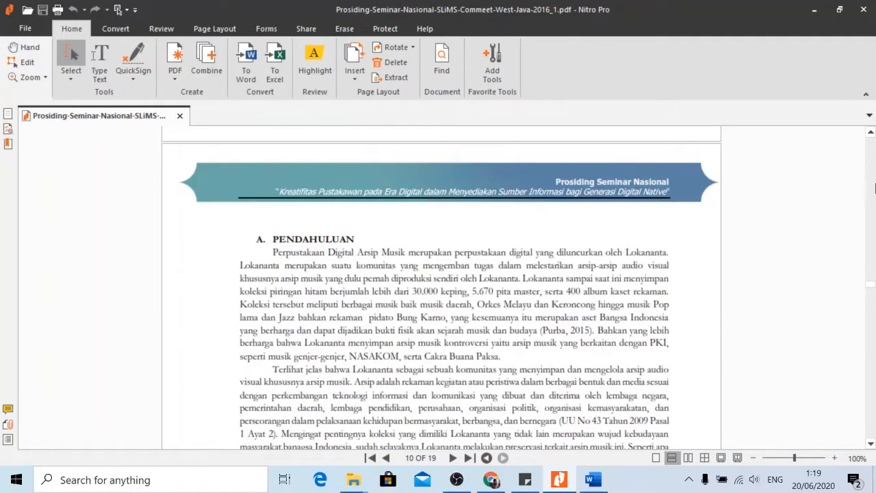
{"action": "left_click_drag", "start_coordinate": [872, 290], "coordinate": [873, 458]}
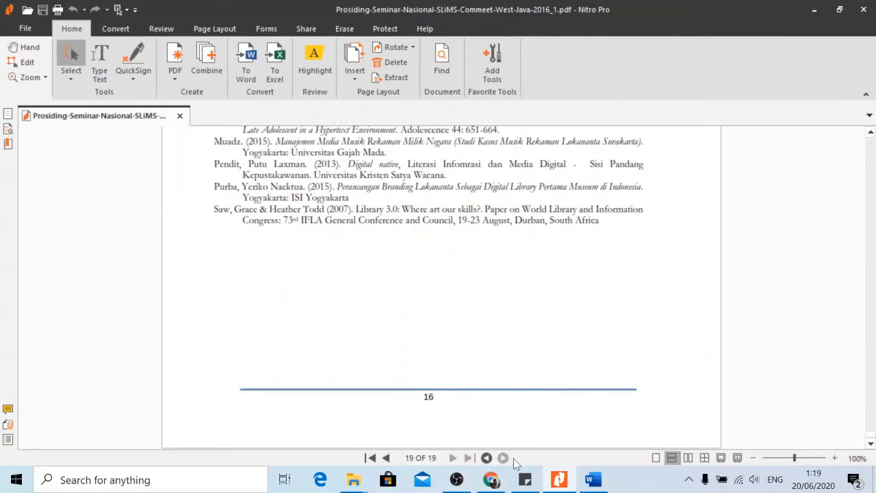
{"action": "left_click", "coordinate": [491, 479]}
Enter a page range of 6 to 16.
{"action": "left_click", "coordinate": [301, 320]}
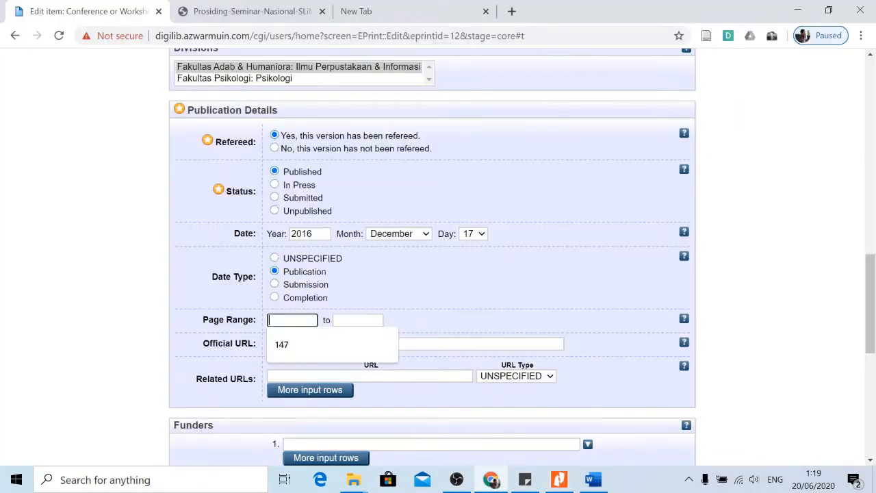
{"action": "type", "text": "6"}
{"action": "left_click", "coordinate": [358, 320]}
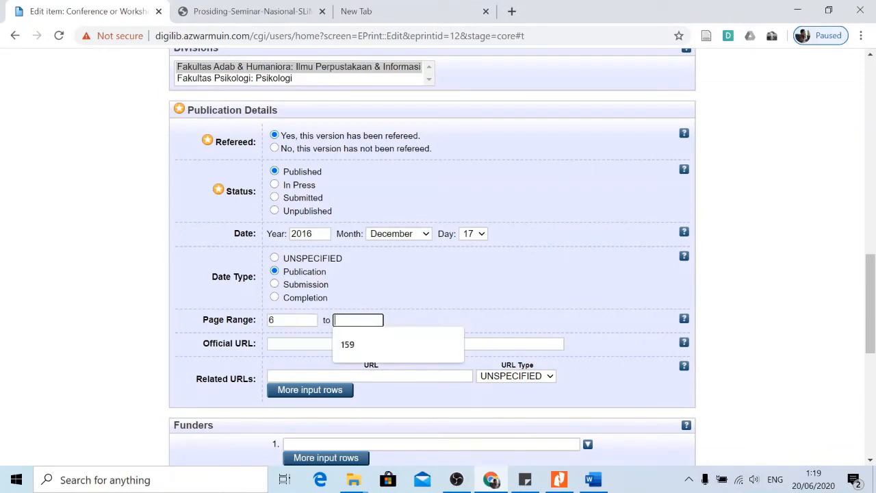
{"action": "type", "text": "16"}
{"action": "left_click", "coordinate": [416, 294]}
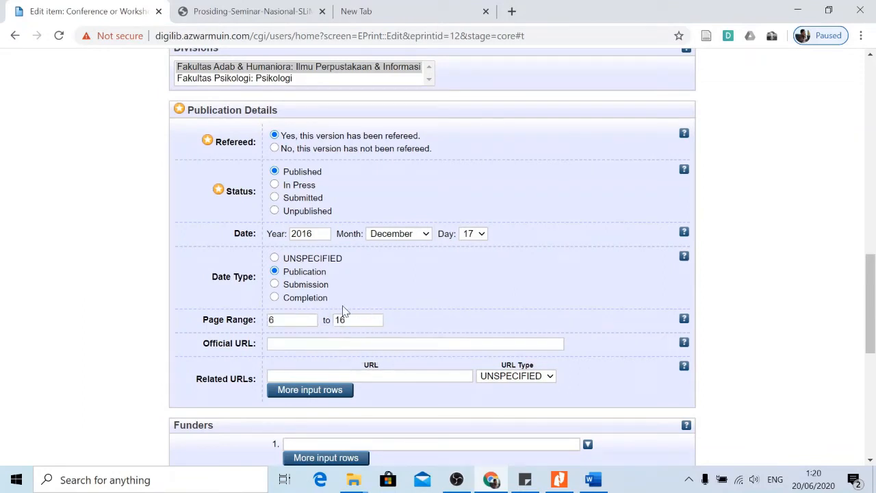
Start the Official URL field, then switch to the proceedings tab to fetch its address.
{"action": "left_click", "coordinate": [356, 344]}
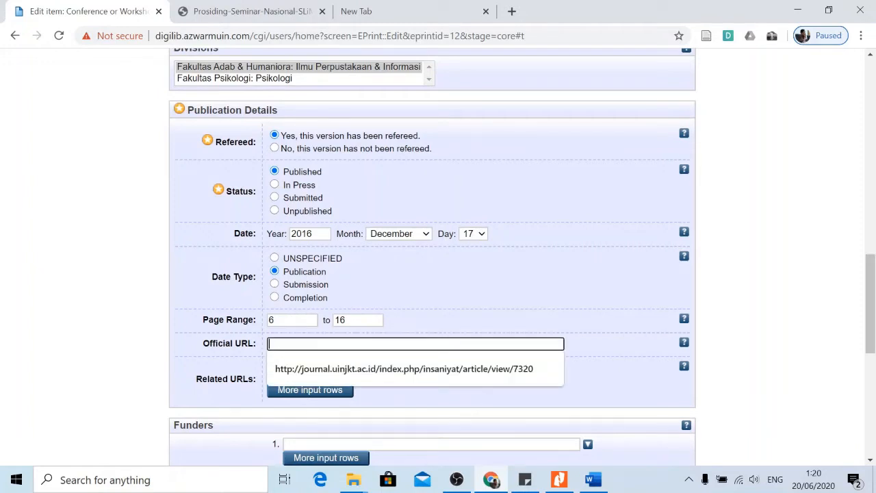
{"action": "left_click", "coordinate": [110, 323]}
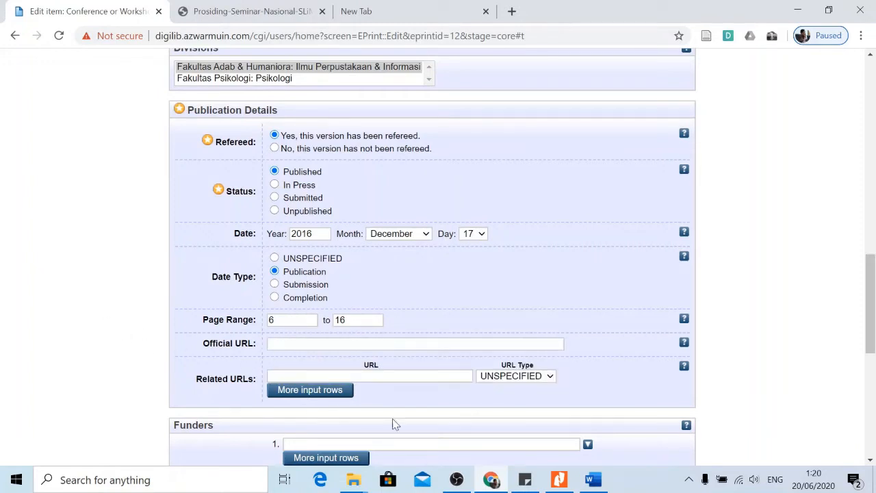
{"action": "left_click", "coordinate": [262, 9]}
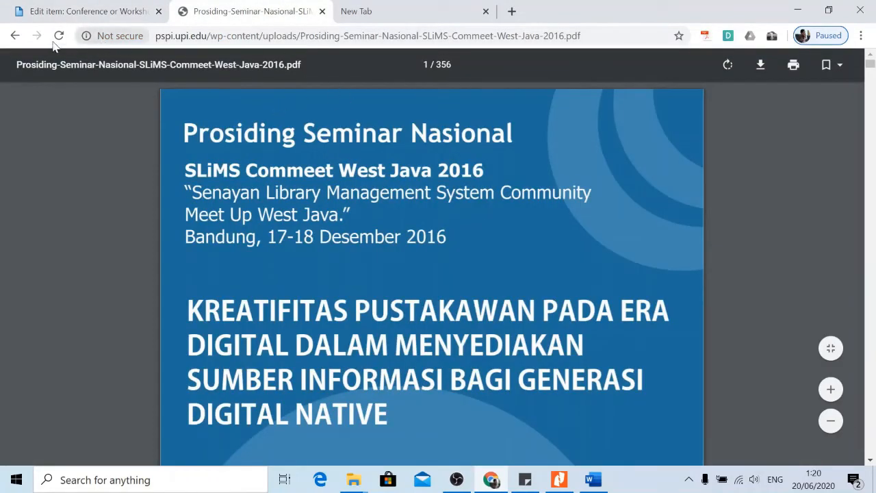
Copy the Prosiding Seminar SCWJ16 web page address from the second Chrome tab.
{"action": "left_click", "coordinate": [15, 35]}
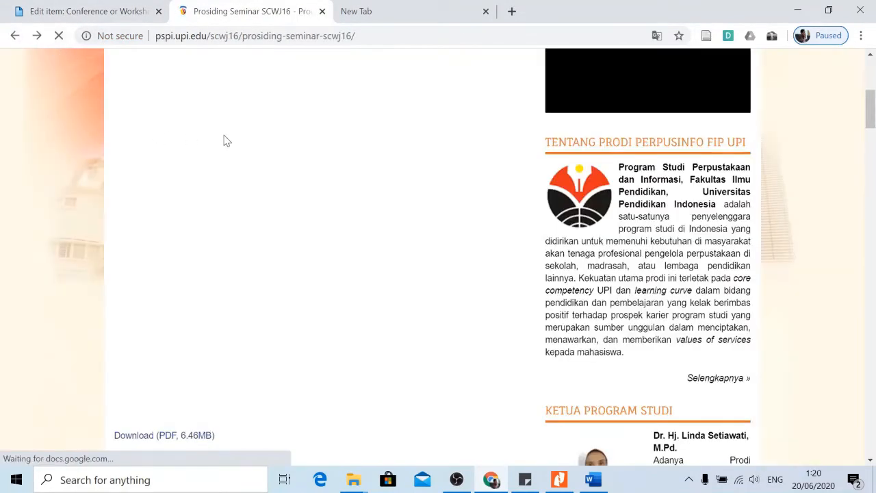
{"action": "scroll", "coordinate": [223, 139], "scroll_direction": "up", "scroll_amount": 5}
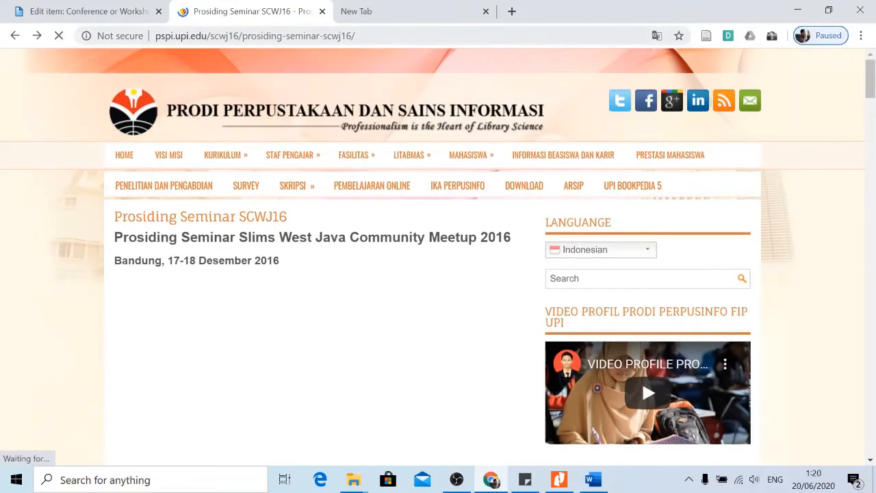
{"action": "left_click", "coordinate": [277, 38]}
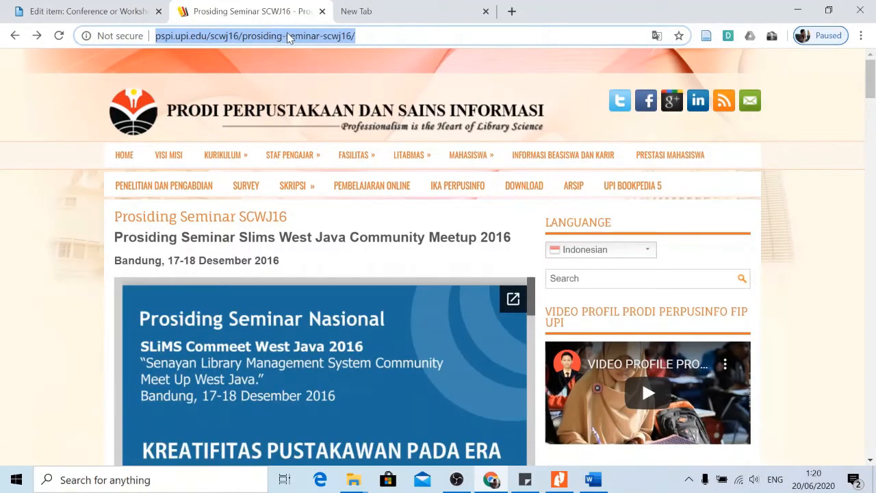
{"action": "right_click", "coordinate": [288, 34]}
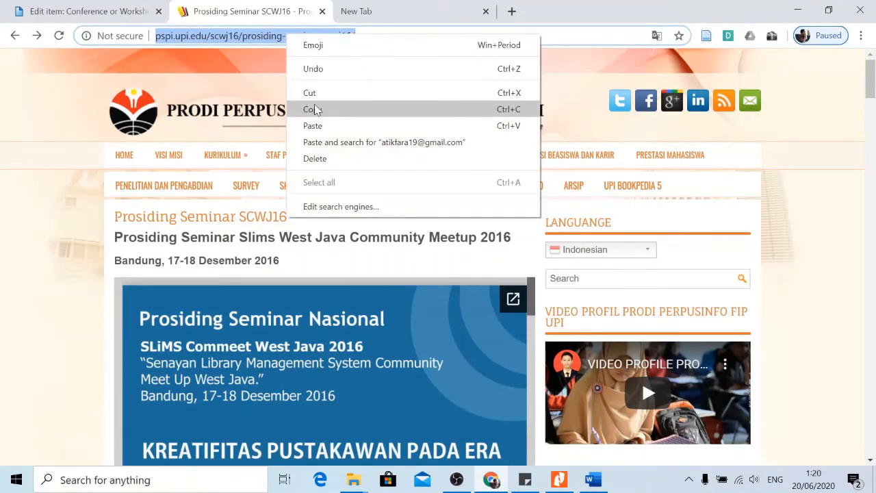
{"action": "left_click", "coordinate": [313, 108]}
{"action": "left_click", "coordinate": [103, 8]}
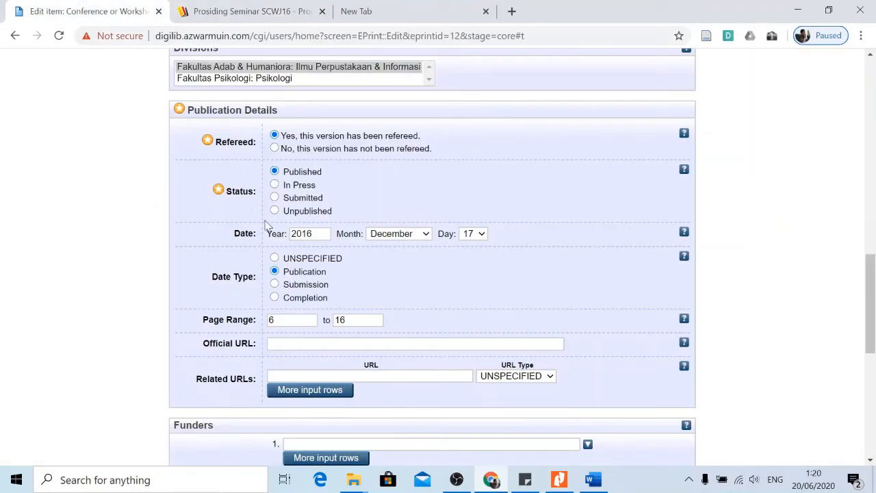
{"action": "left_click", "coordinate": [295, 344]}
{"action": "right_click", "coordinate": [296, 344]}
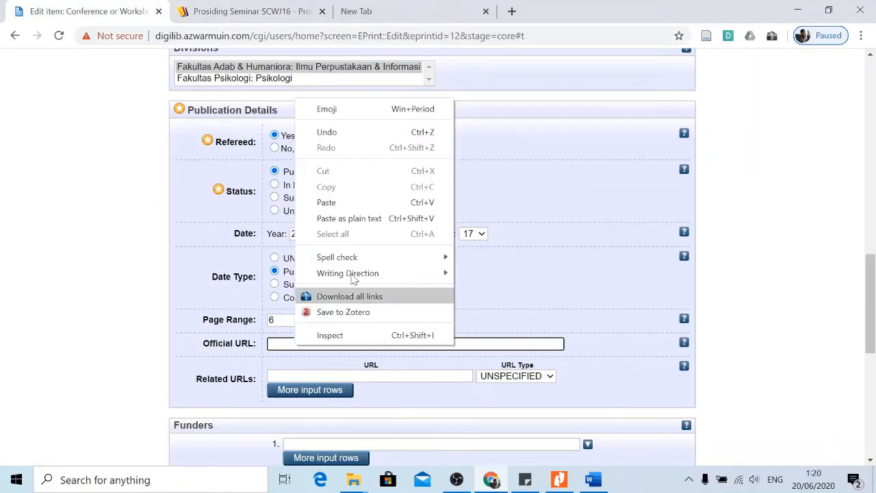
{"action": "left_click", "coordinate": [342, 202]}
{"action": "scroll", "coordinate": [441, 310], "scroll_direction": "down", "scroll_amount": 1}
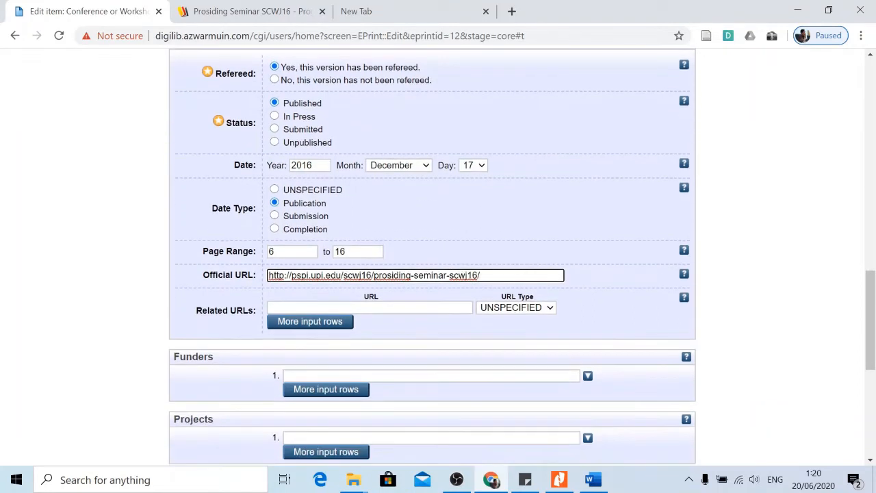
Skip related URLs, funders and projects, leaving them blank, and reach Event Title.
{"action": "key", "text": "Tab"}
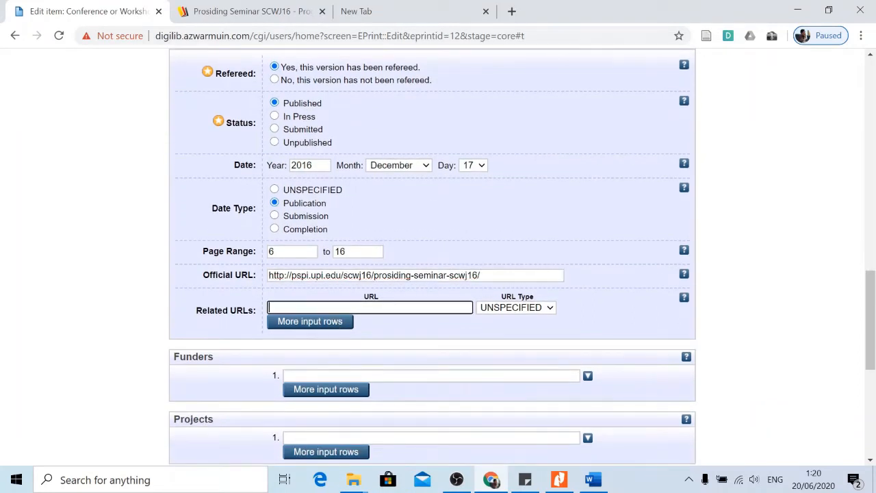
{"action": "scroll", "coordinate": [124, 320], "scroll_direction": "down", "scroll_amount": 1}
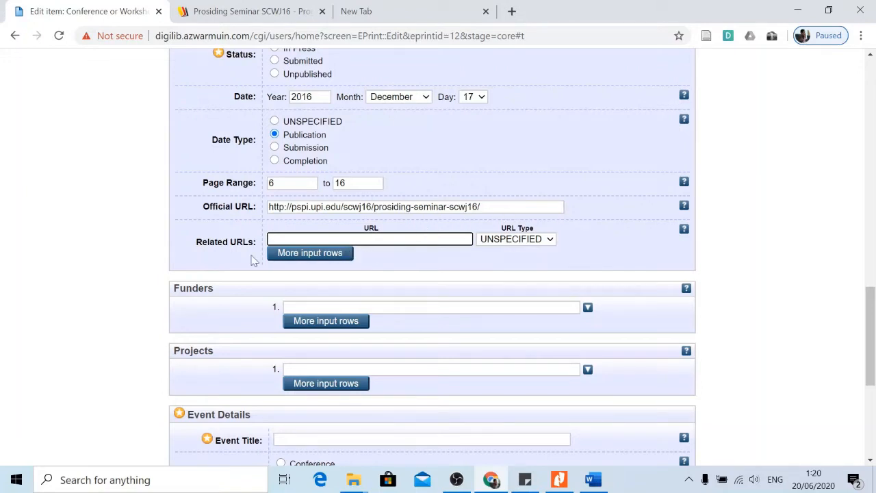
{"action": "scroll", "coordinate": [192, 271], "scroll_direction": "down", "scroll_amount": 1}
{"action": "left_click", "coordinate": [291, 239]}
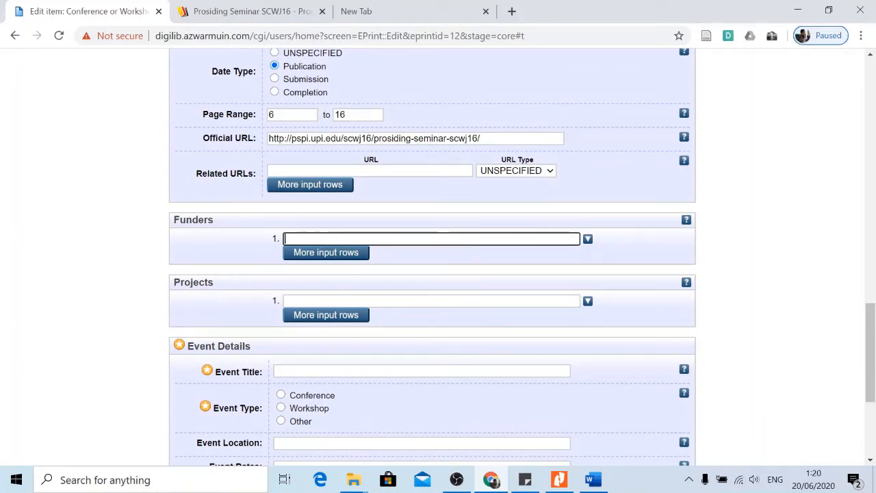
{"action": "left_click", "coordinate": [293, 301]}
{"action": "scroll", "coordinate": [186, 301], "scroll_direction": "down", "scroll_amount": 2}
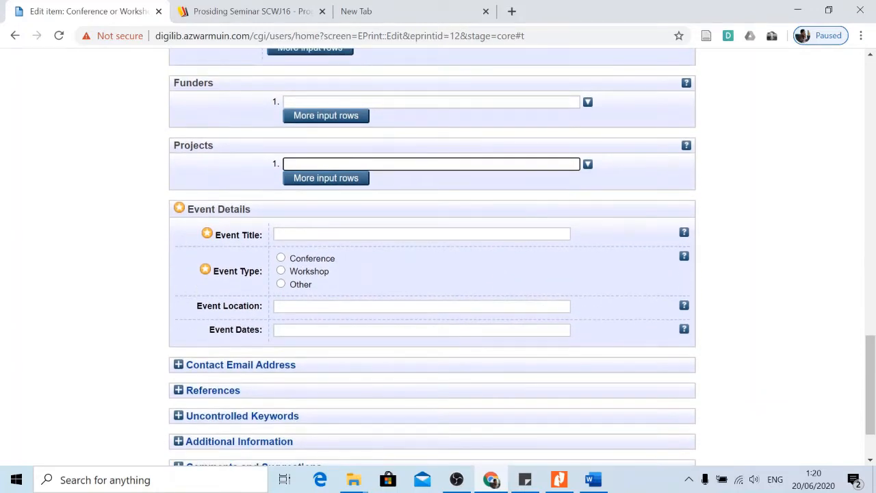
{"action": "left_click", "coordinate": [293, 234]}
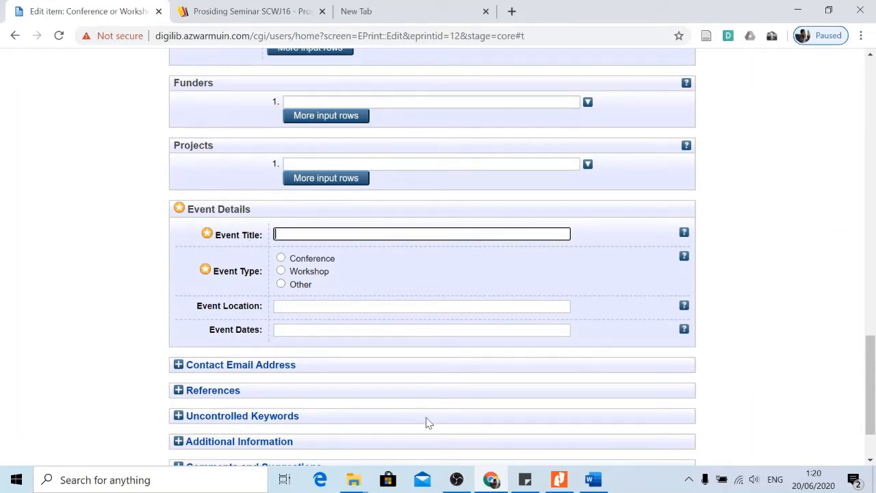
Scroll the proceedings PDF back to its cover page: SLiMS Commeet West Java 2016, Bandung, 17-18 Desember 2016.
{"action": "left_click", "coordinate": [559, 481]}
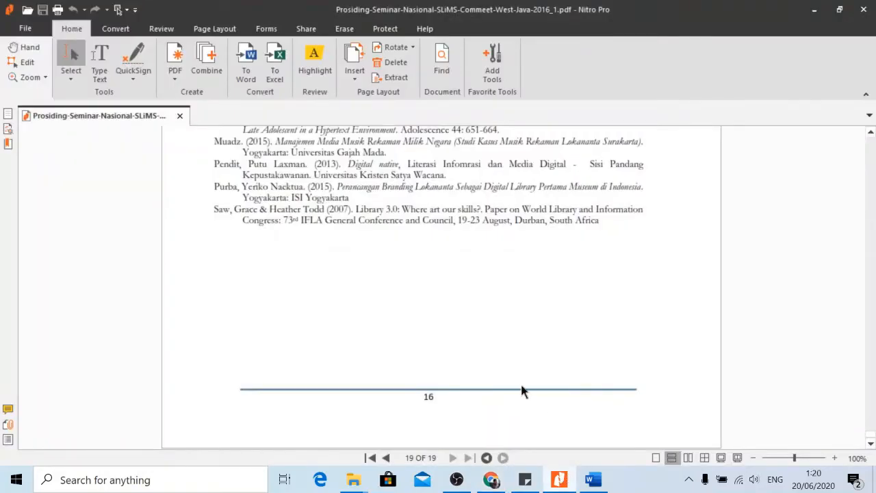
{"action": "scroll", "coordinate": [577, 336], "scroll_direction": "up", "scroll_amount": 6}
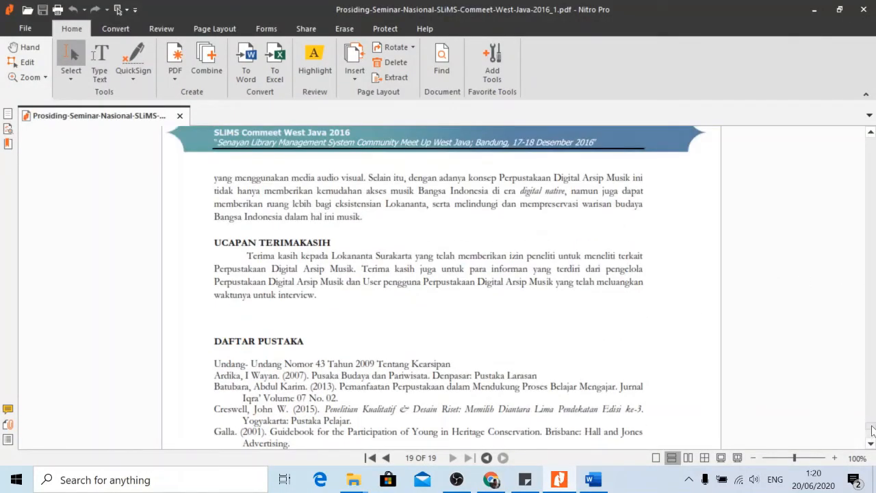
{"action": "left_click_drag", "start_coordinate": [871, 427], "coordinate": [872, 135]}
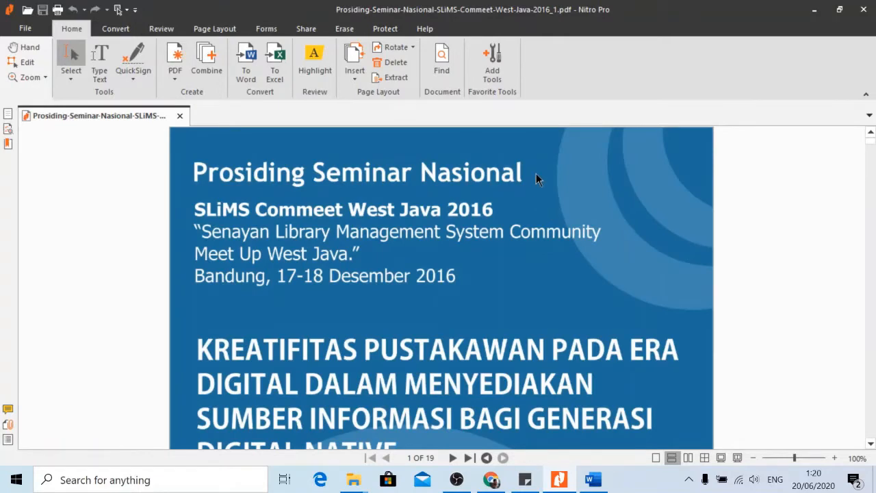
{"action": "left_click", "coordinate": [317, 169]}
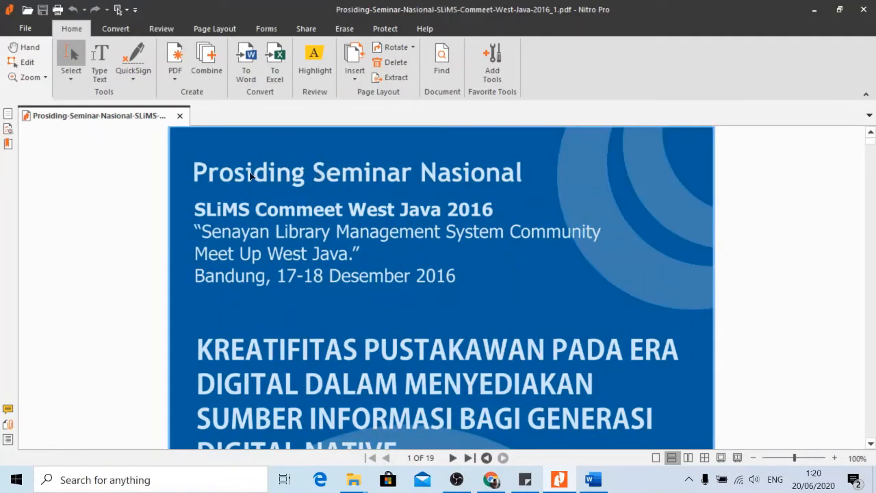
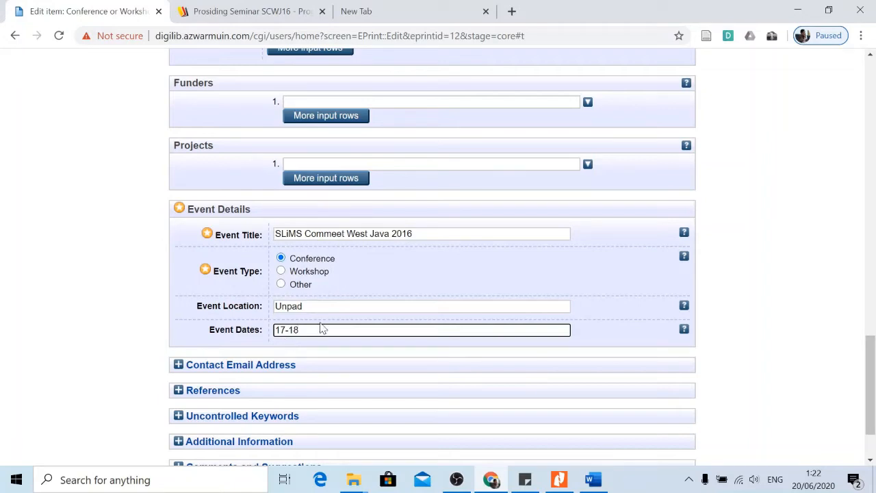
Check the conference dates in the proceedings PDF and type the Desember 2016 dates into Event Dates.
{"action": "left_click", "coordinate": [558, 480]}
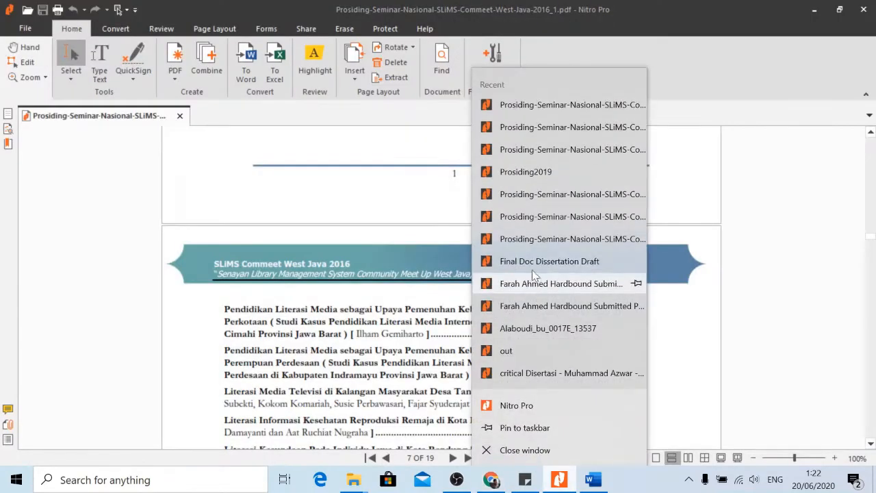
{"action": "left_click", "coordinate": [711, 295]}
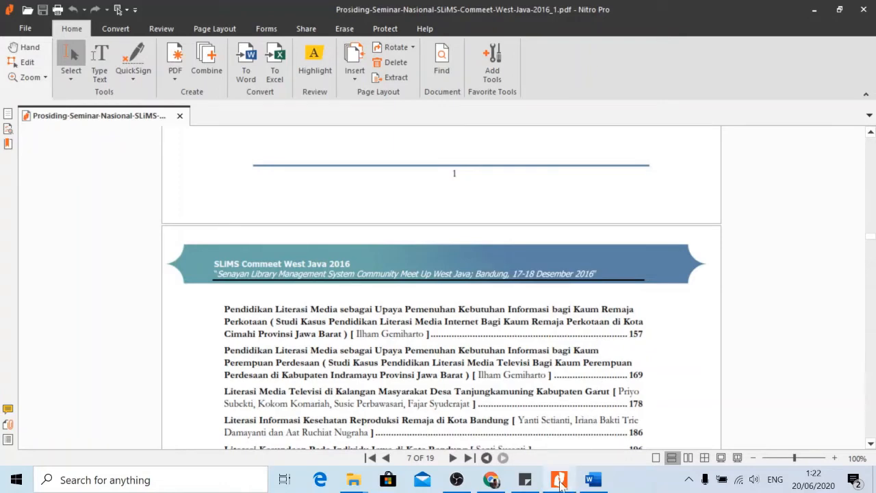
{"action": "left_click", "coordinate": [491, 480]}
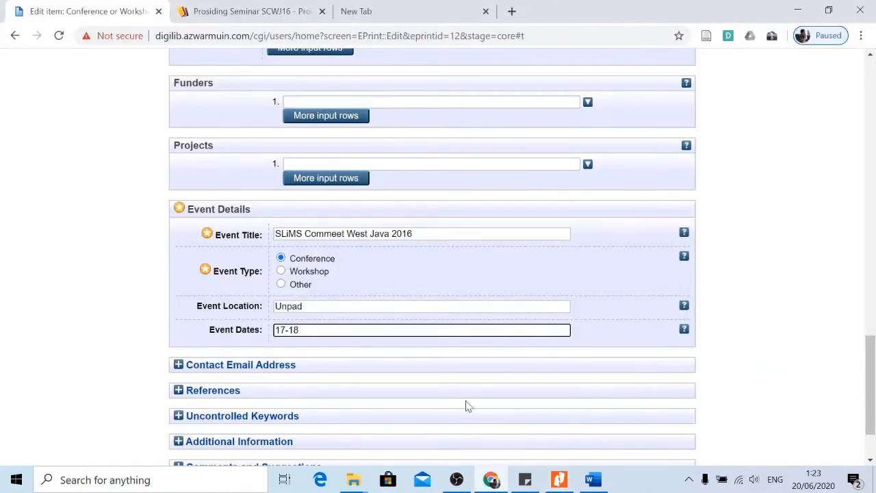
{"action": "type", "text": "dese"}
{"action": "key", "text": "BackSpace"}
{"action": "key", "text": "BackSpace"}
{"action": "type", "text": "Desember 2016"}
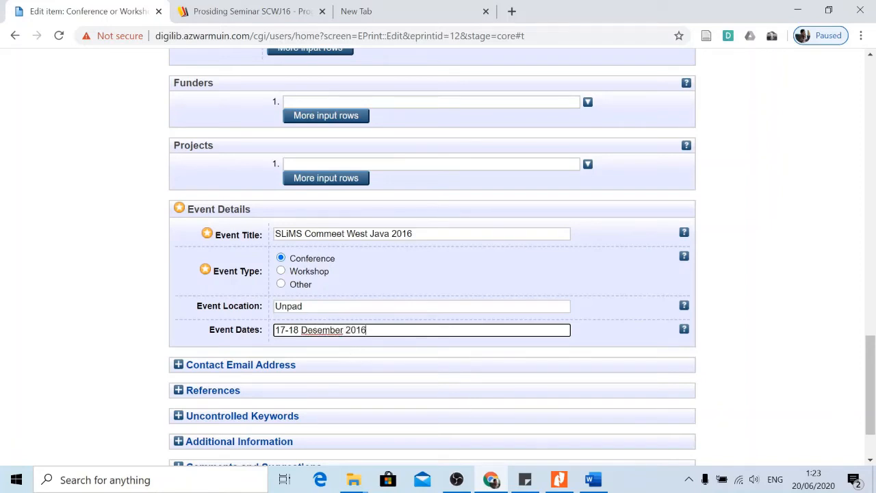
Expand the empty References section below the completed Event Details.
{"action": "scroll", "coordinate": [308, 260], "scroll_direction": "up", "scroll_amount": 2}
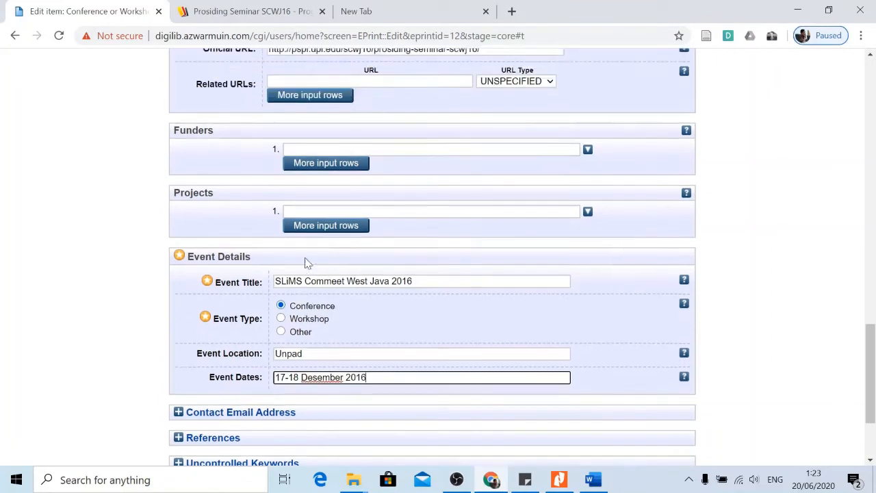
{"action": "scroll", "coordinate": [318, 270], "scroll_direction": "down", "scroll_amount": 2}
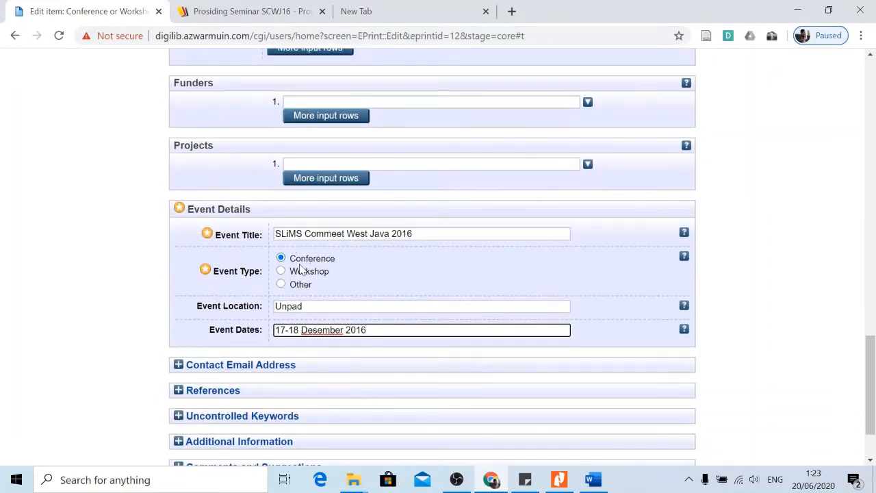
{"action": "scroll", "coordinate": [304, 289], "scroll_direction": "down", "scroll_amount": 1}
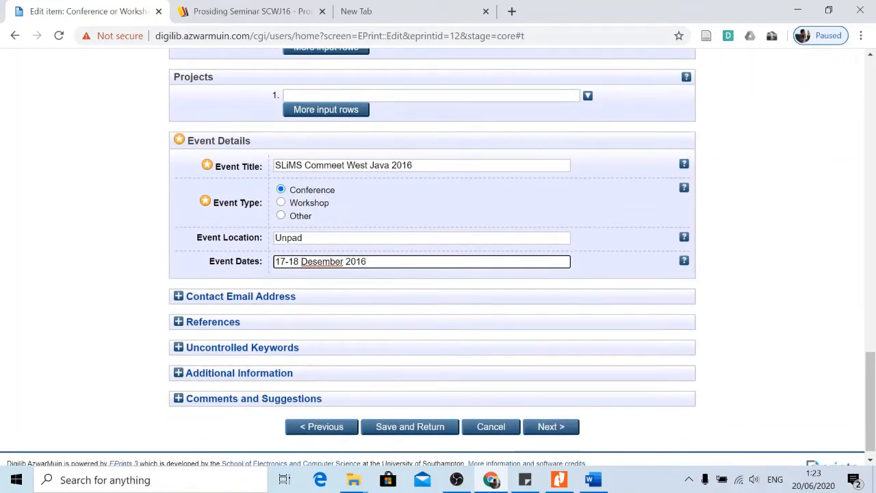
{"action": "scroll", "coordinate": [358, 246], "scroll_direction": "up", "scroll_amount": 2}
{"action": "scroll", "coordinate": [358, 252], "scroll_direction": "down", "scroll_amount": 1}
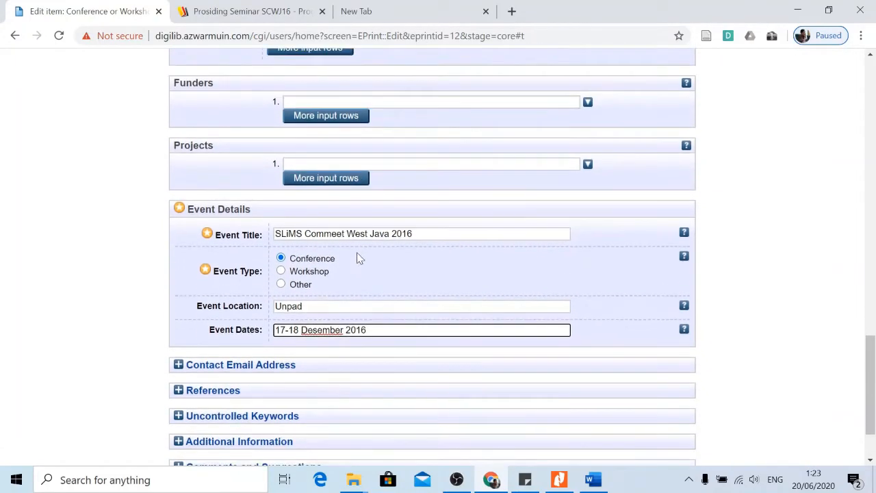
{"action": "scroll", "coordinate": [333, 279], "scroll_direction": "down", "scroll_amount": 1}
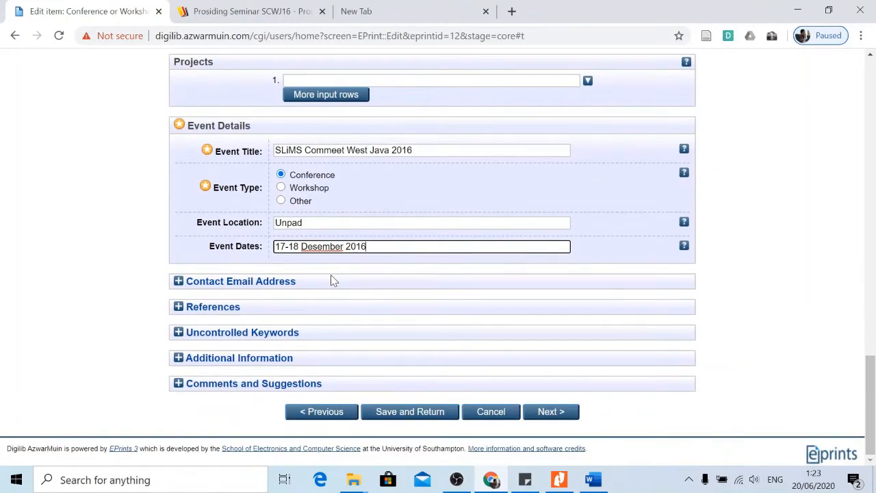
{"action": "left_click", "coordinate": [199, 309]}
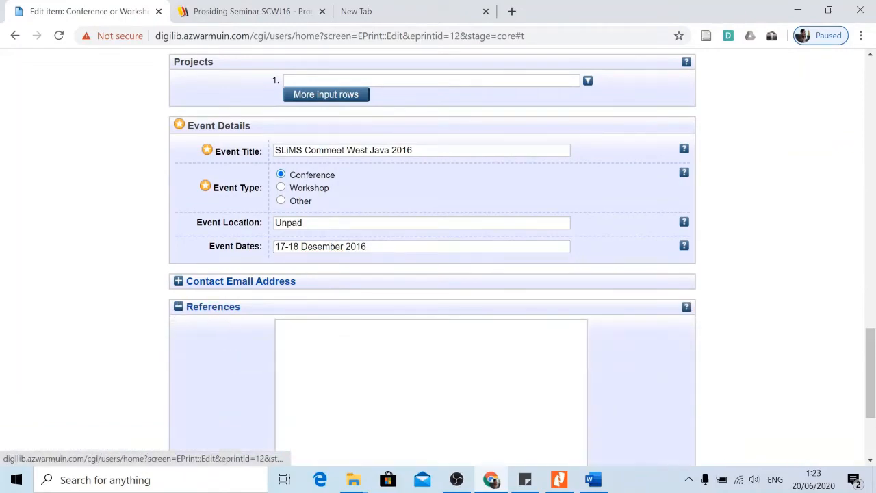
{"action": "scroll", "coordinate": [199, 315], "scroll_direction": "down", "scroll_amount": 2}
{"action": "left_click", "coordinate": [559, 479]}
Scroll to page 19 and select the DAFTAR PUSTAKA reference list.
{"action": "scroll", "coordinate": [522, 332], "scroll_direction": "down", "scroll_amount": 10}
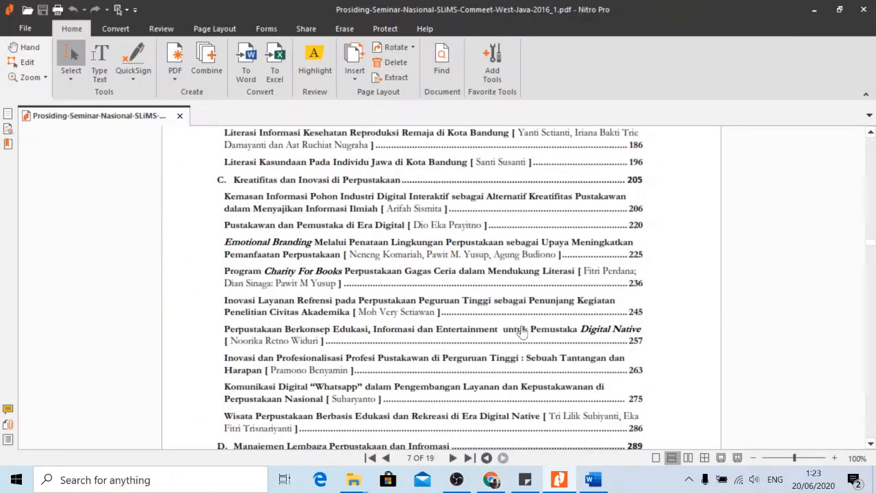
{"action": "left_click_drag", "start_coordinate": [872, 256], "coordinate": [873, 456]}
{"action": "scroll", "coordinate": [518, 359], "scroll_direction": "up", "scroll_amount": 5}
{"action": "scroll", "coordinate": [398, 299], "scroll_direction": "down", "scroll_amount": 3}
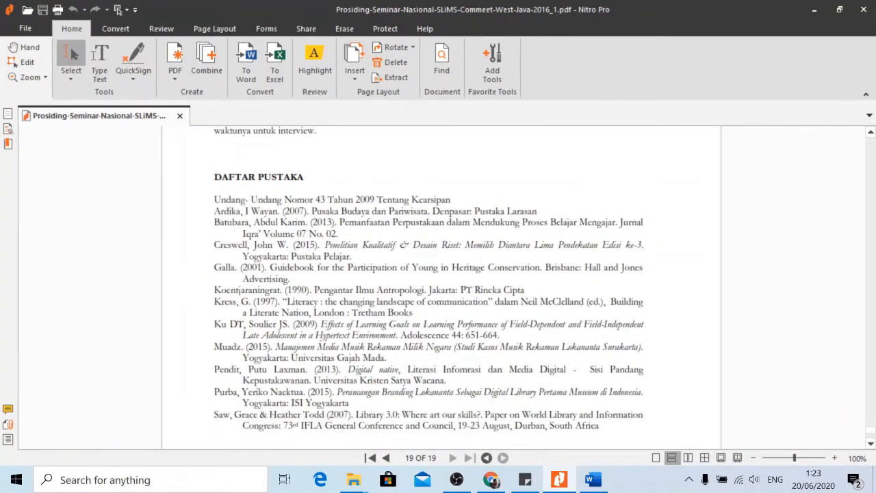
{"action": "left_click_drag", "start_coordinate": [214, 199], "coordinate": [646, 415]}
{"action": "scroll", "coordinate": [637, 371], "scroll_direction": "down", "scroll_amount": 3}
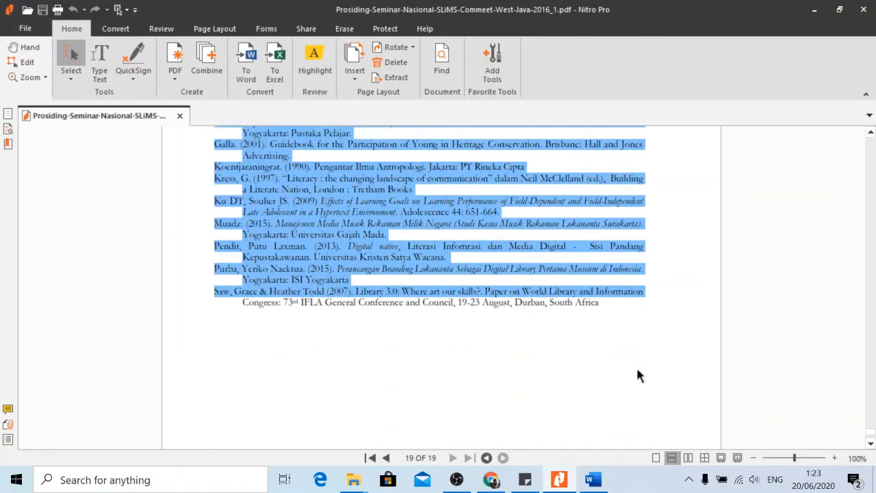
{"action": "scroll", "coordinate": [638, 371], "scroll_direction": "down", "scroll_amount": 2}
{"action": "scroll", "coordinate": [586, 379], "scroll_direction": "down", "scroll_amount": 1}
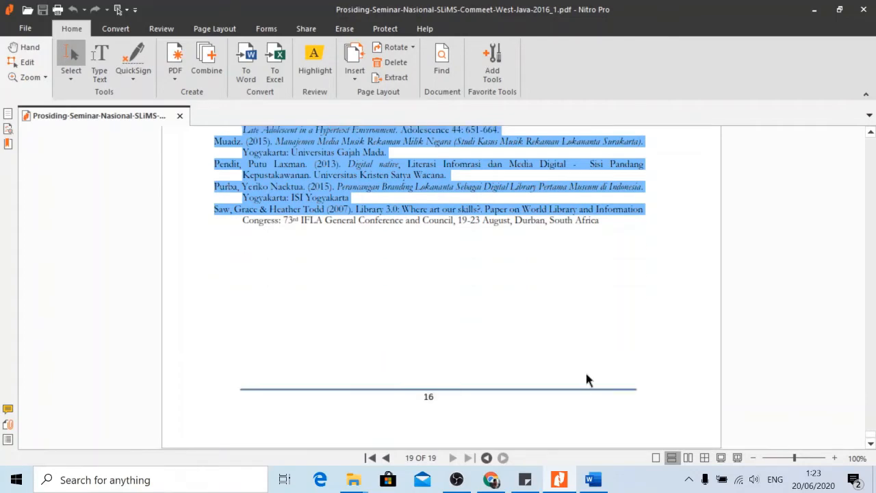
{"action": "scroll", "coordinate": [587, 379], "scroll_direction": "up", "scroll_amount": 5}
Reselect the whole reference list from its first entry and copy it as text.
{"action": "left_click", "coordinate": [217, 167]}
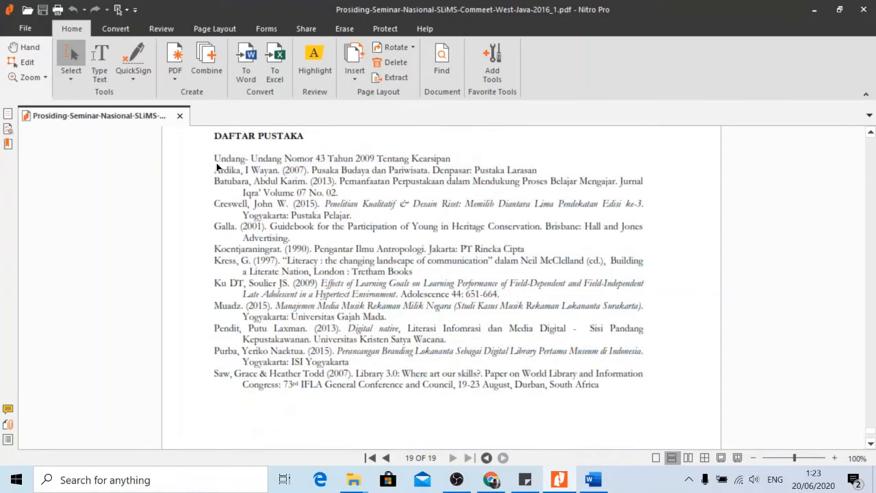
{"action": "left_click_drag", "start_coordinate": [215, 159], "coordinate": [648, 427]}
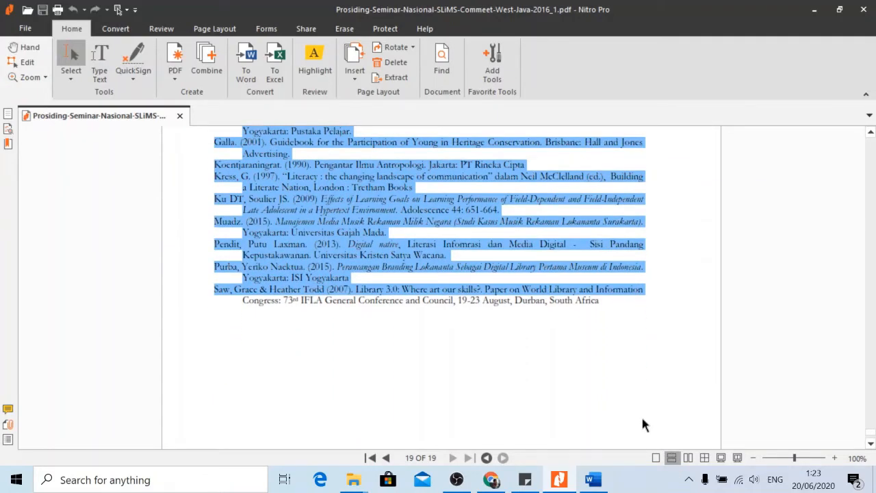
{"action": "scroll", "coordinate": [603, 326], "scroll_direction": "down", "scroll_amount": 2}
{"action": "scroll", "coordinate": [567, 326], "scroll_direction": "up", "scroll_amount": 3}
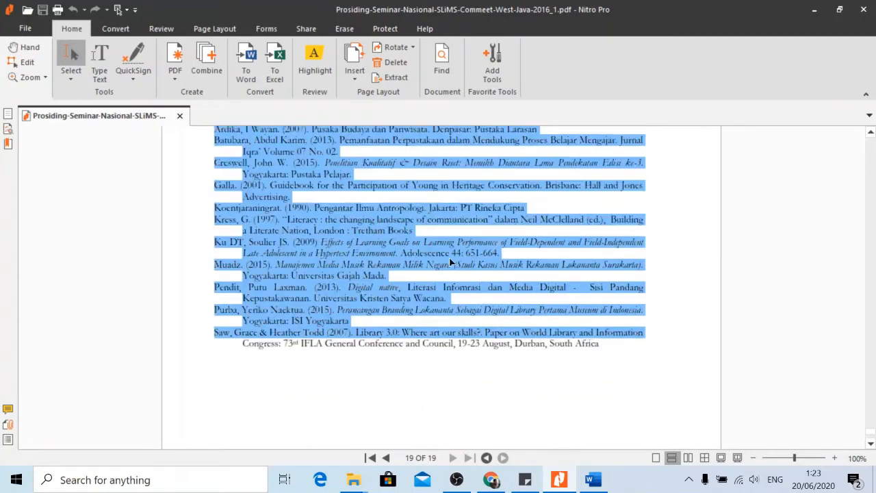
{"action": "right_click", "coordinate": [353, 216]}
{"action": "left_click", "coordinate": [376, 228]}
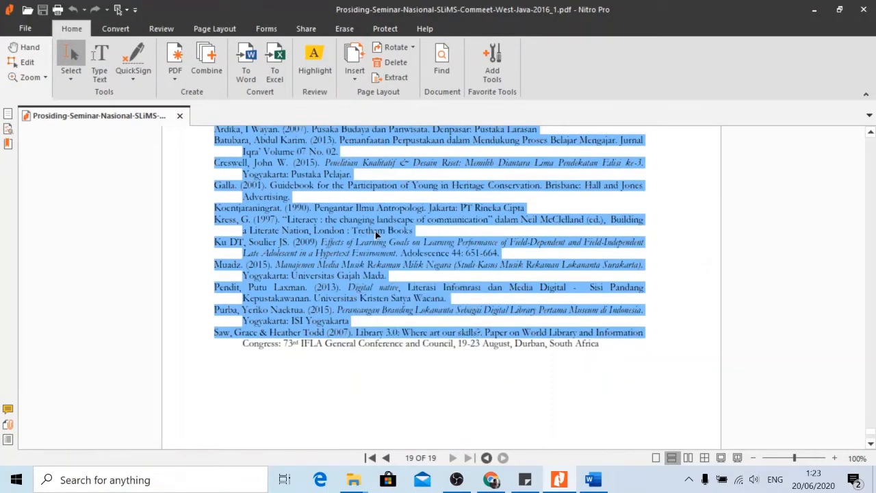
{"action": "left_click", "coordinate": [491, 479]}
Paste the copied reference list into the References box.
{"action": "left_click", "coordinate": [297, 170]}
{"action": "right_click", "coordinate": [297, 170]}
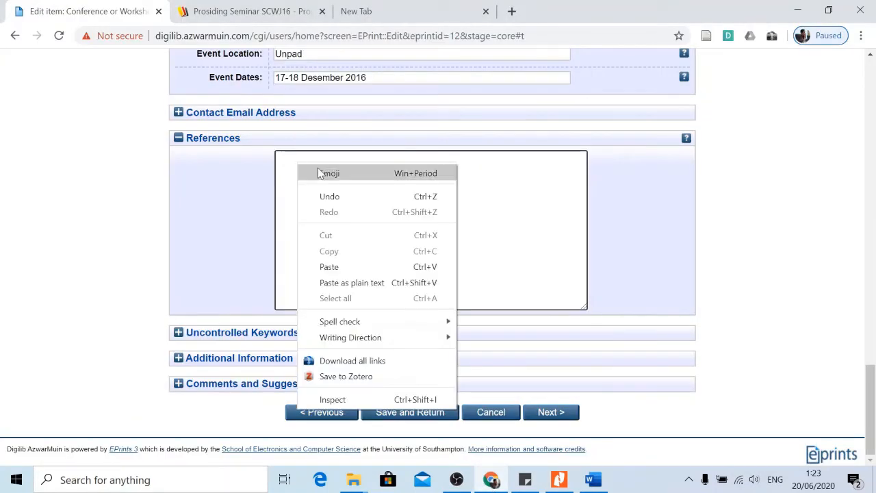
{"action": "left_click", "coordinate": [351, 264]}
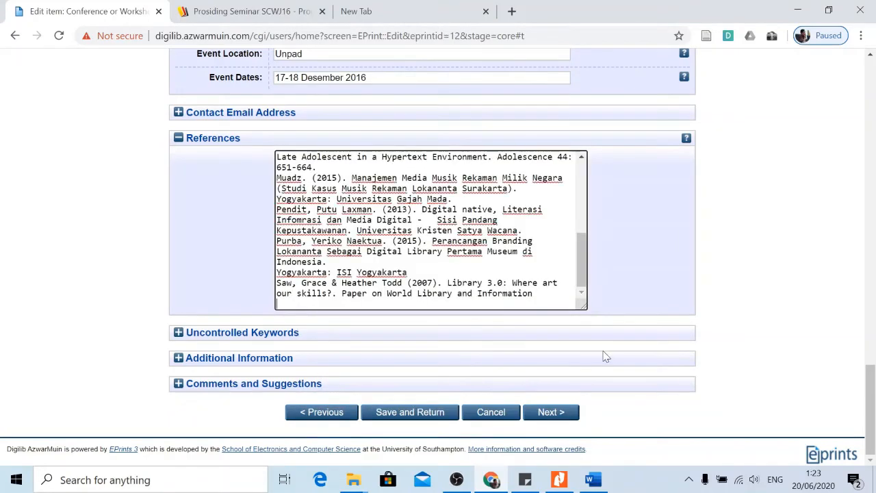
Copy the last reference's Congress line from the PDF and paste it after the list.
{"action": "left_click", "coordinate": [559, 480]}
{"action": "left_click", "coordinate": [441, 347]}
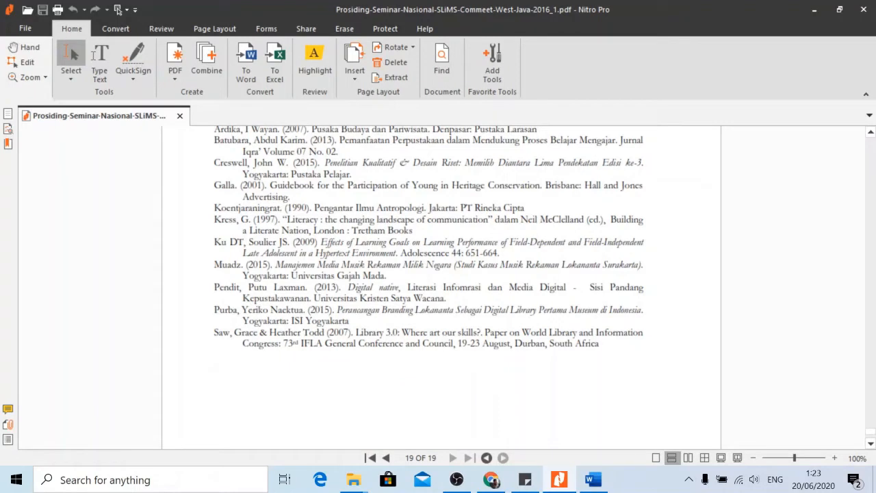
{"action": "left_click_drag", "start_coordinate": [241, 343], "coordinate": [606, 357]}
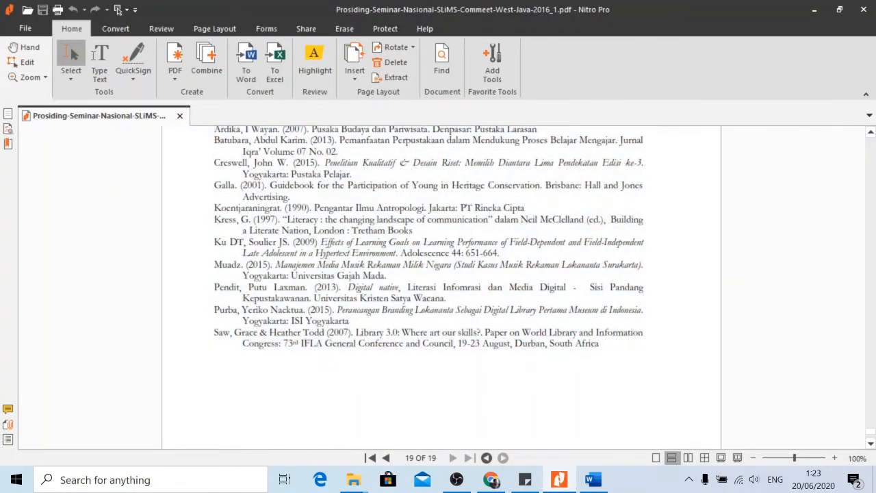
{"action": "left_click_drag", "start_coordinate": [242, 343], "coordinate": [600, 337]}
{"action": "left_click", "coordinate": [418, 334]}
{"action": "left_click_drag", "start_coordinate": [243, 344], "coordinate": [322, 345]}
{"action": "left_click", "coordinate": [243, 344]}
{"action": "left_click", "coordinate": [243, 343]}
{"action": "left_click_drag", "start_coordinate": [243, 344], "coordinate": [599, 345]}
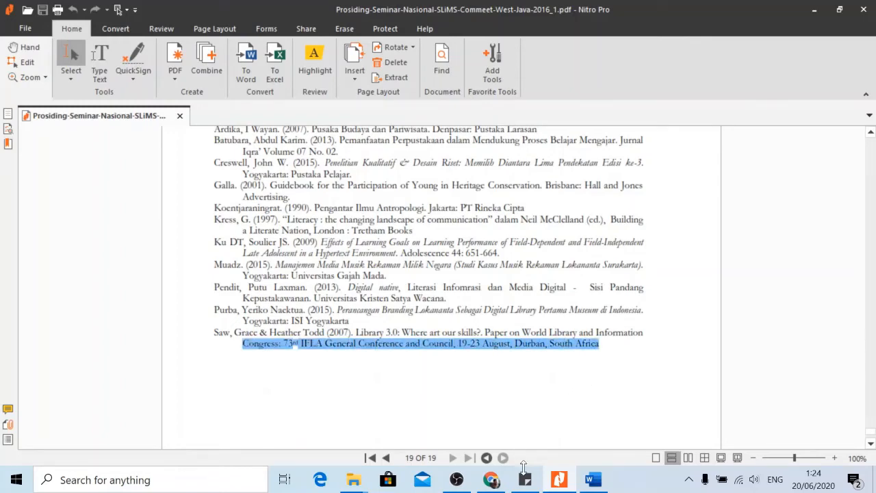
{"action": "left_click", "coordinate": [491, 479]}
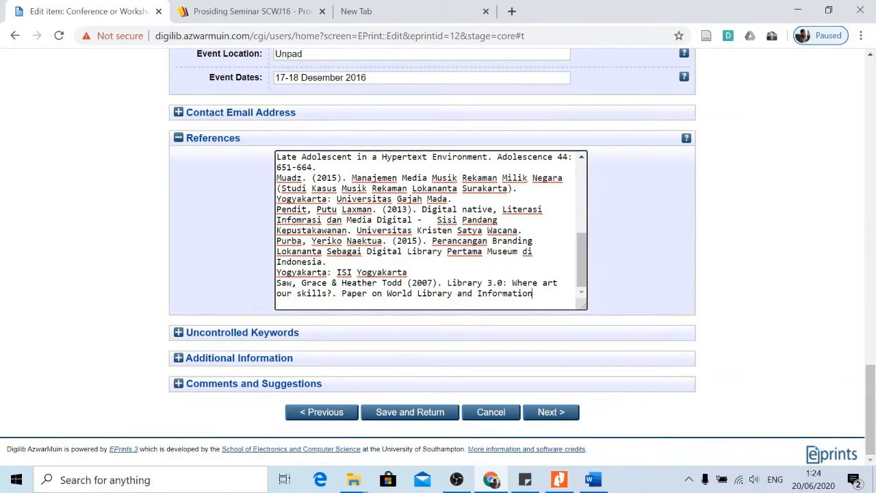
{"action": "key", "text": "ctrl+v"}
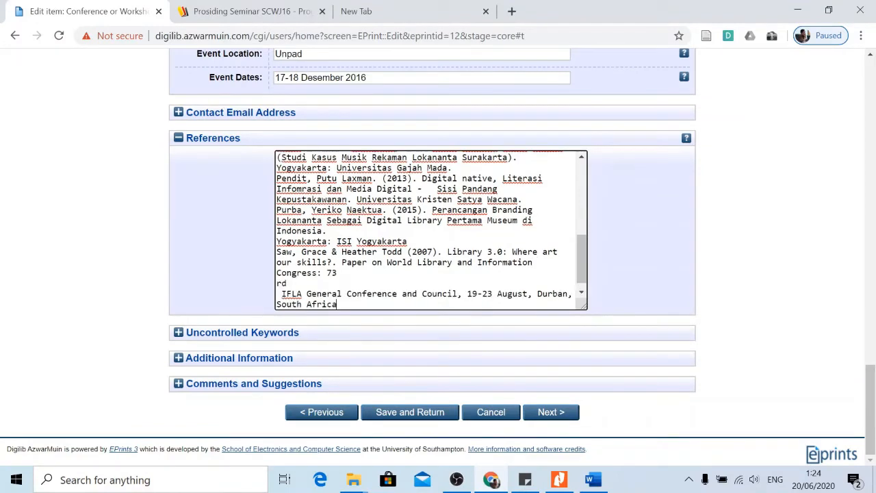
{"action": "scroll", "coordinate": [432, 230], "scroll_direction": "down", "scroll_amount": 1}
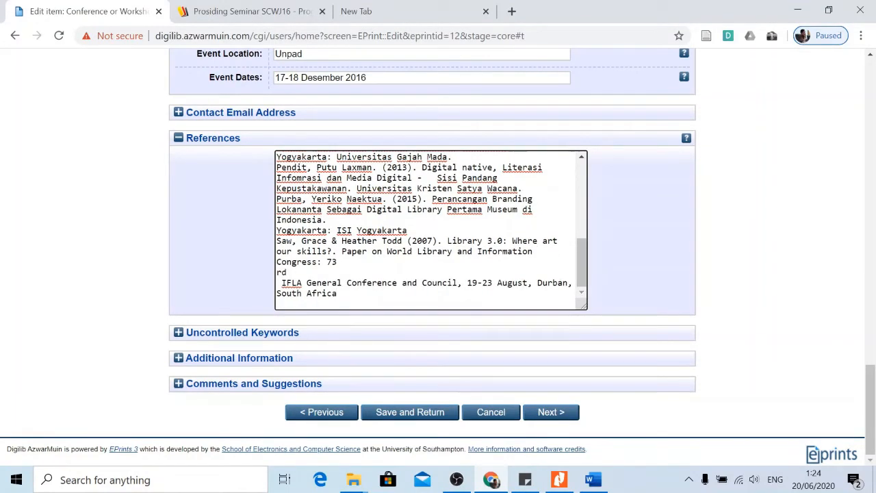
Rejoin the broken 73 rd and IFLA lines and remove the extra space.
{"action": "left_click", "coordinate": [559, 480]}
{"action": "left_click", "coordinate": [559, 480]}
{"action": "key", "text": "Delete"}
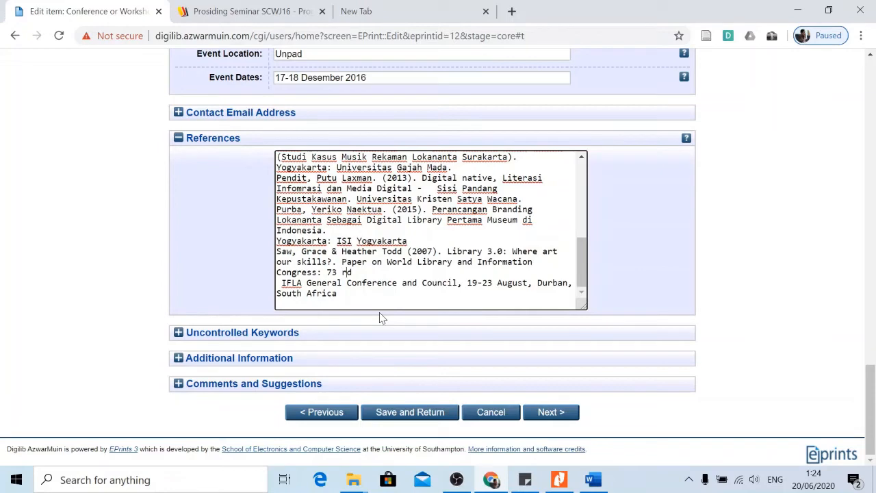
{"action": "key", "text": "Delete"}
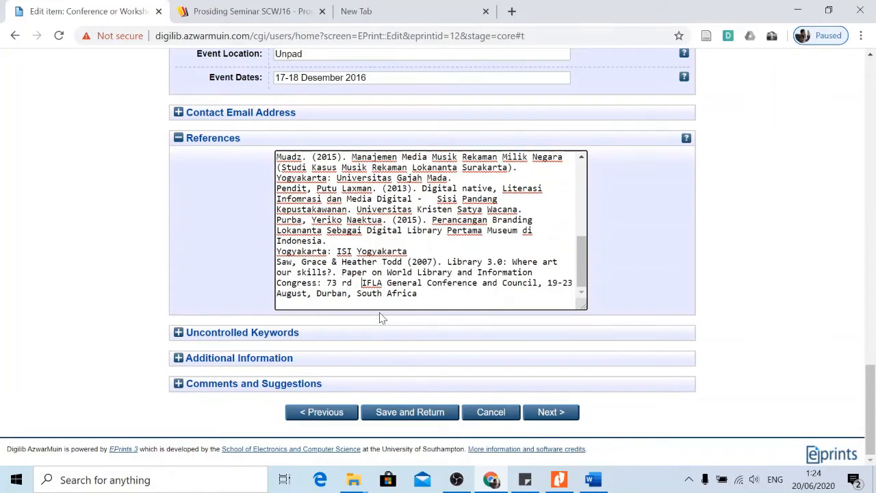
{"action": "key", "text": "BackSpace"}
{"action": "scroll", "coordinate": [425, 273], "scroll_direction": "up", "scroll_amount": 10}
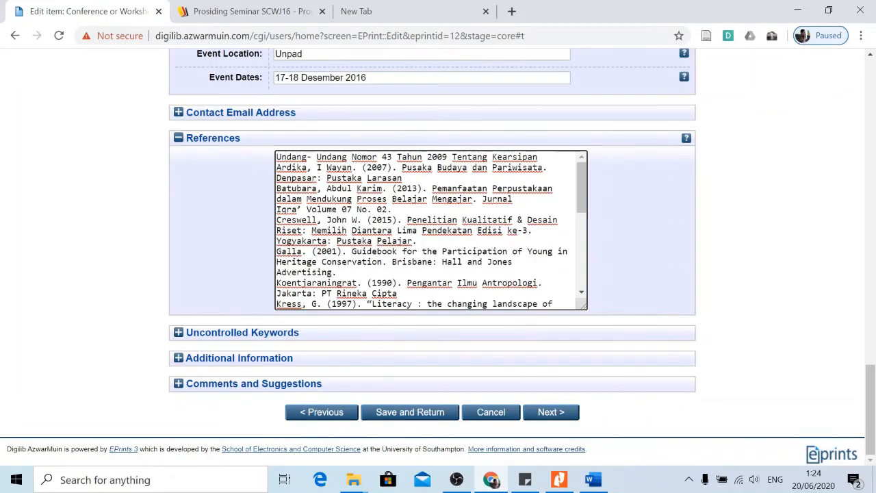
Add blank lines before the Batubara, Creswell, Galla, Koentjaraningrat, Ku DT, Muadz, Pendit, Purba and Saw & Todd references.
{"action": "scroll", "coordinate": [214, 202], "scroll_direction": "up", "scroll_amount": 1}
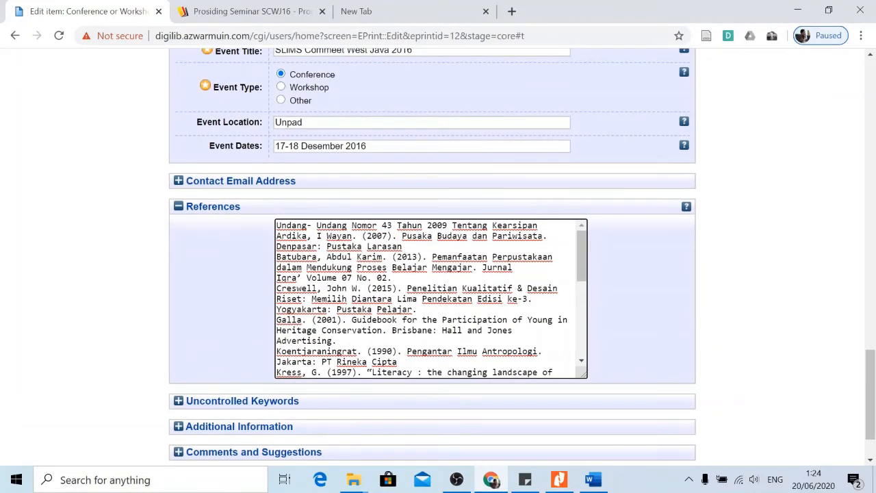
{"action": "key", "text": "Return"}
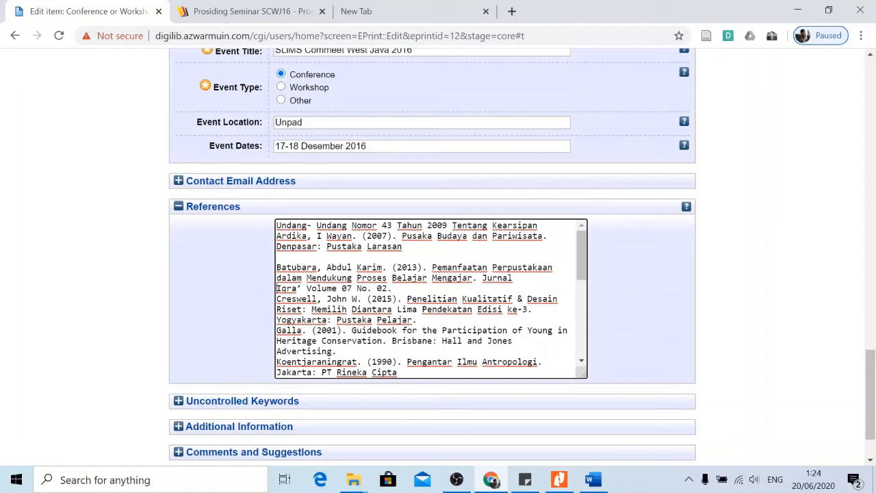
{"action": "key", "text": "Return"}
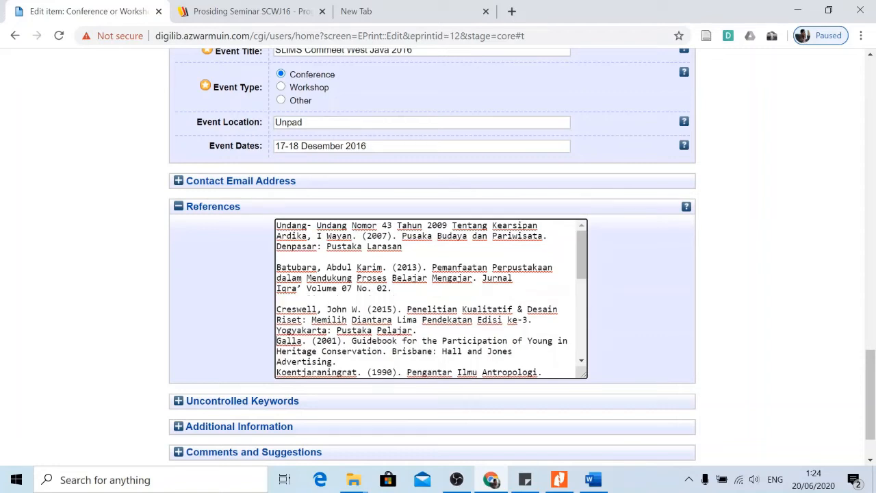
{"action": "key", "text": "Return"}
{"action": "key", "text": "Down"}
{"action": "key", "text": "Down"}
{"action": "key", "text": "Down"}
{"action": "key", "text": "Down"}
{"action": "key", "text": "Down"}
{"action": "key", "text": "Down"}
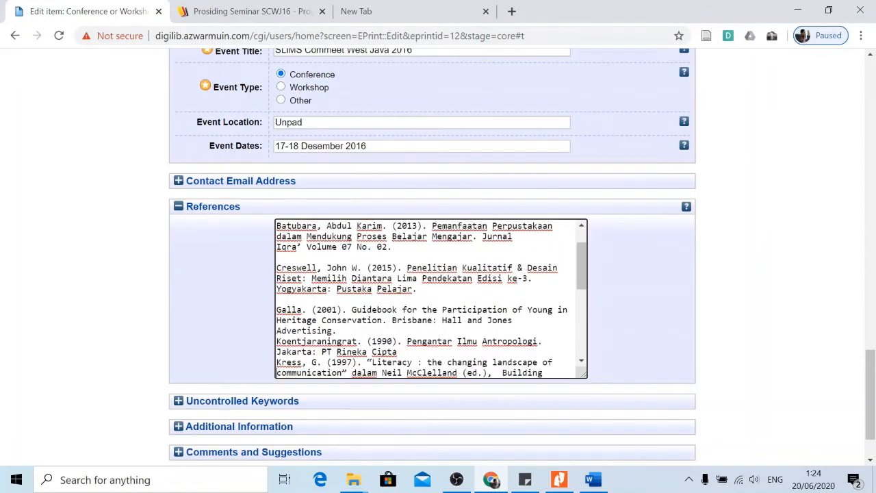
{"action": "key", "text": "Return"}
{"action": "key", "text": "Down"}
{"action": "key", "text": "Down"}
{"action": "key", "text": "Down"}
{"action": "key", "text": "Down"}
{"action": "key", "text": "Down"}
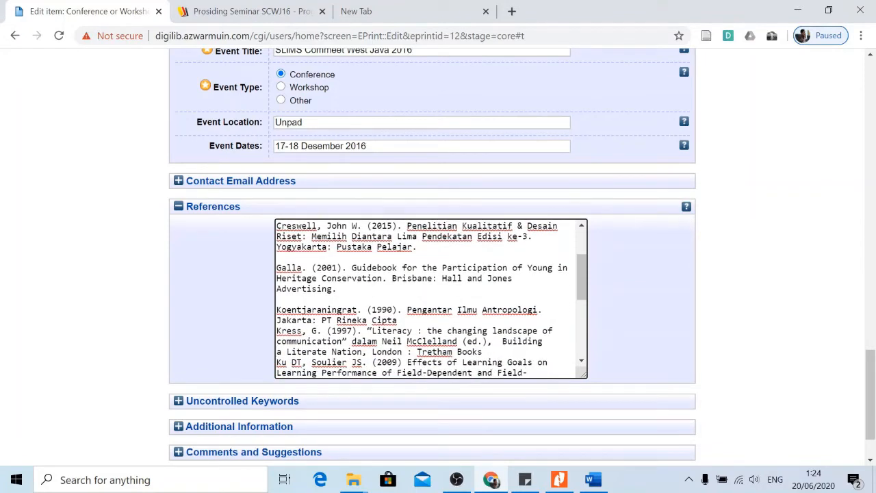
{"action": "key", "text": "Return"}
{"action": "key", "text": "Down"}
{"action": "key", "text": "Down"}
{"action": "key", "text": "Down"}
{"action": "key", "text": "Down"}
{"action": "key", "text": "Down"}
{"action": "key", "text": "Down"}
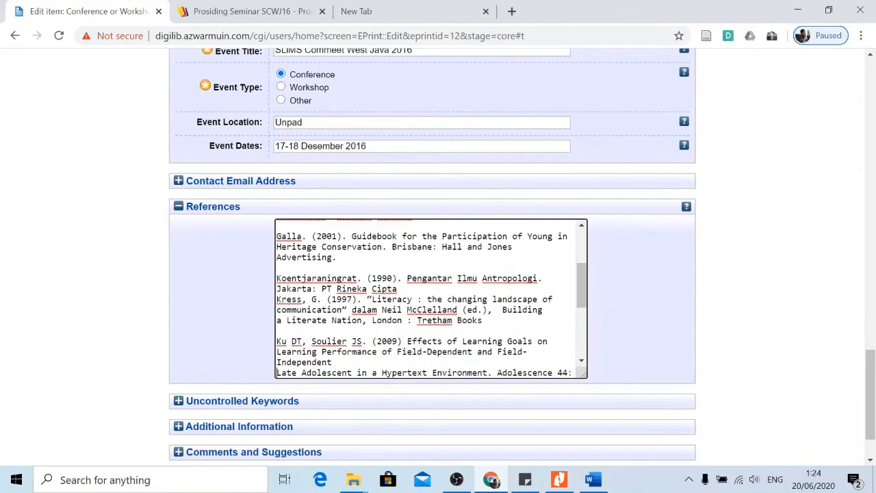
{"action": "key", "text": "Down"}
{"action": "key", "text": "Down"}
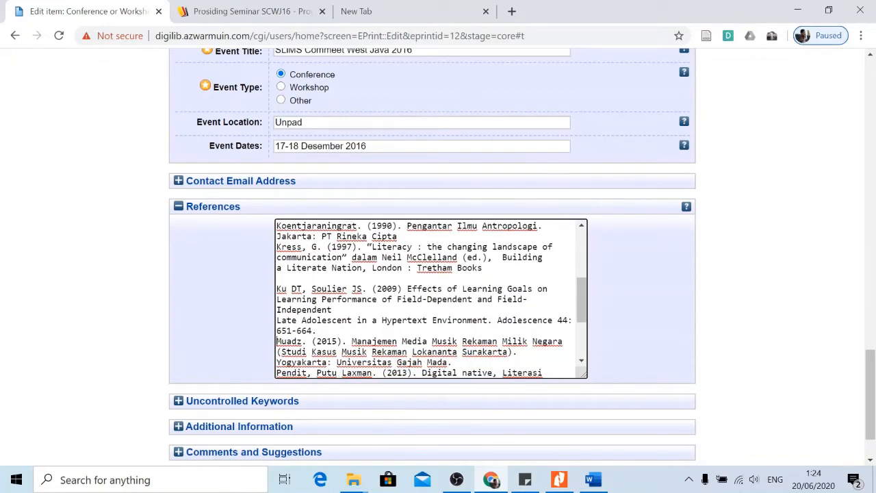
{"action": "key", "text": "Return"}
{"action": "key", "text": "Down"}
{"action": "key", "text": "Down"}
{"action": "key", "text": "Down"}
{"action": "key", "text": "Down"}
{"action": "key", "text": "Down"}
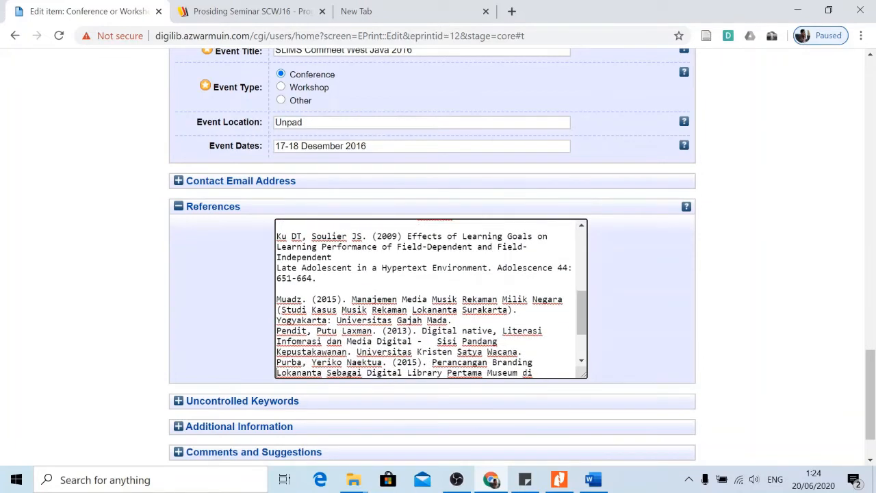
{"action": "key", "text": "Return"}
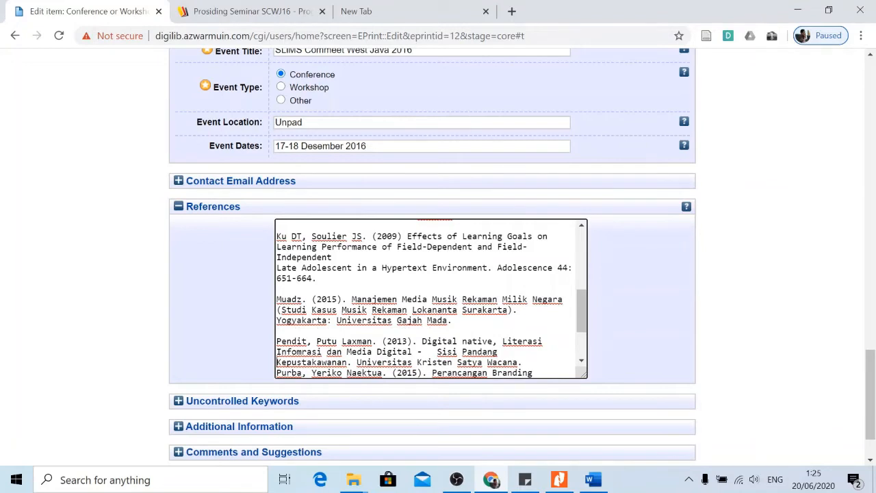
{"action": "key", "text": "Down"}
{"action": "key", "text": "Return"}
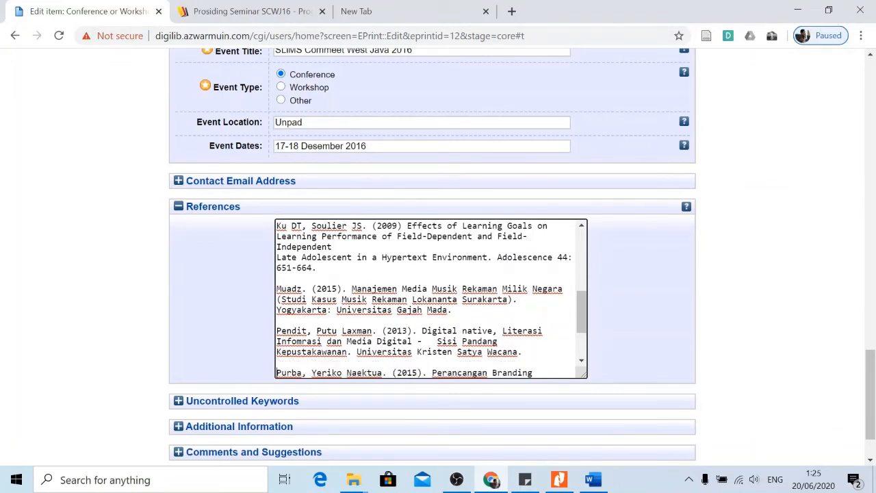
{"action": "key", "text": "Down"}
{"action": "key", "text": "Down"}
{"action": "key", "text": "Down"}
{"action": "key", "text": "Down"}
{"action": "key", "text": "Down"}
{"action": "key", "text": "Down"}
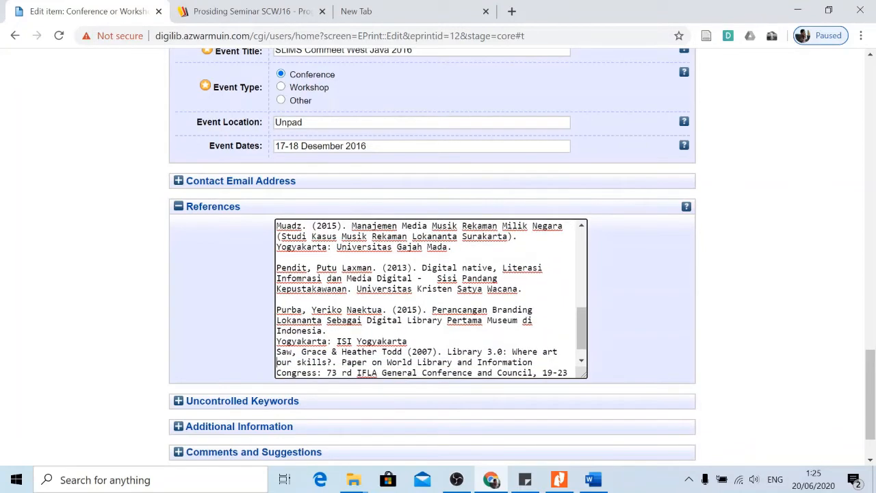
{"action": "key", "text": "Return"}
{"action": "key", "text": "Down"}
{"action": "key", "text": "Down"}
{"action": "key", "text": "Down"}
{"action": "key", "text": "Down"}
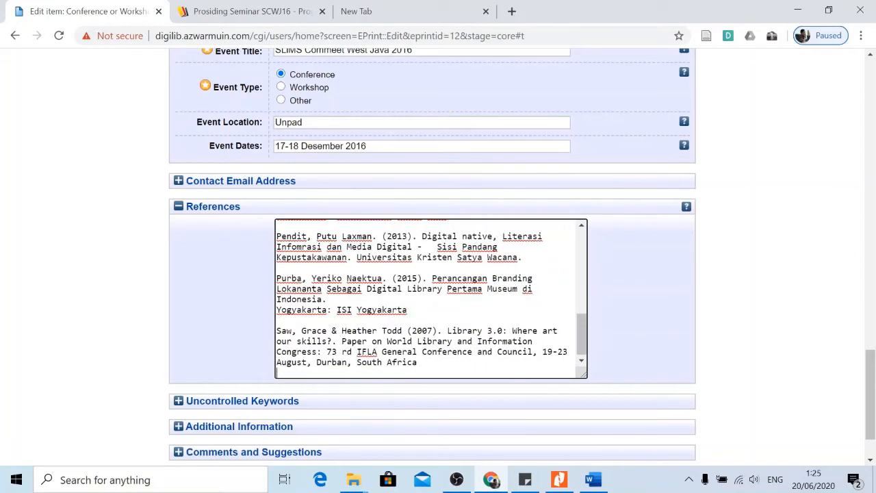
Expand the empty Uncontrolled Keywords field.
{"action": "scroll", "coordinate": [584, 333], "scroll_direction": "up", "scroll_amount": 5}
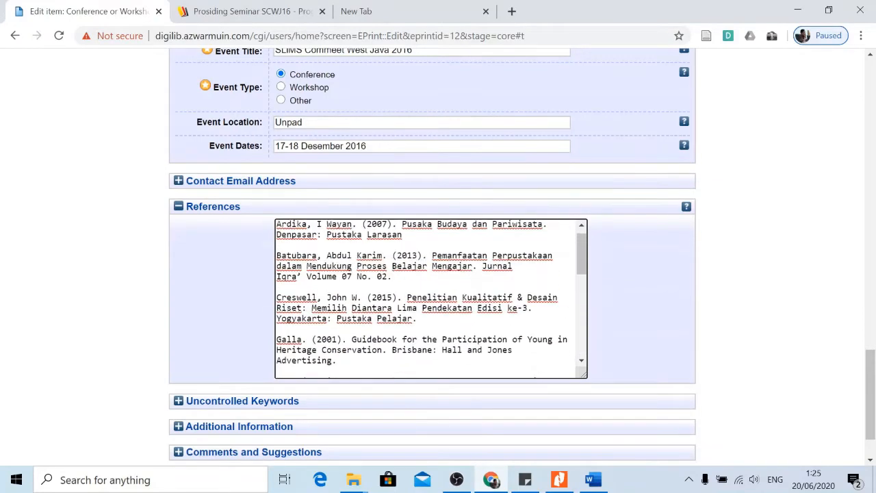
{"action": "scroll", "coordinate": [737, 297], "scroll_direction": "down", "scroll_amount": 1}
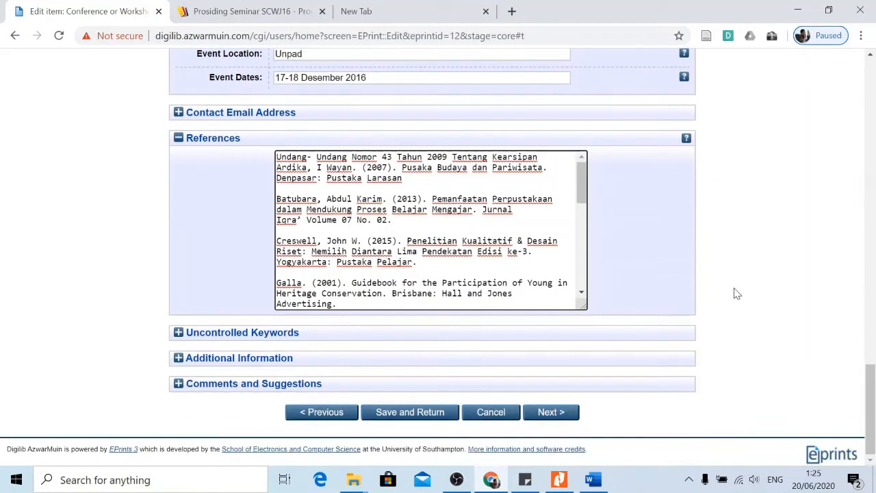
{"action": "left_click", "coordinate": [179, 335]}
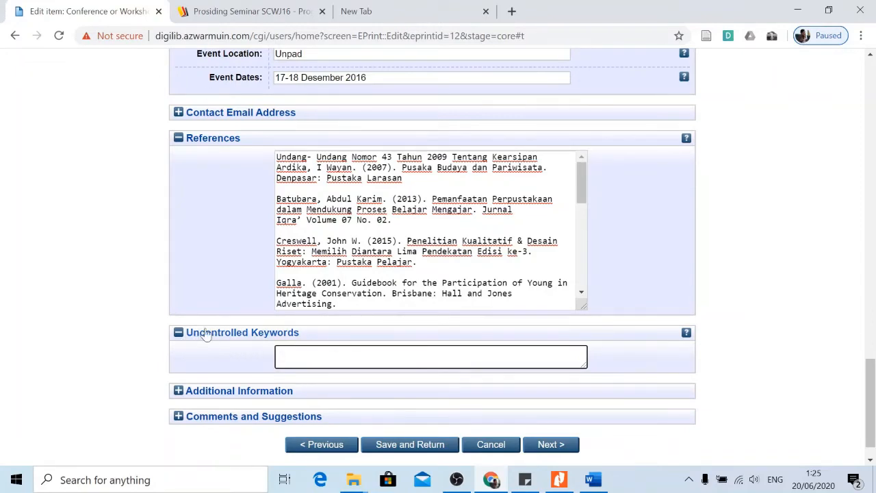
Copy 'Perpustakaan digital' and 'arsip musik' from the title into Uncontrolled Keywords.
{"action": "scroll", "coordinate": [781, 256], "scroll_direction": "up", "scroll_amount": 20}
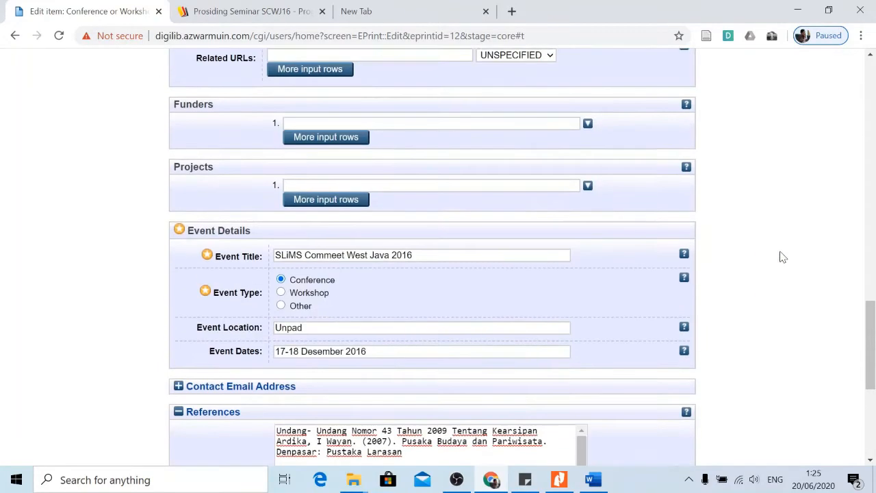
{"action": "scroll", "coordinate": [788, 256], "scroll_direction": "up", "scroll_amount": 3}
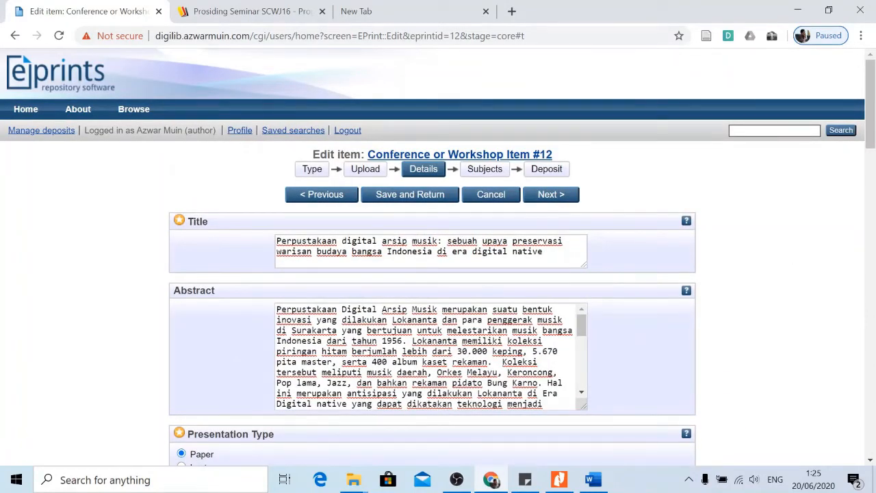
{"action": "left_click_drag", "start_coordinate": [340, 241], "coordinate": [268, 245]}
{"action": "key", "text": "ctrl+c"}
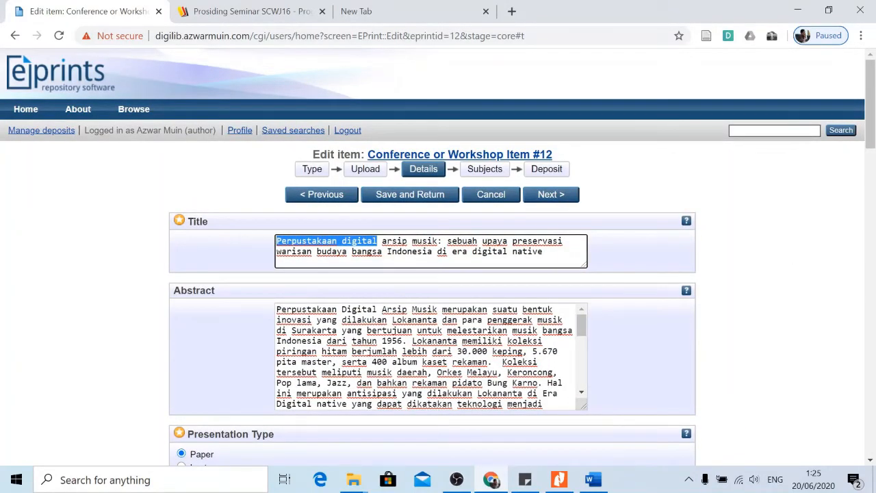
{"action": "scroll", "coordinate": [268, 245], "scroll_direction": "down", "scroll_amount": 7}
{"action": "scroll", "coordinate": [534, 297], "scroll_direction": "down", "scroll_amount": 15}
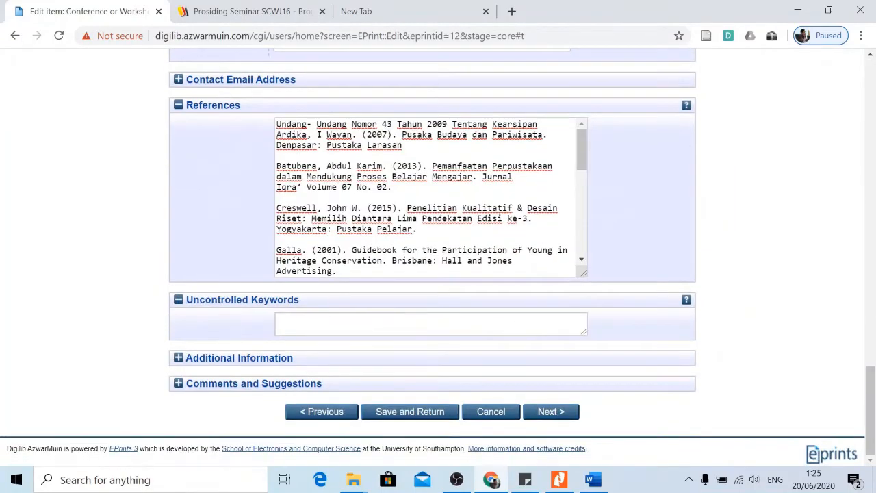
{"action": "left_click", "coordinate": [436, 322]}
{"action": "key", "text": "ctrl+v"}
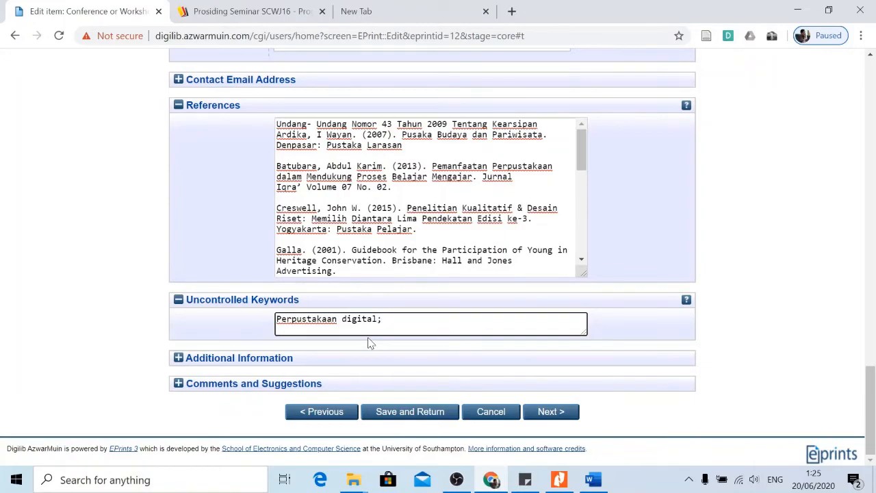
{"action": "scroll", "coordinate": [127, 254], "scroll_direction": "up", "scroll_amount": 20}
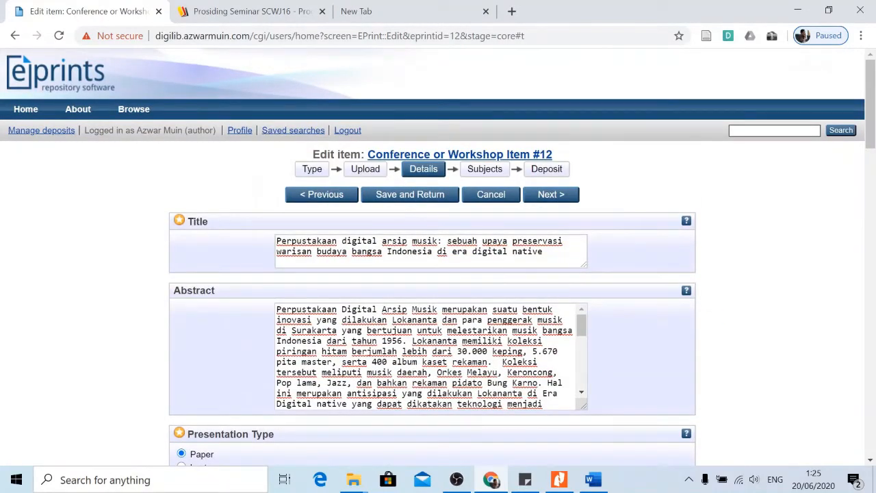
{"action": "left_click_drag", "start_coordinate": [382, 241], "coordinate": [438, 241]}
{"action": "key", "text": "ctrl+c"}
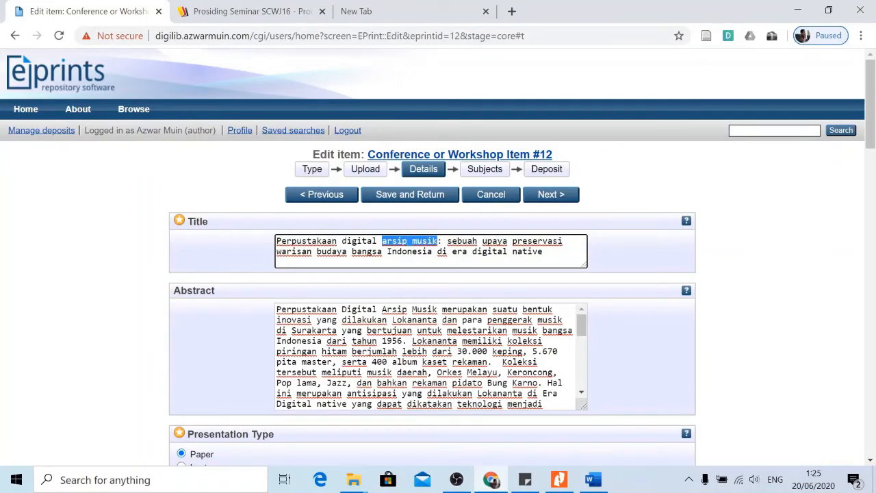
{"action": "scroll", "coordinate": [192, 284], "scroll_direction": "down", "scroll_amount": 15}
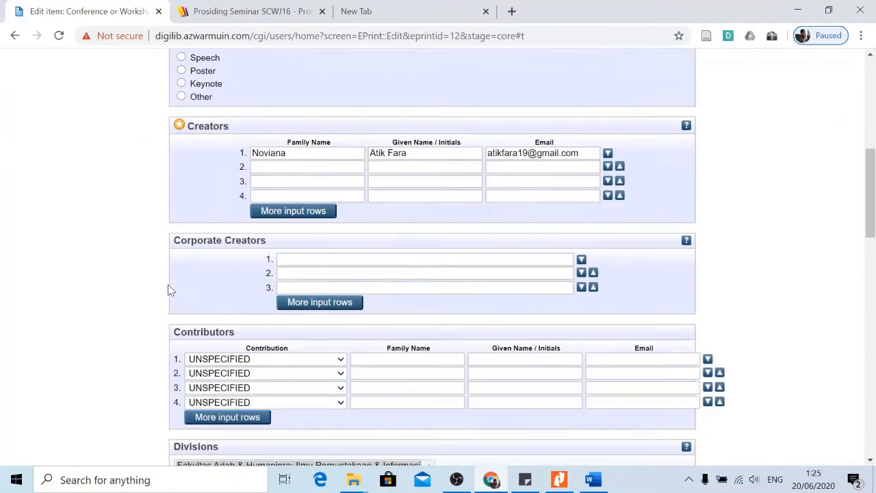
{"action": "scroll", "coordinate": [234, 307], "scroll_direction": "down", "scroll_amount": 4}
{"action": "scroll", "coordinate": [411, 294], "scroll_direction": "down", "scroll_amount": 5}
{"action": "left_click", "coordinate": [404, 400]}
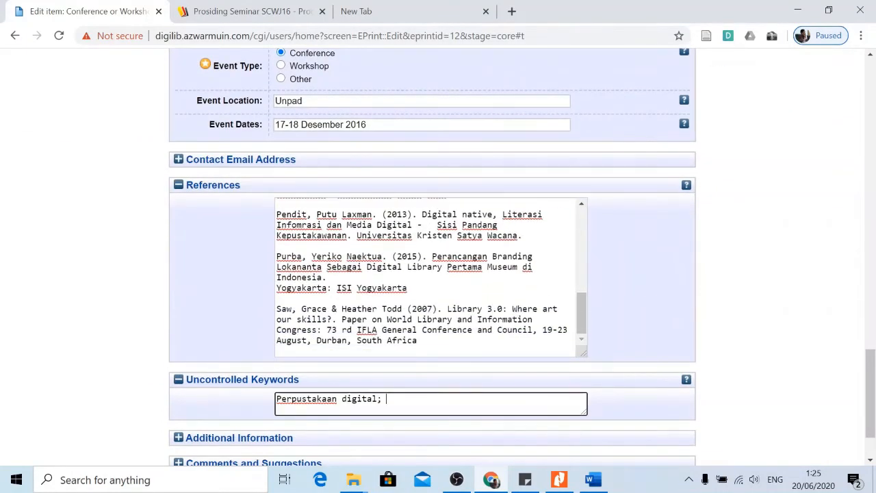
{"action": "key", "text": "ctrl+v"}
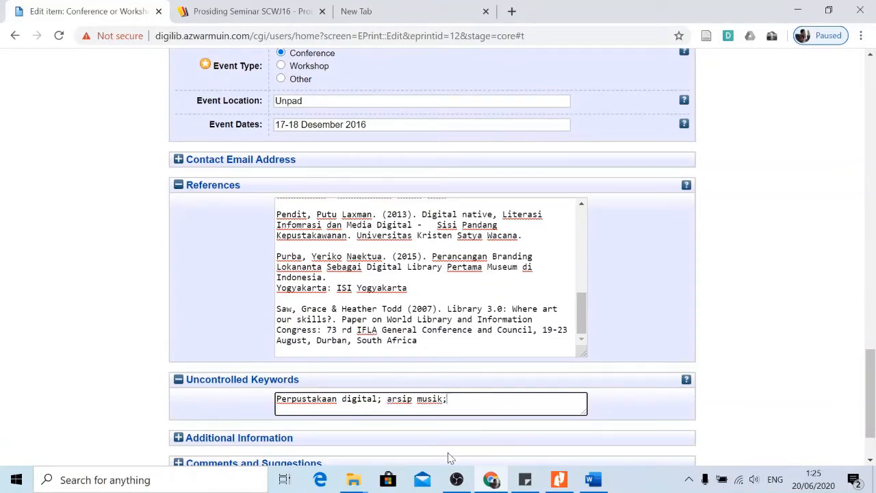
Add 'preservasi' from the title after arsip musik in the keywords.
{"action": "scroll", "coordinate": [134, 317], "scroll_direction": "up", "scroll_amount": 15}
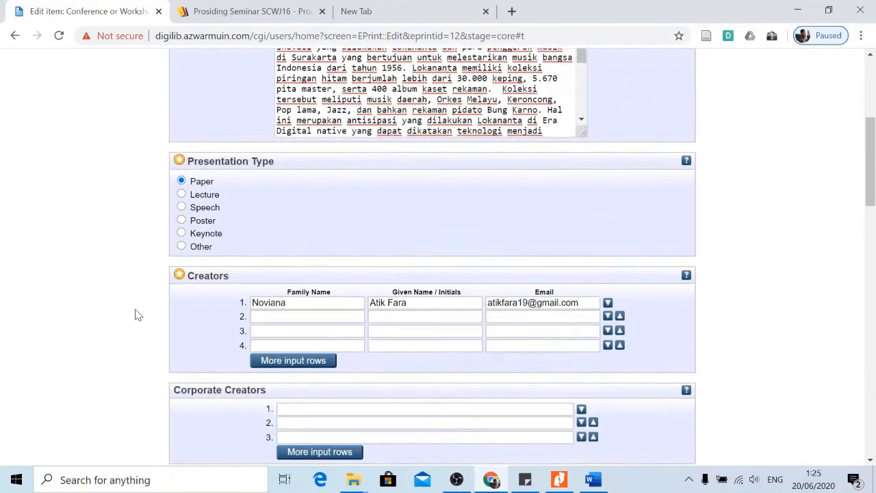
{"action": "scroll", "coordinate": [136, 314], "scroll_direction": "up", "scroll_amount": 4}
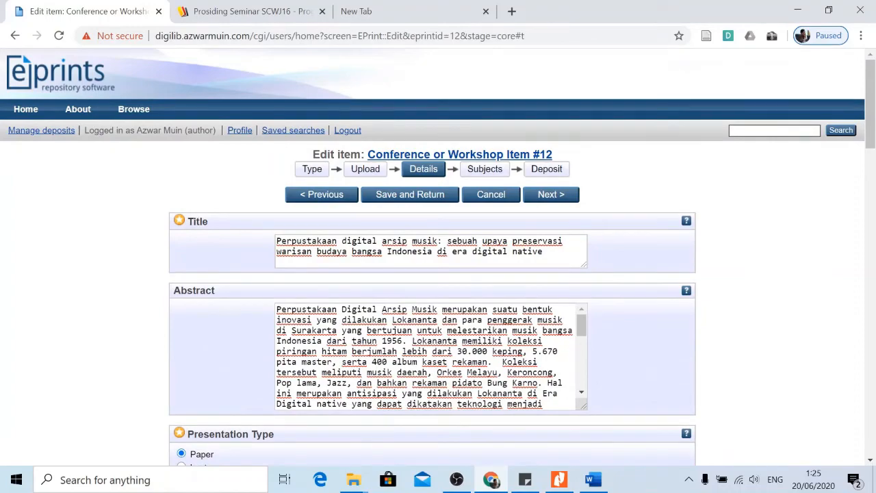
{"action": "left_click_drag", "start_coordinate": [513, 241], "coordinate": [563, 241]}
{"action": "key", "text": "ctrl+c"}
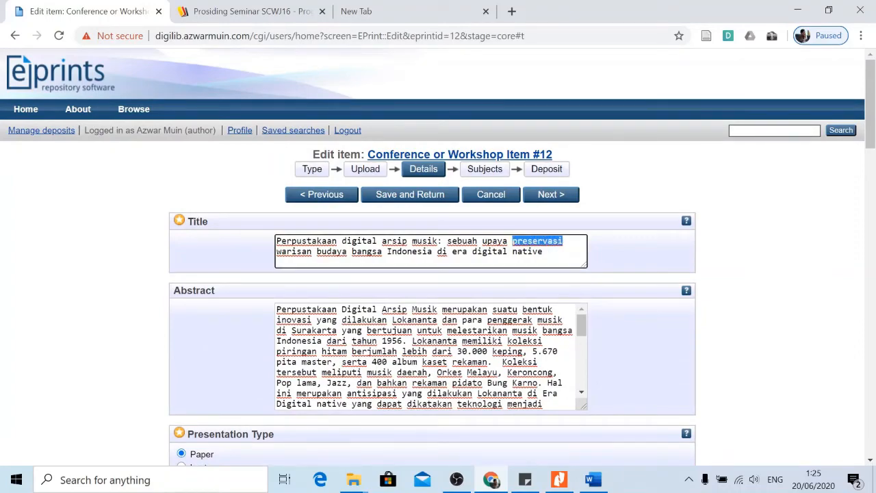
{"action": "scroll", "coordinate": [114, 274], "scroll_direction": "down", "scroll_amount": 15}
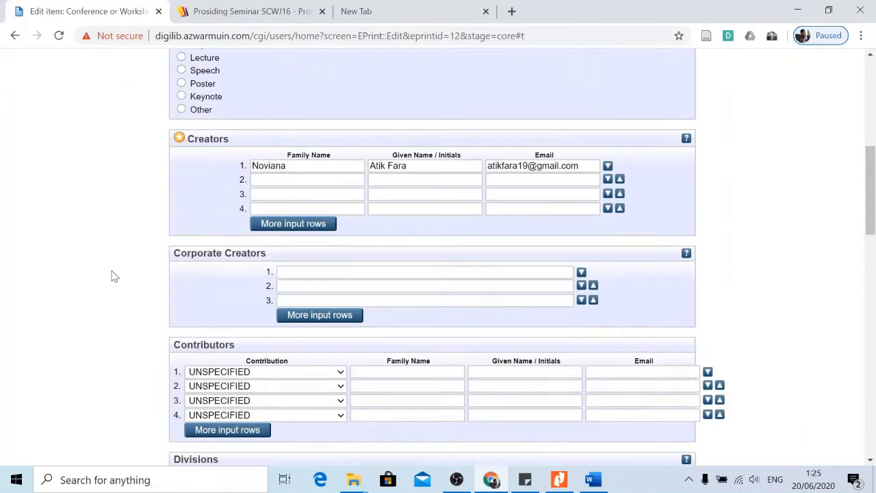
{"action": "scroll", "coordinate": [133, 282], "scroll_direction": "down", "scroll_amount": 5}
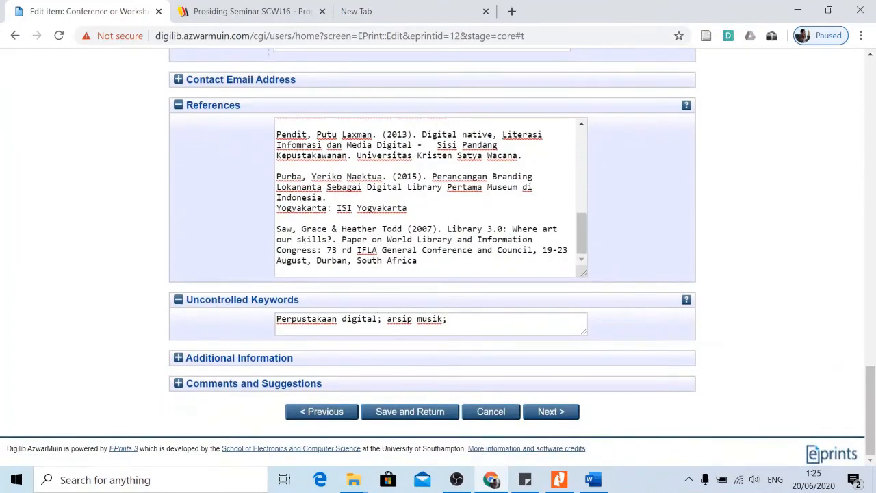
{"action": "left_click", "coordinate": [480, 321]}
{"action": "key", "text": "ctrl+v"}
Review the Details form and continue to the Subjects stage.
{"action": "scroll", "coordinate": [749, 295], "scroll_direction": "up", "scroll_amount": 4}
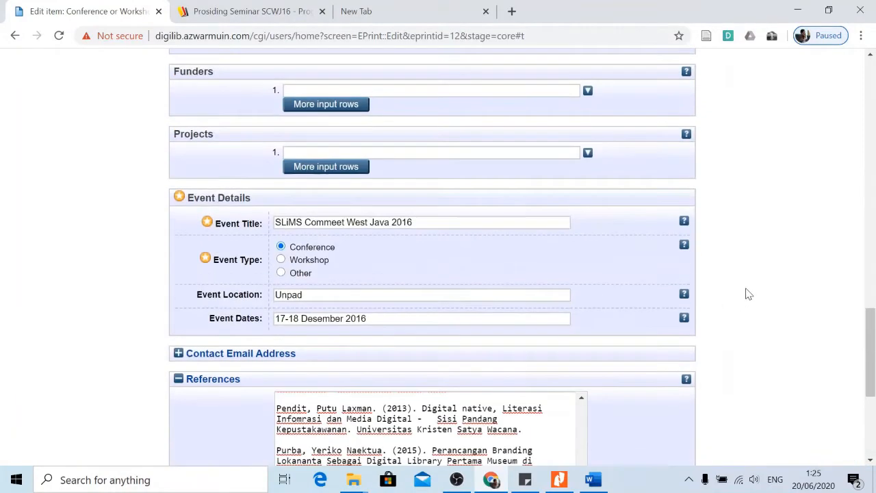
{"action": "scroll", "coordinate": [749, 295], "scroll_direction": "up", "scroll_amount": 15}
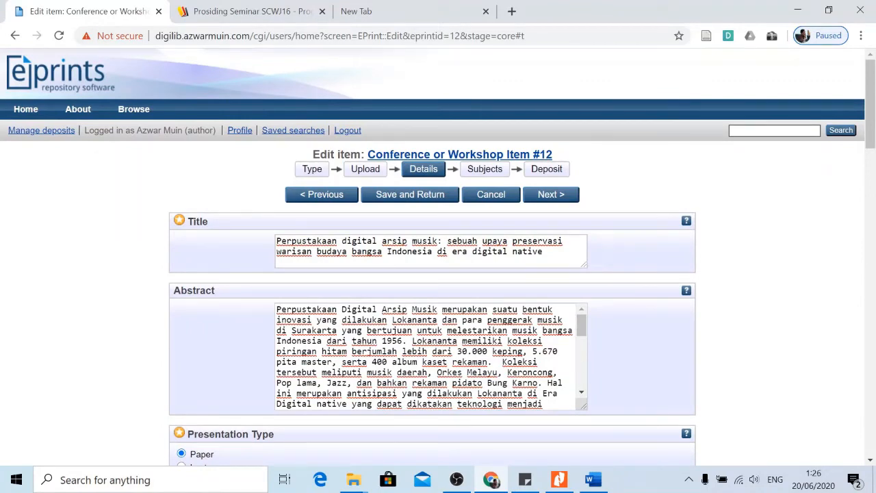
{"action": "scroll", "coordinate": [762, 309], "scroll_direction": "down", "scroll_amount": 15}
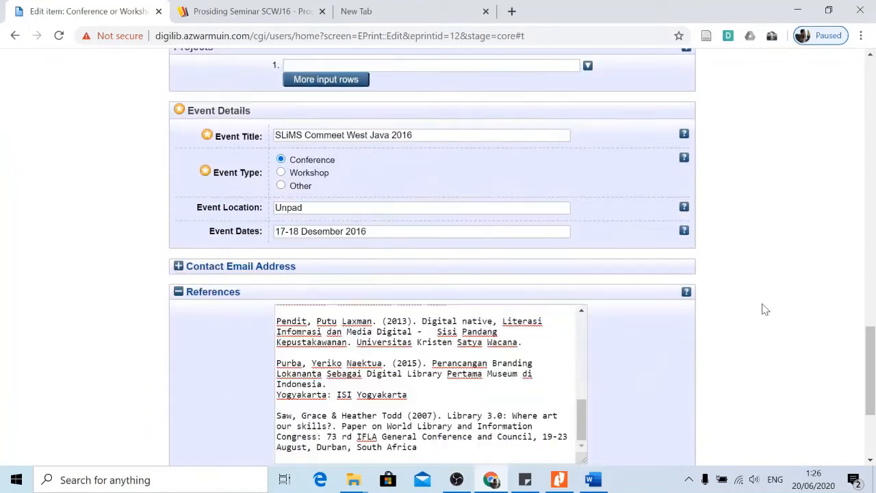
{"action": "scroll", "coordinate": [763, 308], "scroll_direction": "down", "scroll_amount": 3}
{"action": "scroll", "coordinate": [739, 314], "scroll_direction": "up", "scroll_amount": 2}
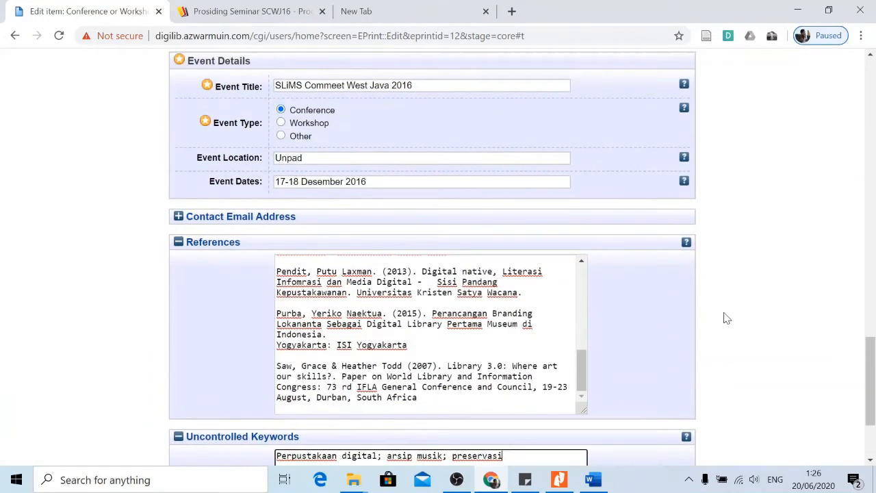
{"action": "scroll", "coordinate": [727, 319], "scroll_direction": "down", "scroll_amount": 2}
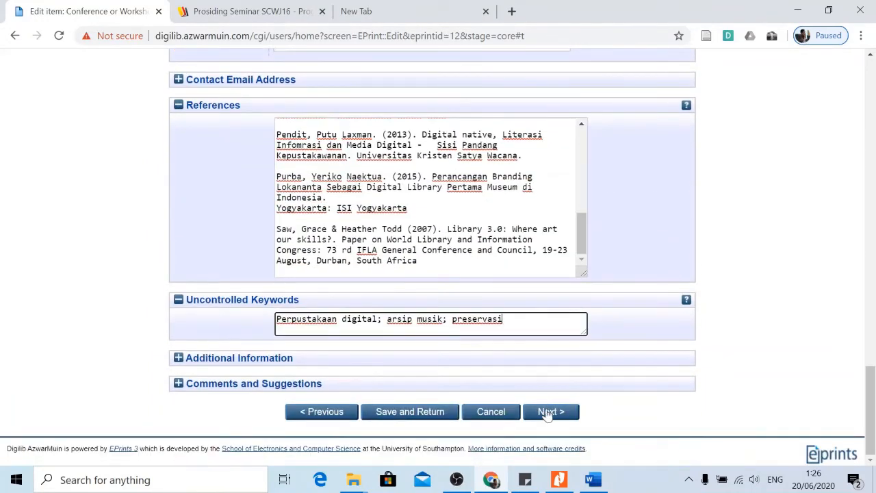
{"action": "left_click", "coordinate": [549, 411]}
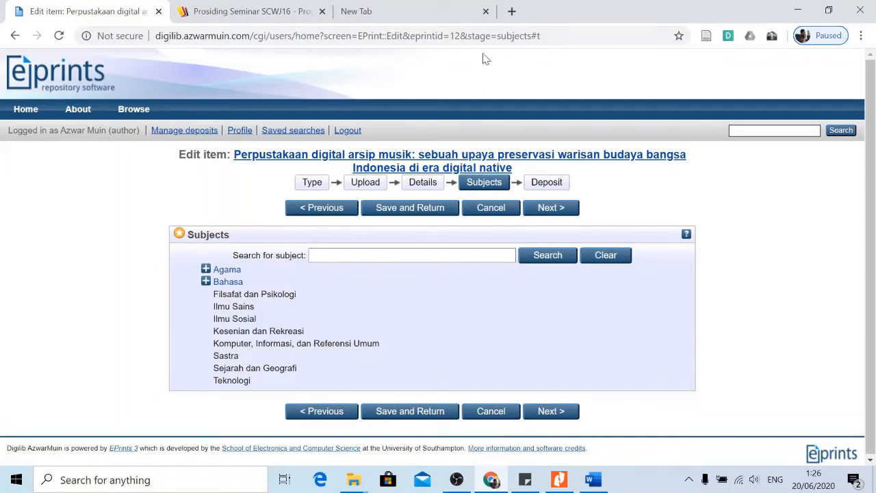
Switch to the empty new browser tab.
{"action": "left_click", "coordinate": [462, 11]}
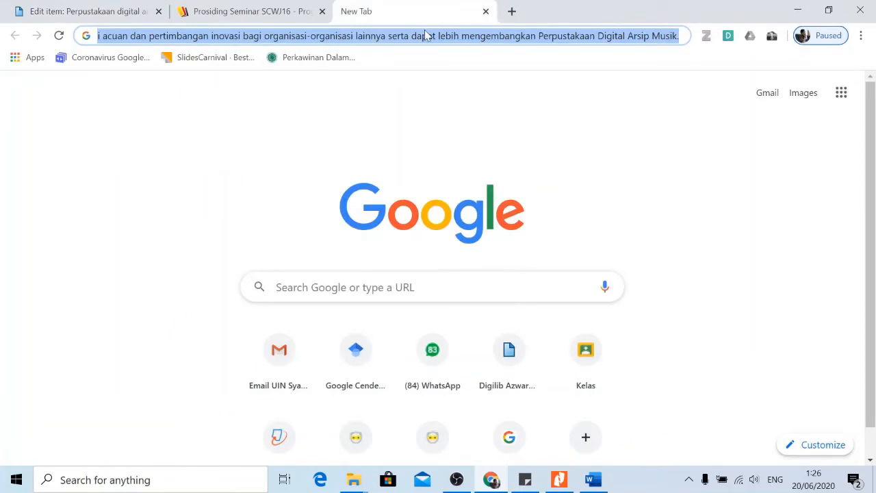
Search Google for 'tajuk perpusnas' and open the Tajuk Online site.
{"action": "type", "text": "tajun"}
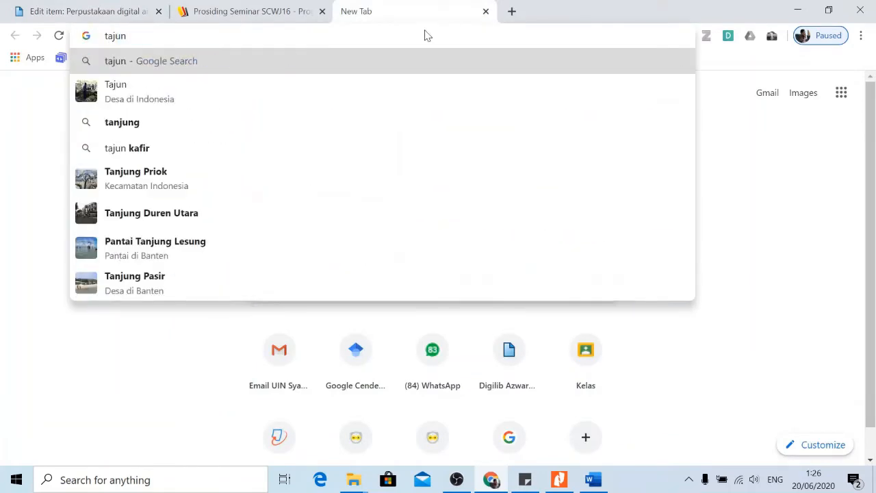
{"action": "key", "text": "BackSpace"}
{"action": "type", "text": "k o"}
{"action": "key", "text": "BackSpace"}
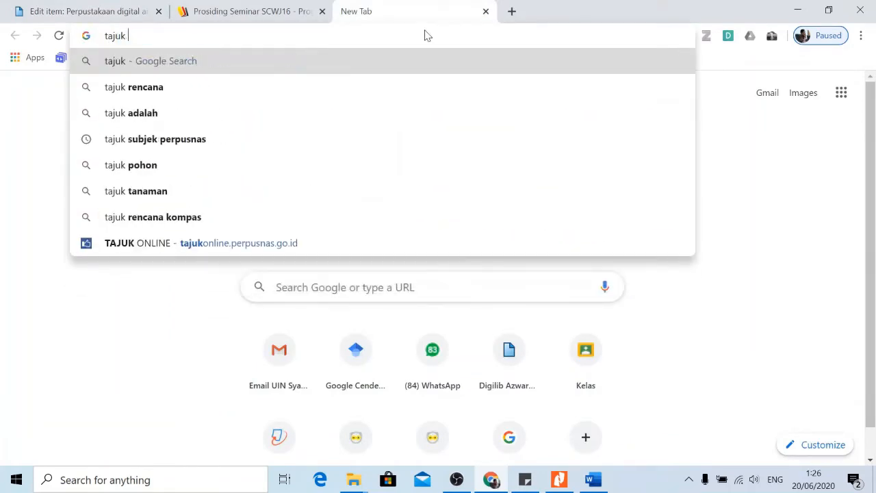
{"action": "type", "text": "per"}
{"action": "key", "text": "Return"}
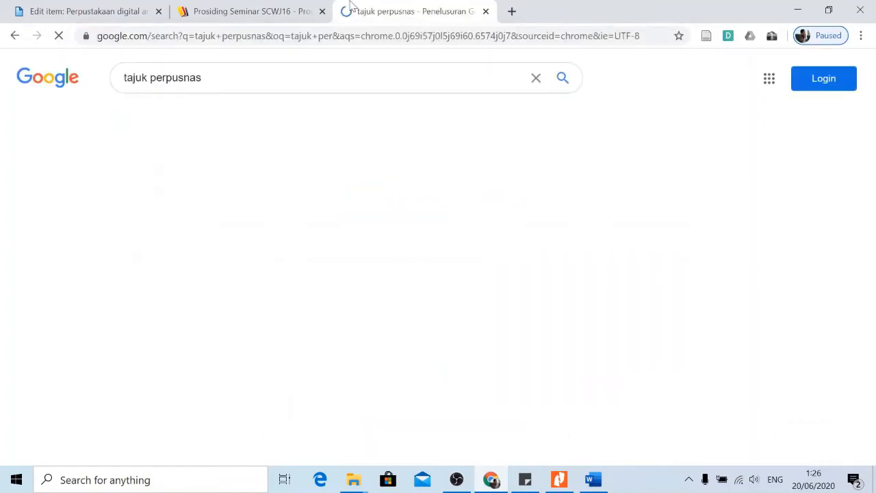
{"action": "left_click", "coordinate": [231, 190]}
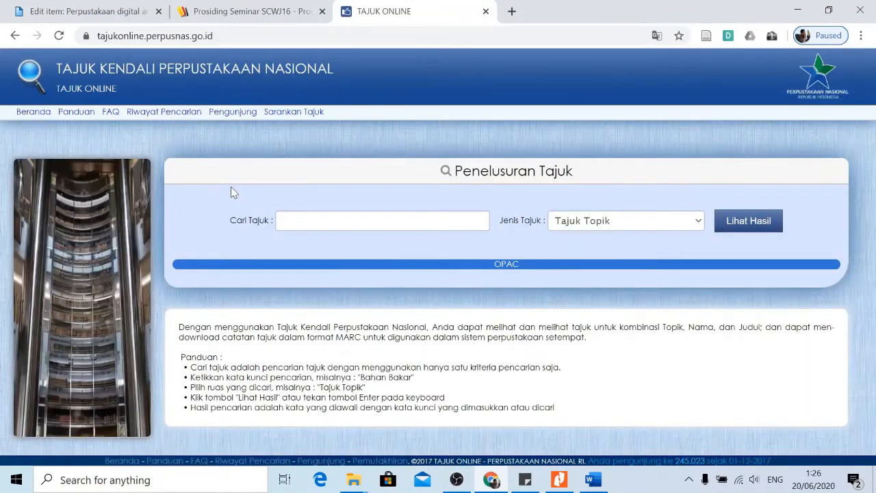
Look up 'perpustakaan digital' in Tajuk Online and select the Perpustakaan Digital heading text.
{"action": "left_click", "coordinate": [370, 220]}
{"action": "type", "text": "perp"}
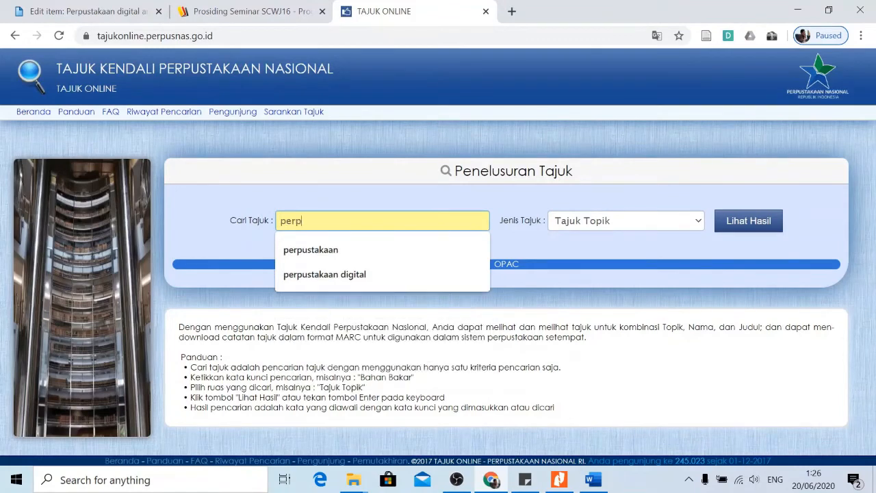
{"action": "type", "text": "ustakaan digi"}
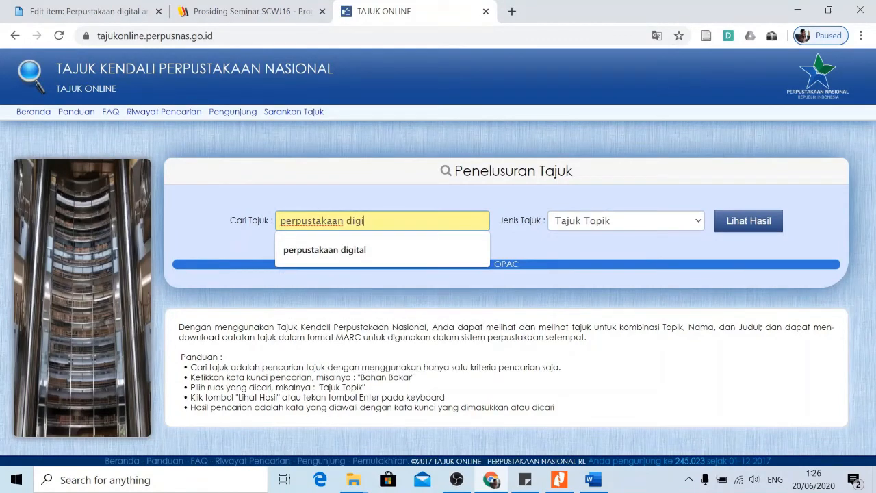
{"action": "type", "text": "tal"}
{"action": "left_click", "coordinate": [738, 221]}
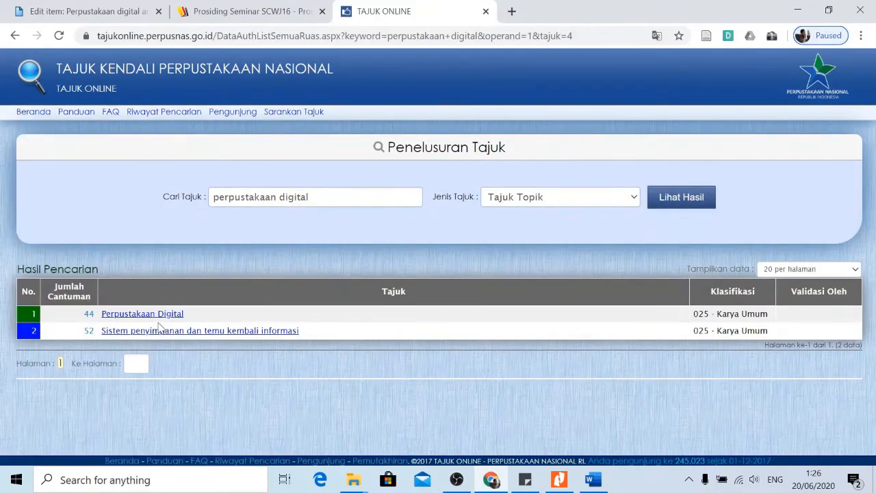
{"action": "left_click", "coordinate": [162, 317]}
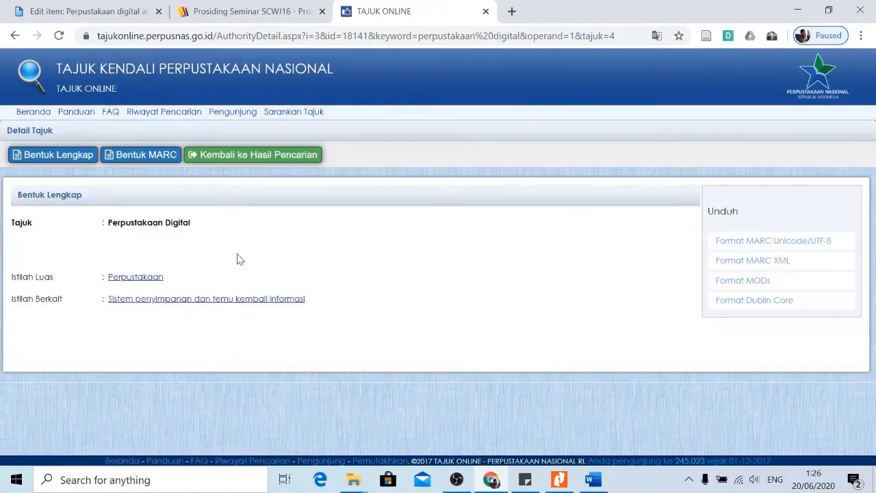
{"action": "left_click_drag", "start_coordinate": [199, 231], "coordinate": [108, 232]}
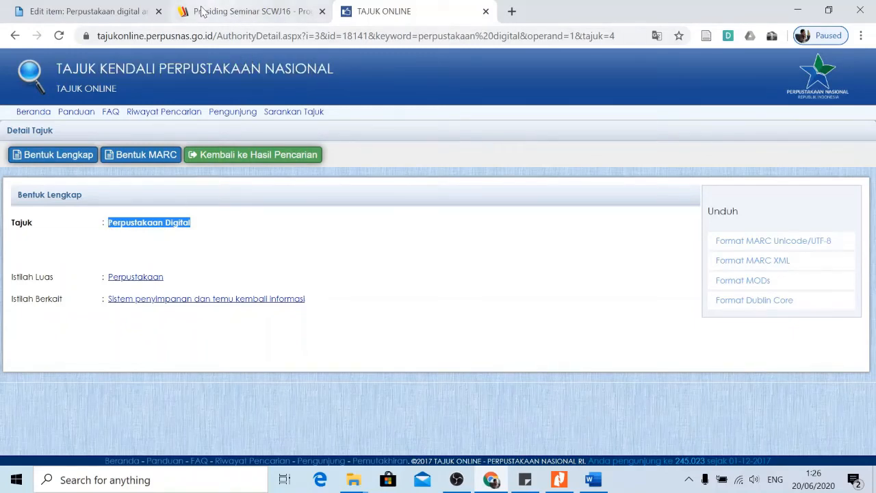
{"action": "left_click", "coordinate": [102, 14]}
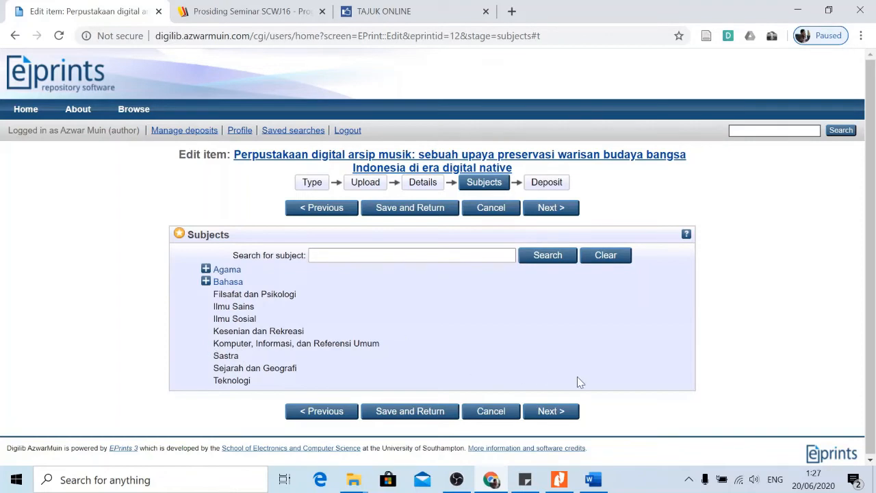
Attempt Next on the Subjects stage, then Save and Return despite the empty-Subjects warning.
{"action": "left_click", "coordinate": [552, 412]}
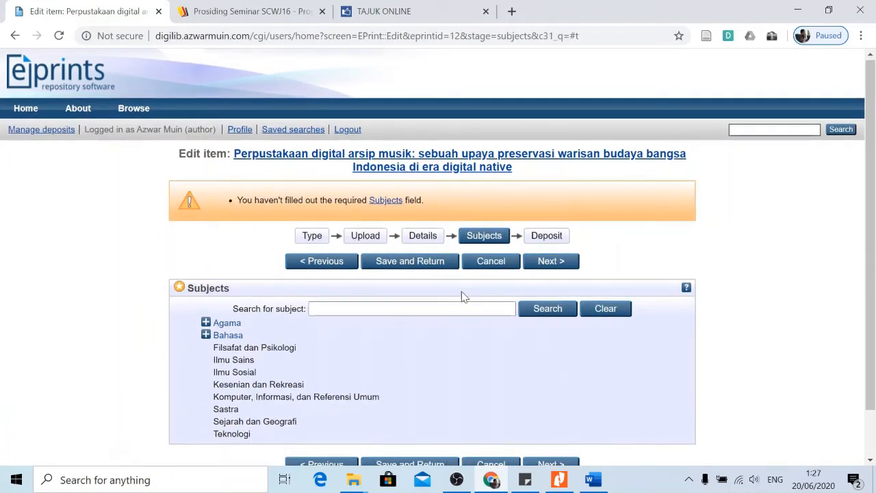
{"action": "scroll", "coordinate": [462, 296], "scroll_direction": "down", "scroll_amount": 1}
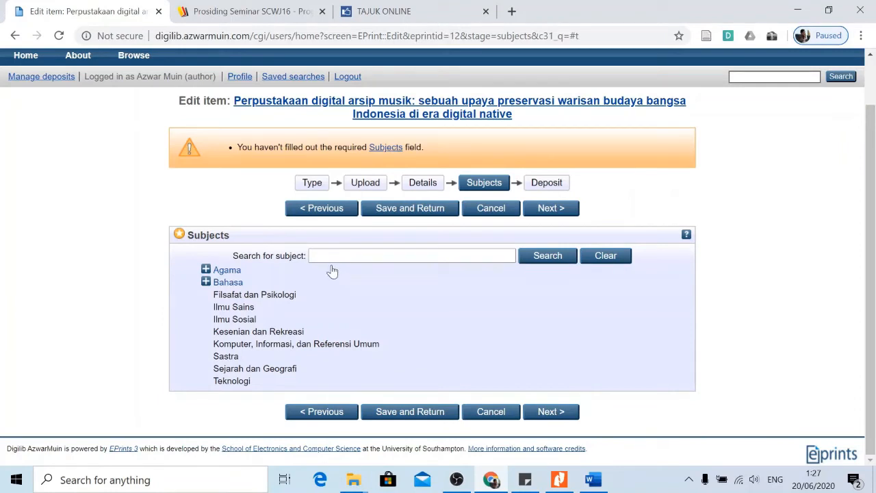
{"action": "left_click", "coordinate": [415, 414]}
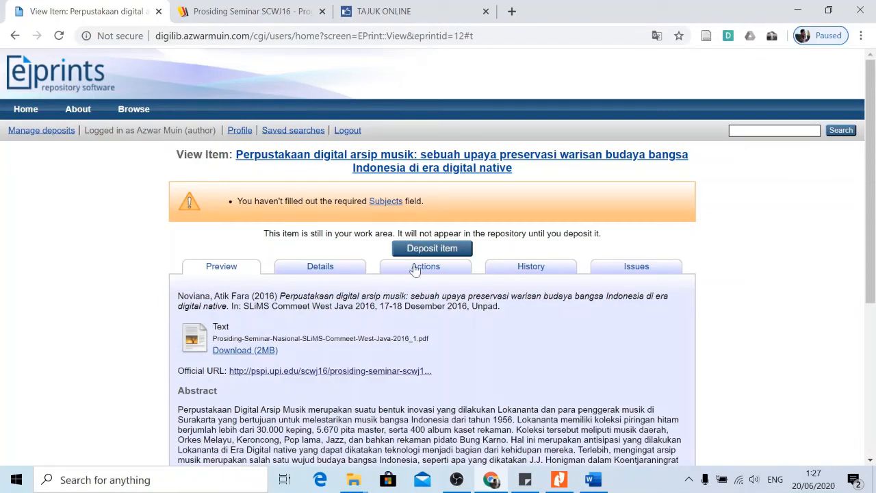
Review the missing-Subjects warning on the View Item page and log out of the author account.
{"action": "scroll", "coordinate": [423, 253], "scroll_direction": "down", "scroll_amount": 4}
{"action": "scroll", "coordinate": [478, 286], "scroll_direction": "up", "scroll_amount": 3}
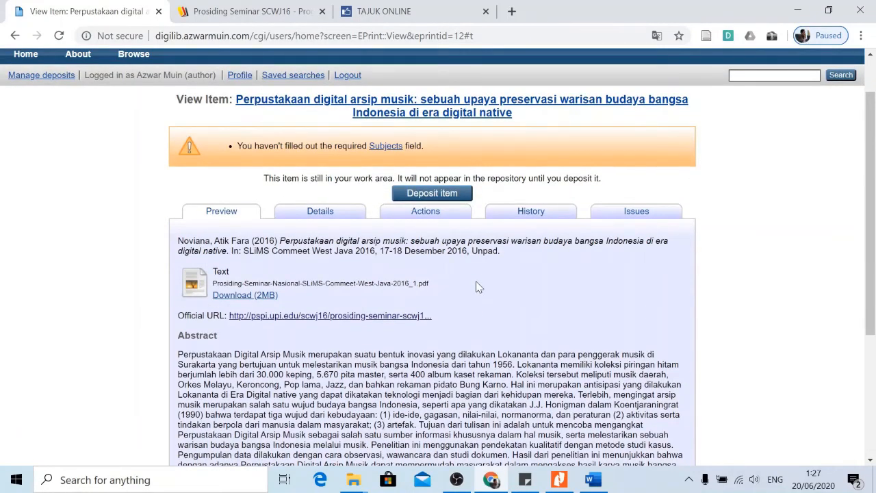
{"action": "scroll", "coordinate": [478, 286], "scroll_direction": "up", "scroll_amount": 1}
{"action": "scroll", "coordinate": [477, 282], "scroll_direction": "down", "scroll_amount": 3}
{"action": "scroll", "coordinate": [475, 280], "scroll_direction": "up", "scroll_amount": 3}
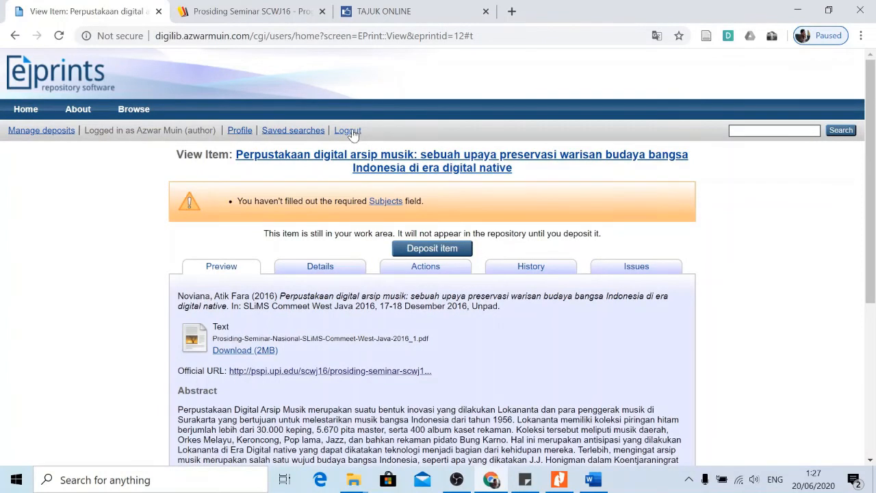
{"action": "left_click", "coordinate": [348, 130]}
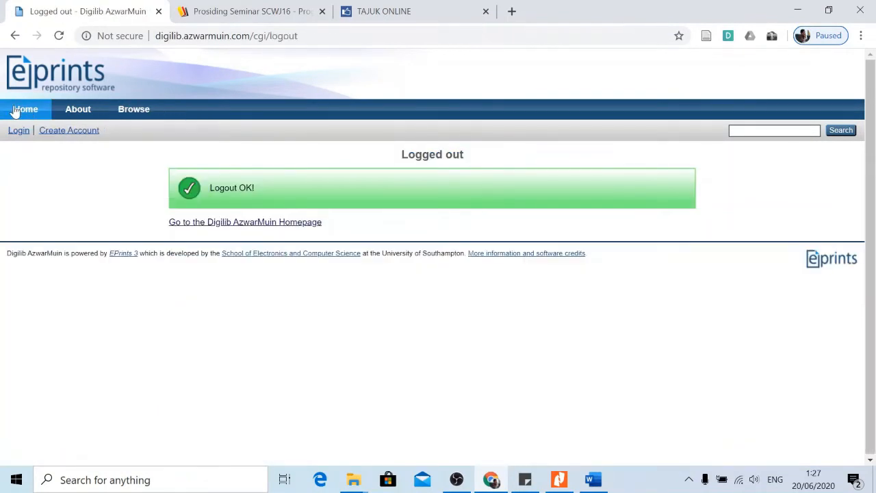
Log in as the administrator with the saved credentials and open the Admin page.
{"action": "left_click", "coordinate": [15, 112]}
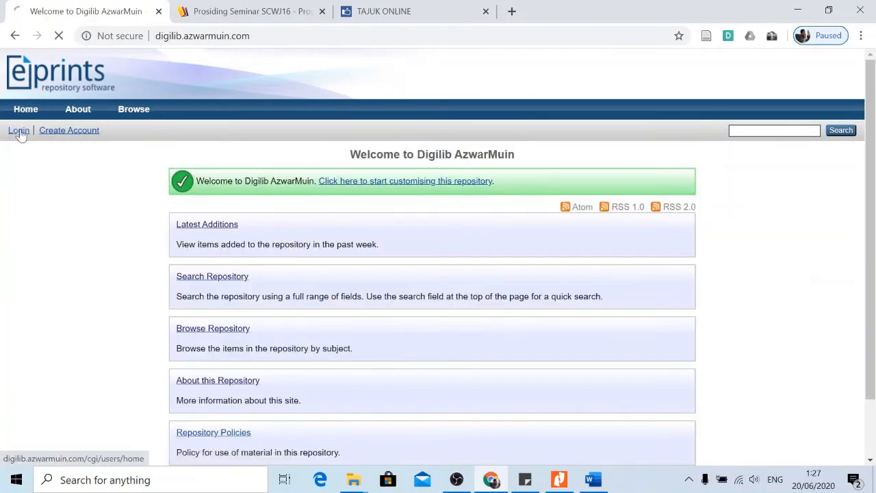
{"action": "left_click", "coordinate": [19, 131]}
{"action": "type", "text": "a"}
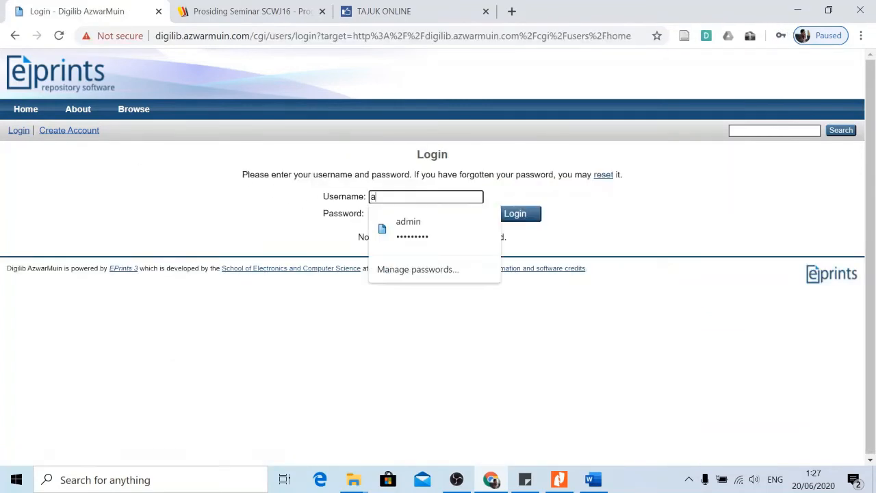
{"action": "type", "text": "dmin"}
{"action": "left_click", "coordinate": [405, 223]}
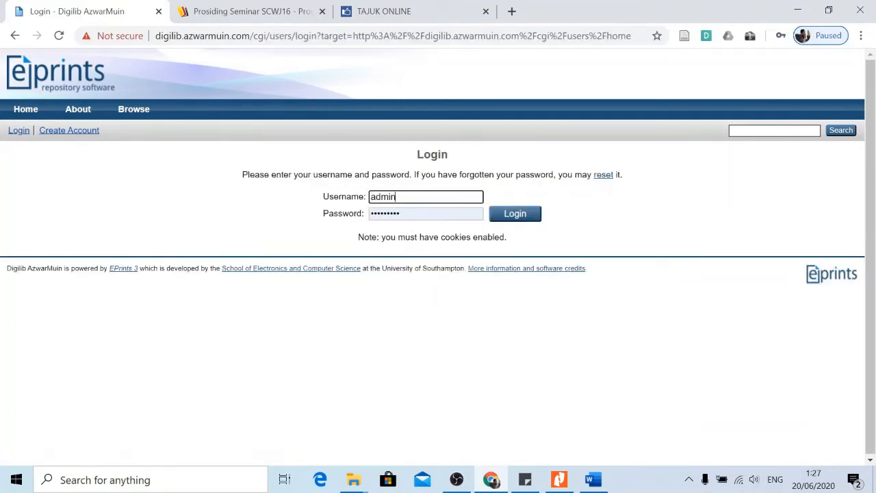
{"action": "left_click", "coordinate": [513, 215]}
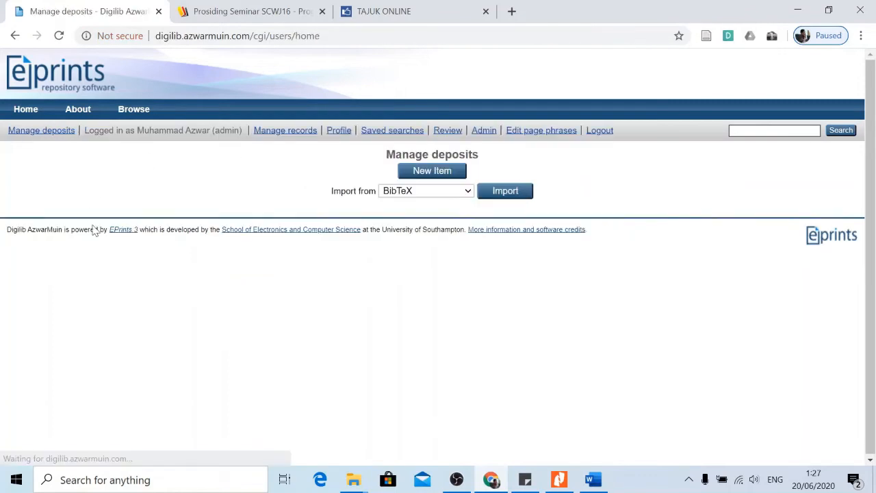
{"action": "mouse_move", "coordinate": [135, 111]}
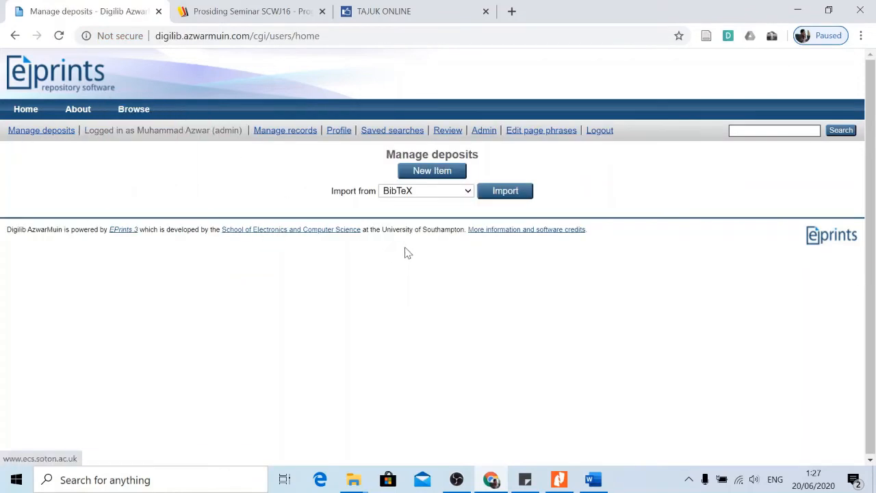
{"action": "left_click", "coordinate": [483, 133]}
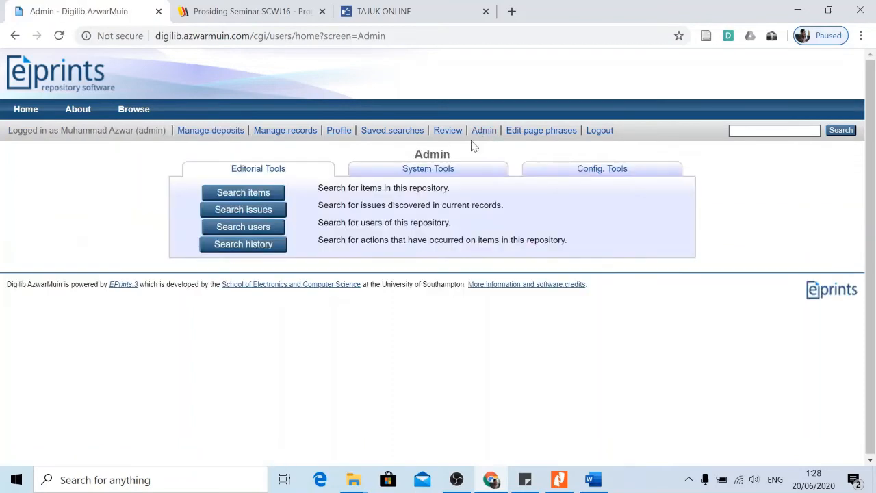
Under Config. Tools, edit subjects at the Klasifikasi Subjek node with its ten children.
{"action": "left_click", "coordinate": [430, 172]}
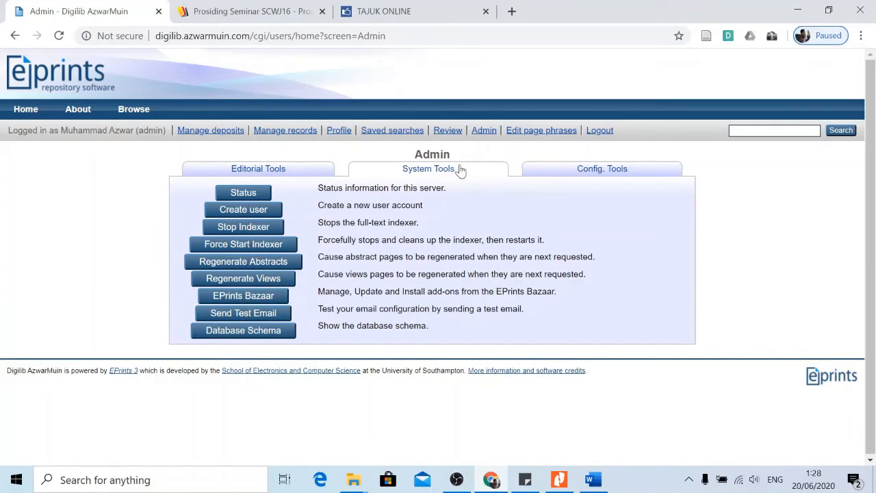
{"action": "left_click", "coordinate": [608, 175]}
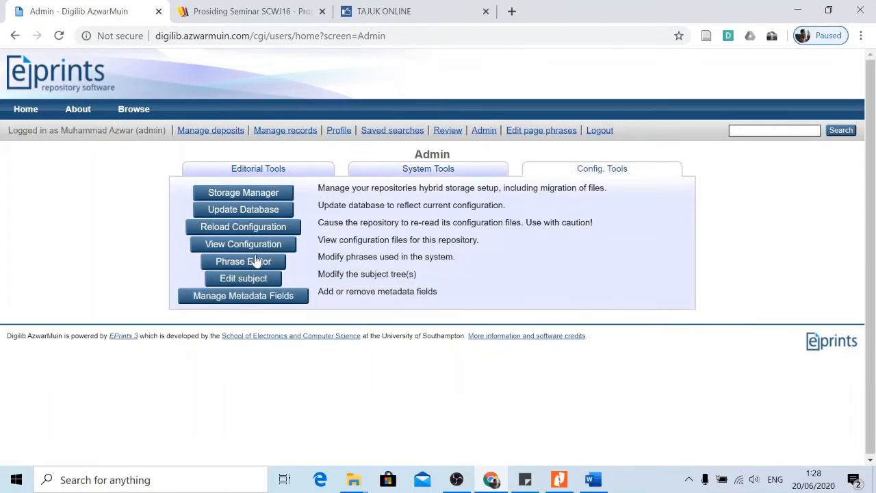
{"action": "left_click", "coordinate": [243, 278]}
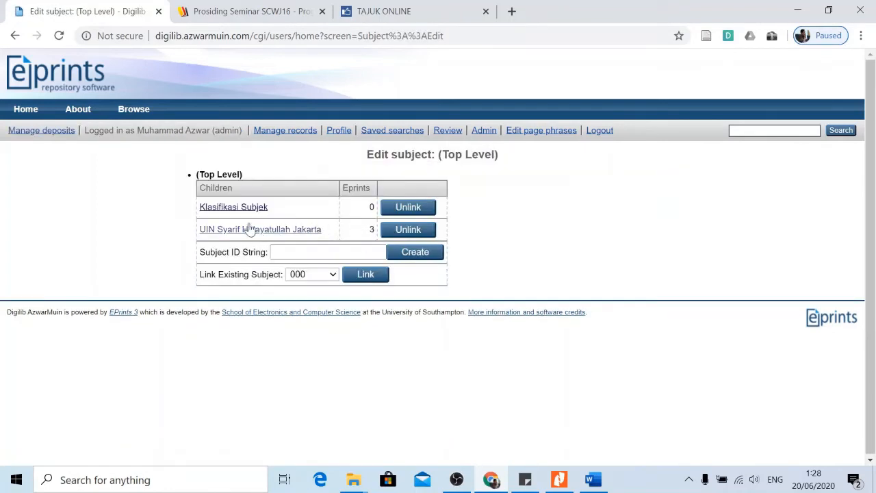
{"action": "left_click", "coordinate": [231, 208]}
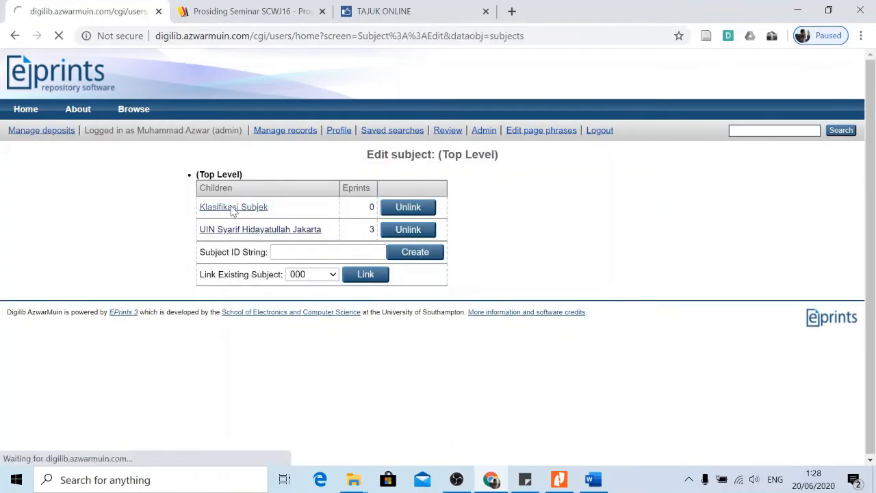
{"action": "scroll", "coordinate": [546, 275], "scroll_direction": "down", "scroll_amount": 1}
{"action": "scroll", "coordinate": [546, 279], "scroll_direction": "up", "scroll_amount": 1}
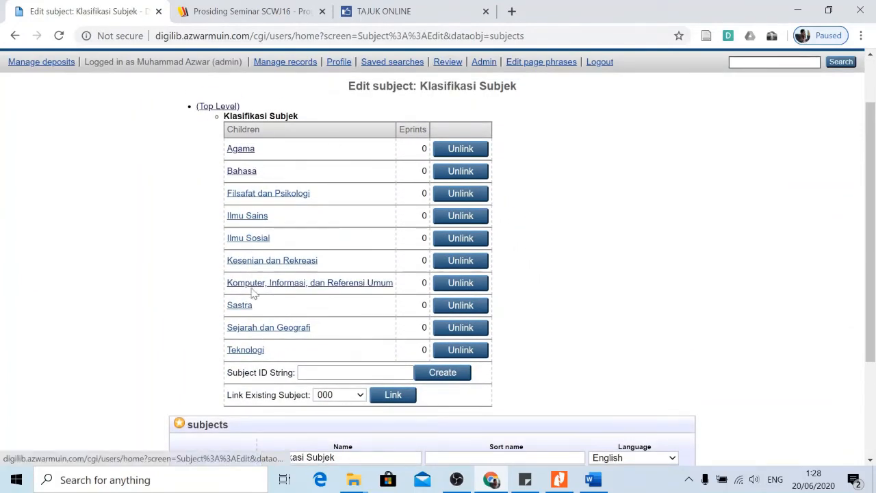
Open Komputer, Informasi, dan Referensi Umum and enter 027 as the new child subject ID.
{"action": "left_click", "coordinate": [294, 284]}
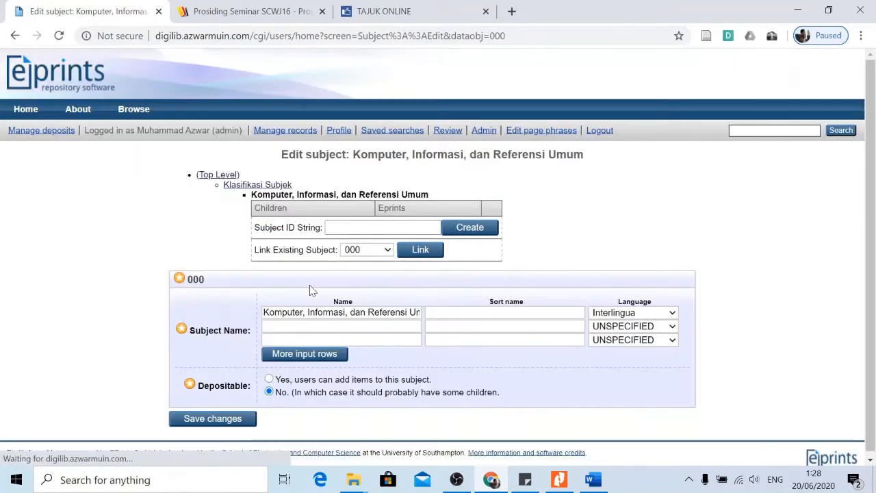
{"action": "scroll", "coordinate": [380, 271], "scroll_direction": "down", "scroll_amount": 1}
{"action": "left_click", "coordinate": [382, 223]}
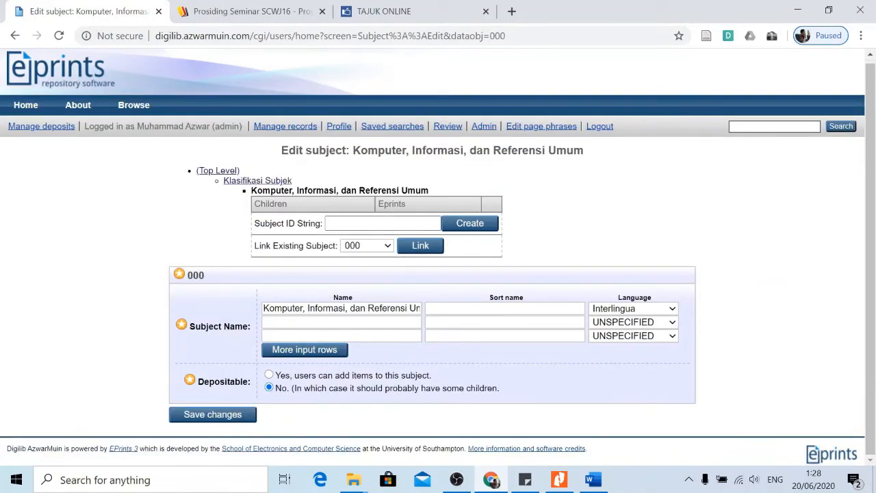
{"action": "left_click", "coordinate": [638, 232]}
{"action": "left_click", "coordinate": [382, 223]}
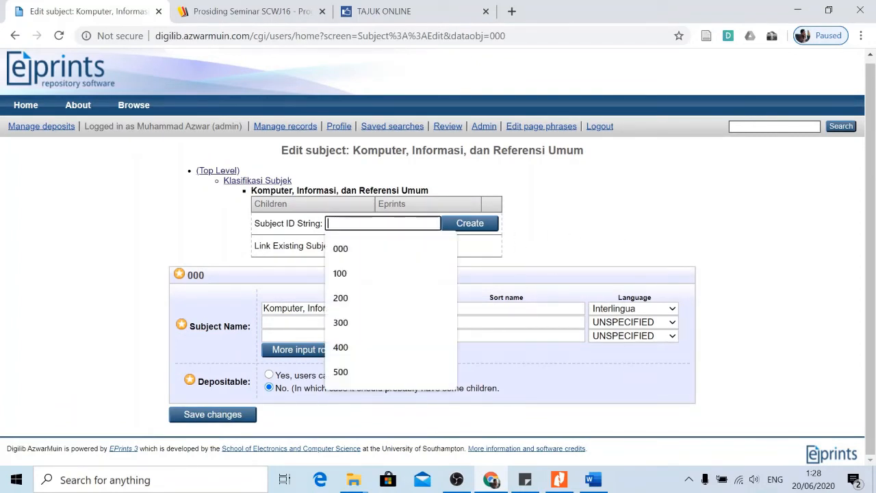
{"action": "type", "text": "0"}
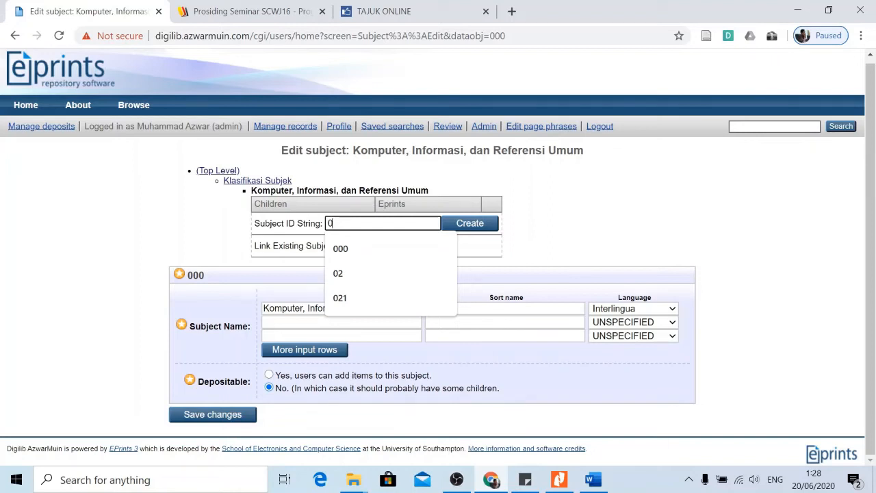
{"action": "type", "text": "27"}
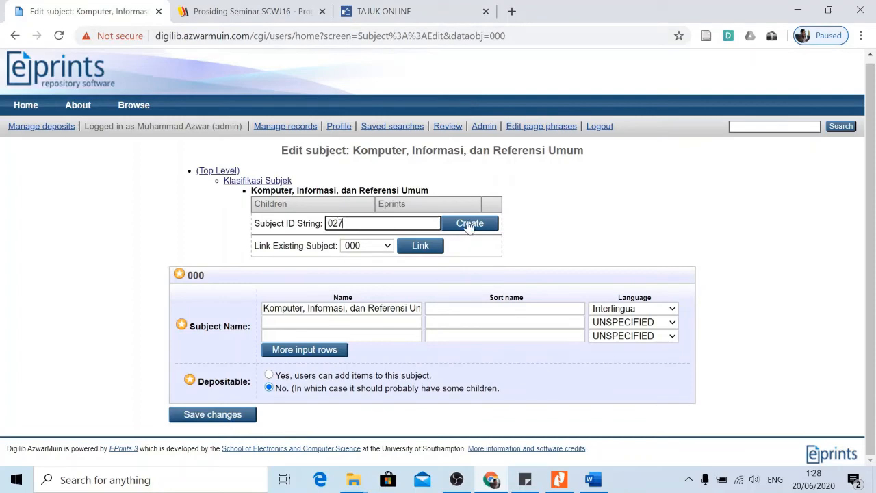
{"action": "left_click", "coordinate": [512, 11]}
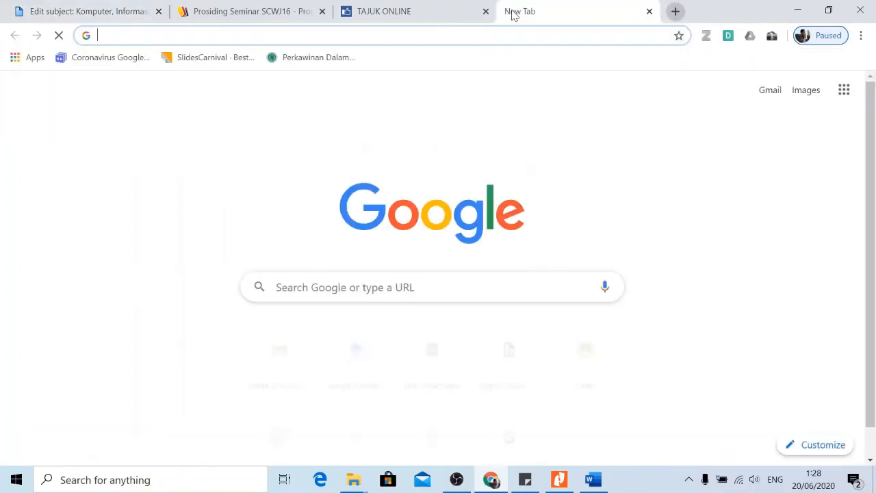
Google 'perpustakaan digital klasifikasi' and read the Perpusnas article comparing NTIS and Dewey Decimal Classification.
{"action": "type", "text": "perpustakaan "}
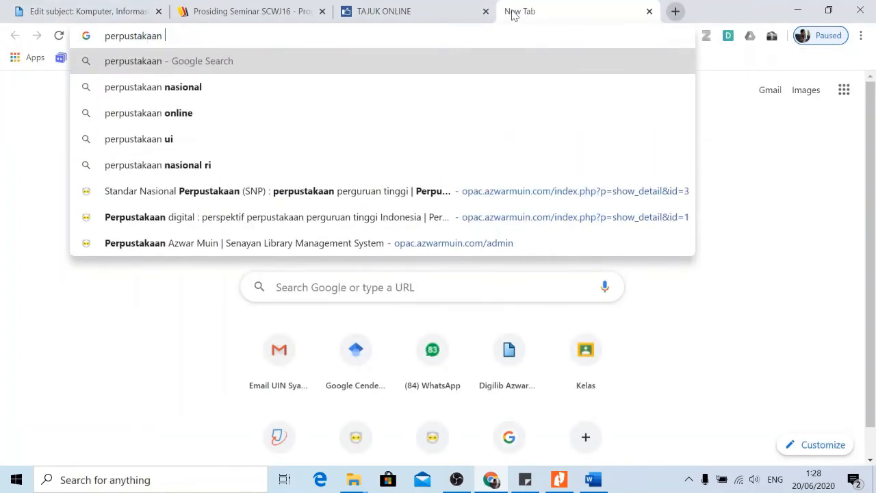
{"action": "type", "text": "digital"}
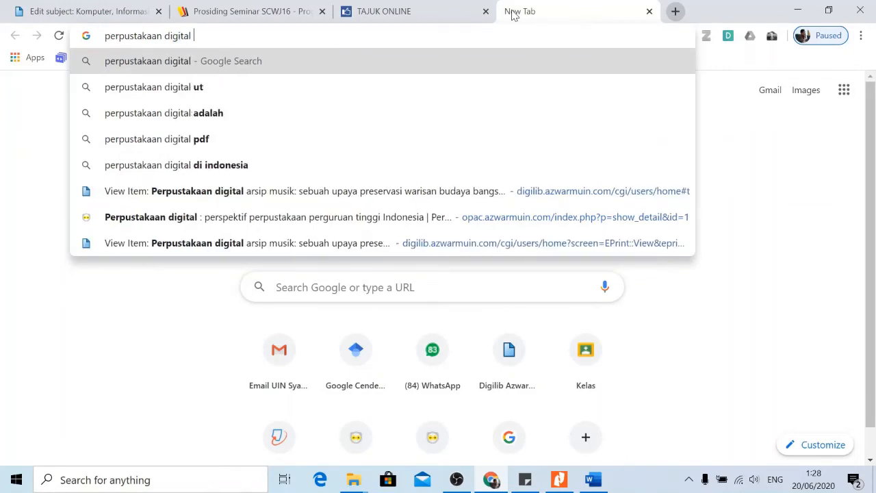
{"action": "type", "text": " klasif"}
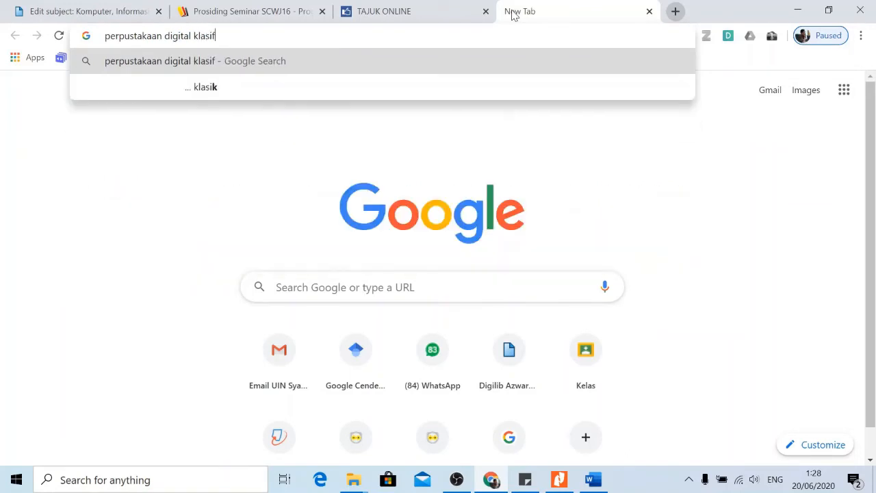
{"action": "type", "text": "ikasi"}
{"action": "key", "text": "Return"}
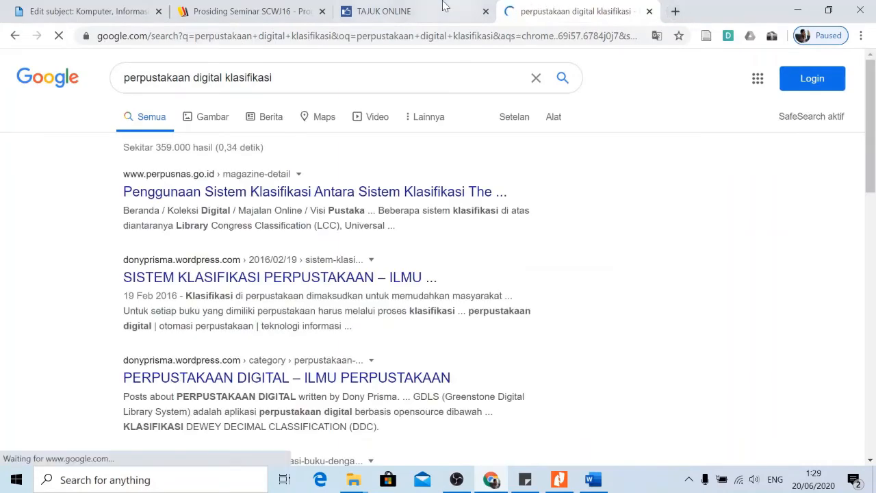
{"action": "left_click", "coordinate": [282, 195]}
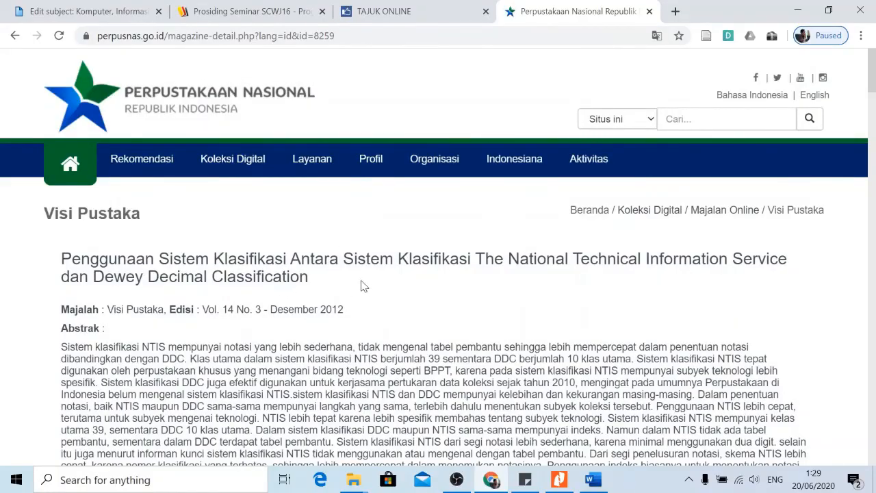
{"action": "scroll", "coordinate": [376, 289], "scroll_direction": "down", "scroll_amount": 5}
{"action": "scroll", "coordinate": [395, 293], "scroll_direction": "down", "scroll_amount": 3}
{"action": "scroll", "coordinate": [395, 293], "scroll_direction": "up", "scroll_amount": 3}
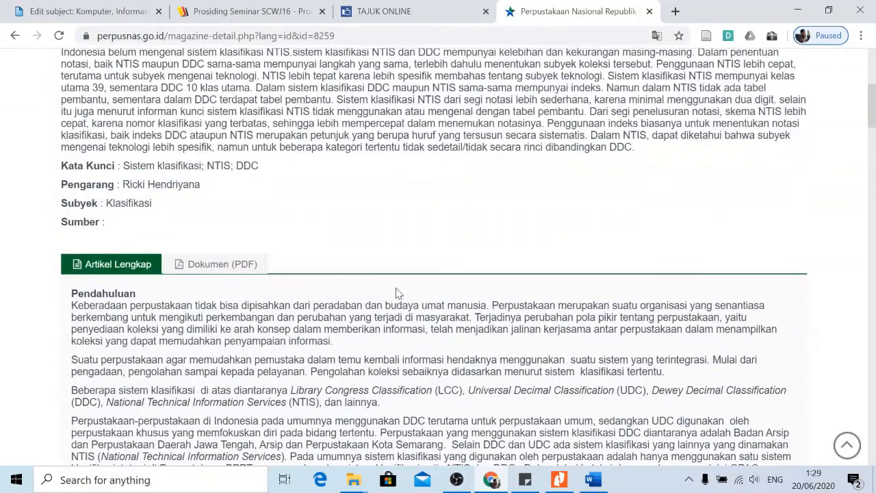
{"action": "scroll", "coordinate": [395, 293], "scroll_direction": "down", "scroll_amount": 3}
{"action": "scroll", "coordinate": [422, 249], "scroll_direction": "up", "scroll_amount": 8}
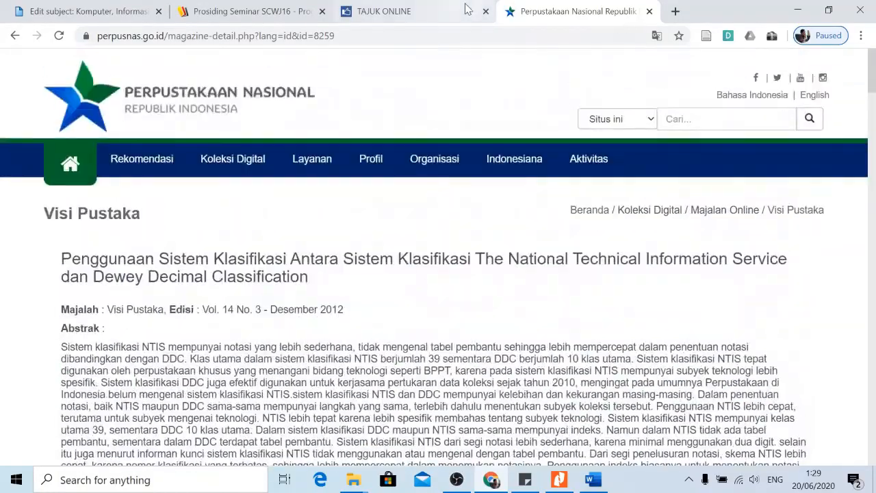
{"action": "left_click", "coordinate": [675, 12]}
On opac.perpusnas.go.id, run a title search for 'perpustakaan digital'.
{"action": "type", "text": "opac"}
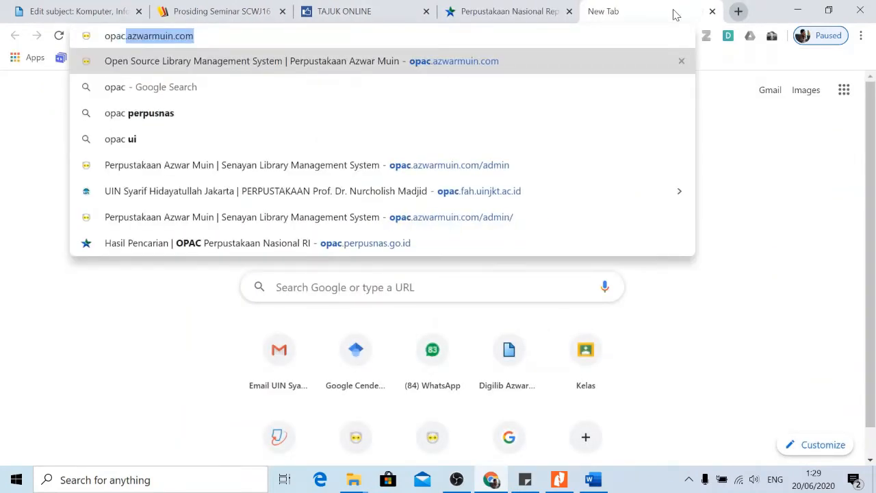
{"action": "type", "text": ".perp"}
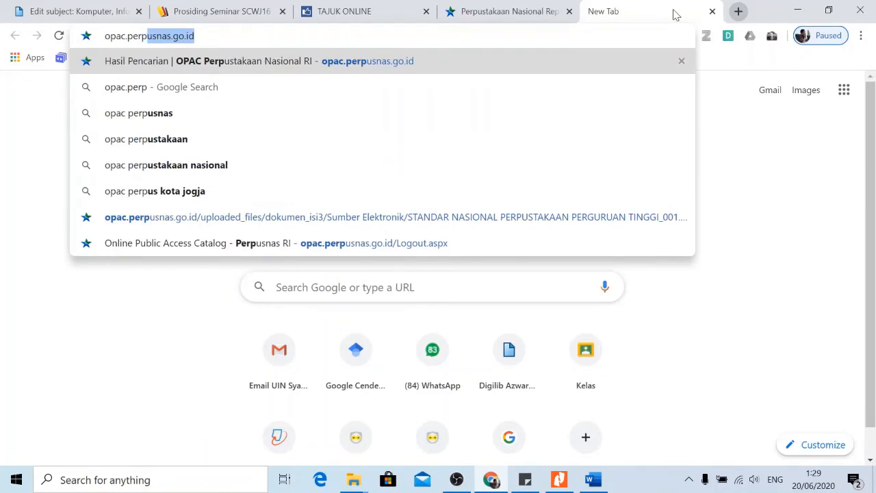
{"action": "key", "text": "Return"}
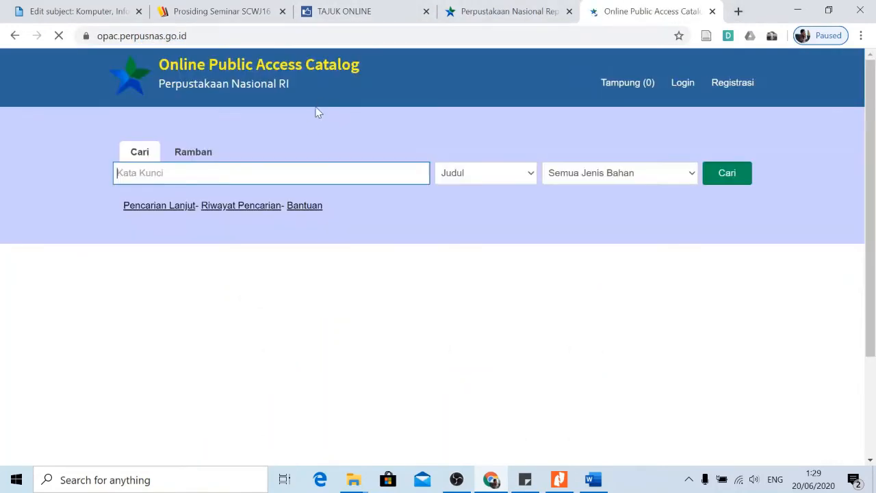
{"action": "type", "text": "perpust"}
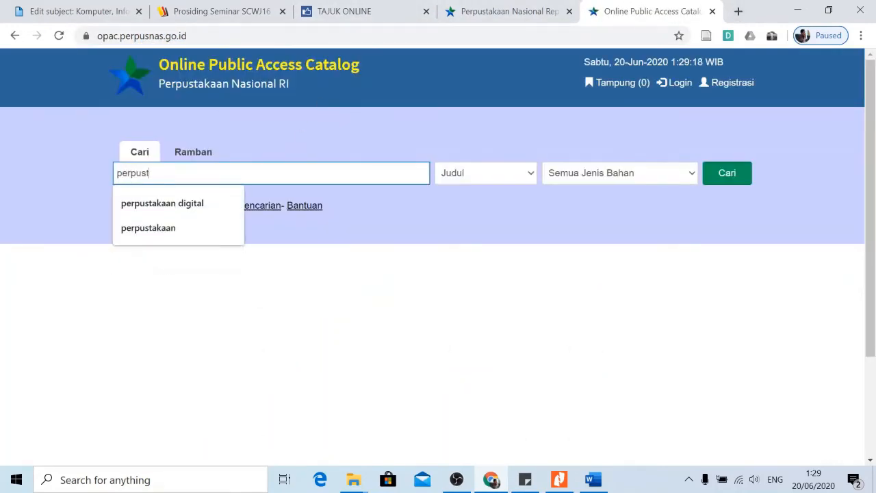
{"action": "type", "text": "akaan digital"}
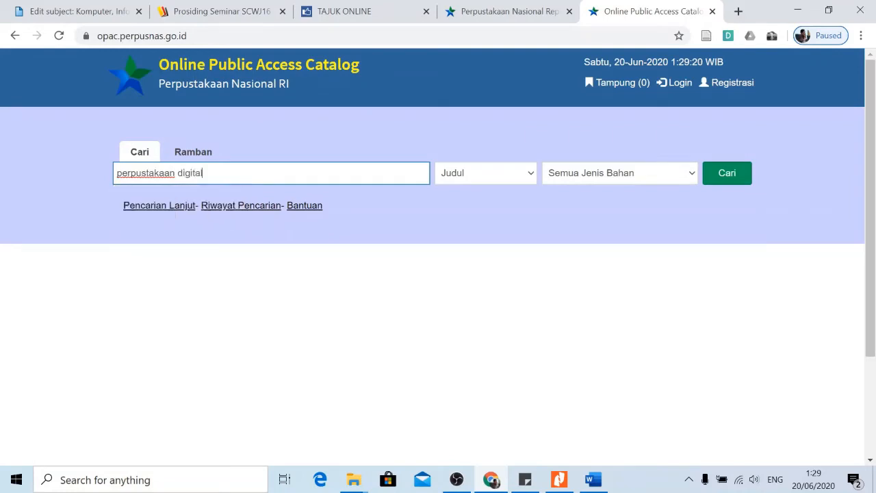
{"action": "left_click", "coordinate": [725, 173]}
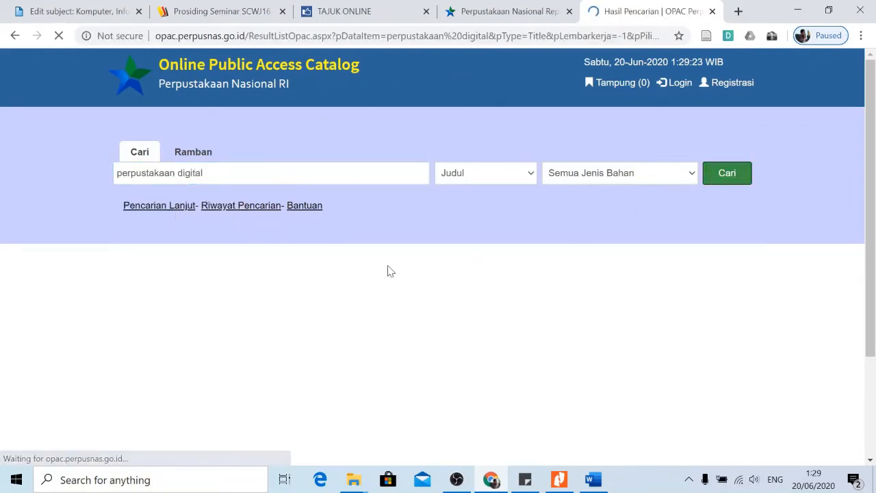
{"action": "scroll", "coordinate": [393, 312], "scroll_direction": "down", "scroll_amount": 2}
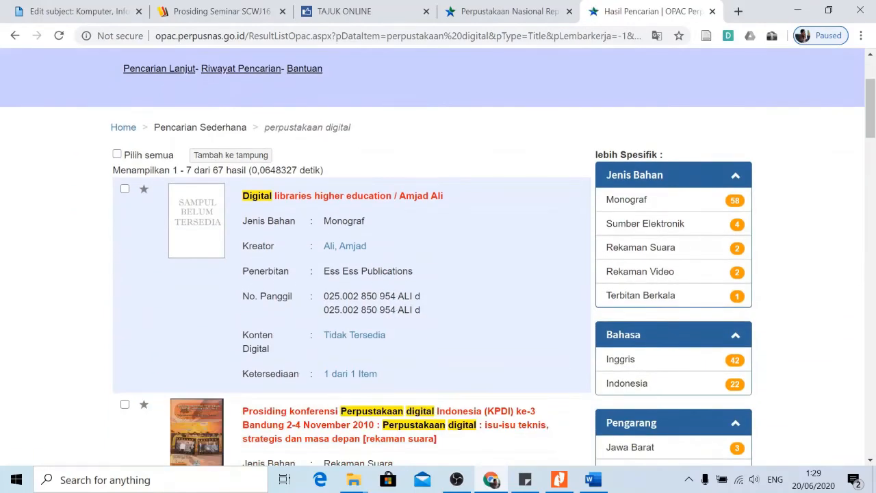
{"action": "scroll", "coordinate": [350, 247], "scroll_direction": "down", "scroll_amount": 2}
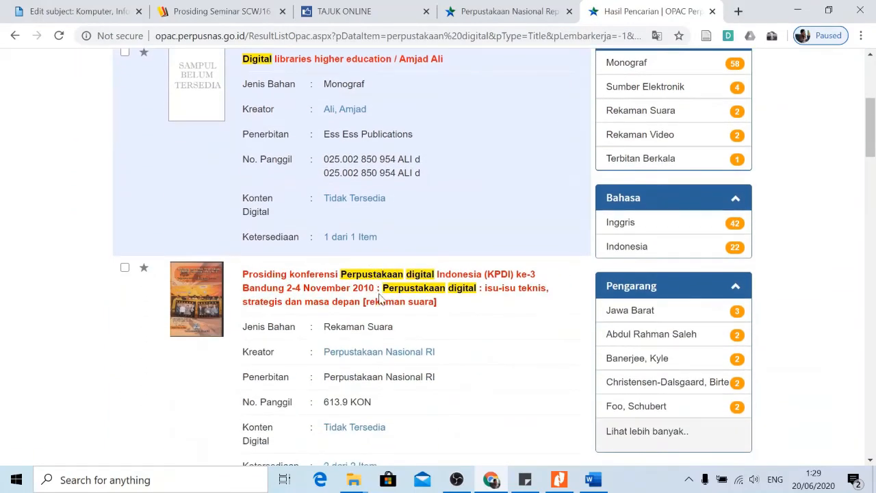
{"action": "scroll", "coordinate": [381, 299], "scroll_direction": "up", "scroll_amount": 1}
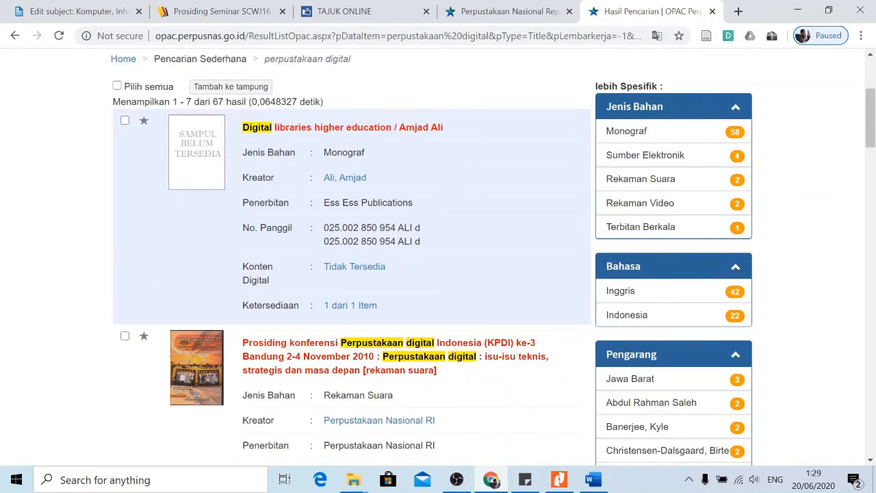
Copy the call number 025.04 from a matching book in the results.
{"action": "left_click_drag", "start_coordinate": [324, 228], "coordinate": [342, 227]}
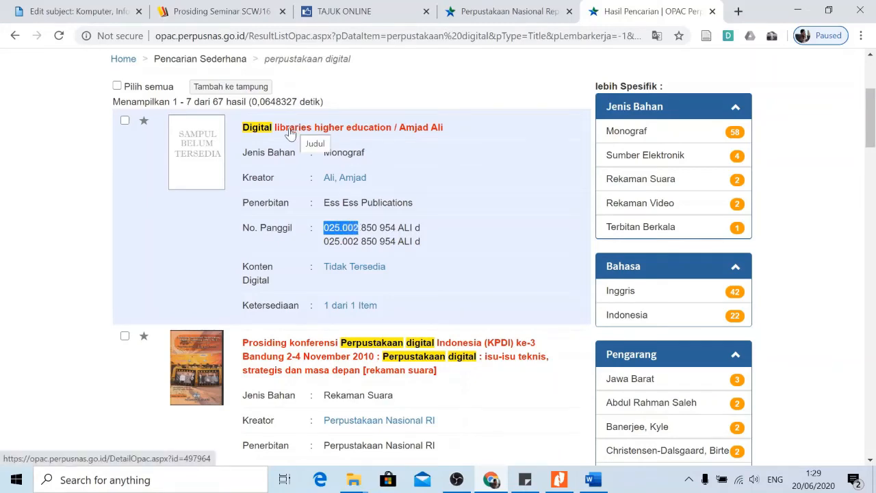
{"action": "scroll", "coordinate": [368, 228], "scroll_direction": "down", "scroll_amount": 2}
{"action": "scroll", "coordinate": [368, 228], "scroll_direction": "down", "scroll_amount": 4}
{"action": "scroll", "coordinate": [387, 246], "scroll_direction": "down", "scroll_amount": 5}
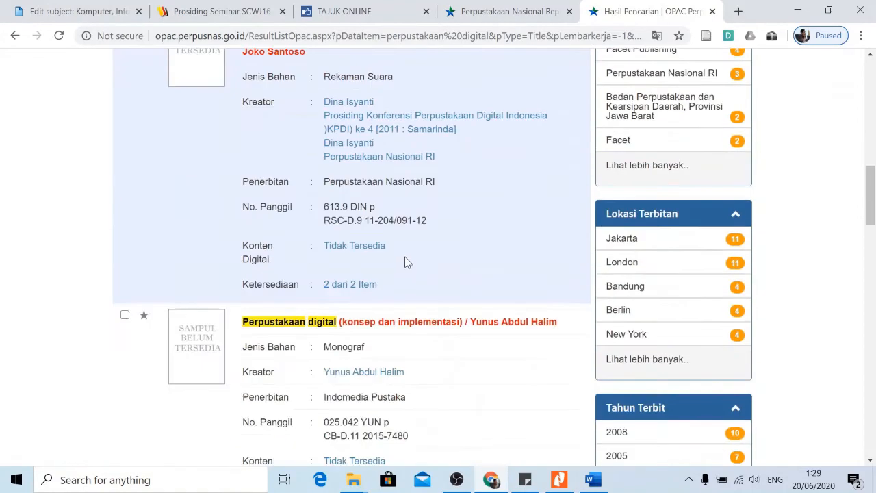
{"action": "scroll", "coordinate": [413, 266], "scroll_direction": "down", "scroll_amount": 2}
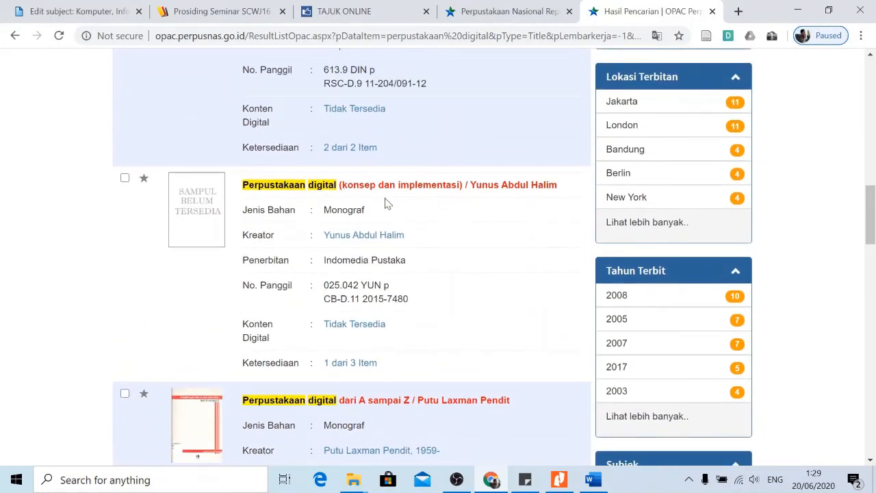
{"action": "scroll", "coordinate": [355, 240], "scroll_direction": "down", "scroll_amount": 1}
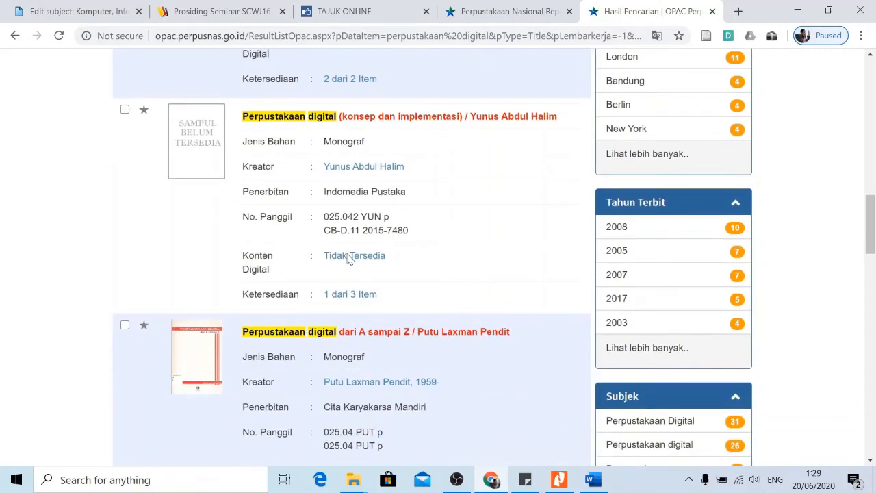
{"action": "scroll", "coordinate": [351, 259], "scroll_direction": "down", "scroll_amount": 1}
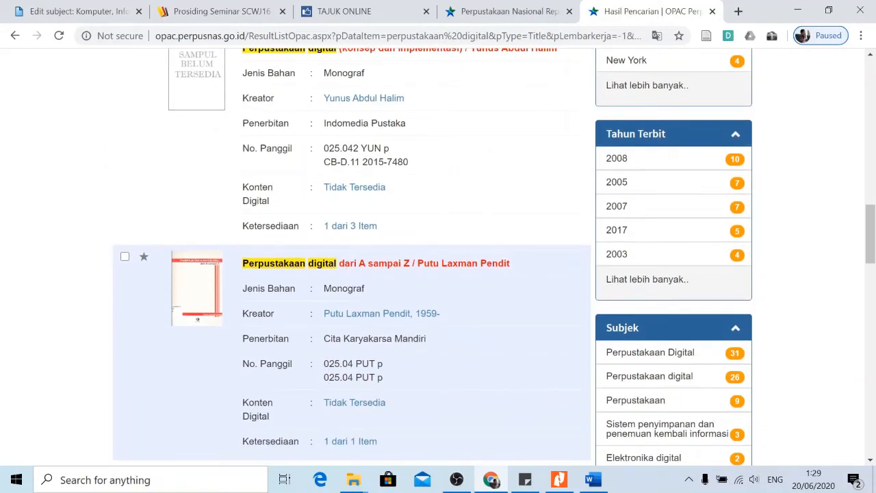
{"action": "left_click_drag", "start_coordinate": [324, 363], "coordinate": [353, 366]}
{"action": "right_click", "coordinate": [344, 367]}
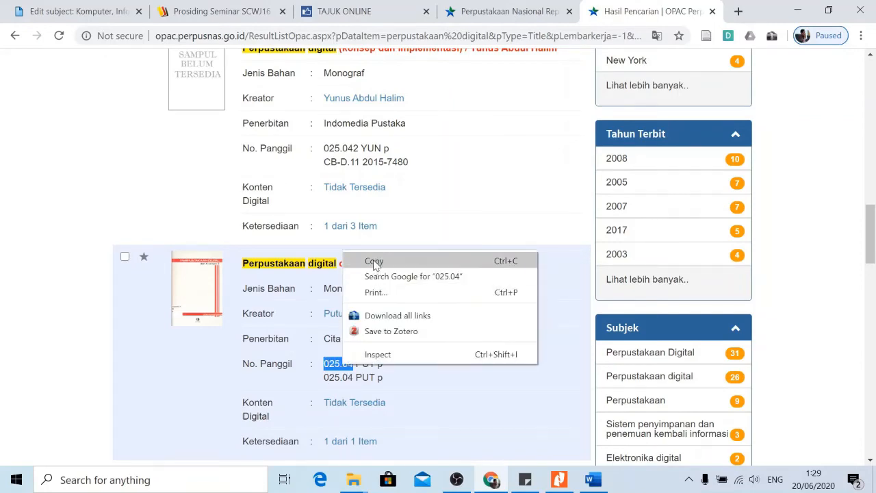
{"action": "left_click", "coordinate": [374, 261]}
Replace the 027 subject ID with the pasted 02504 and create that child subject.
{"action": "left_click", "coordinate": [76, 11]}
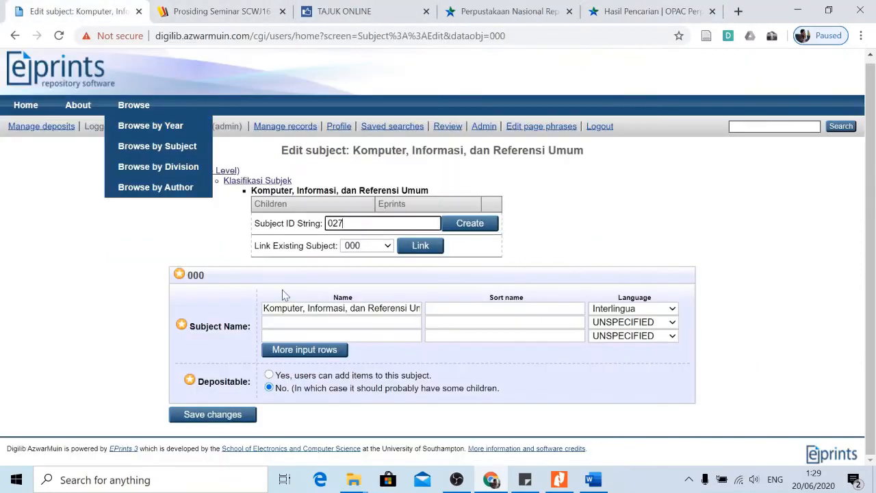
{"action": "key", "text": "ctrl+a"}
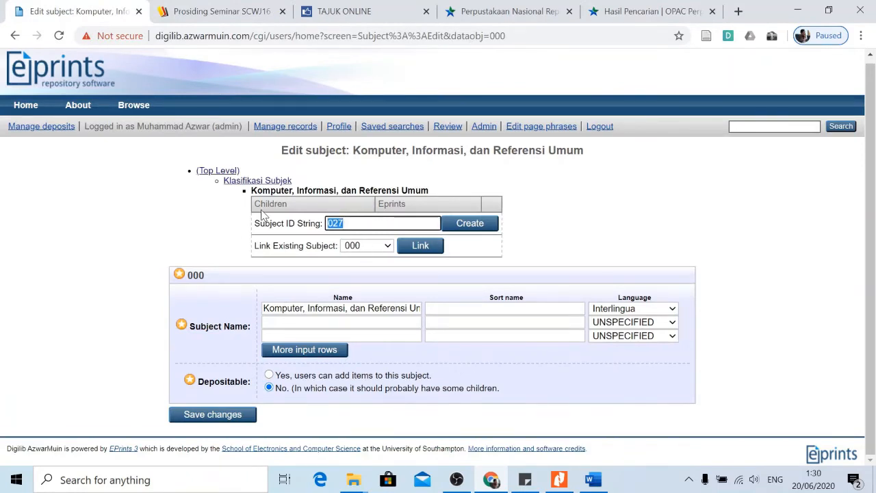
{"action": "key", "text": "ctrl+v"}
{"action": "left_click", "coordinate": [464, 226]}
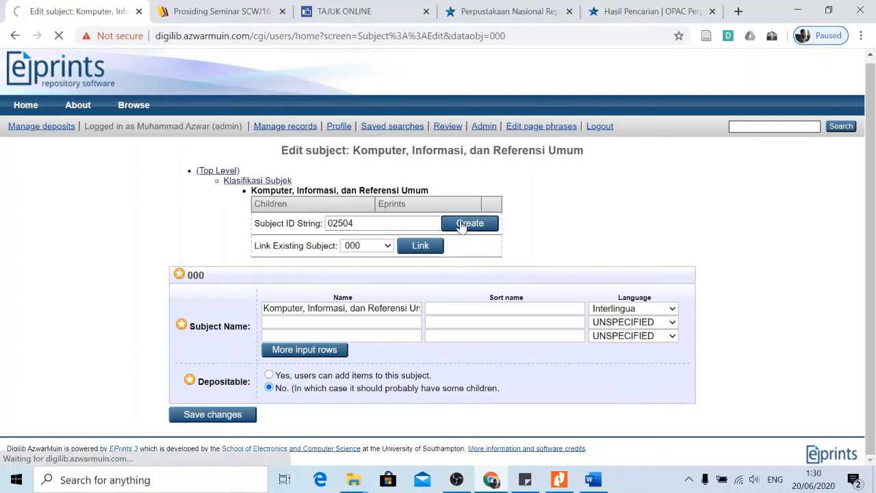
{"action": "scroll", "coordinate": [458, 231], "scroll_direction": "down", "scroll_amount": 1}
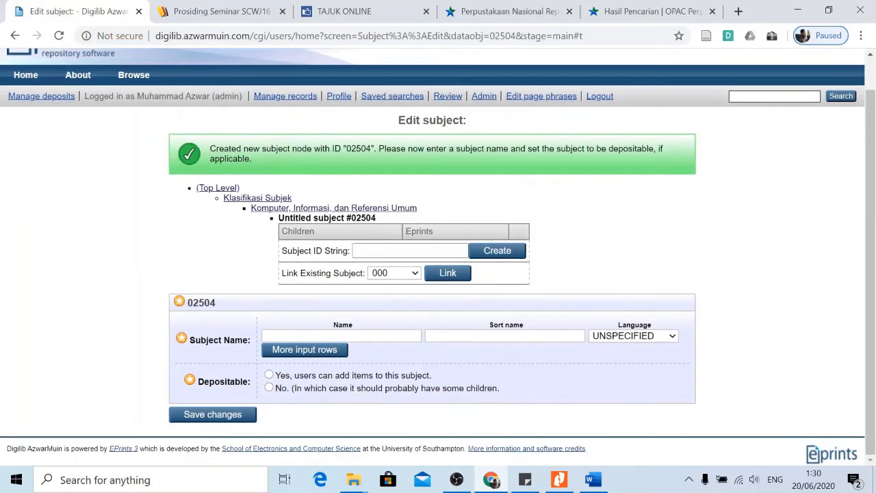
Name subject 02504 'Perpustakaan Digital', set Depositable to Yes, and save it.
{"action": "left_click", "coordinate": [335, 335]}
{"action": "type", "text": "Perp"}
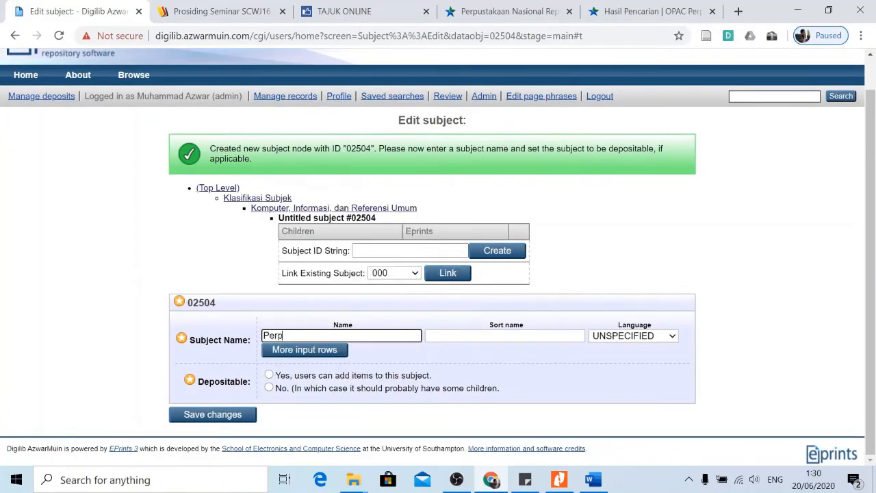
{"action": "type", "text": "ustakaan Digital"}
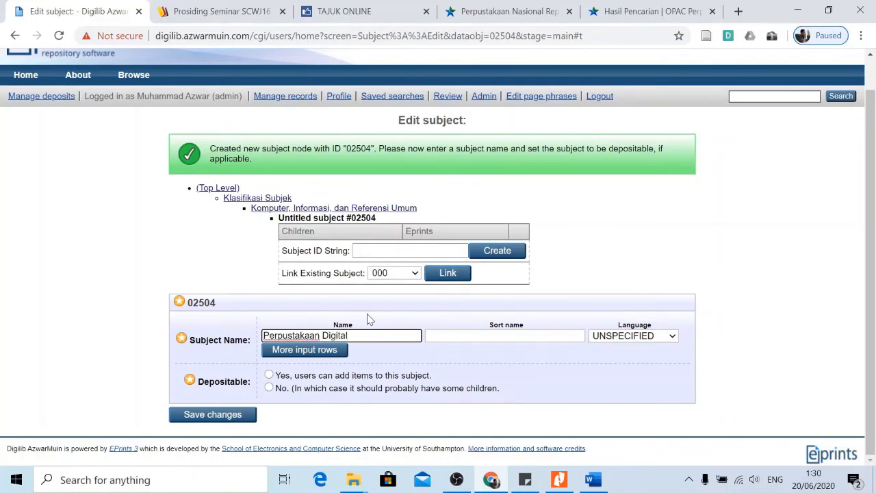
{"action": "left_click", "coordinate": [269, 375]}
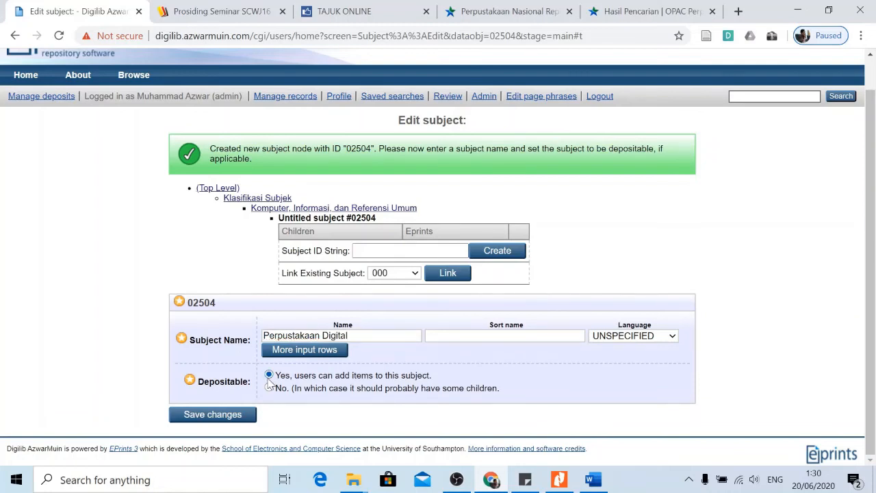
{"action": "left_click", "coordinate": [219, 417]}
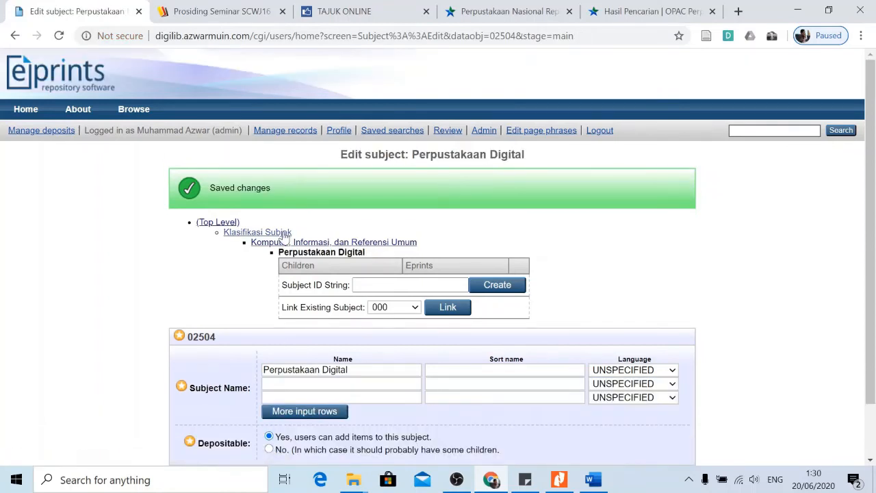
Confirm it sits under Komputer, Informasi, dan Referensi Umum, then return to Klasifikasi Subjek.
{"action": "left_click", "coordinate": [272, 243]}
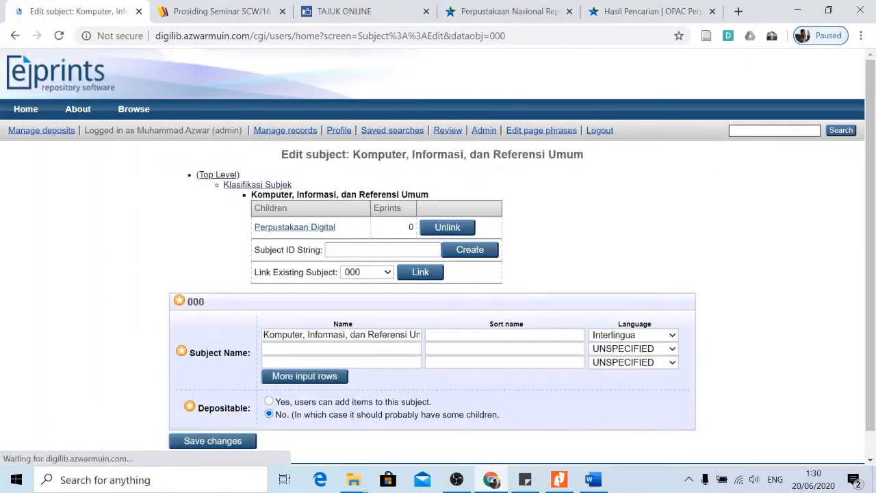
{"action": "left_click", "coordinate": [288, 233]}
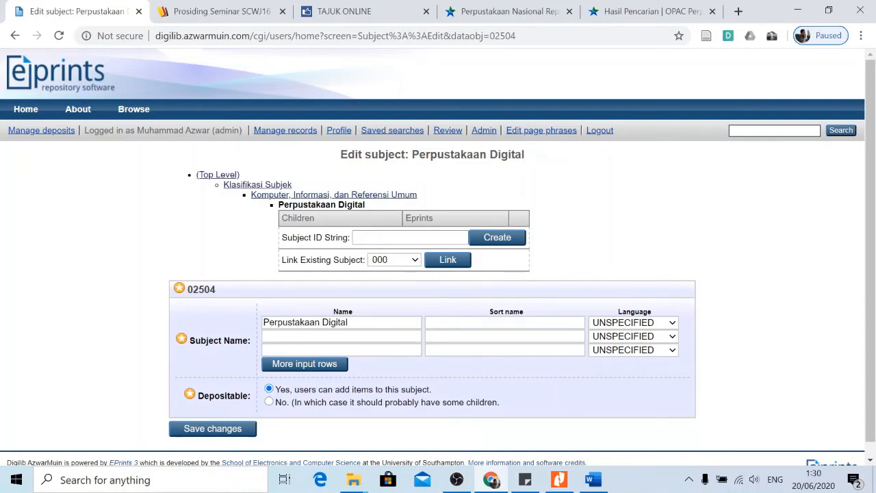
{"action": "left_click", "coordinate": [266, 185]}
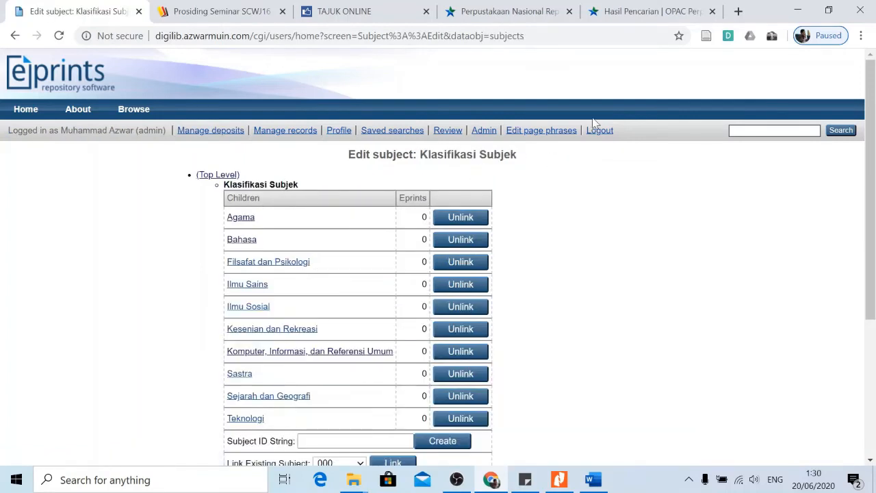
Log out of admin and log in with the author account's username and password.
{"action": "left_click", "coordinate": [600, 133]}
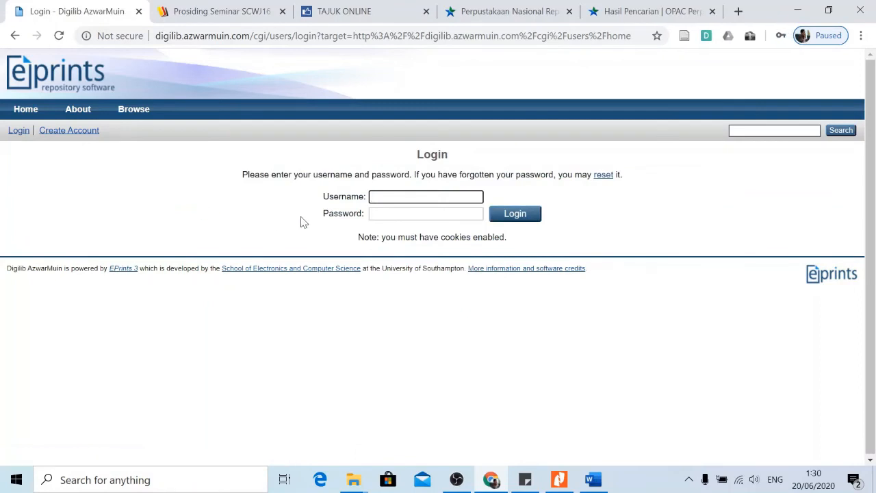
{"action": "type", "text": "author"}
{"action": "left_click", "coordinate": [374, 214]}
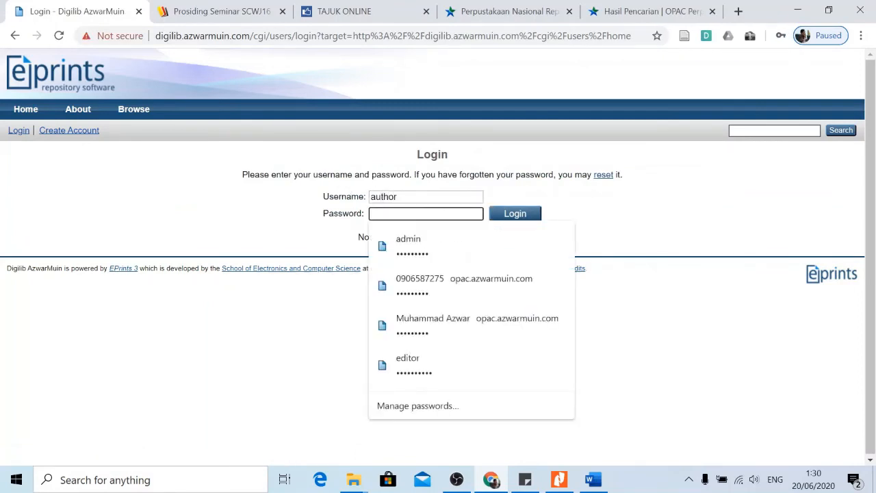
{"action": "type", "text": "*"}
{"action": "key", "text": "BackSpace"}
{"action": "type", "text": "**"}
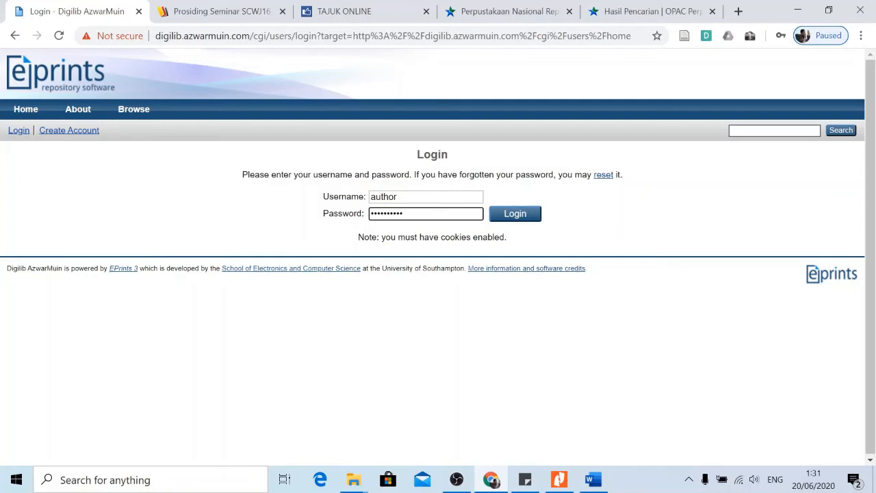
{"action": "left_click", "coordinate": [507, 218]}
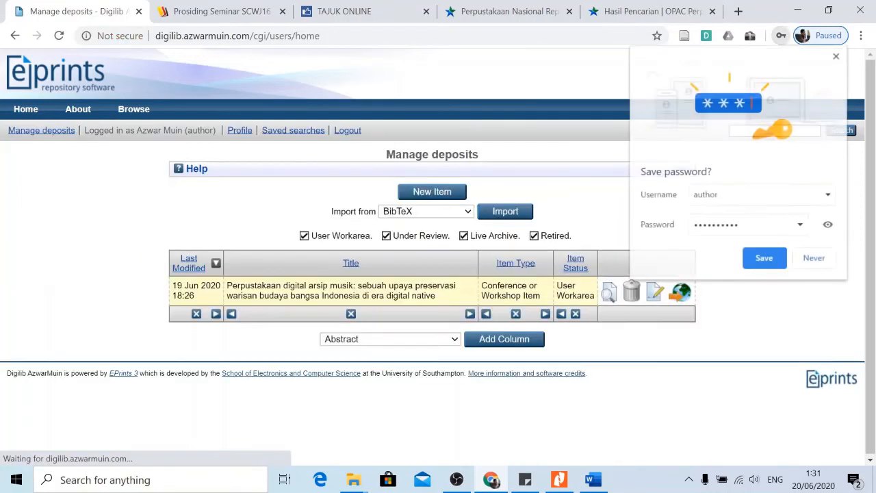
Open the digital music archive item for editing and keep its item type unchanged.
{"action": "left_click", "coordinate": [780, 260]}
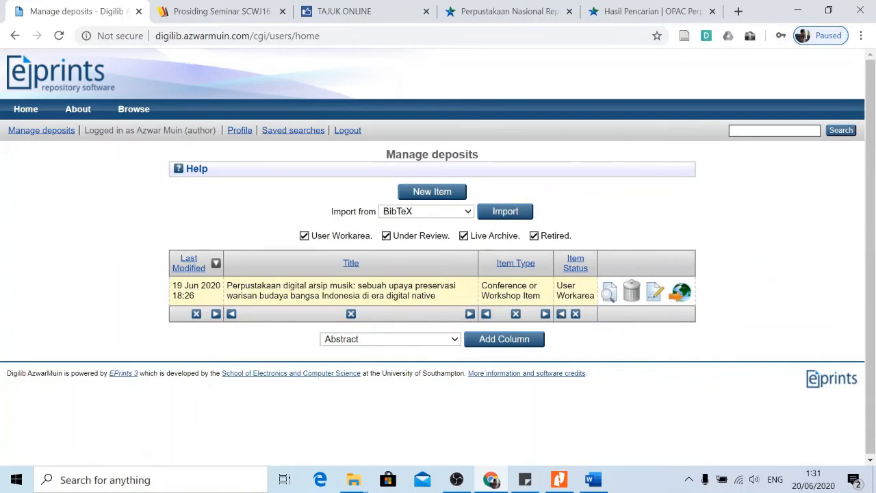
{"action": "left_click", "coordinate": [655, 294]}
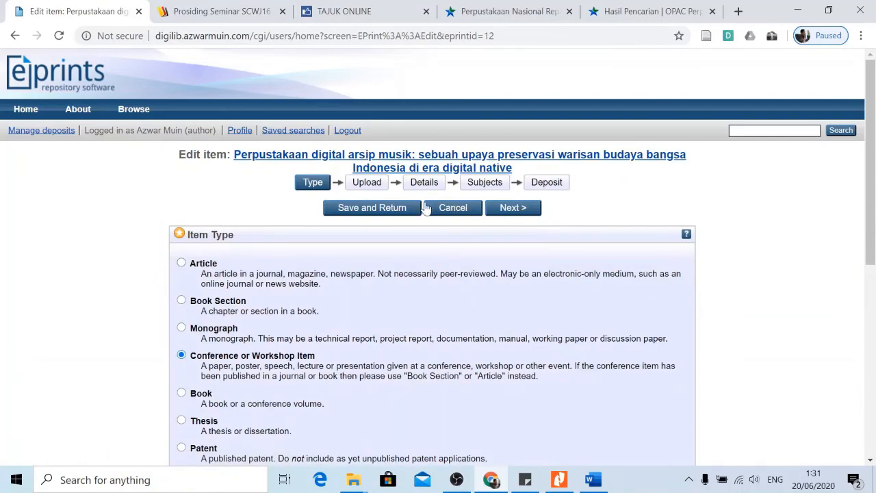
{"action": "scroll", "coordinate": [425, 207], "scroll_direction": "down", "scroll_amount": 5}
{"action": "scroll", "coordinate": [417, 297], "scroll_direction": "up", "scroll_amount": 3}
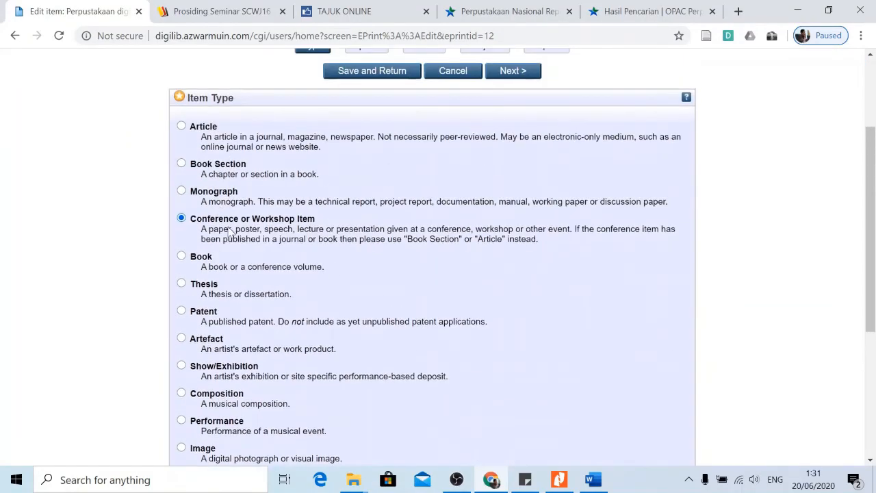
{"action": "scroll", "coordinate": [405, 272], "scroll_direction": "down", "scroll_amount": 4}
{"action": "scroll", "coordinate": [371, 227], "scroll_direction": "up", "scroll_amount": 4}
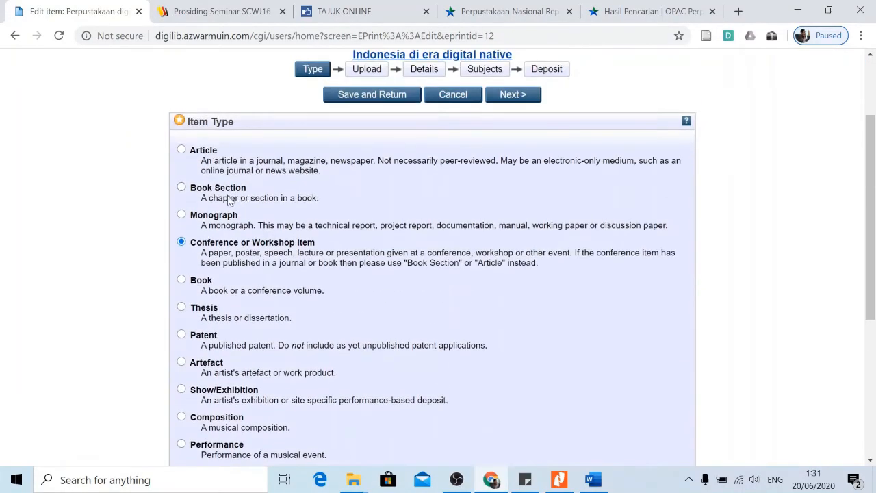
{"action": "scroll", "coordinate": [424, 249], "scroll_direction": "down", "scroll_amount": 4}
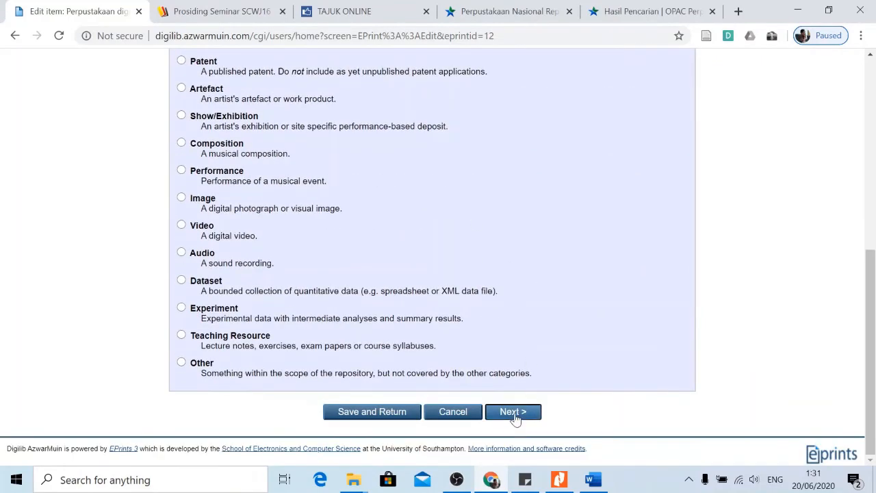
{"action": "left_click", "coordinate": [513, 415]}
Keep the uploaded 2MB proceedings PDF as is and move on to Details.
{"action": "scroll", "coordinate": [510, 339], "scroll_direction": "down", "scroll_amount": 2}
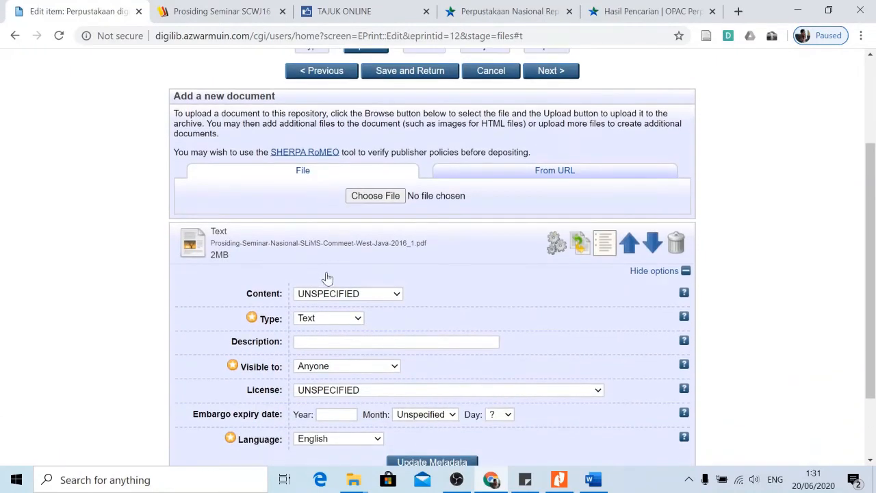
{"action": "scroll", "coordinate": [272, 246], "scroll_direction": "down", "scroll_amount": 2}
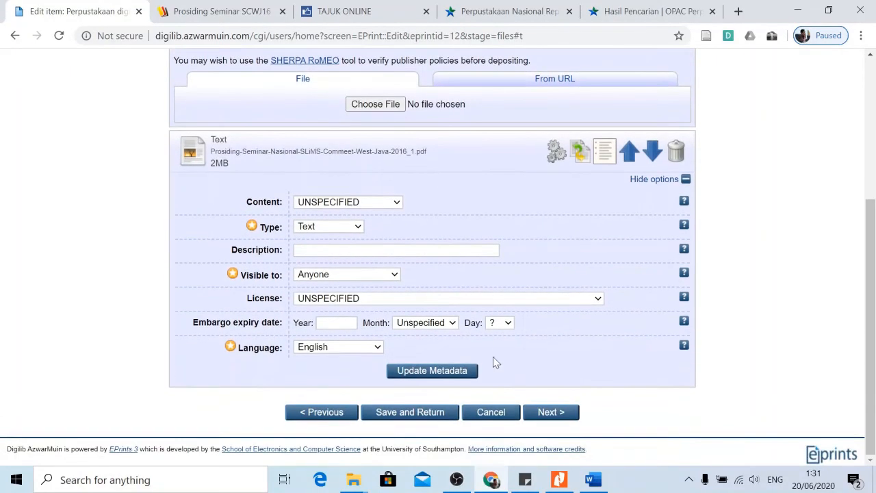
{"action": "left_click", "coordinate": [551, 412]}
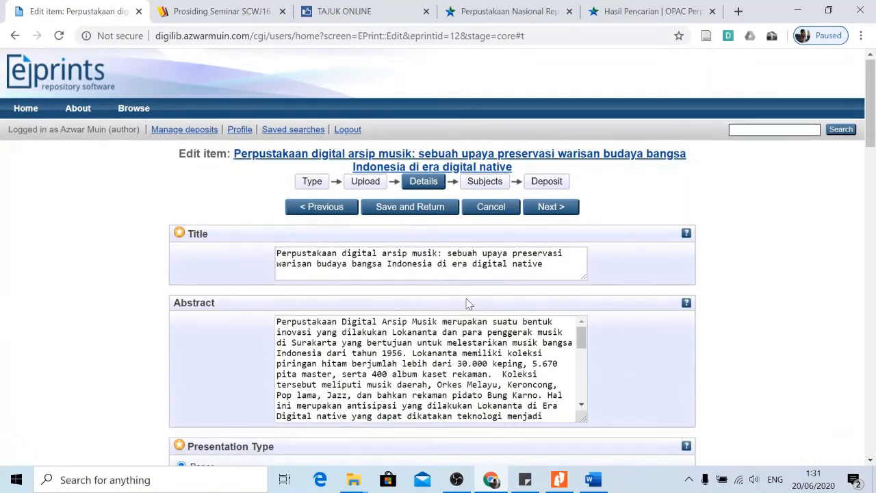
Leave all of the item's detail fields unchanged and advance to the Subjects stage.
{"action": "scroll", "coordinate": [525, 303], "scroll_direction": "down", "scroll_amount": 2}
{"action": "scroll", "coordinate": [308, 233], "scroll_direction": "down", "scroll_amount": 1}
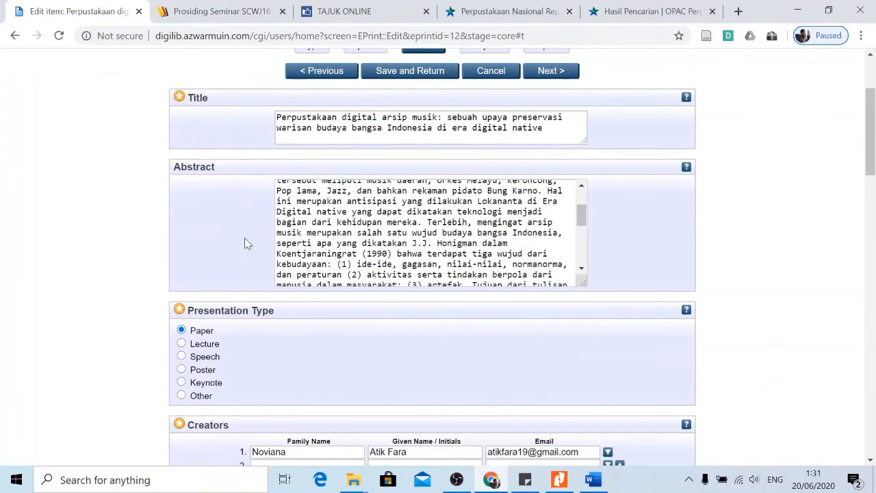
{"action": "scroll", "coordinate": [234, 219], "scroll_direction": "down", "scroll_amount": 4}
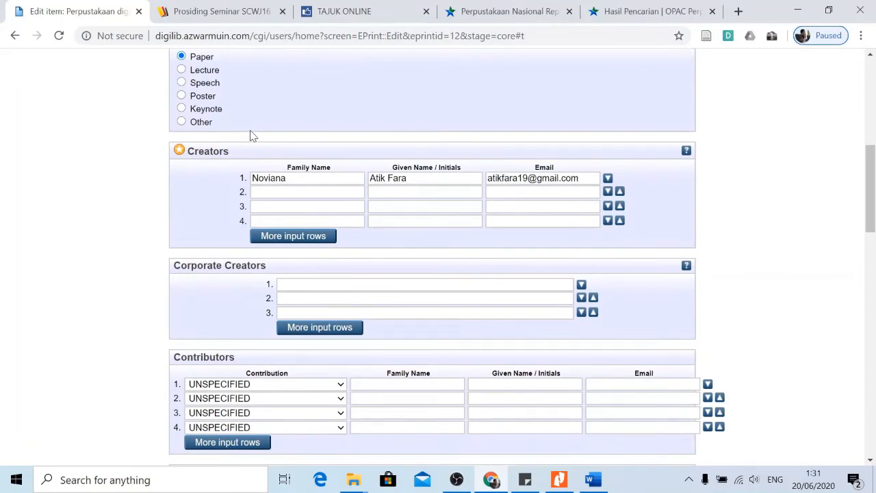
{"action": "scroll", "coordinate": [211, 146], "scroll_direction": "up", "scroll_amount": 1}
{"action": "scroll", "coordinate": [198, 243], "scroll_direction": "down", "scroll_amount": 2}
{"action": "scroll", "coordinate": [279, 248], "scroll_direction": "down", "scroll_amount": 4}
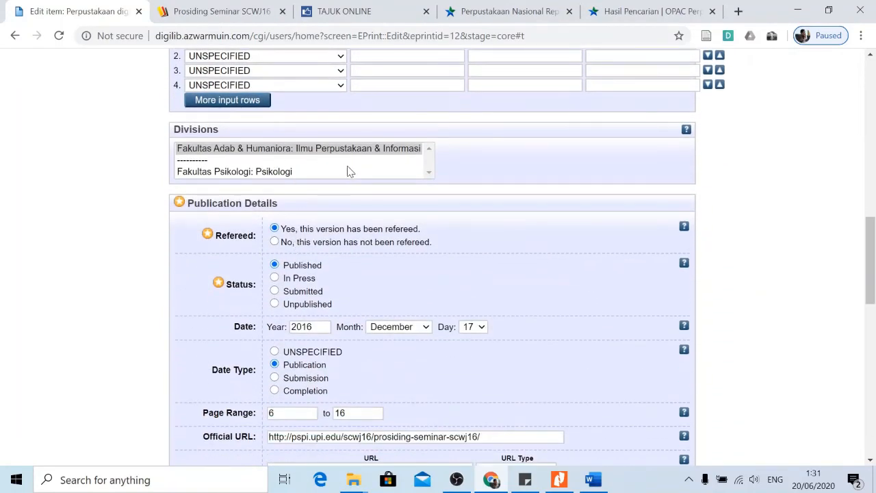
{"action": "scroll", "coordinate": [291, 206], "scroll_direction": "down", "scroll_amount": 3}
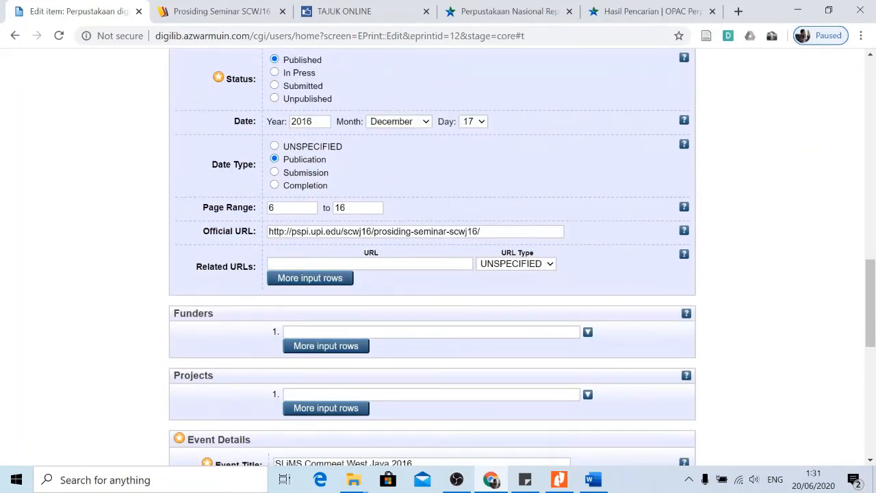
{"action": "scroll", "coordinate": [329, 282], "scroll_direction": "down", "scroll_amount": 4}
{"action": "scroll", "coordinate": [369, 253], "scroll_direction": "down", "scroll_amount": 2}
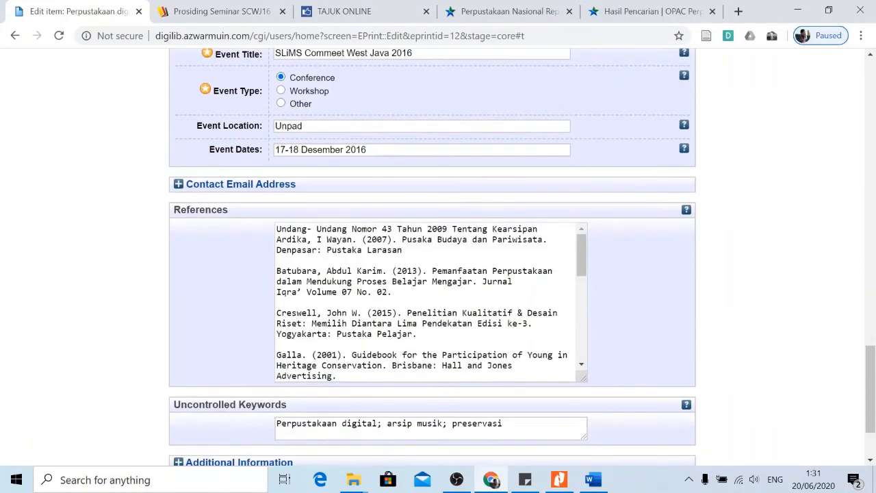
{"action": "scroll", "coordinate": [369, 253], "scroll_direction": "down", "scroll_amount": 3}
{"action": "scroll", "coordinate": [661, 299], "scroll_direction": "down", "scroll_amount": 2}
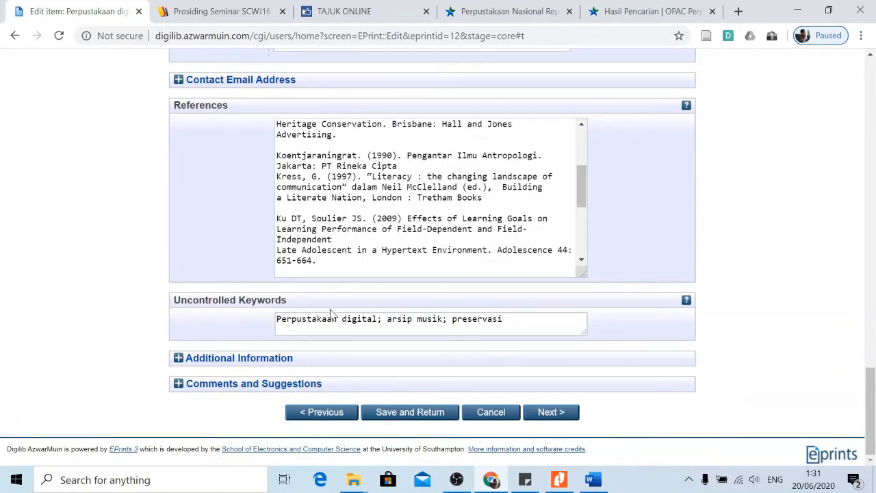
{"action": "left_click", "coordinate": [542, 412]}
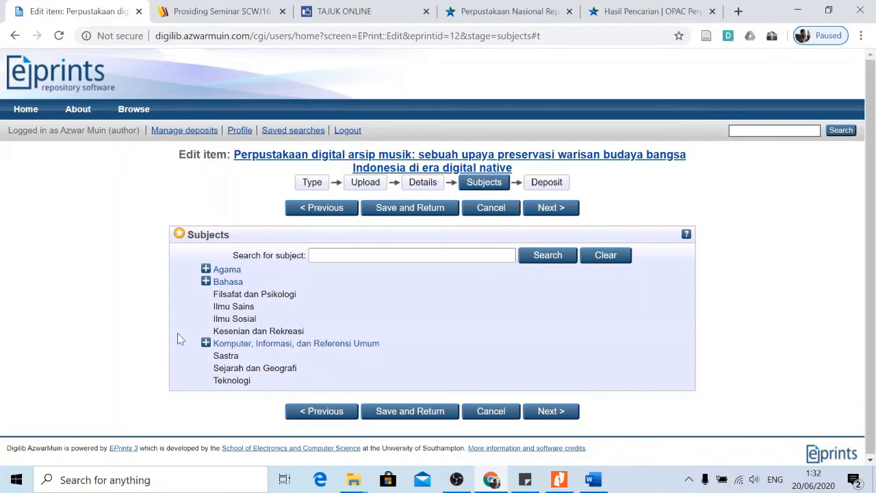
Add Perpustakaan Digital from Komputer, Informasi, dan Referensi Umum as the item's subject and advance to Deposit.
{"action": "left_click", "coordinate": [206, 344]}
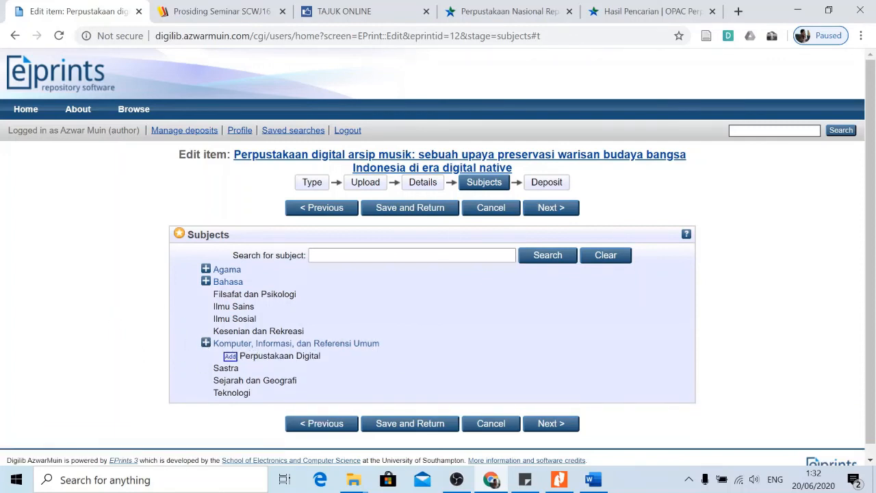
{"action": "left_click", "coordinate": [231, 357]}
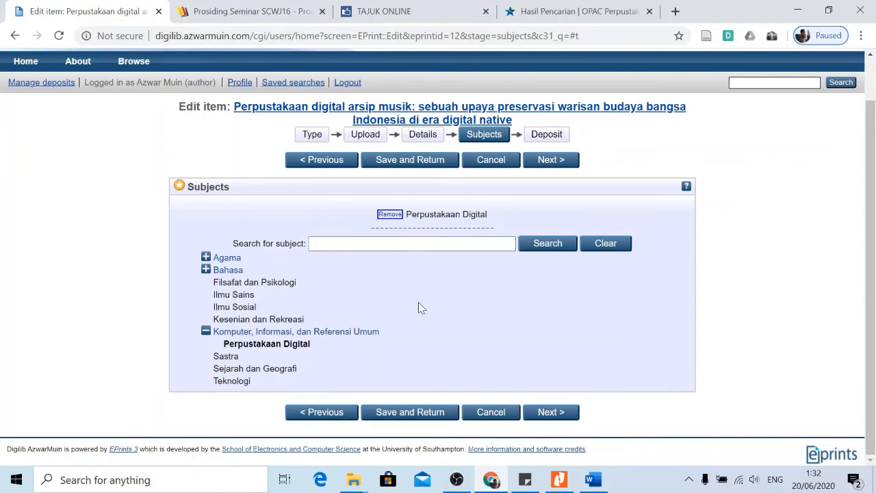
{"action": "left_click", "coordinate": [548, 412]}
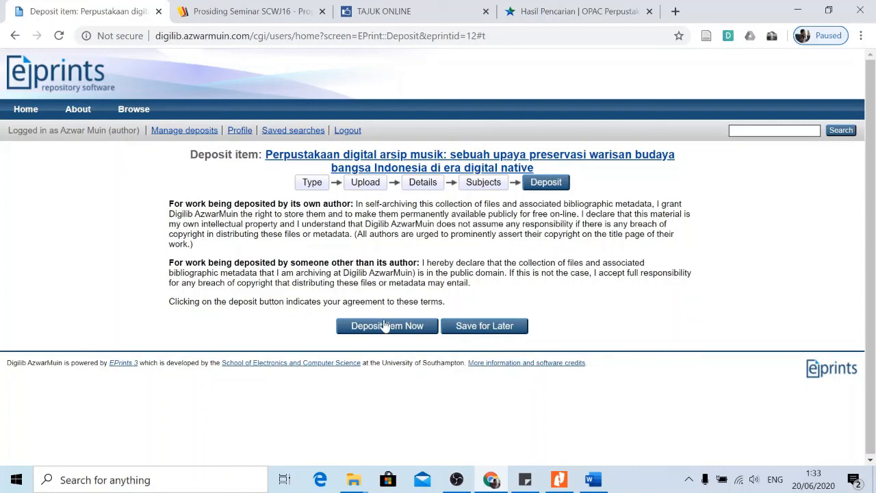
Deposit the music-archive paper and check Manage deposits lists it as Under Review.
{"action": "left_click", "coordinate": [386, 326]}
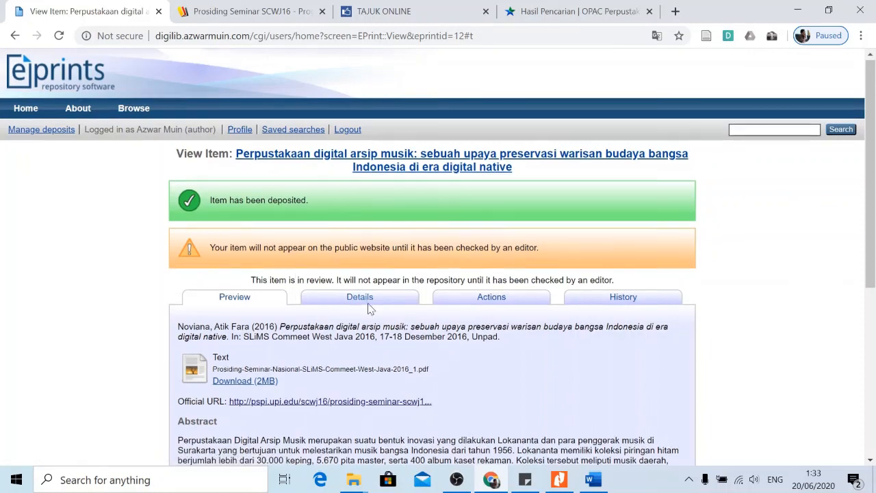
{"action": "scroll", "coordinate": [303, 276], "scroll_direction": "down", "scroll_amount": 4}
{"action": "scroll", "coordinate": [303, 277], "scroll_direction": "up", "scroll_amount": 4}
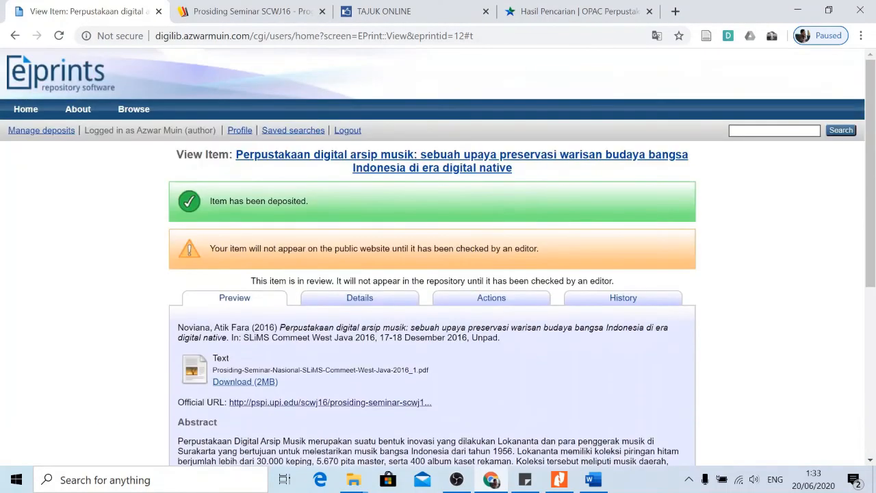
{"action": "left_click", "coordinate": [43, 130]}
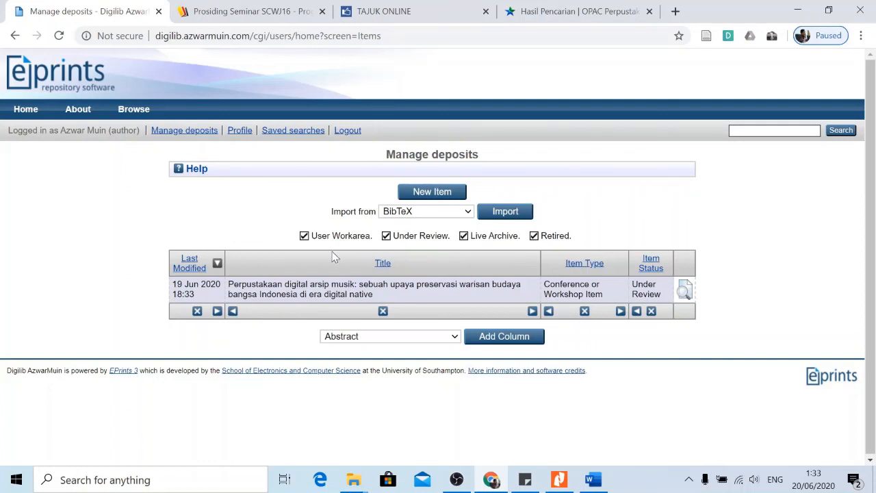
Sign out of the author account and return to the public repository home page.
{"action": "left_click", "coordinate": [29, 111]}
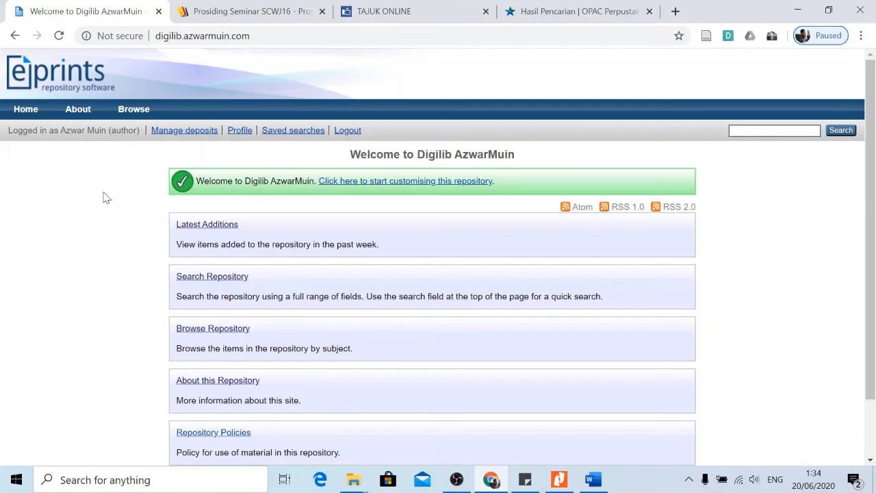
{"action": "left_click", "coordinate": [21, 110]}
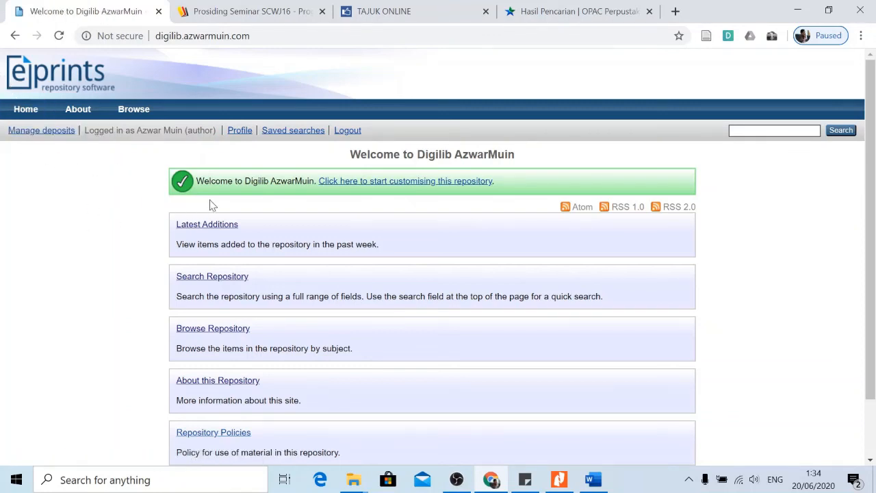
{"action": "left_click", "coordinate": [349, 131]}
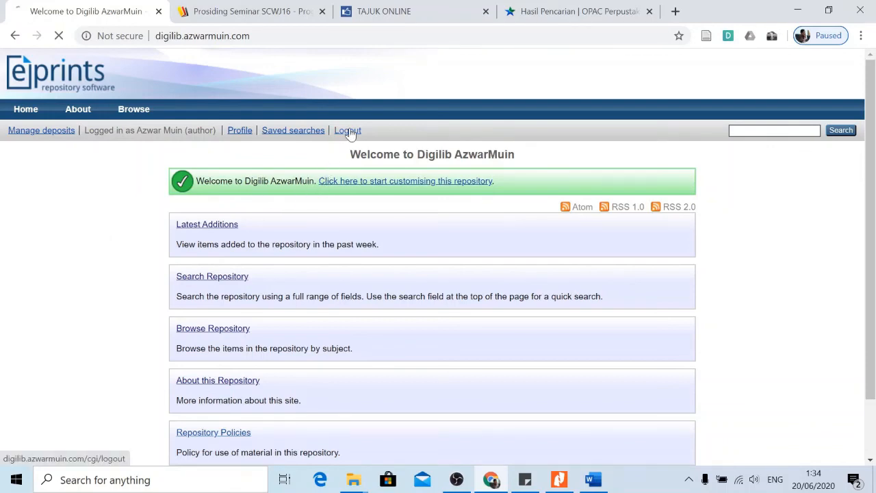
{"action": "left_click", "coordinate": [27, 110]}
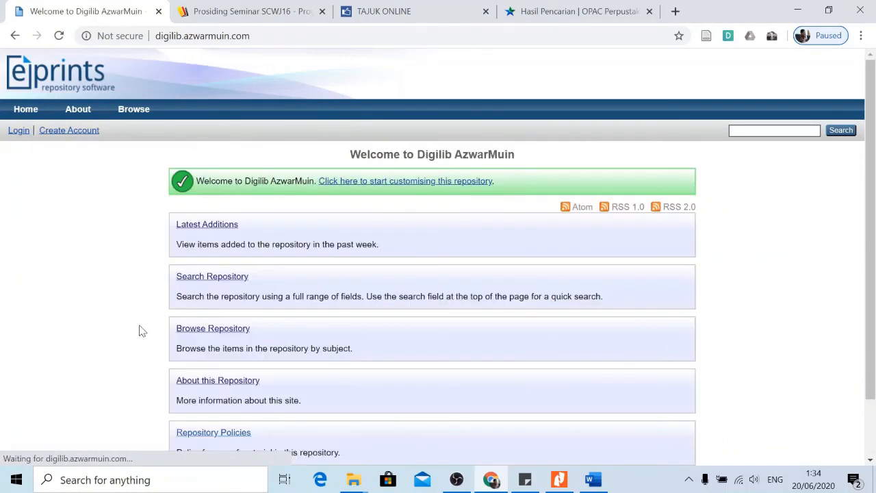